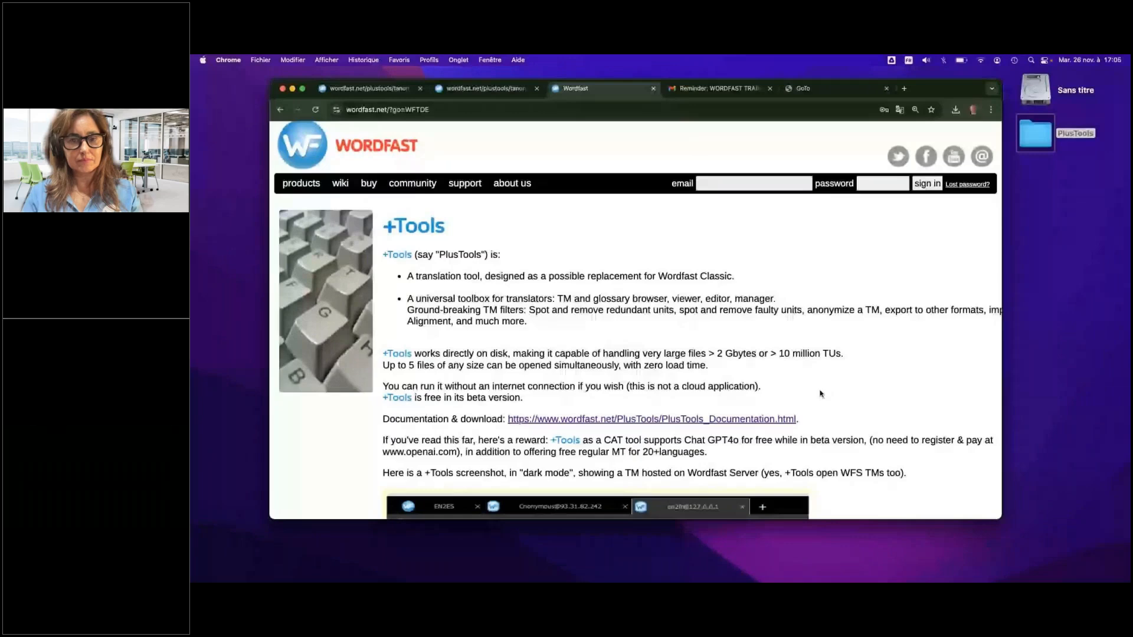
Open the +Tools documentation from the Wordfast +Tools product page and go to its Mac & Linux installation instructions
scroll(819, 394, down, 2)
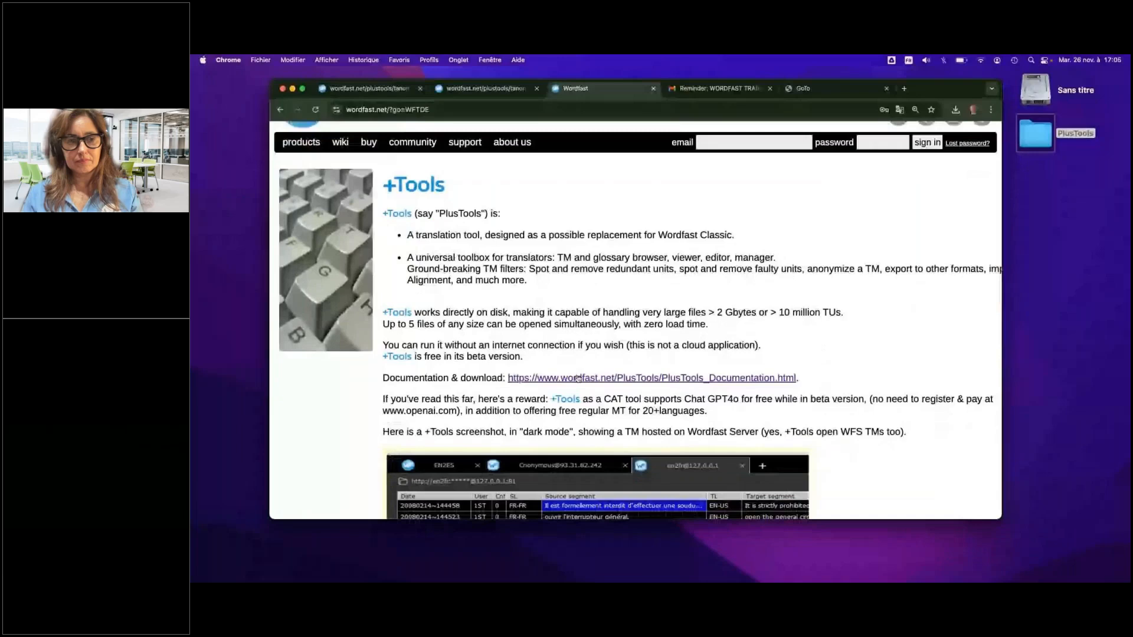
scroll(549, 307, down, 1)
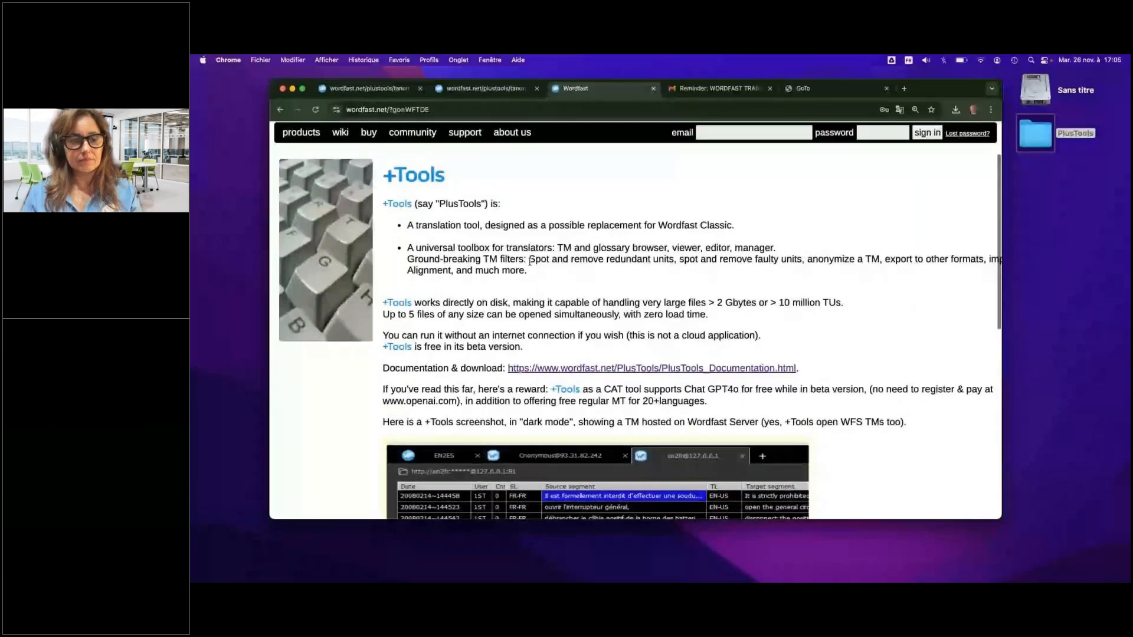
scroll(313, 213, up, 2)
mouse_move(314, 212)
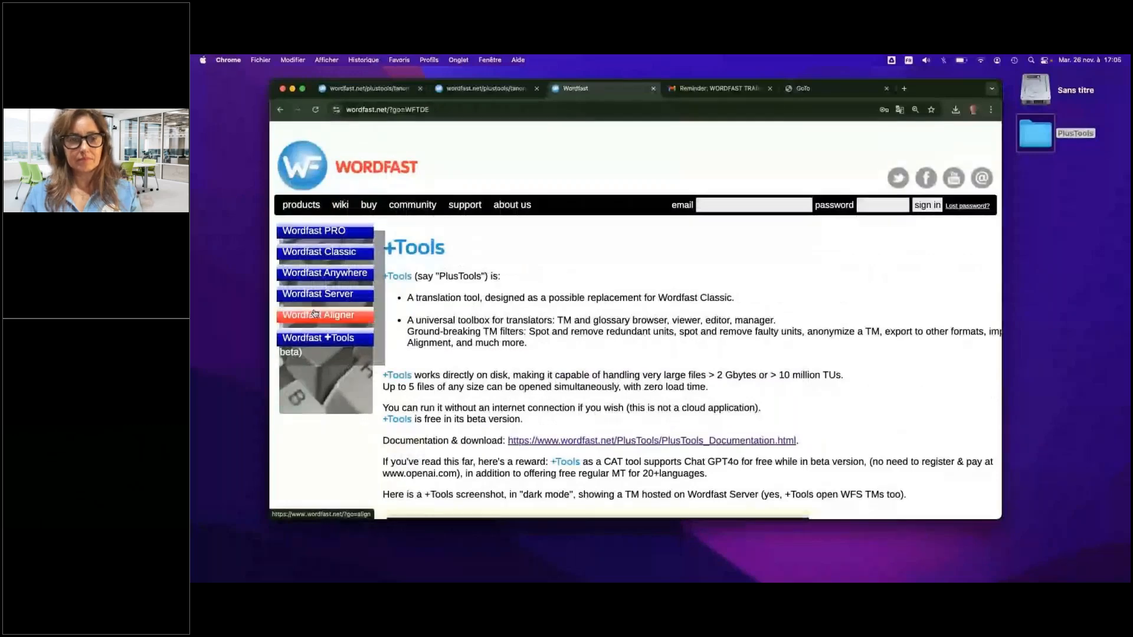
click(585, 441)
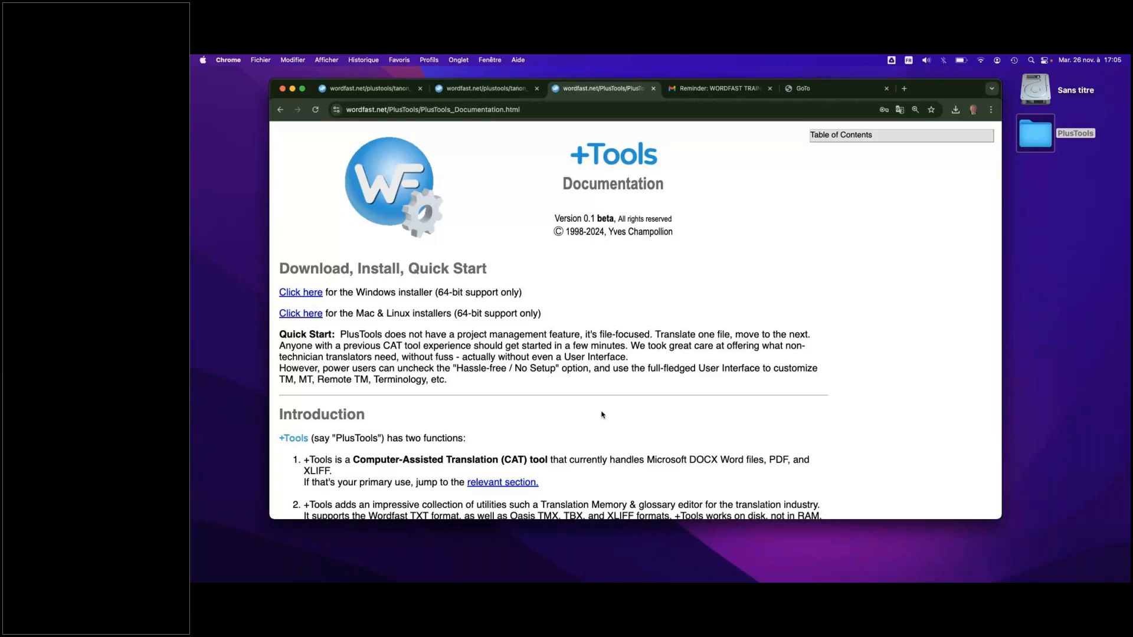
drag(601, 415, 430, 363)
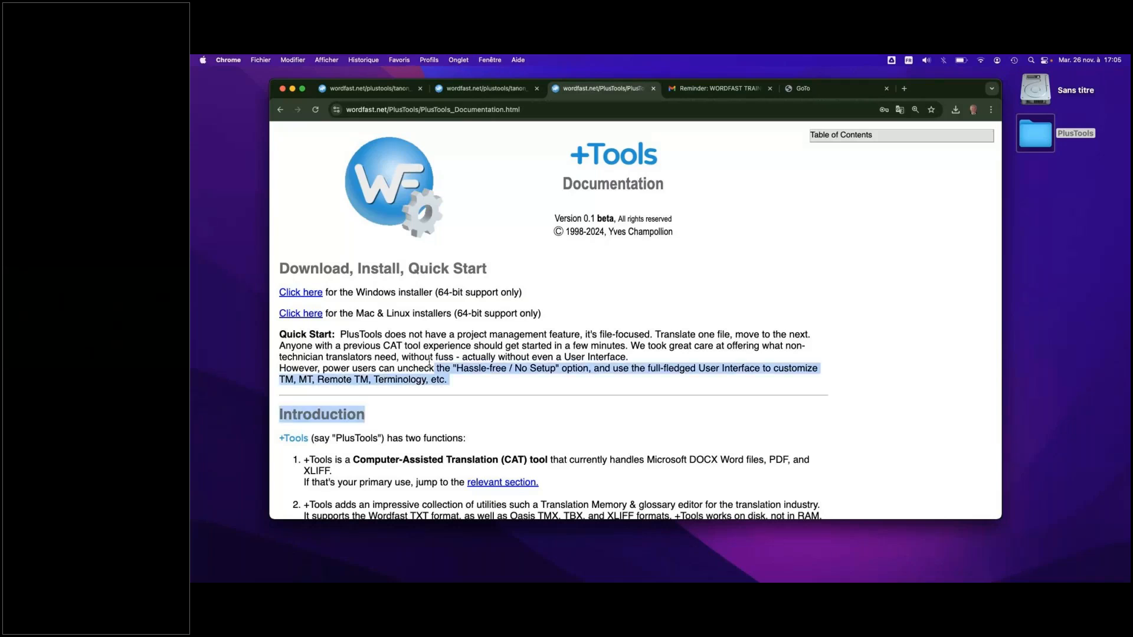
click(308, 318)
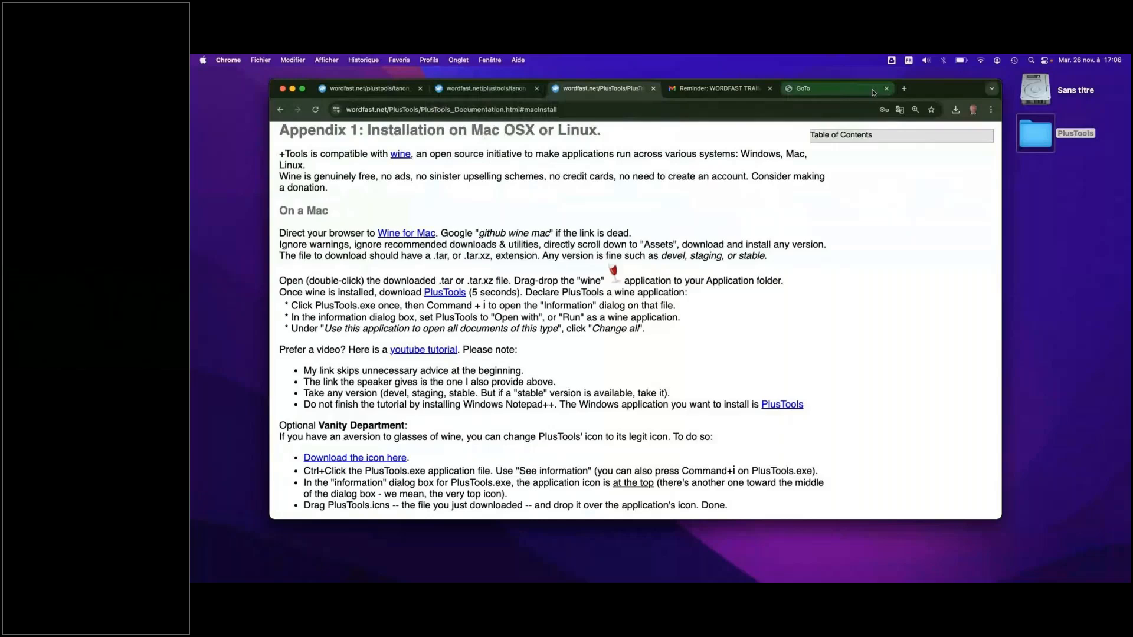
Switch to Finder by opening the PlusTools folder from the desktop, and reposition its window so it is fully on screen
double_click(1029, 136)
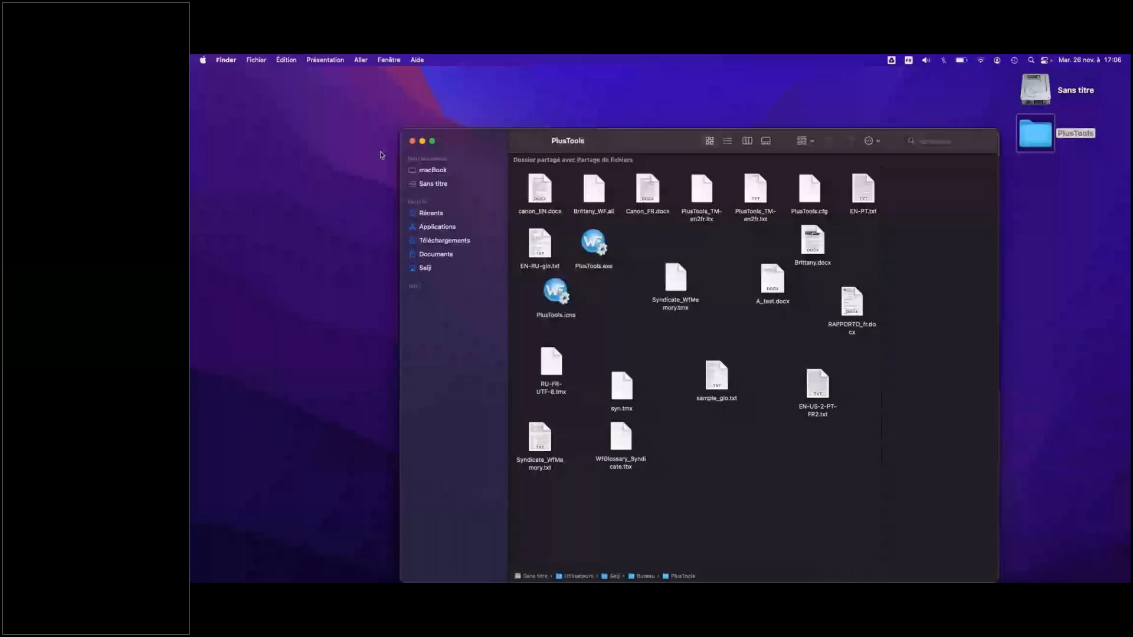
drag(640, 134, 578, 123)
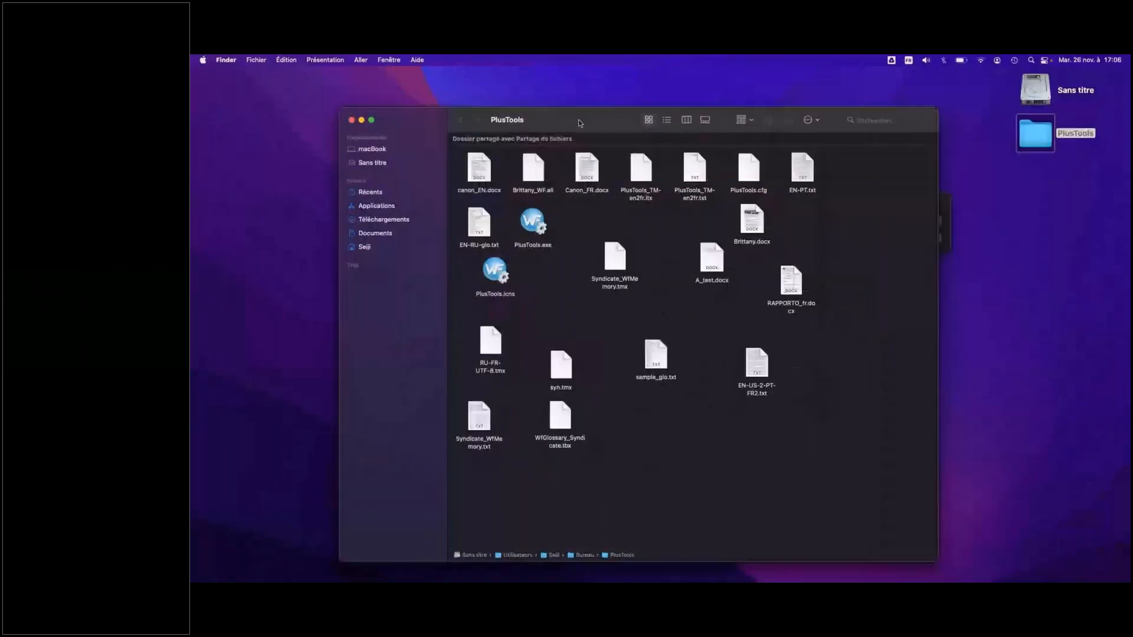
click(320, 350)
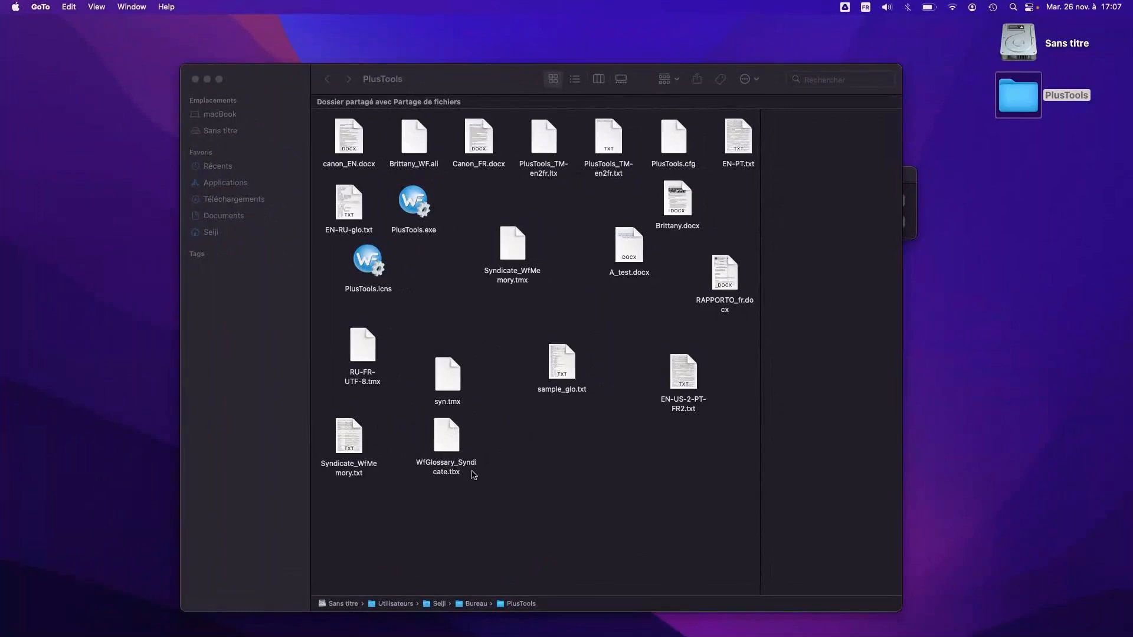
click(550, 499)
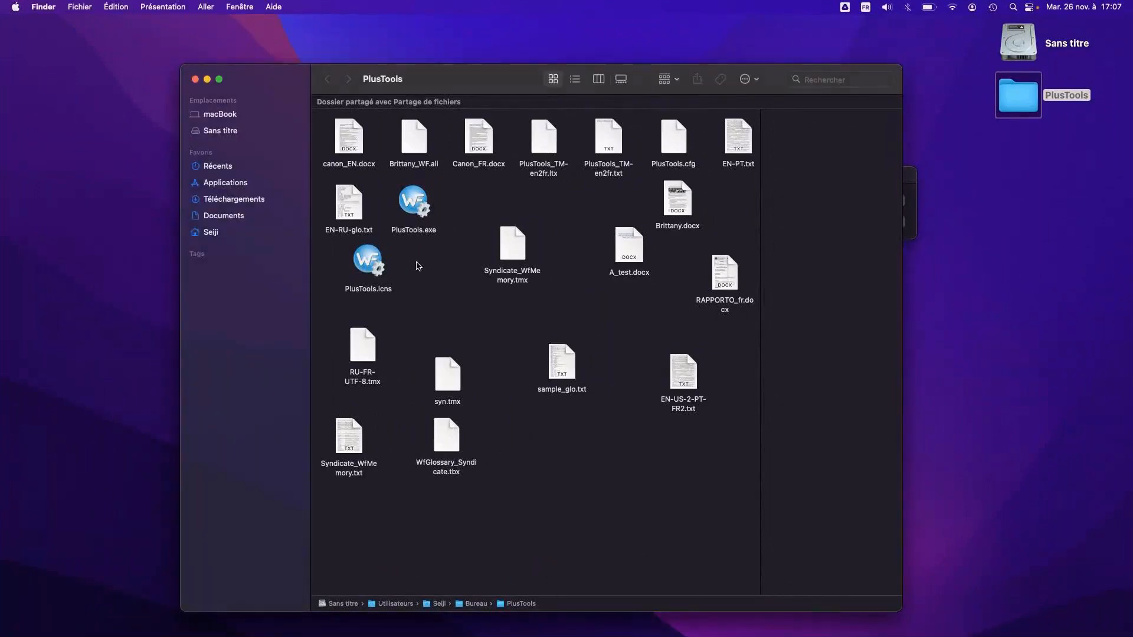
Launch PlusTools.exe from the PlusTools folder and shift its welcome window slightly
click(416, 204)
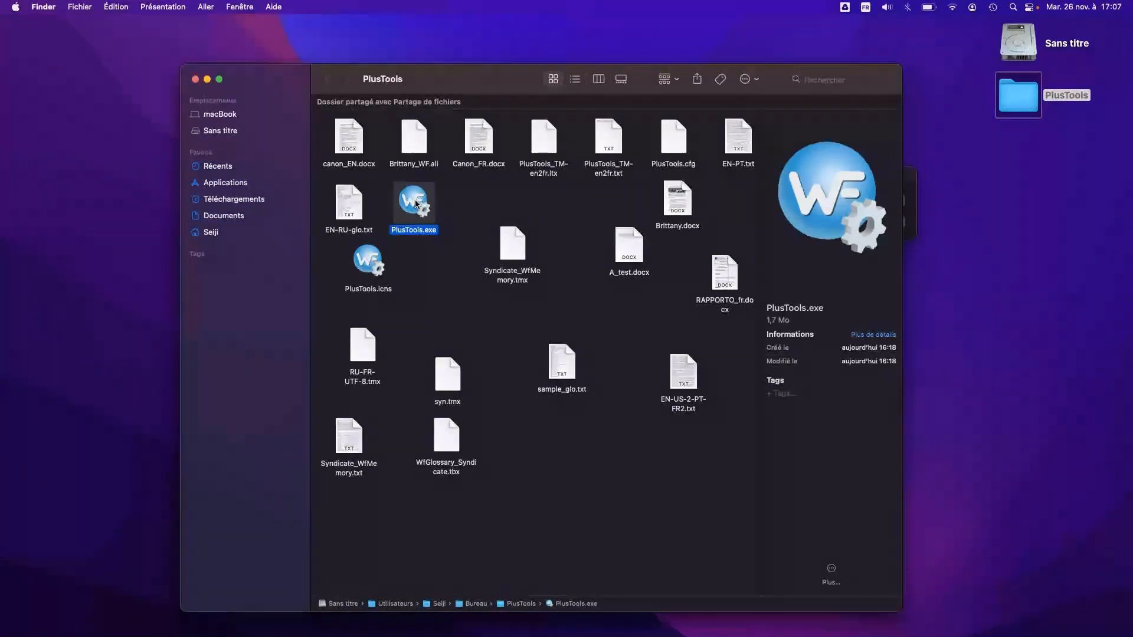
double_click(415, 204)
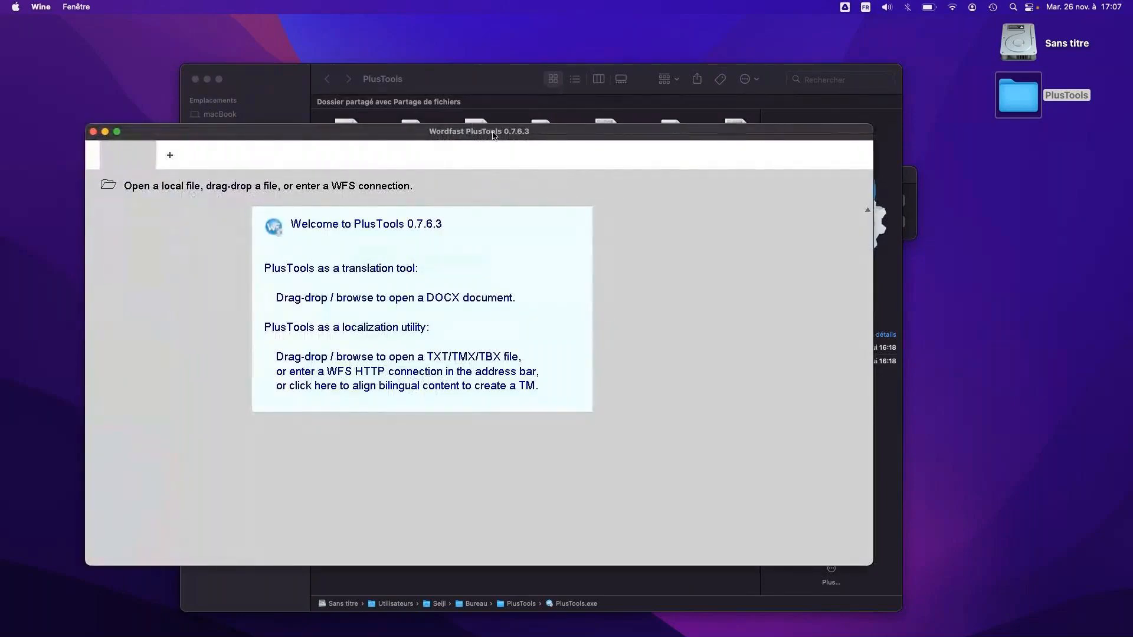
drag(494, 135, 471, 127)
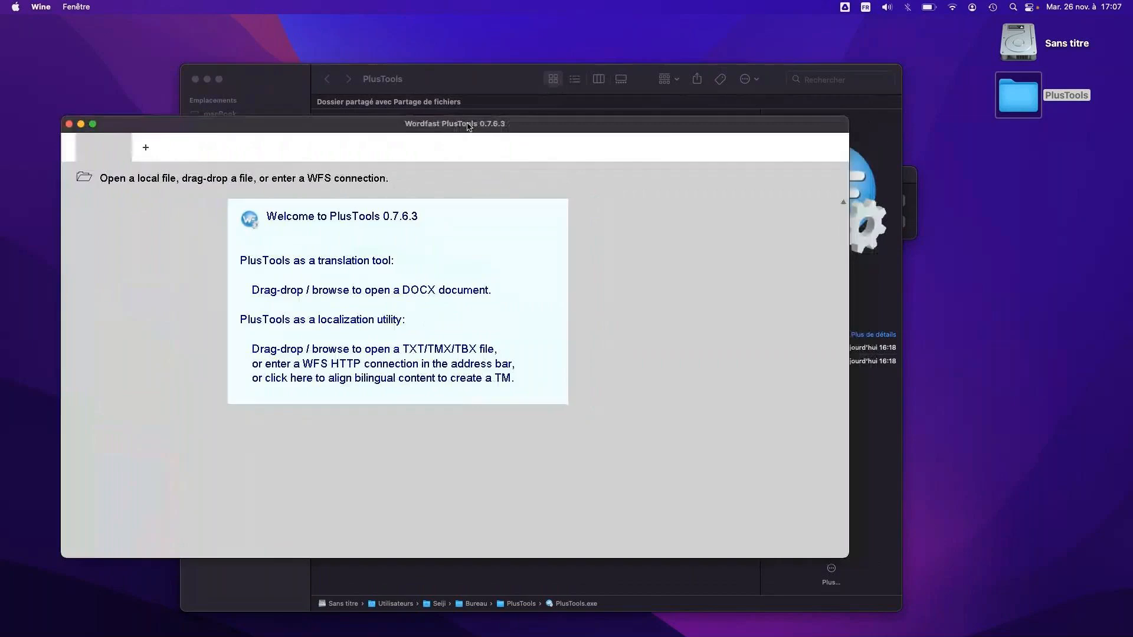
Bring the PlusTools window in front of the folder window, enlarge it slightly and reposition it on the desktop
click(454, 83)
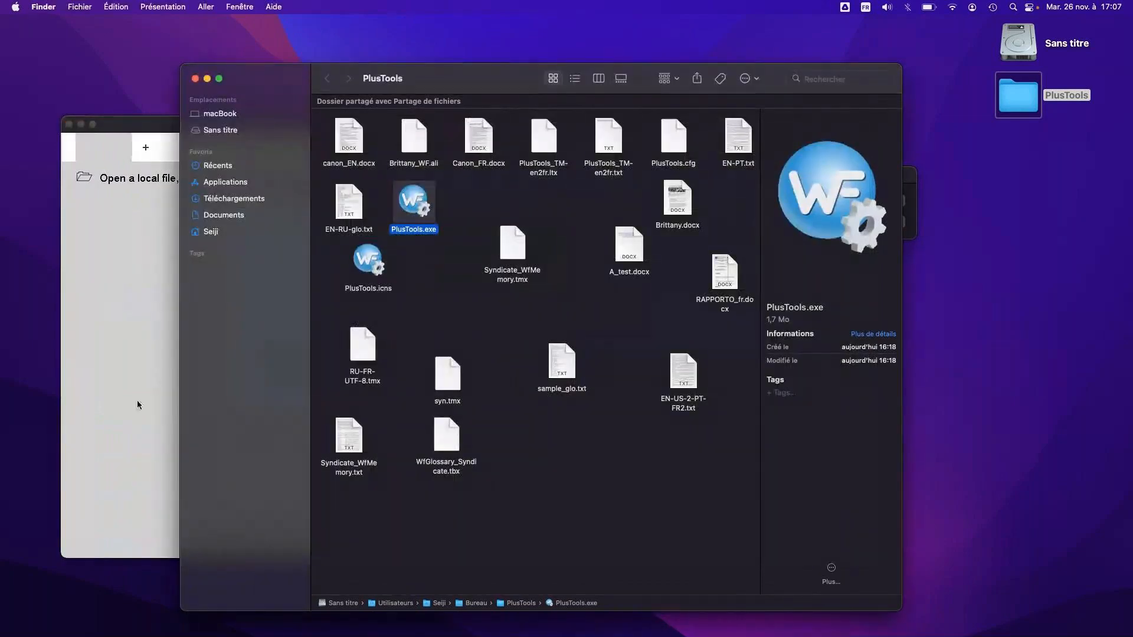
click(137, 405)
drag(526, 128, 512, 53)
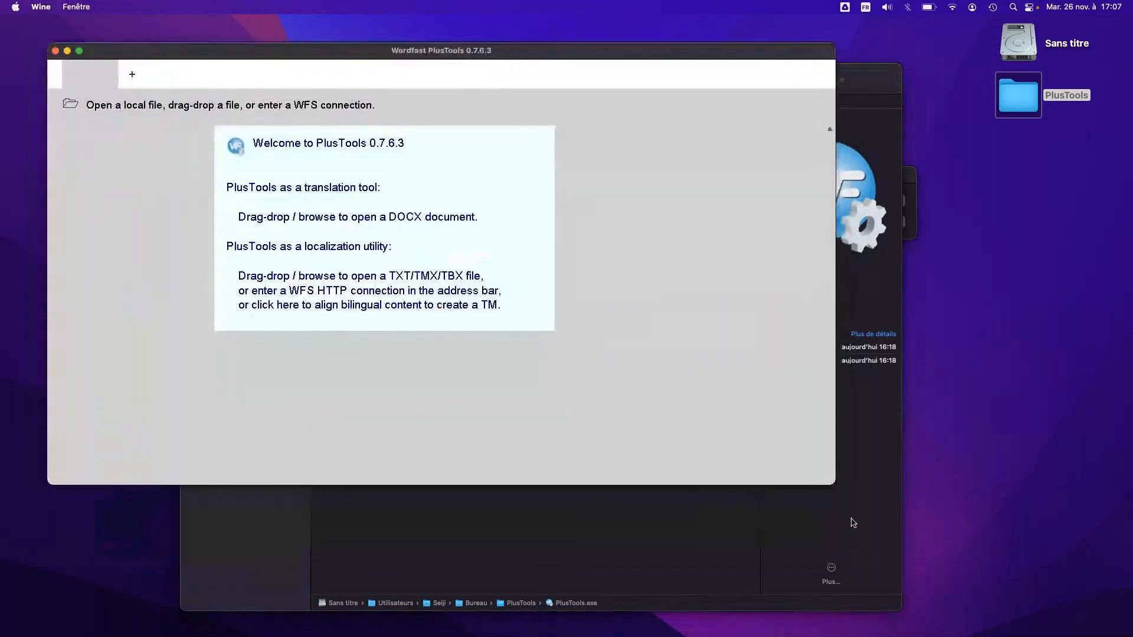
drag(835, 484, 865, 521)
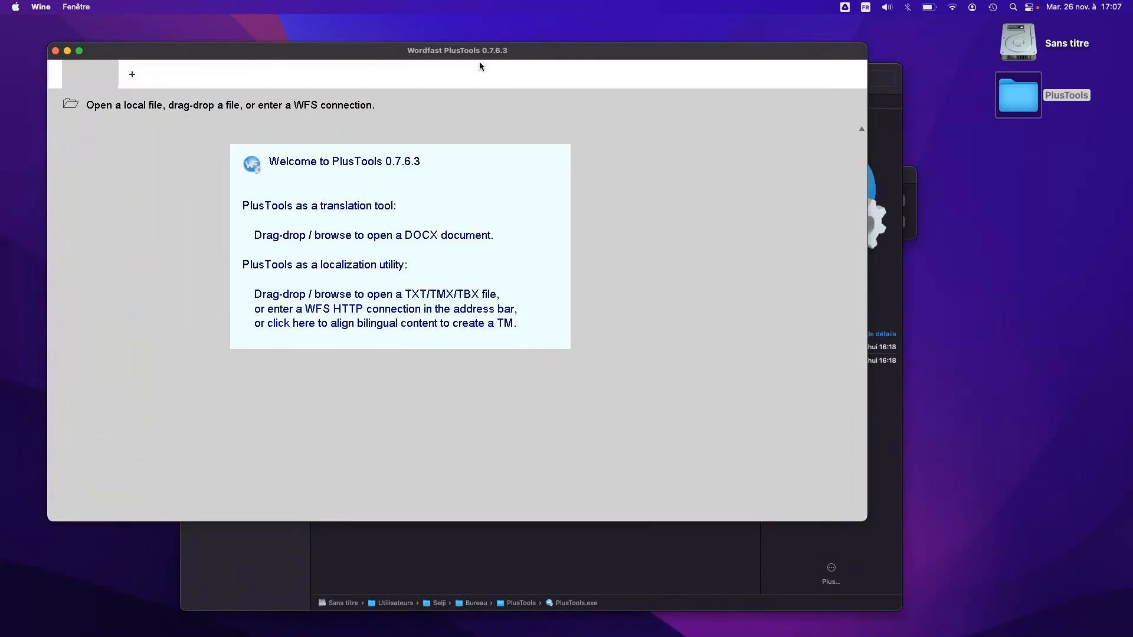
drag(488, 54, 507, 59)
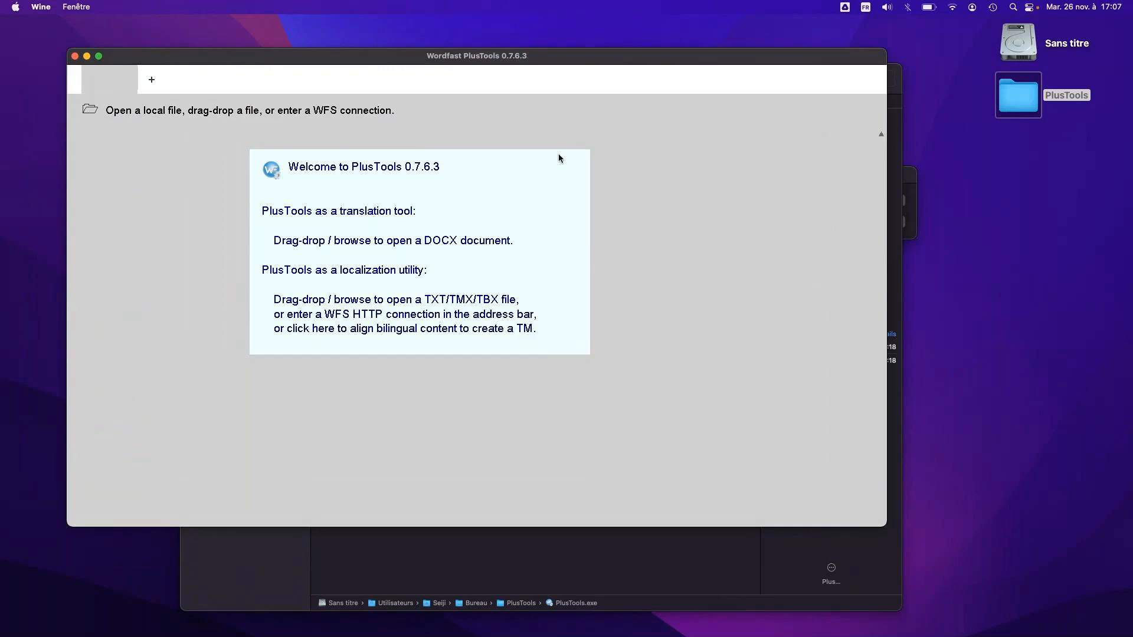
drag(567, 59, 538, 72)
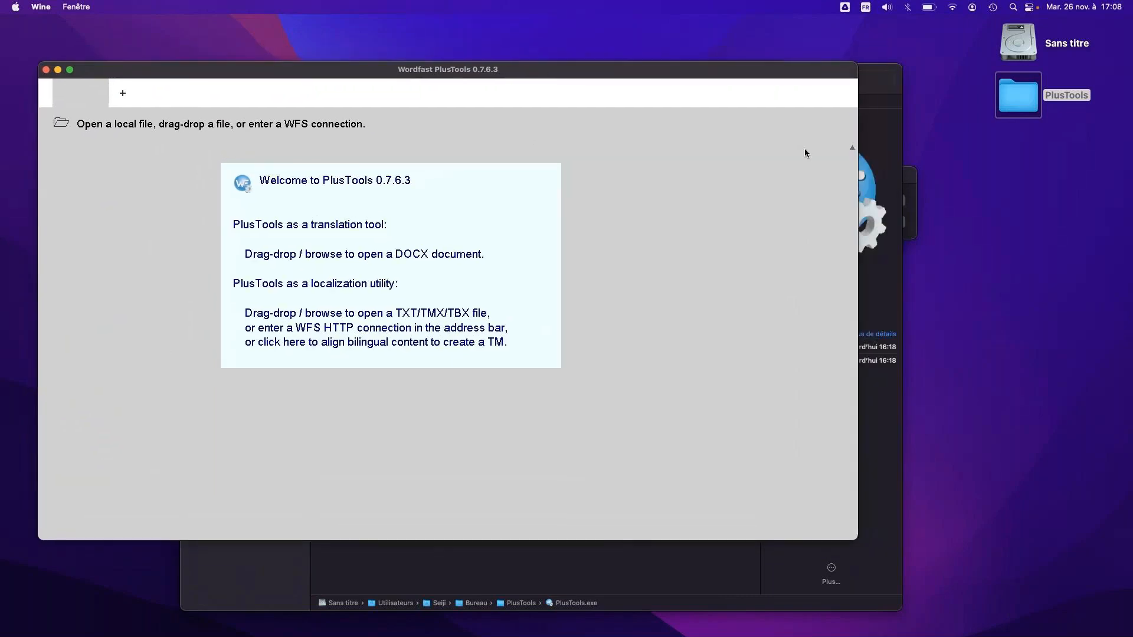
Return to the PlusTools folder in Finder and open Brittany.docx in LibreOffice
click(899, 413)
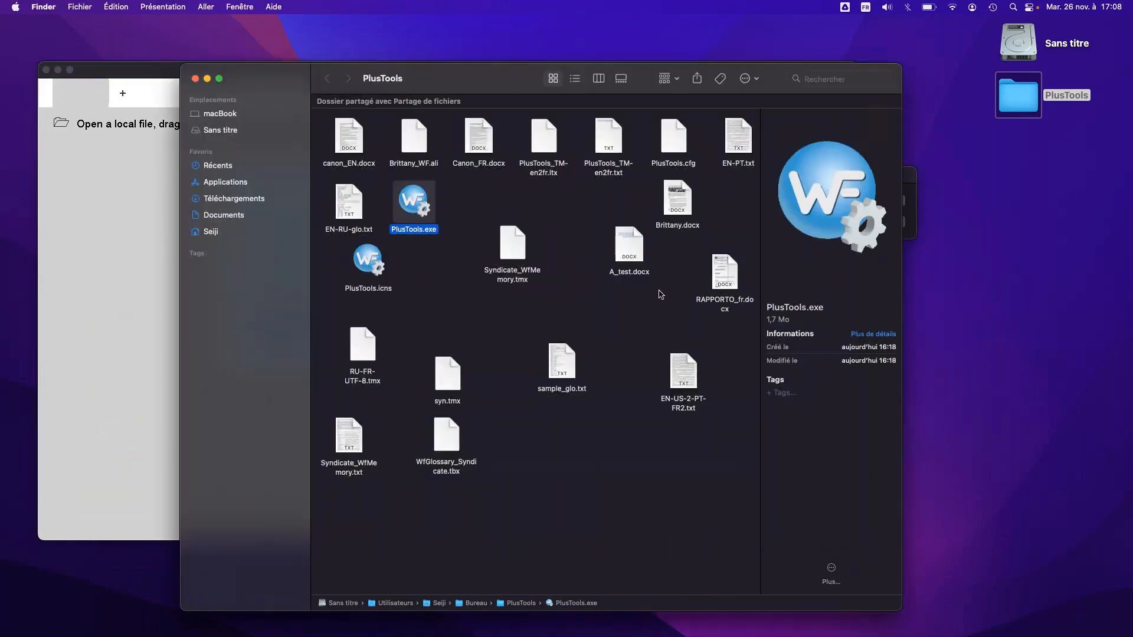
drag(460, 79, 490, 81)
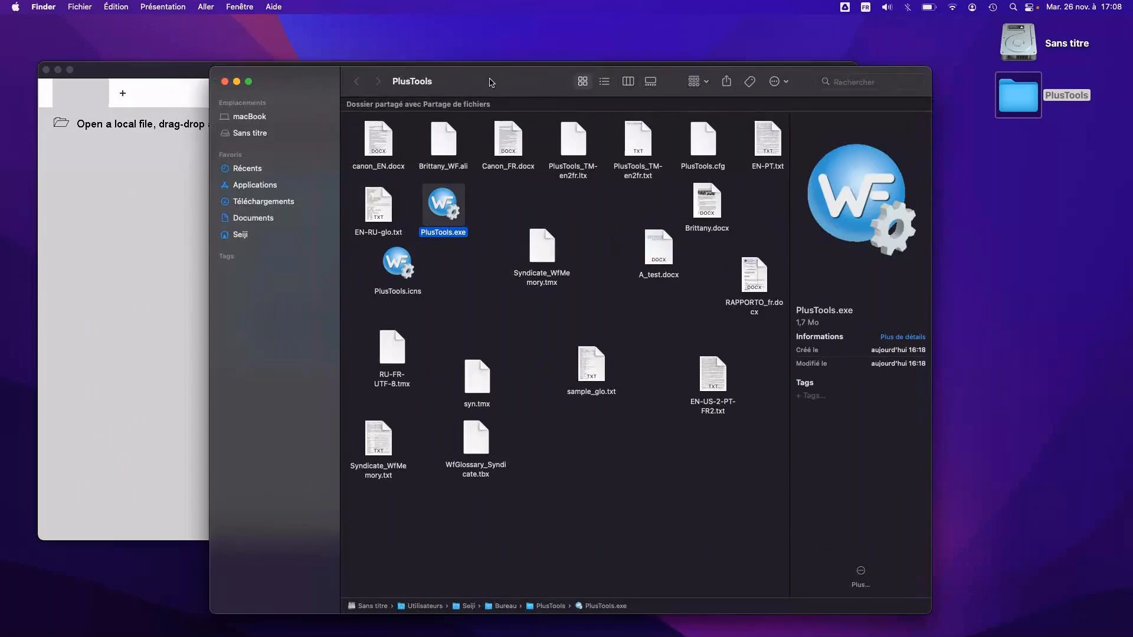
click(507, 157)
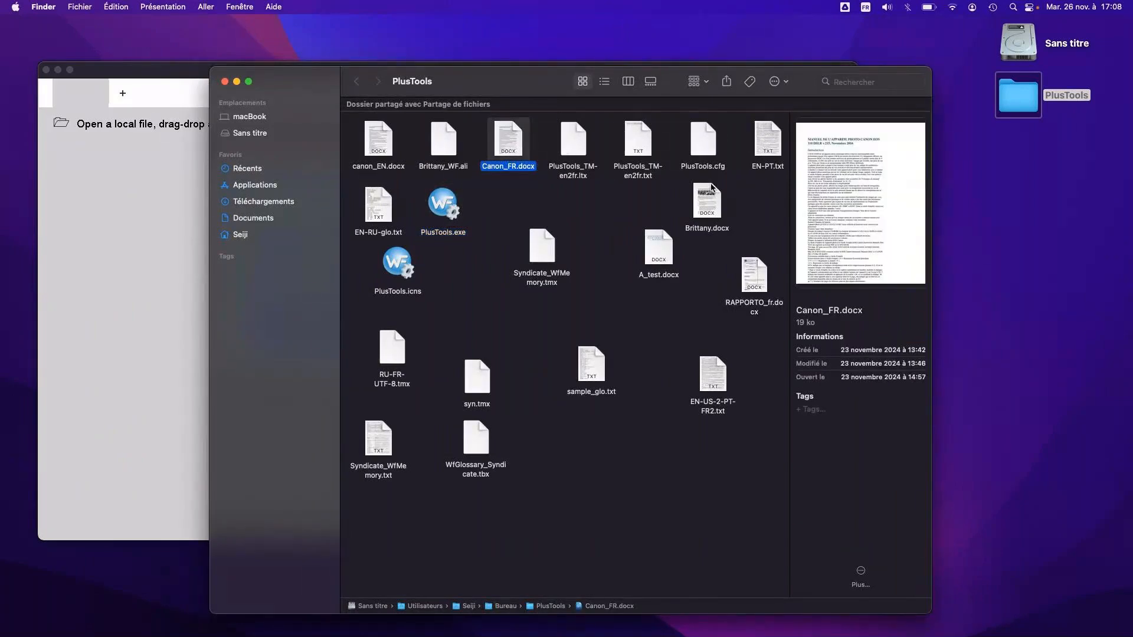
click(701, 212)
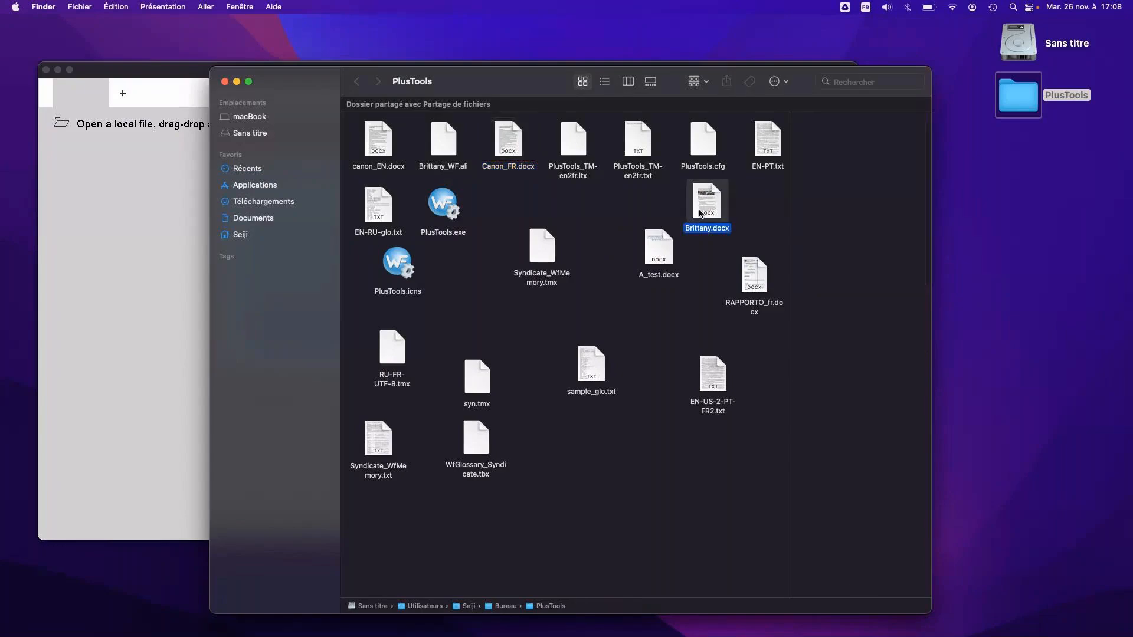
double_click(701, 213)
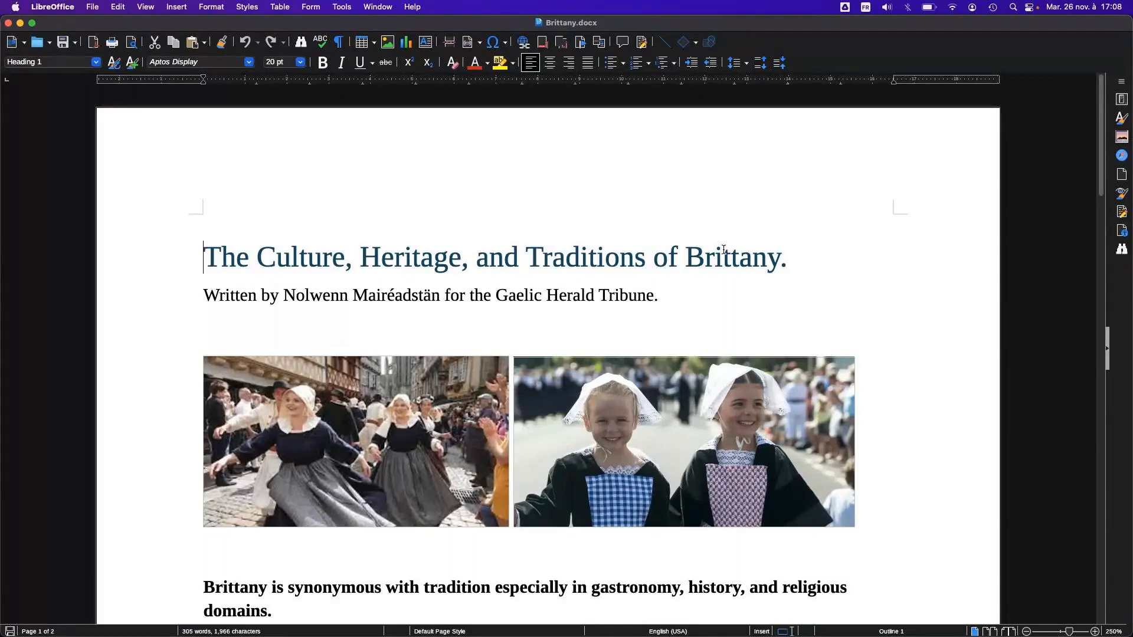
Examine the content and formatting of Brittany.docx from the title through the Gastronomy section, and quit LibreOffice
scroll(710, 277, down, 2)
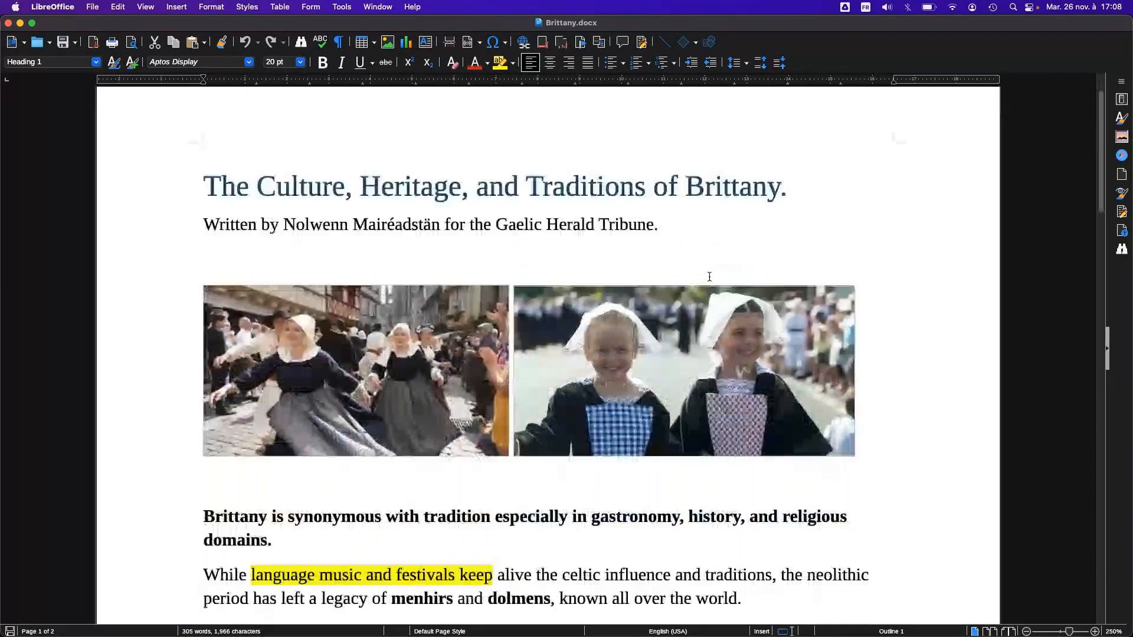
scroll(709, 277, down, 1)
scroll(709, 276, down, 1)
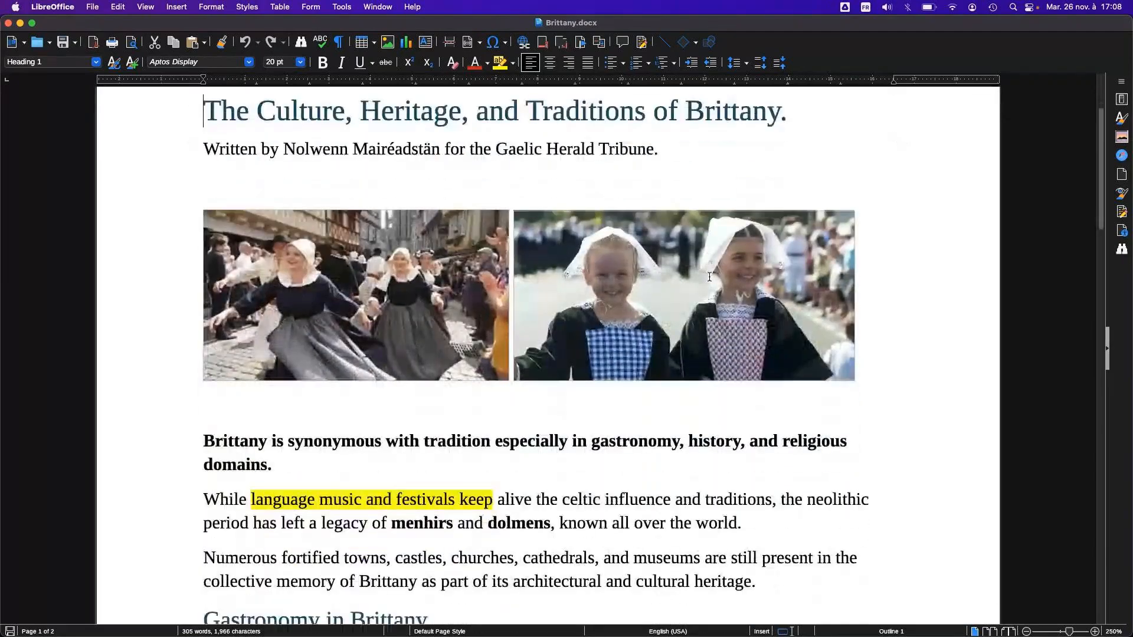
scroll(709, 277, down, 1)
scroll(709, 277, down, 10)
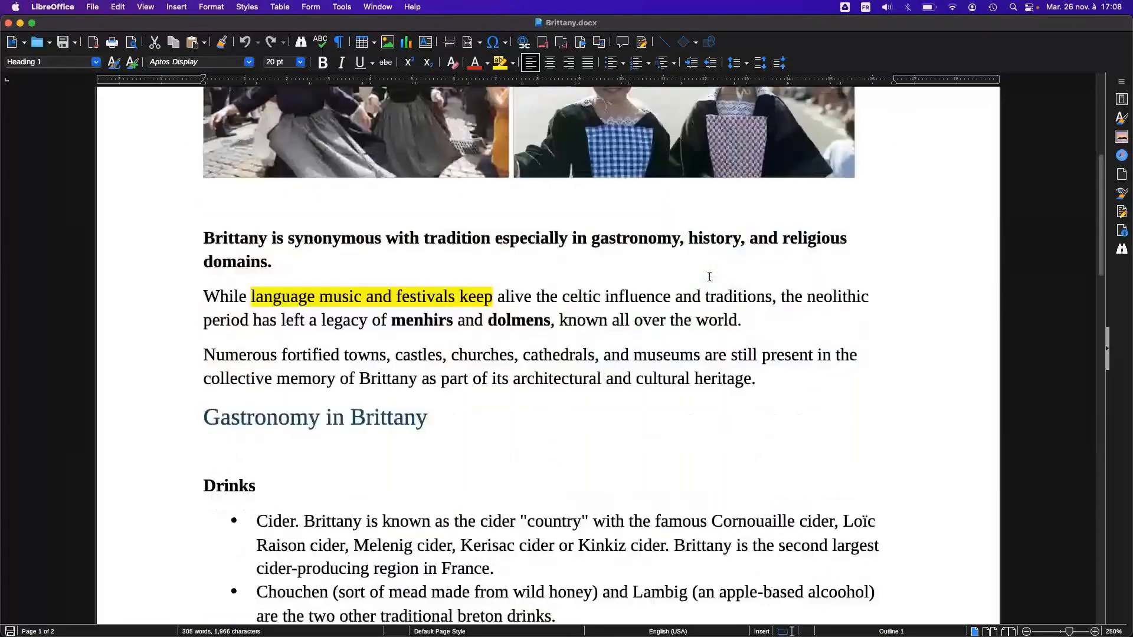
scroll(709, 276, down, 3)
scroll(709, 277, up, 5)
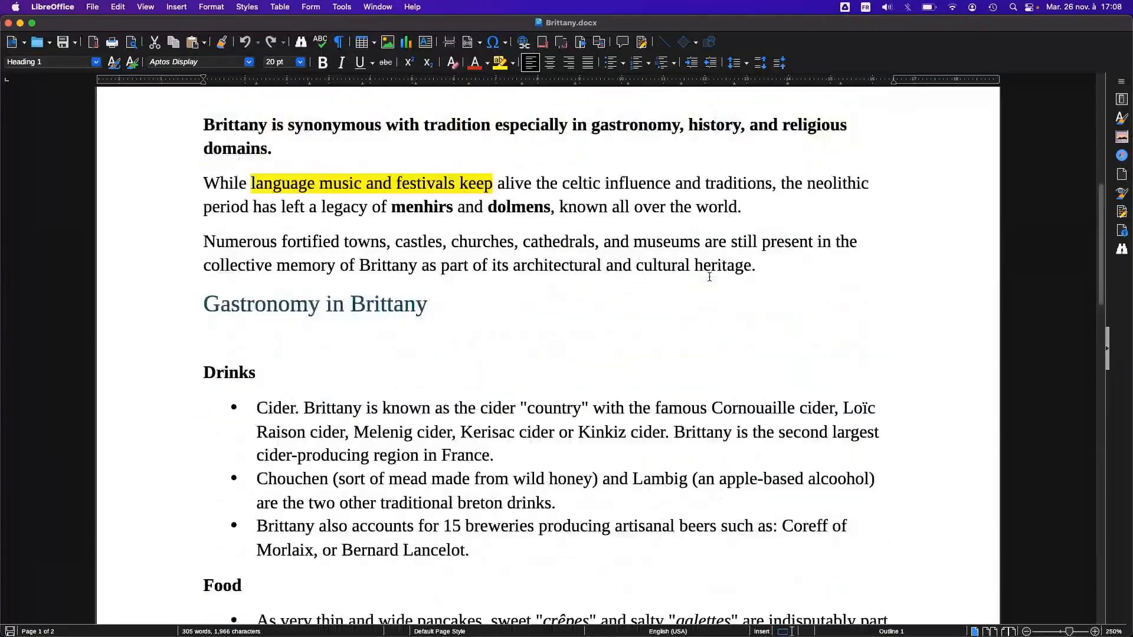
scroll(709, 277, up, 13)
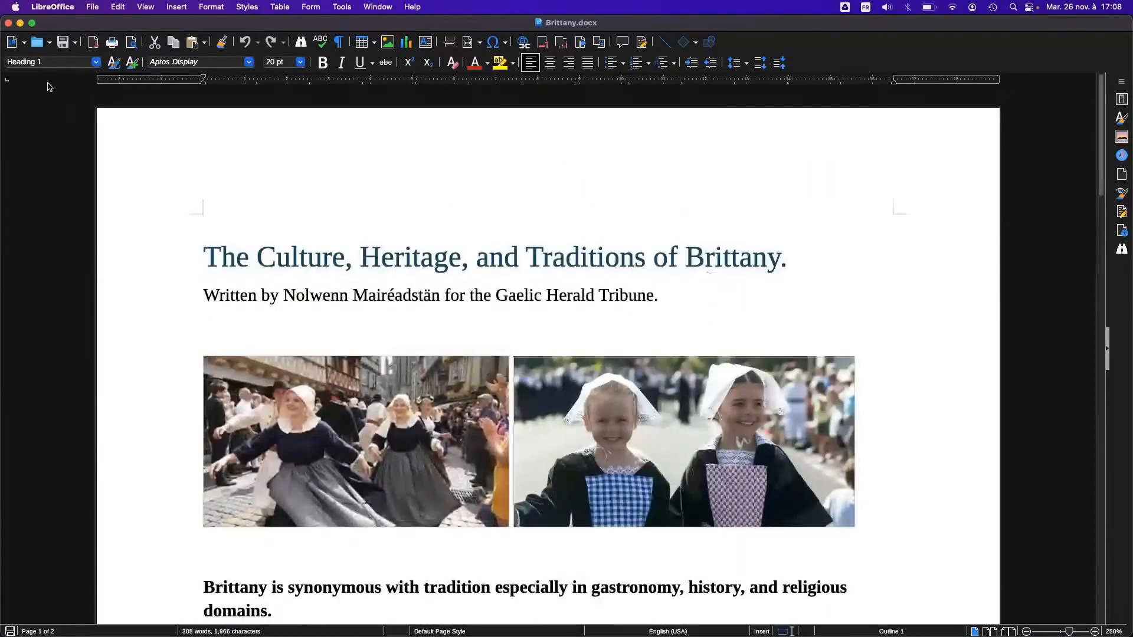
click(44, 8)
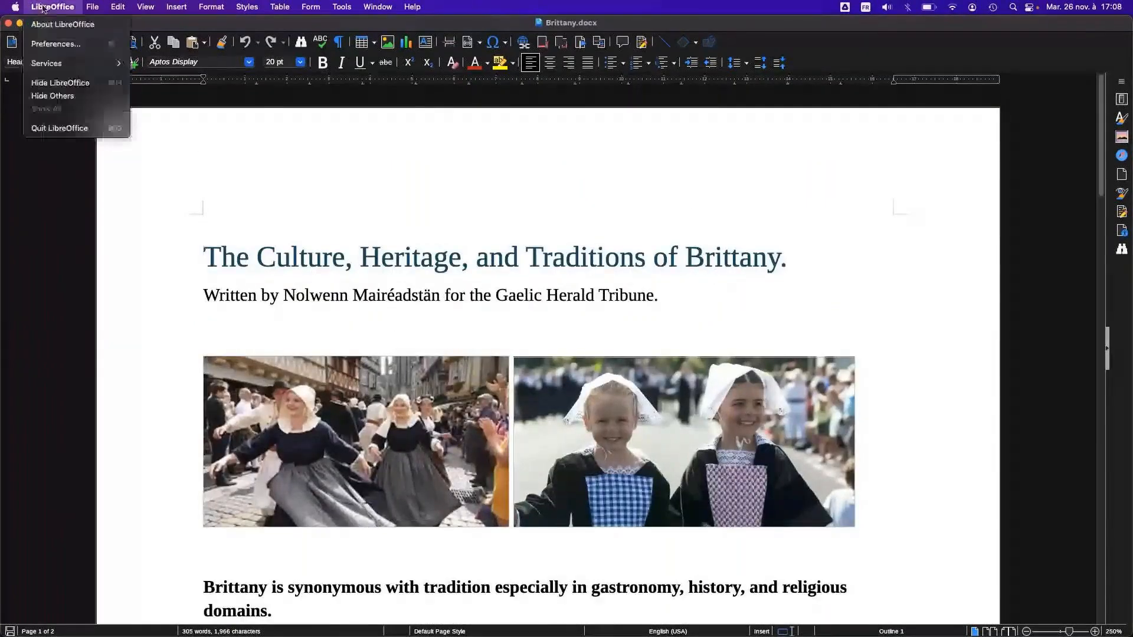
click(75, 136)
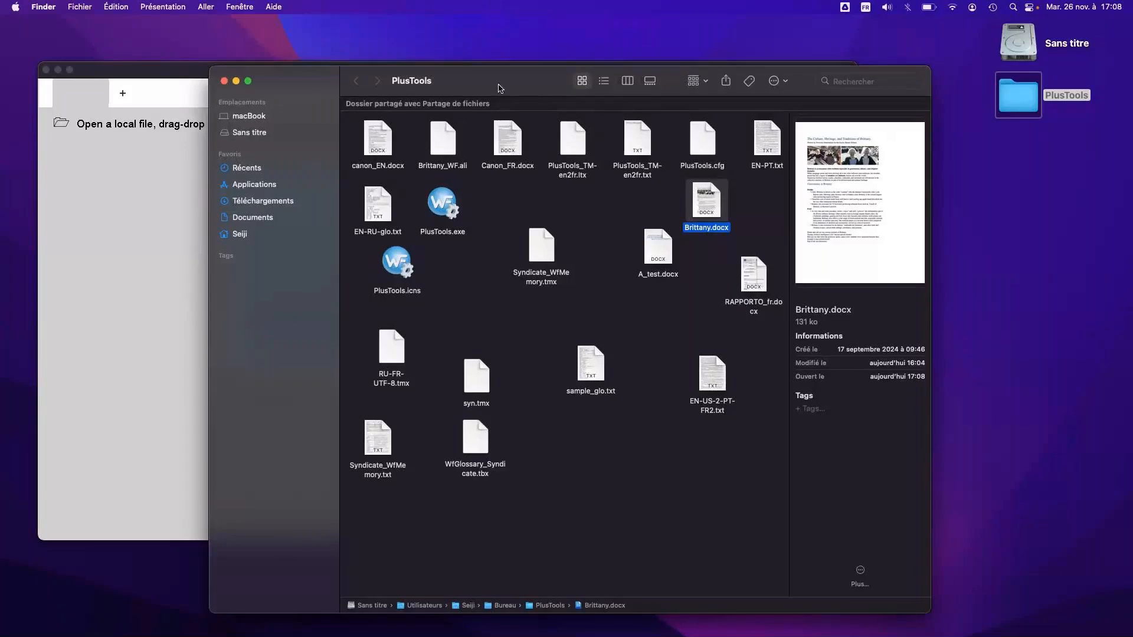
Load Brittany.docx from the folder into the PlusTools window and minimize the folder window
drag(499, 102, 673, 167)
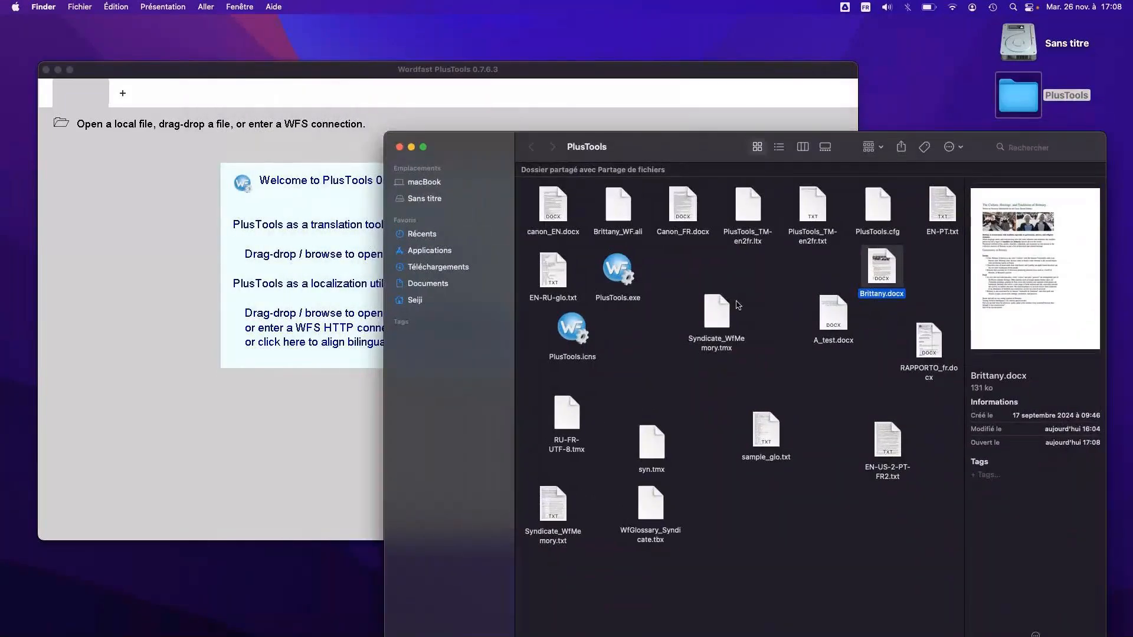
click(605, 271)
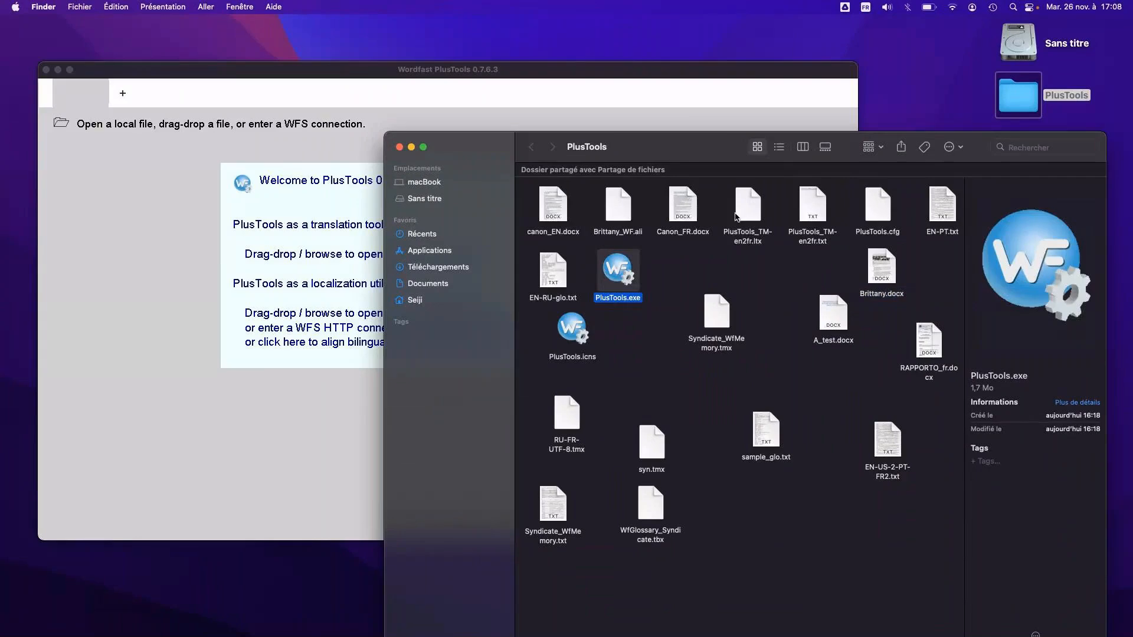
click(883, 274)
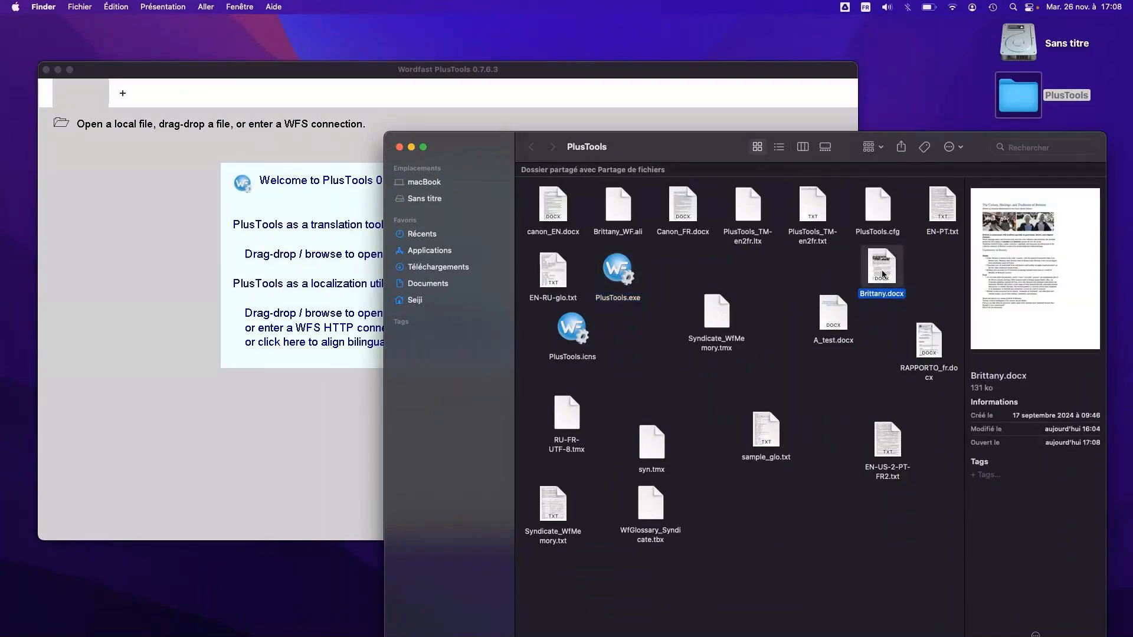
drag(883, 274, 193, 228)
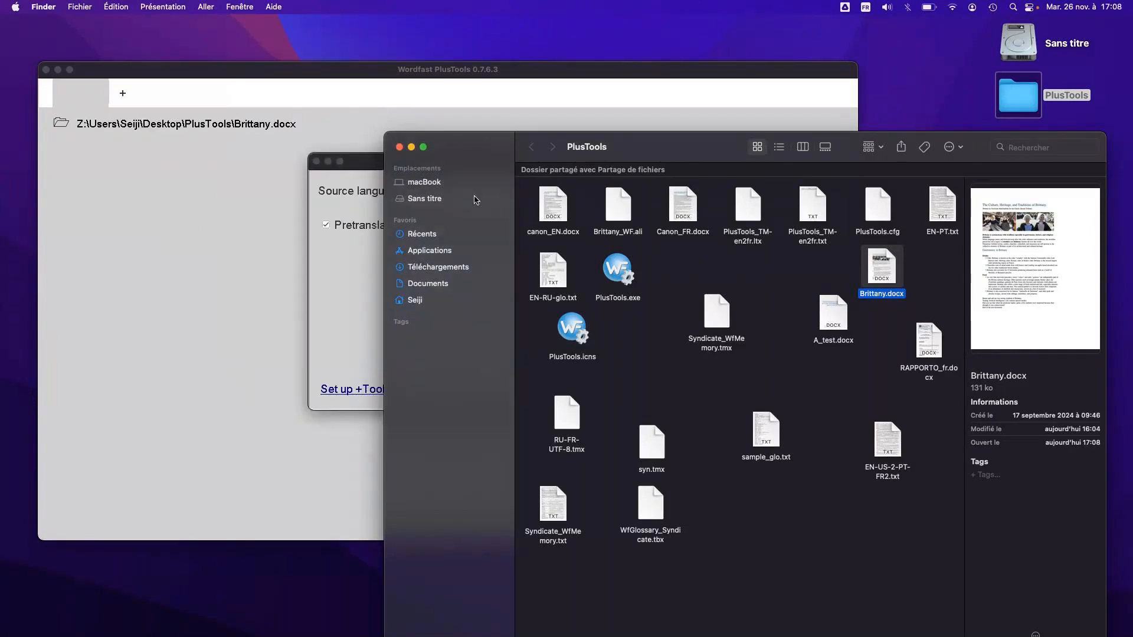
click(411, 148)
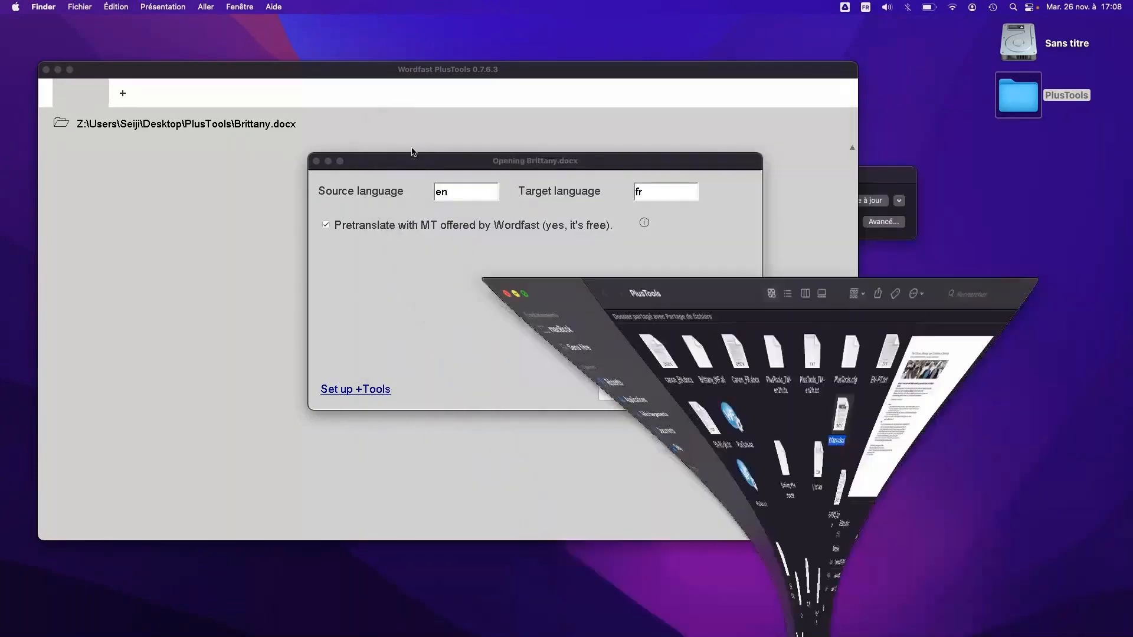
Open Brittany.docx for translation from en to fr with the free Wordfast MT pretranslation left enabled
drag(452, 164, 406, 182)
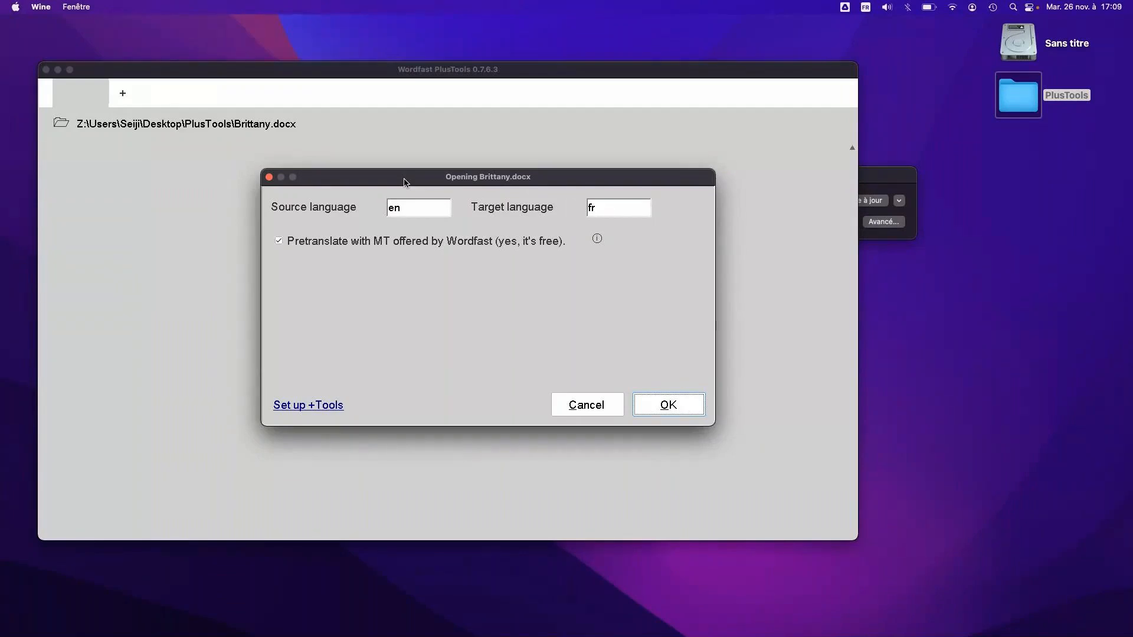
click(418, 208)
click(278, 242)
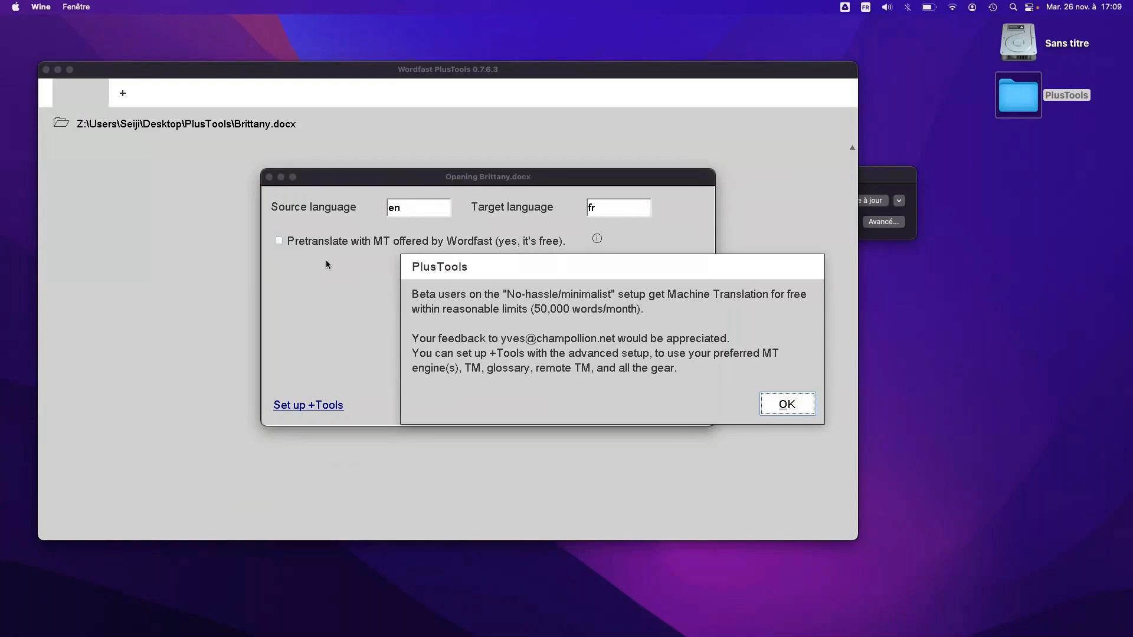
click(788, 407)
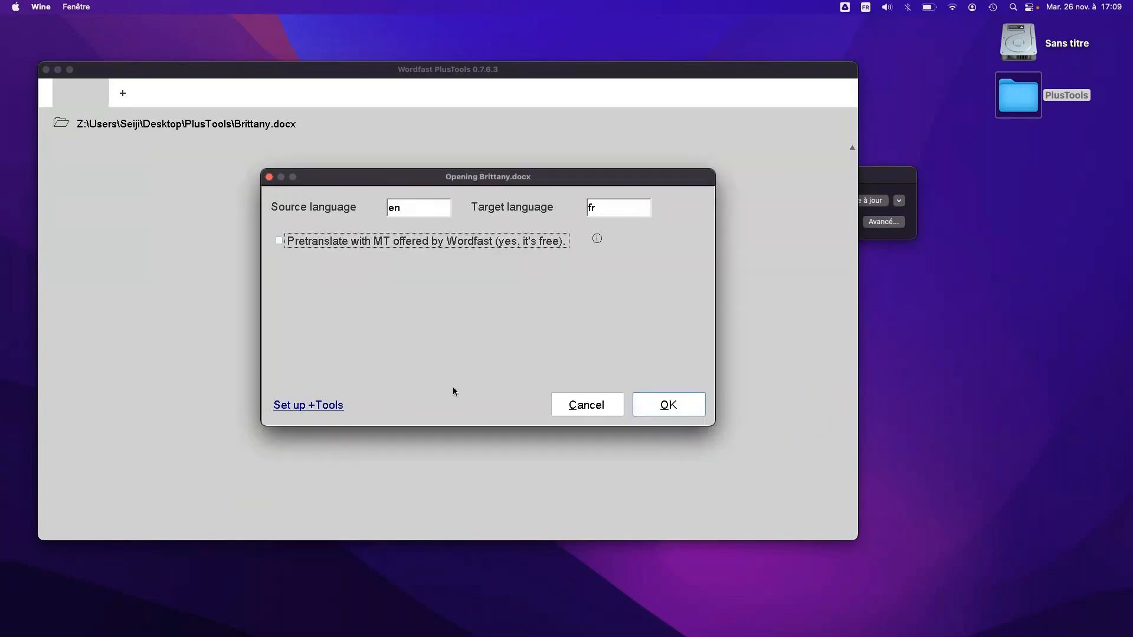
click(278, 241)
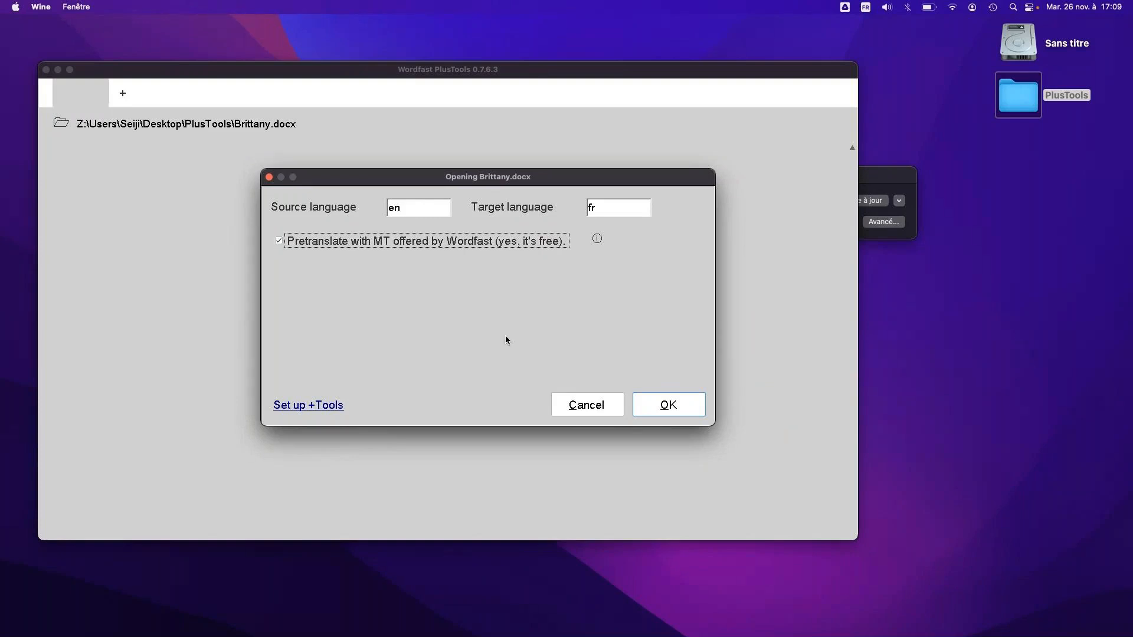
click(667, 405)
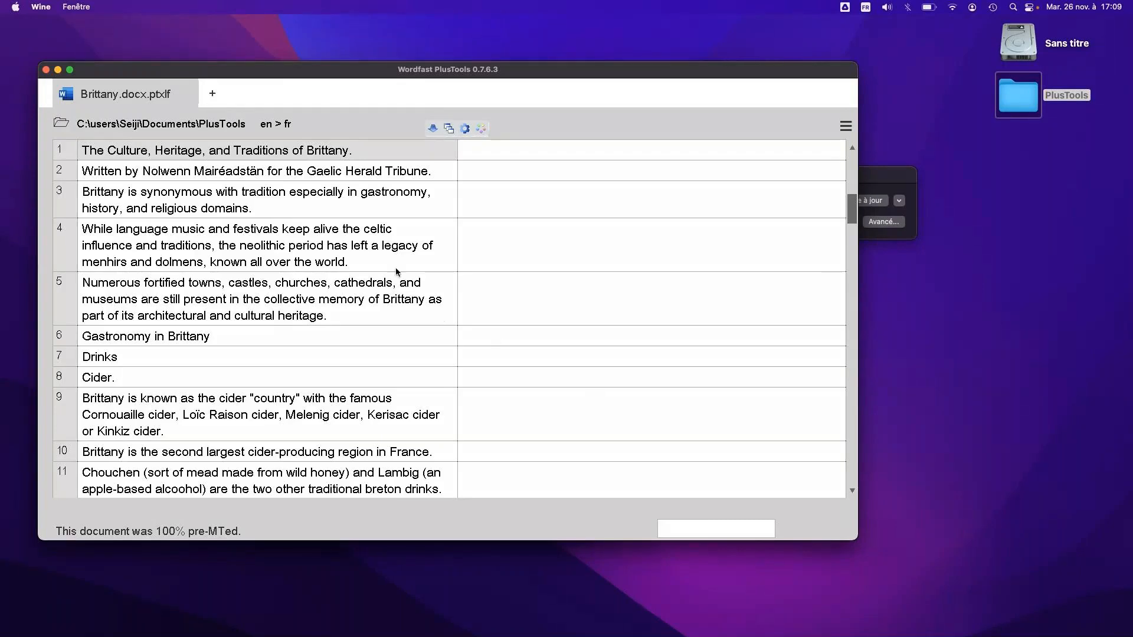
Look through the document's source segments from the title to the end and return to segment 1
click(307, 206)
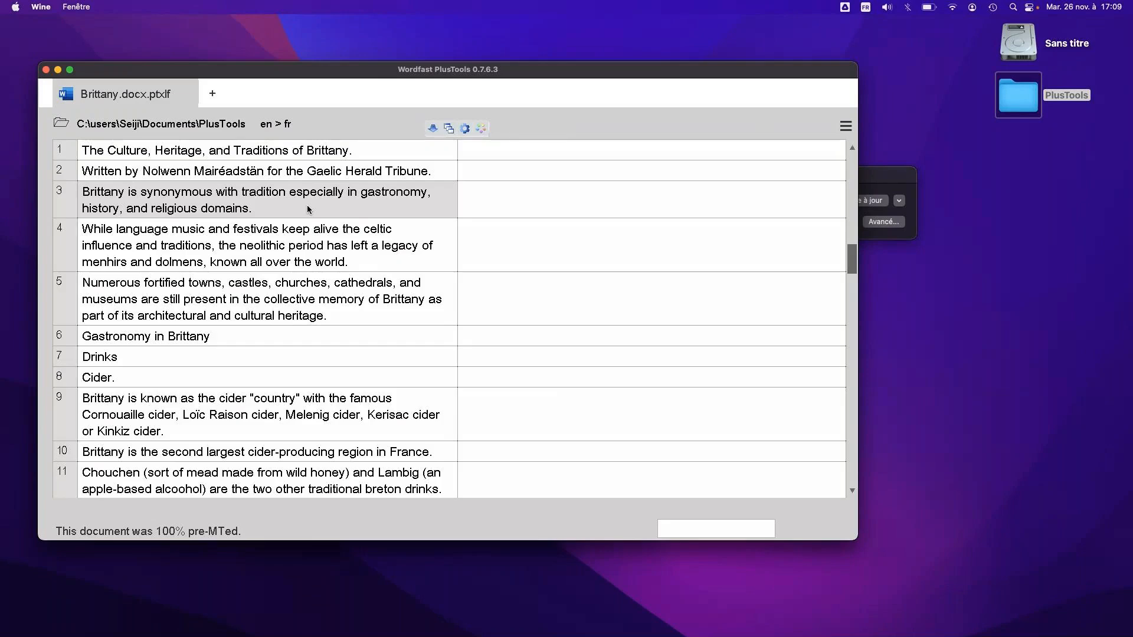
click(294, 175)
click(282, 155)
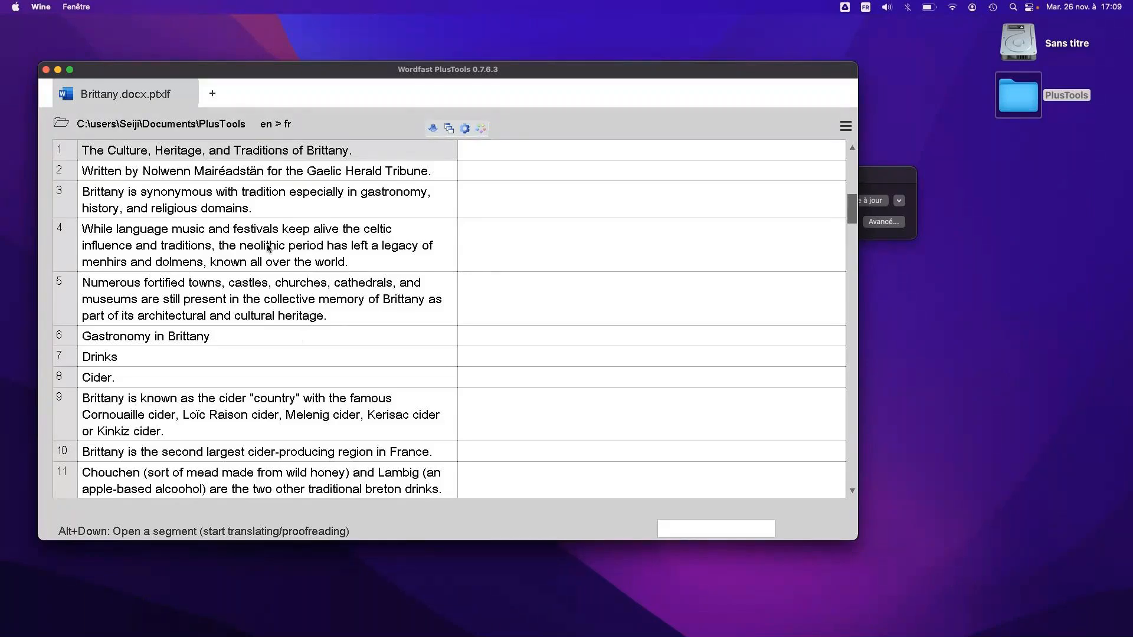
scroll(268, 248, down, 10)
click(852, 174)
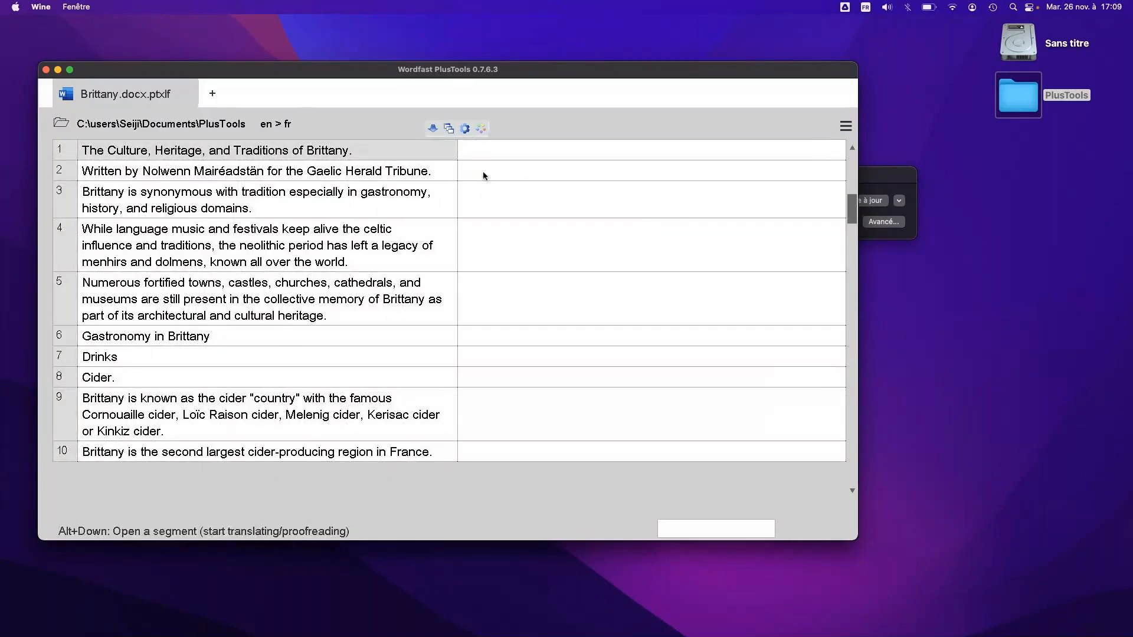
click(505, 151)
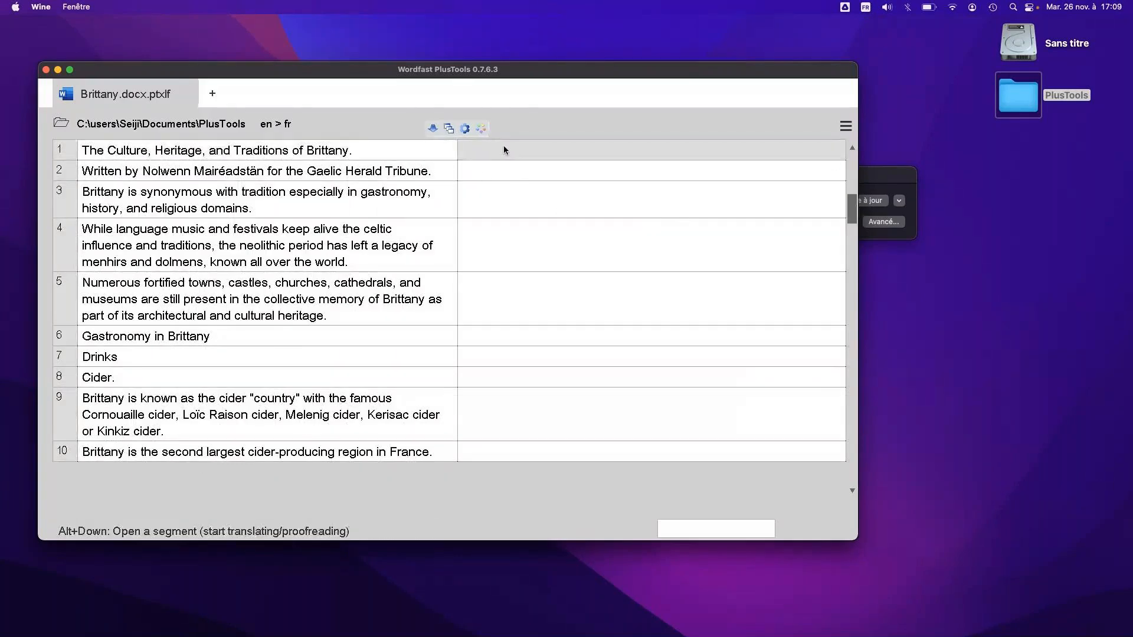
click(420, 156)
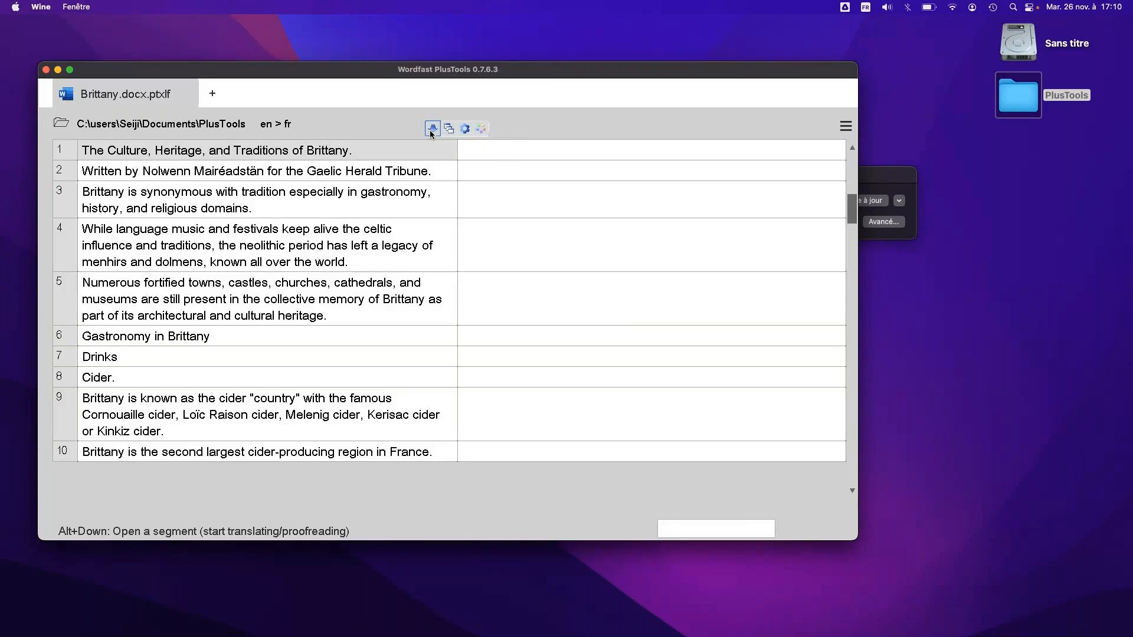
Open segment 1 for translation, accept its machine translation suggestion and proceed to segment 2
click(432, 130)
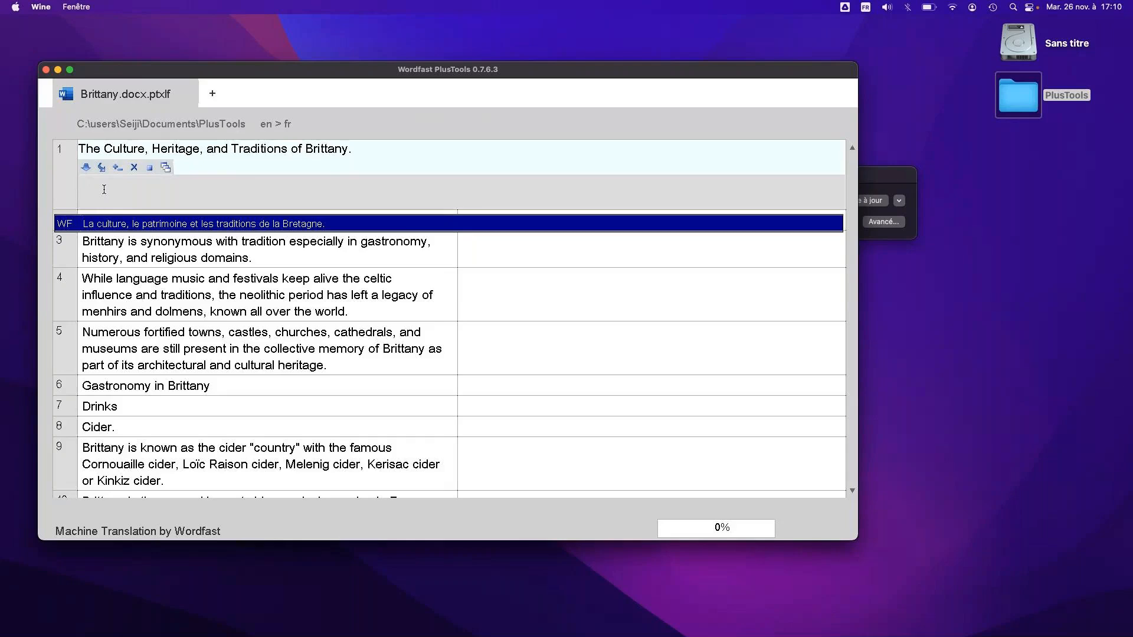
key(Return)
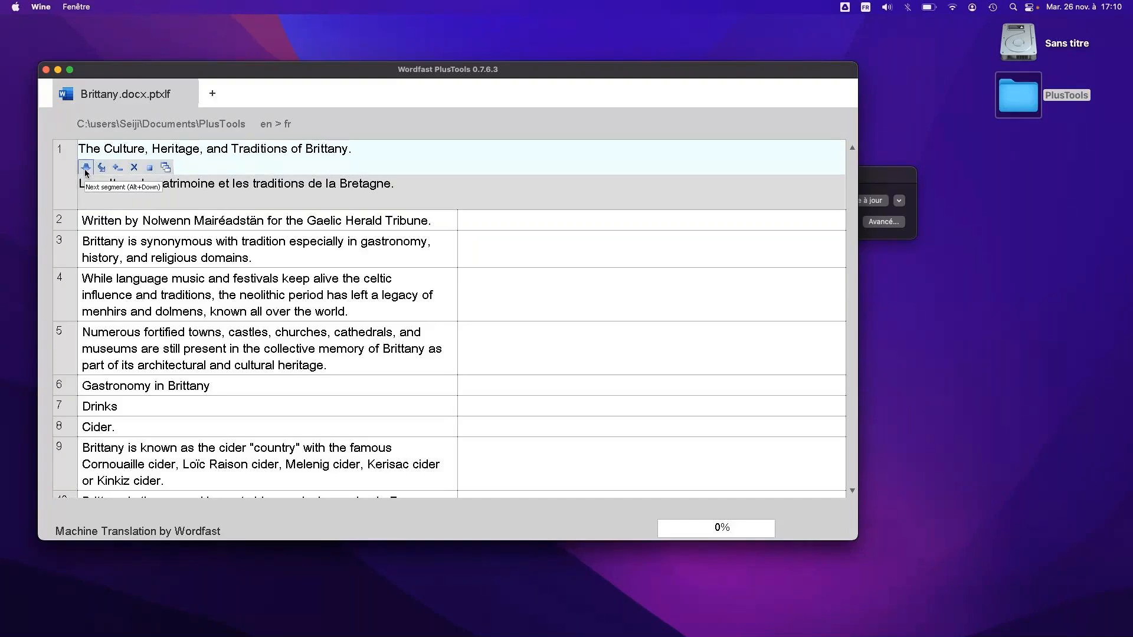
click(85, 168)
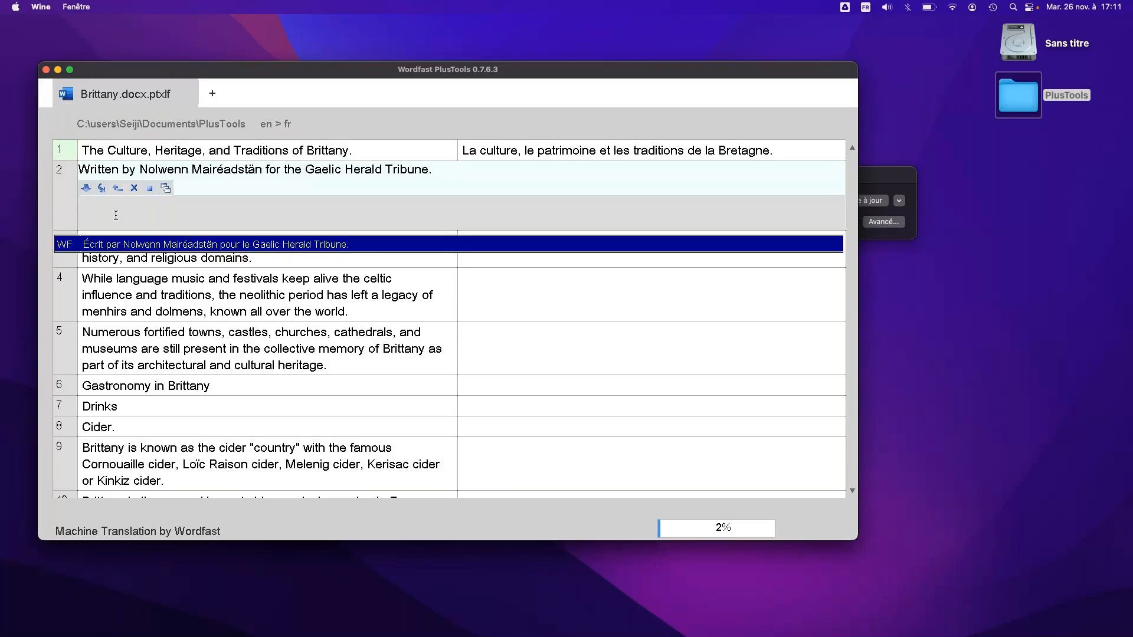
Close the open segment and set the font size to XL in the PlusTools settings
click(150, 187)
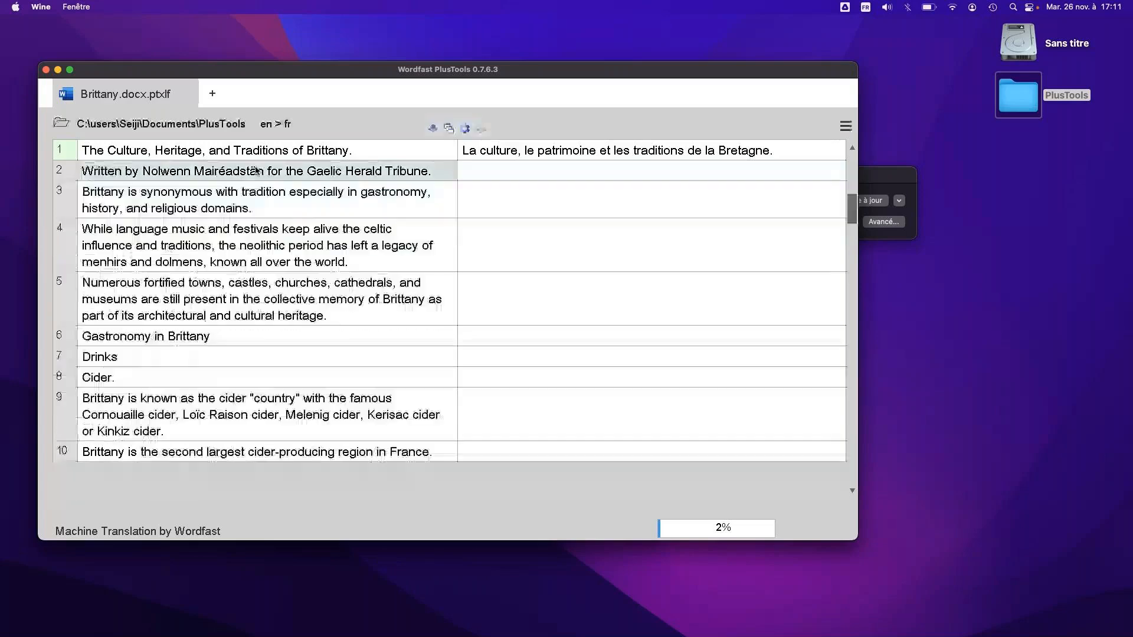
click(845, 126)
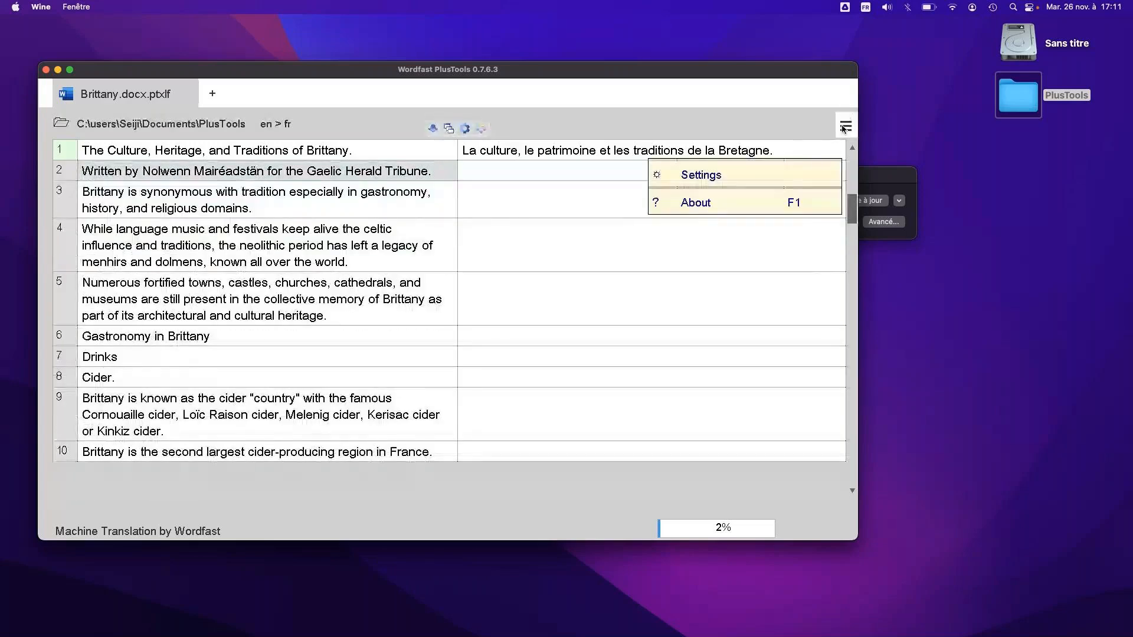
click(779, 179)
click(685, 222)
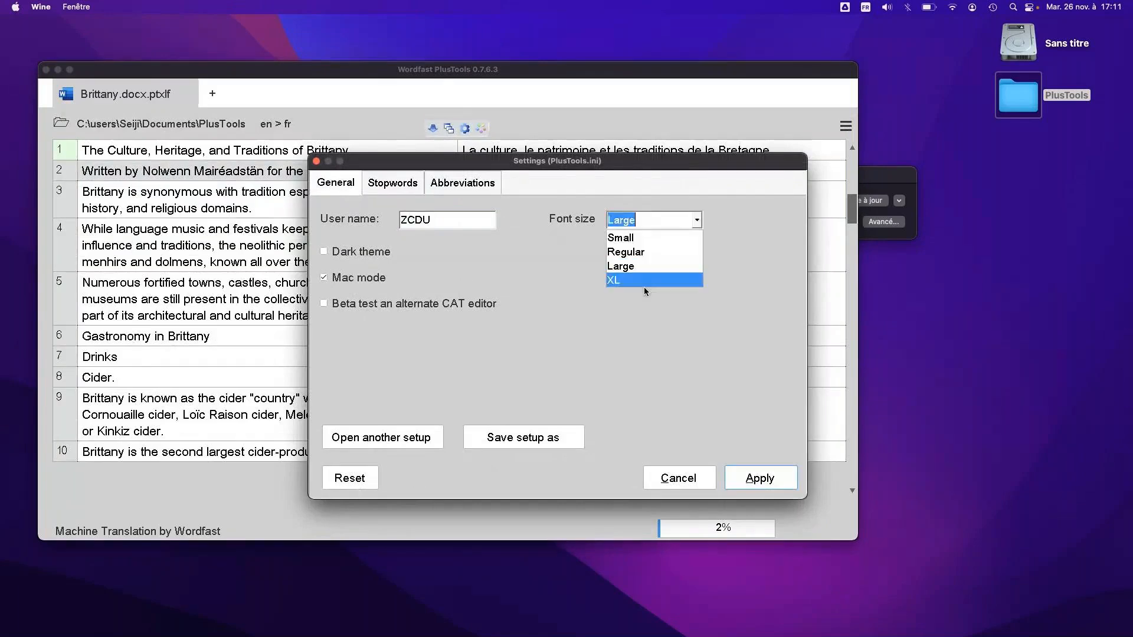
click(645, 283)
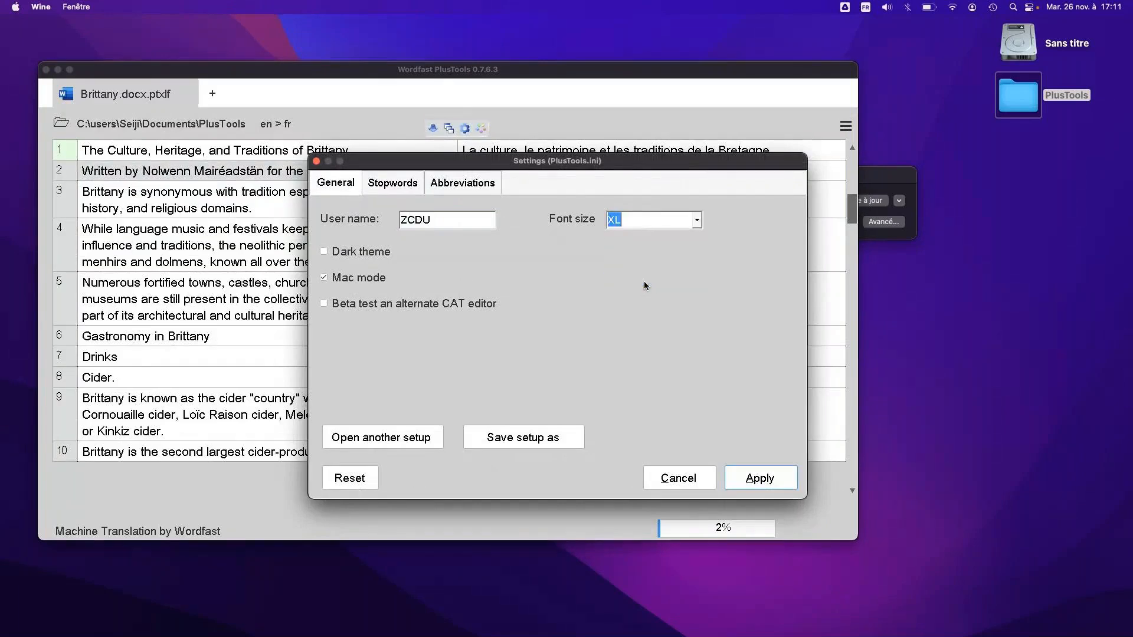
click(760, 479)
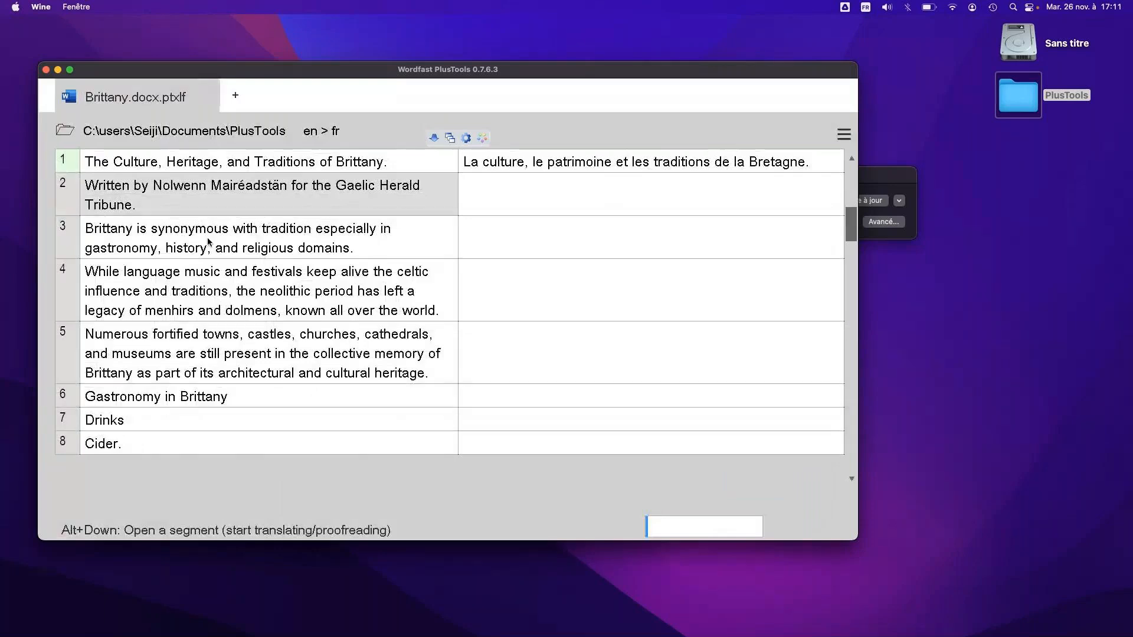
Translate segment 2 as "Ecrit par", the author's full name and "pour le Gaelic Herald Tribune.", using autocomplete suggestions for the names, and commit it
click(434, 138)
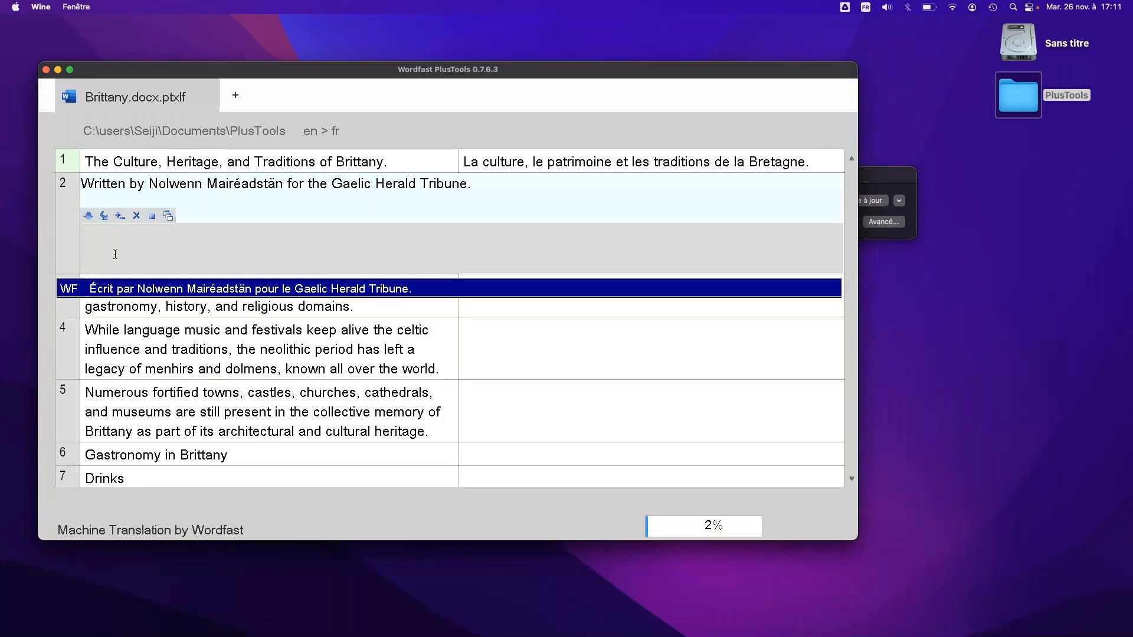
text(Ecrit)
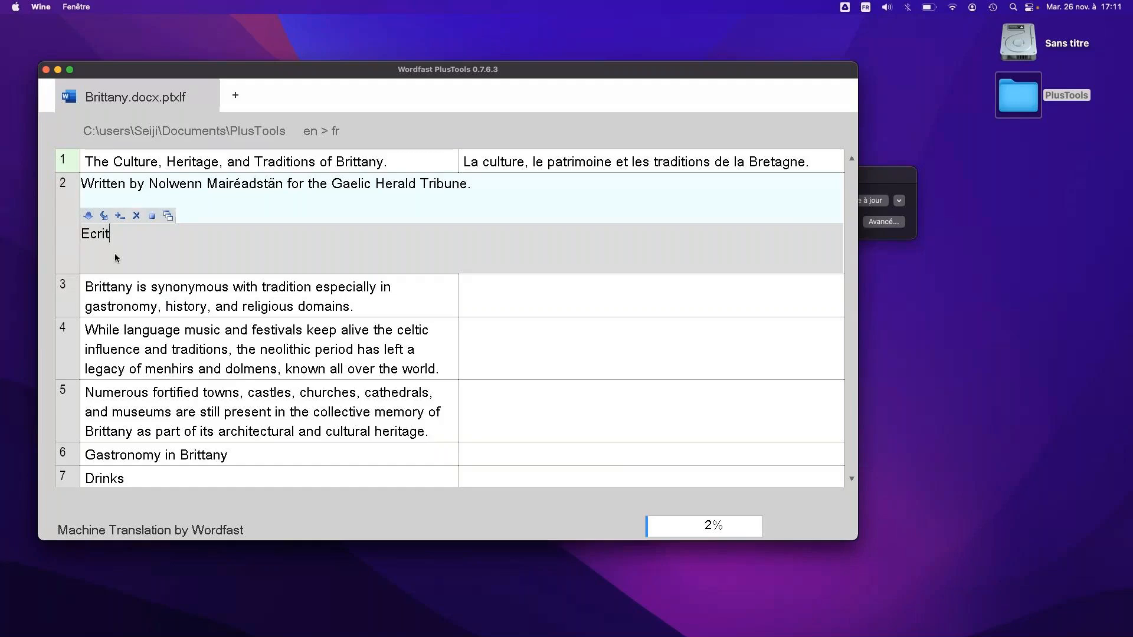
text( par N)
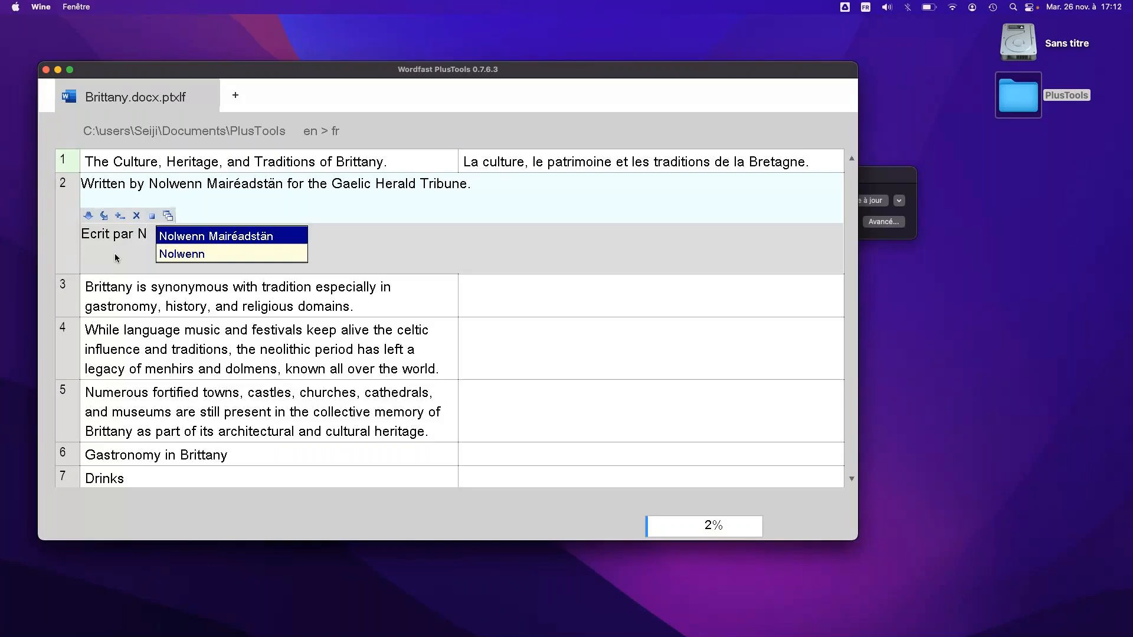
key(Return)
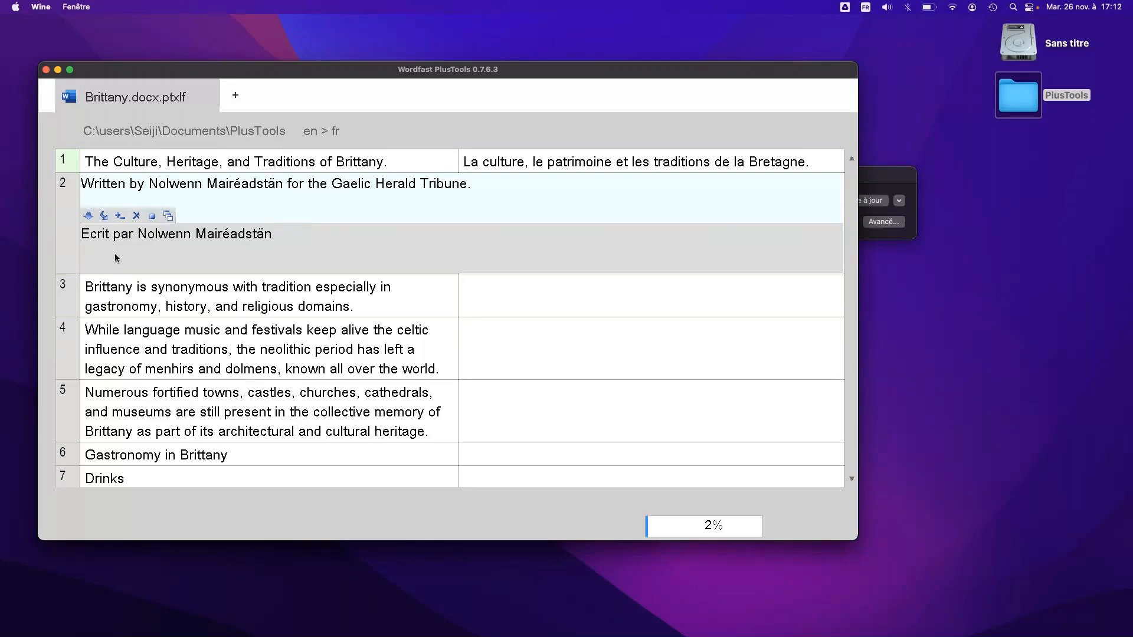
text(pour le G)
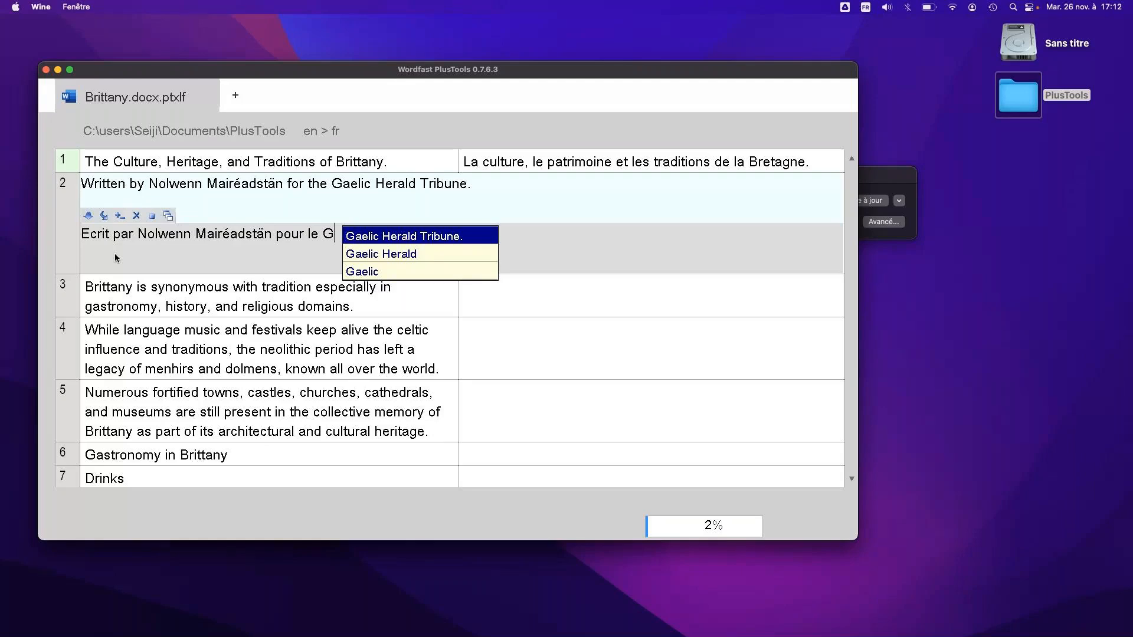
key(Return)
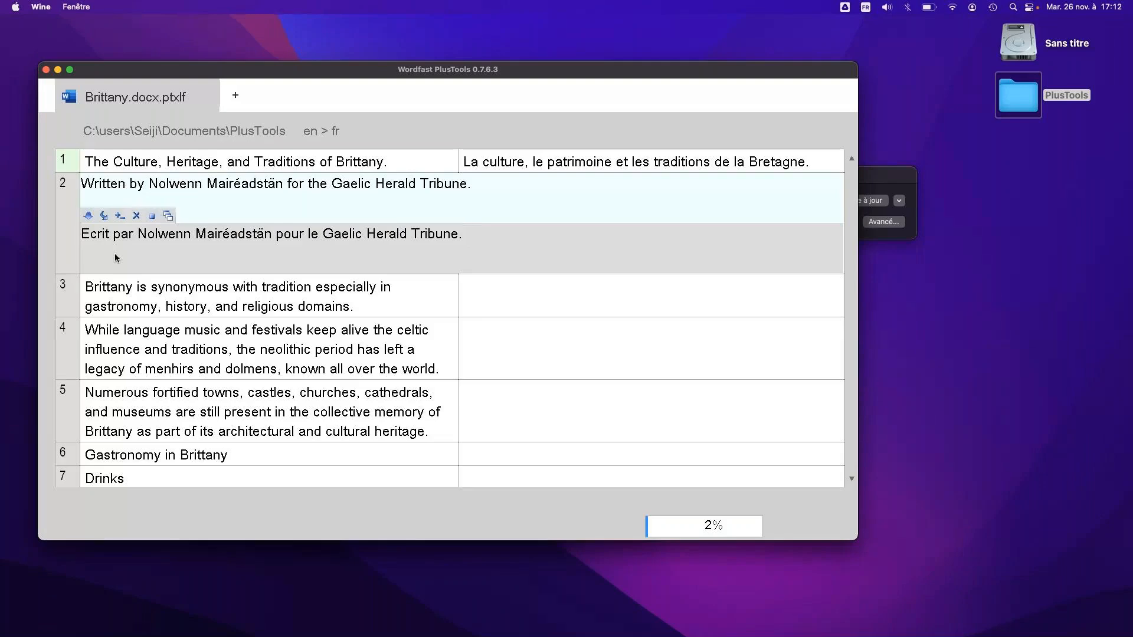
key(alt+Down)
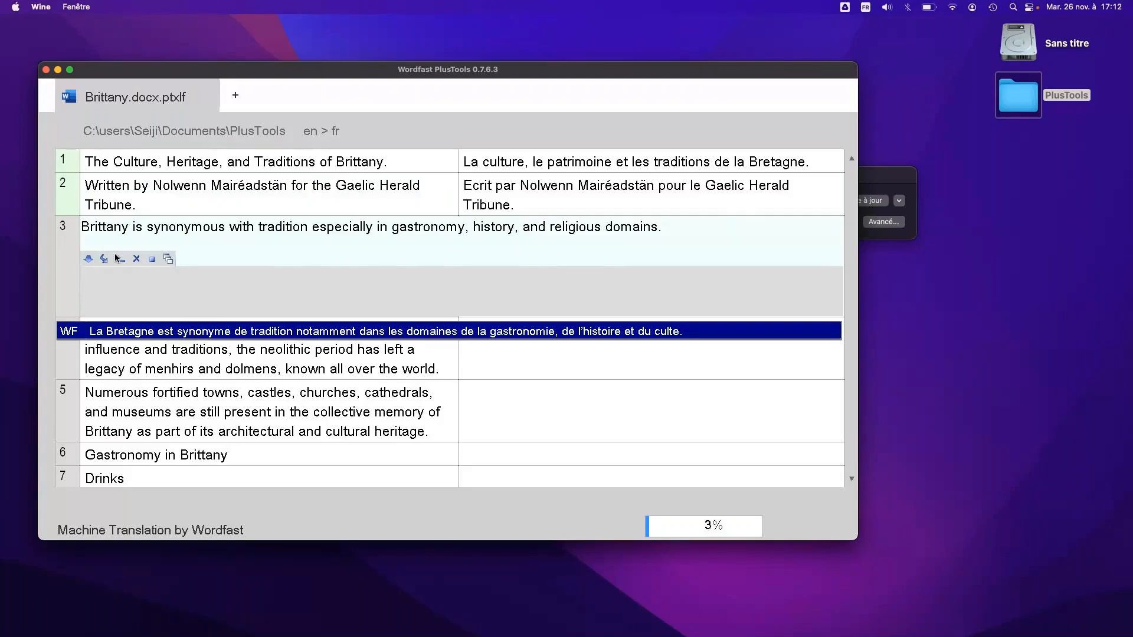
Fill segments 3 and 4 with their Wordfast machine translations and commit them, moving on to segment 5
key(Return)
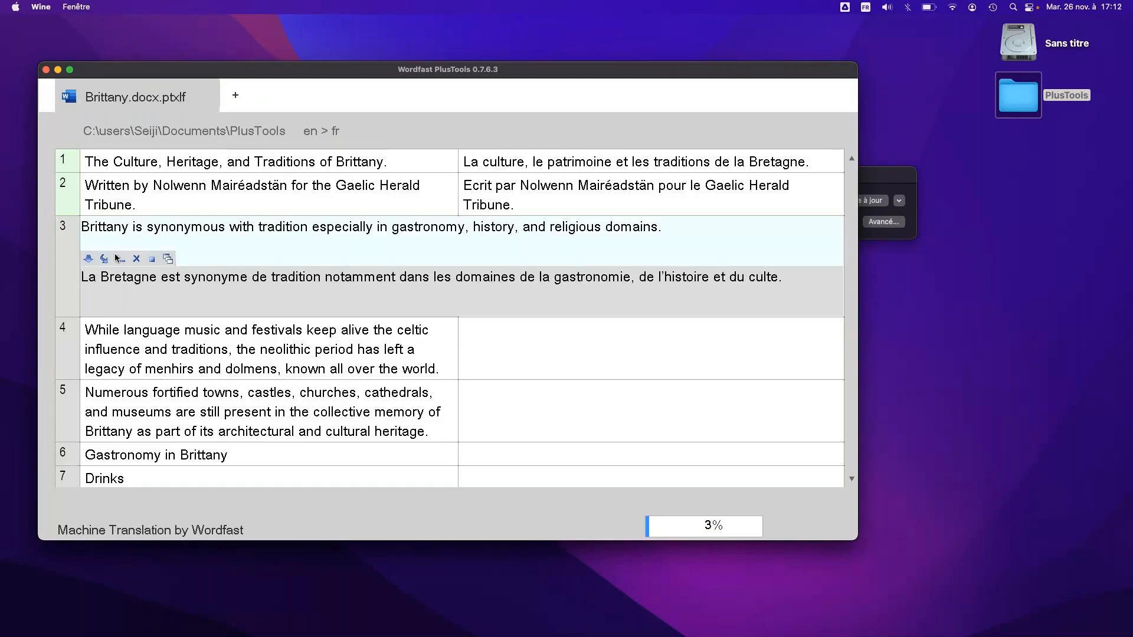
key(alt+Down)
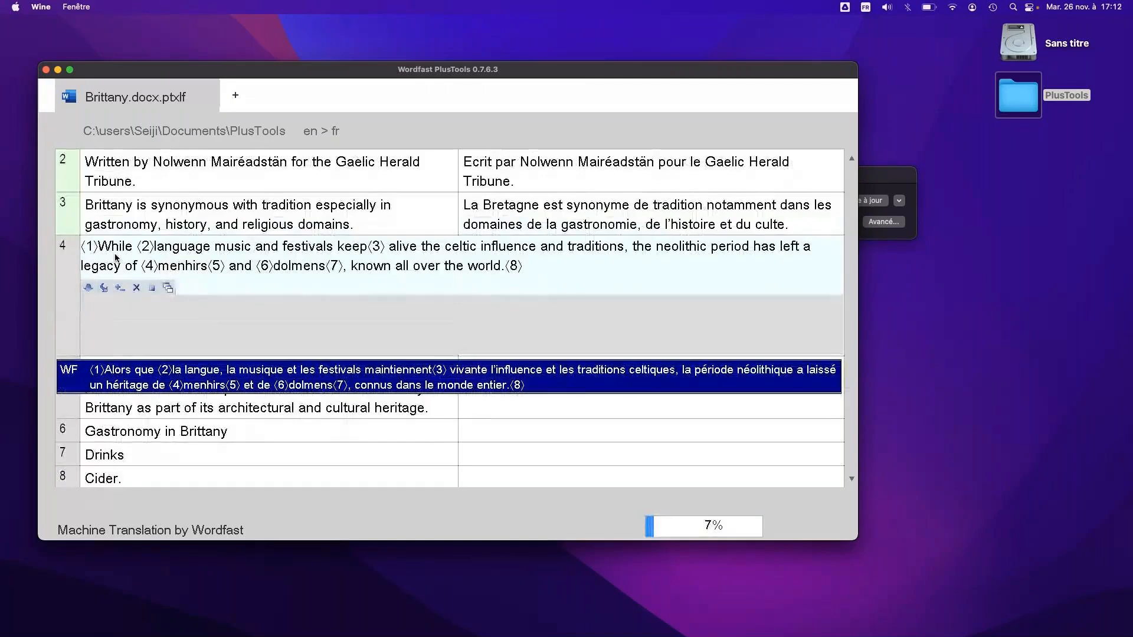
key(Return)
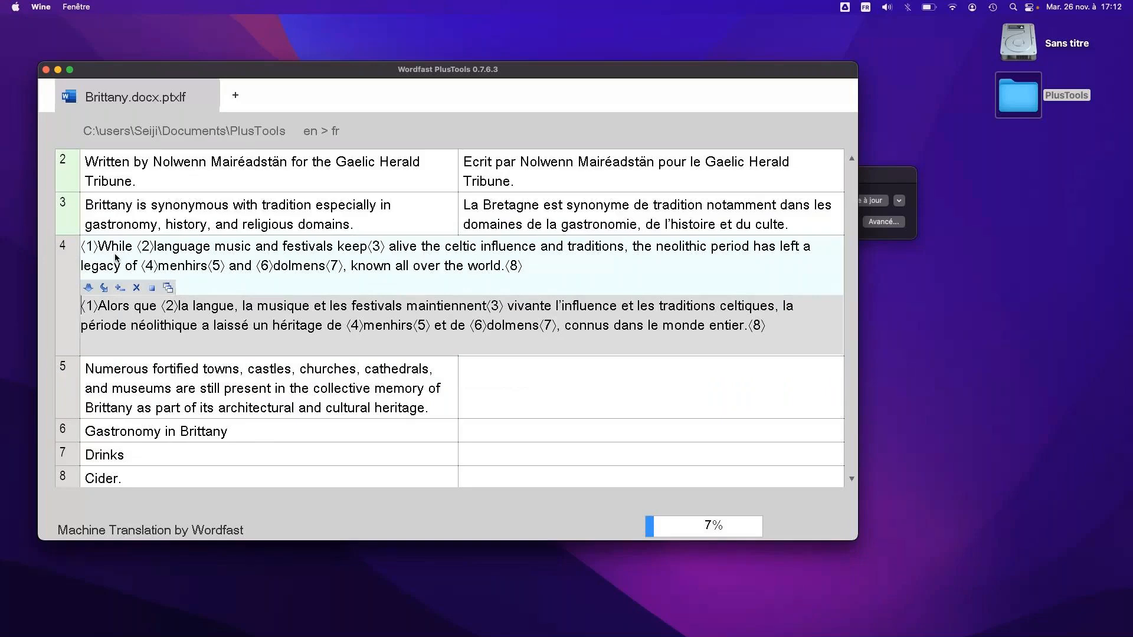
key(alt+Down)
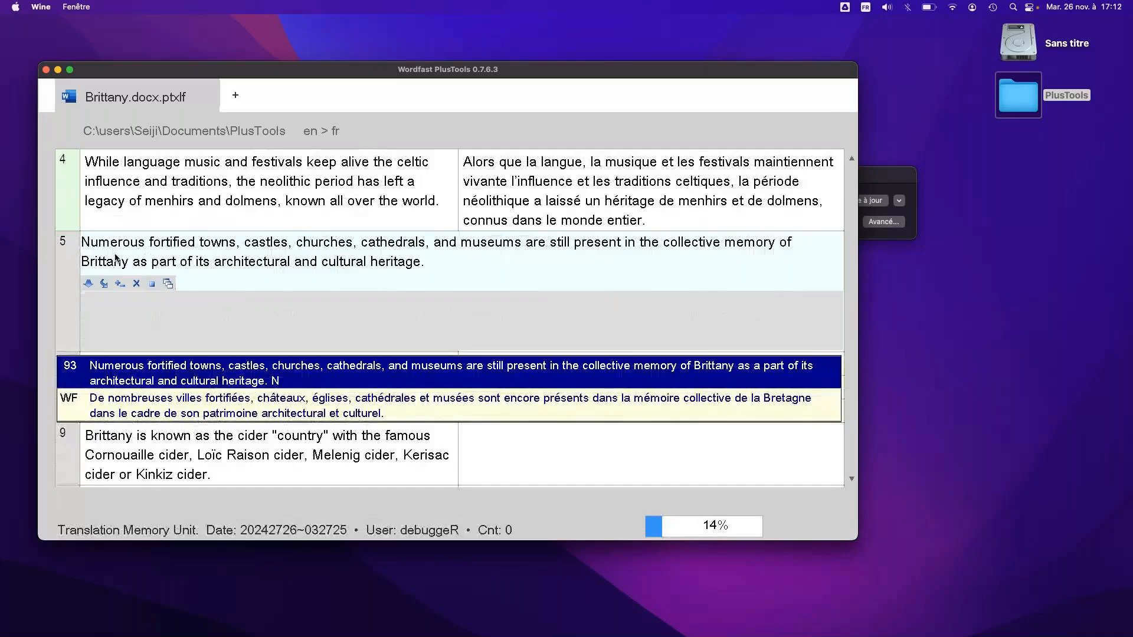
Compare the translation memory match and the Wordfast machine translation suggested for segment 5
key(Down)
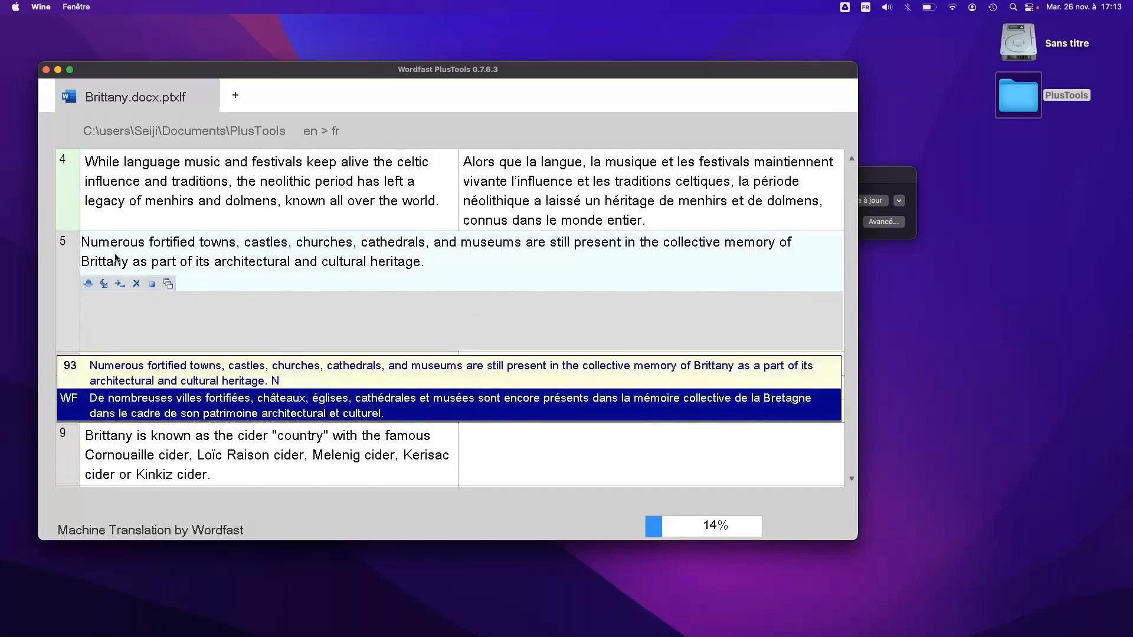
key(Up)
key(Down)
key(Up)
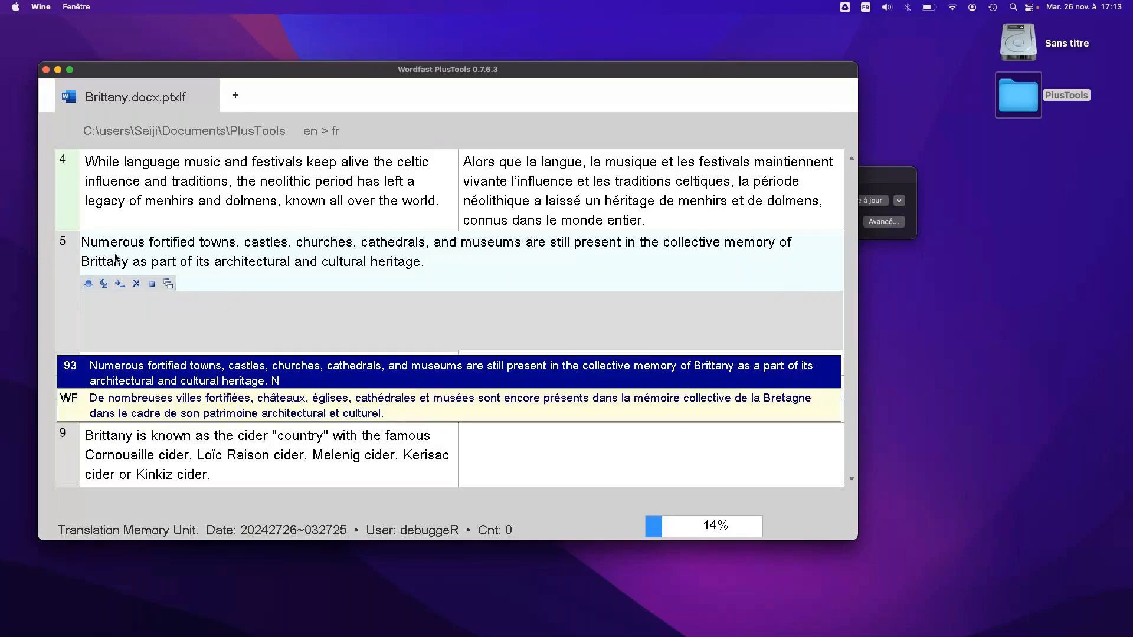
key(Down)
key(Up)
key(Down)
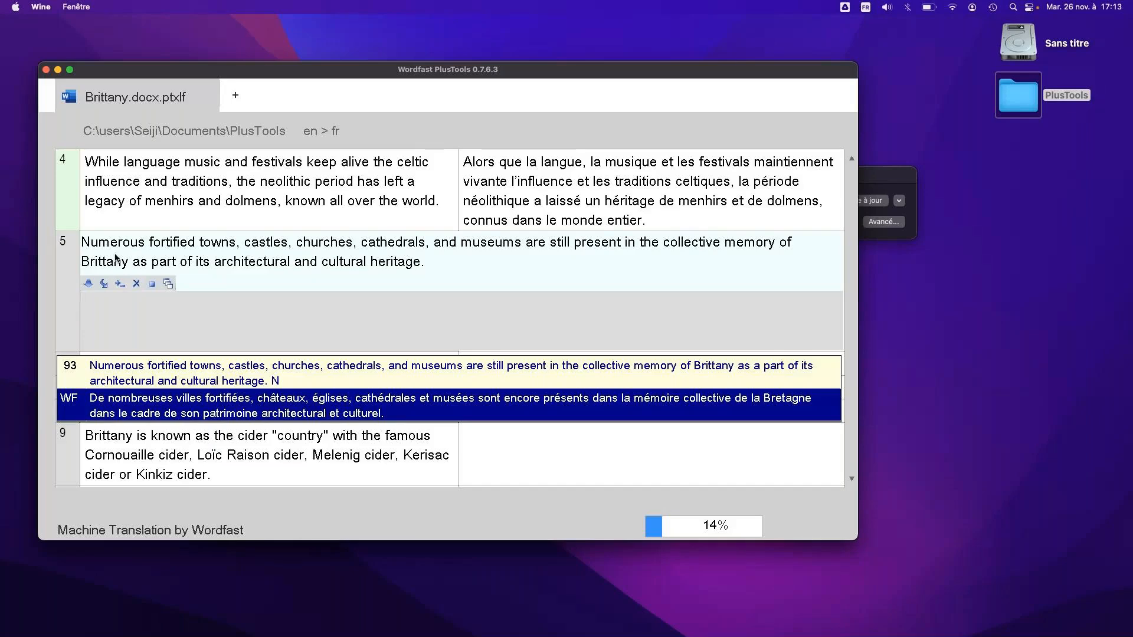
key(Up)
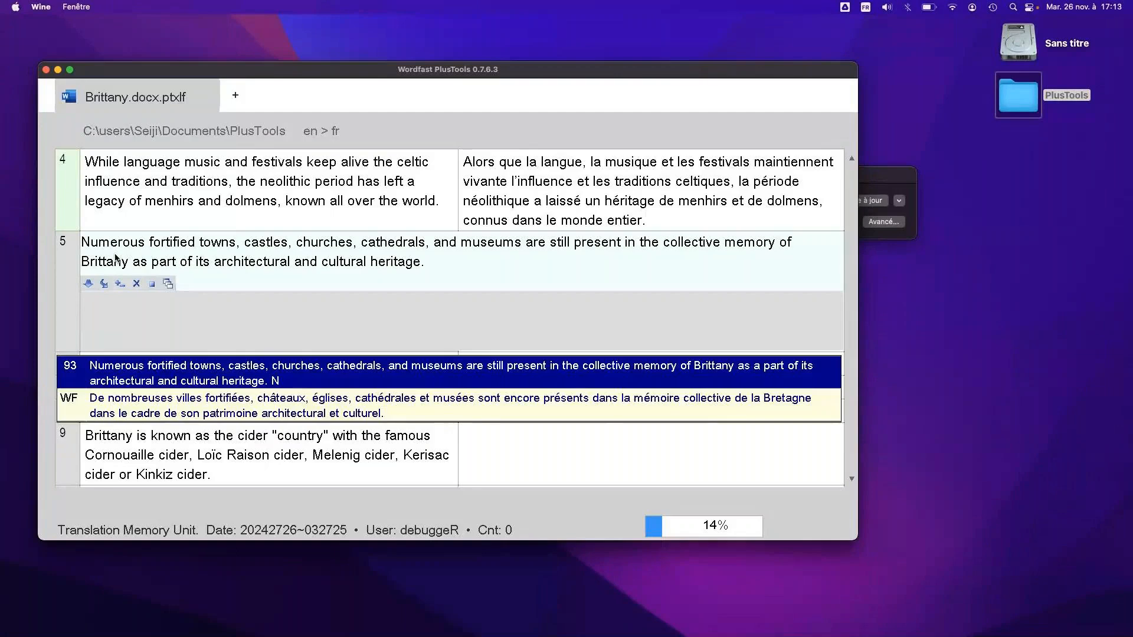
key(Down)
key(Up)
Insert the translation memory match into segment 5, remove the stray "N" after the final sentence and commit the segment
key(Return)
drag(298, 277, 380, 289)
click(459, 329)
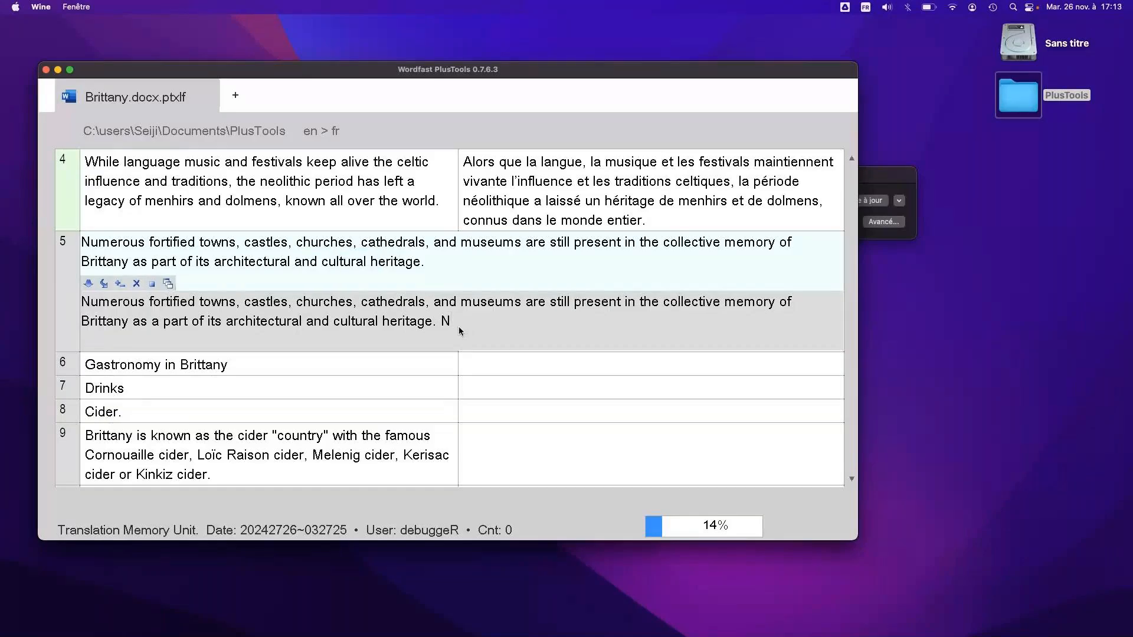
key(BackSpace)
key(BackSpace)
key(BackSpace)
text(.)
key(alt+Down)
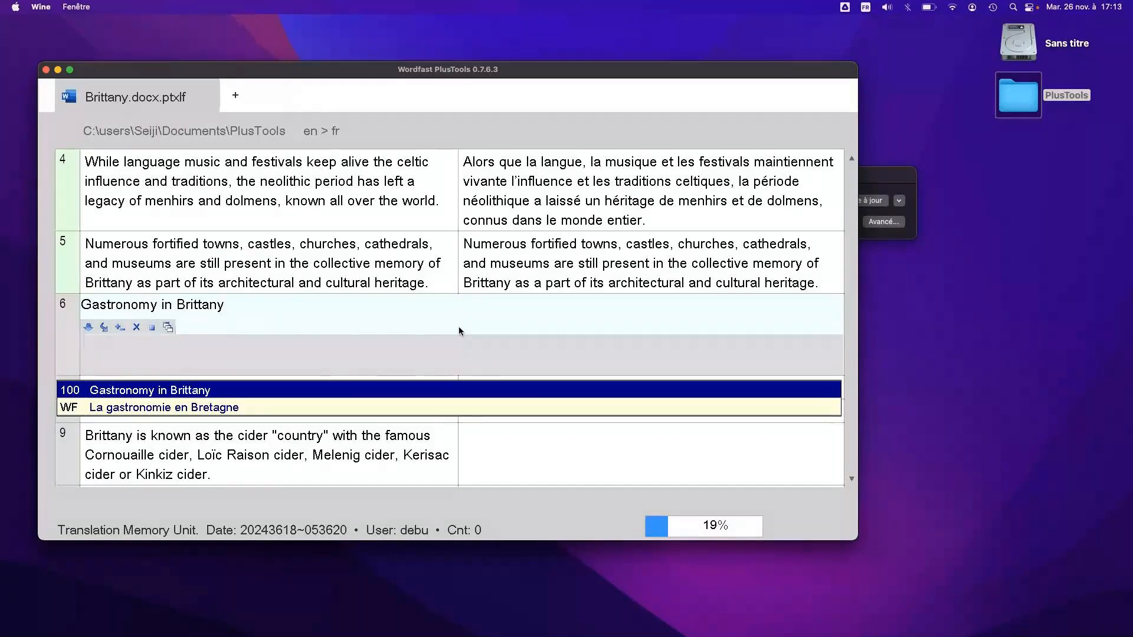
Fill segments 6 and 7 with their Wordfast machine translations instead of the translation memory matches and commit both
key(Down)
key(Return)
key(alt+Down)
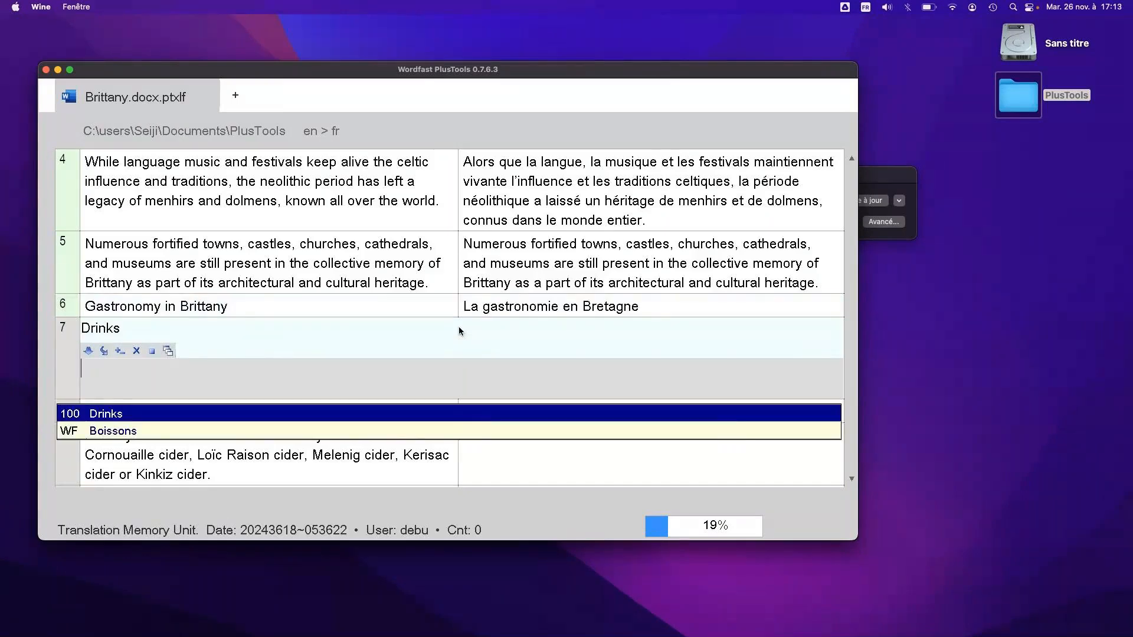
key(Down)
key(Return)
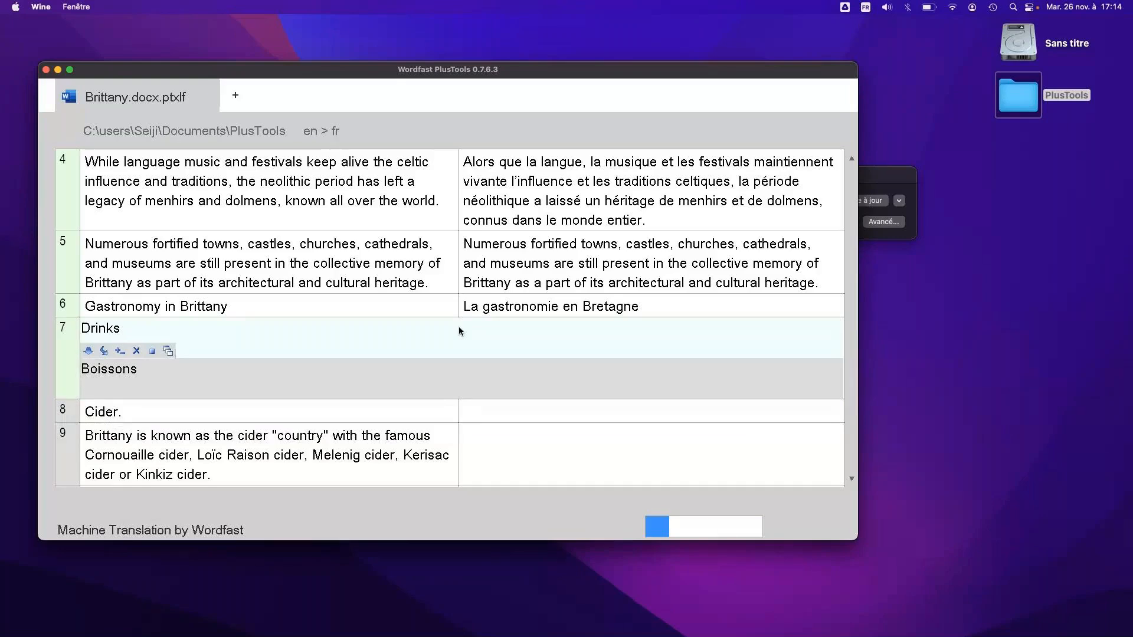
key(alt+Down)
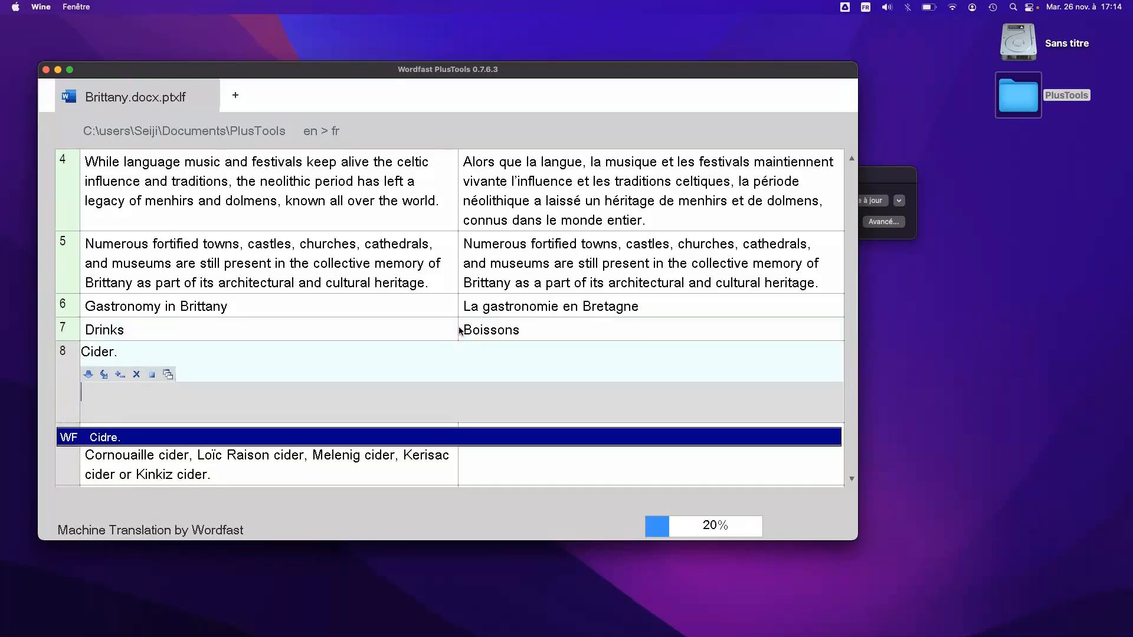
Fill segments 8, 9 and 10 with their Wordfast machine translations and commit each one
key(Return)
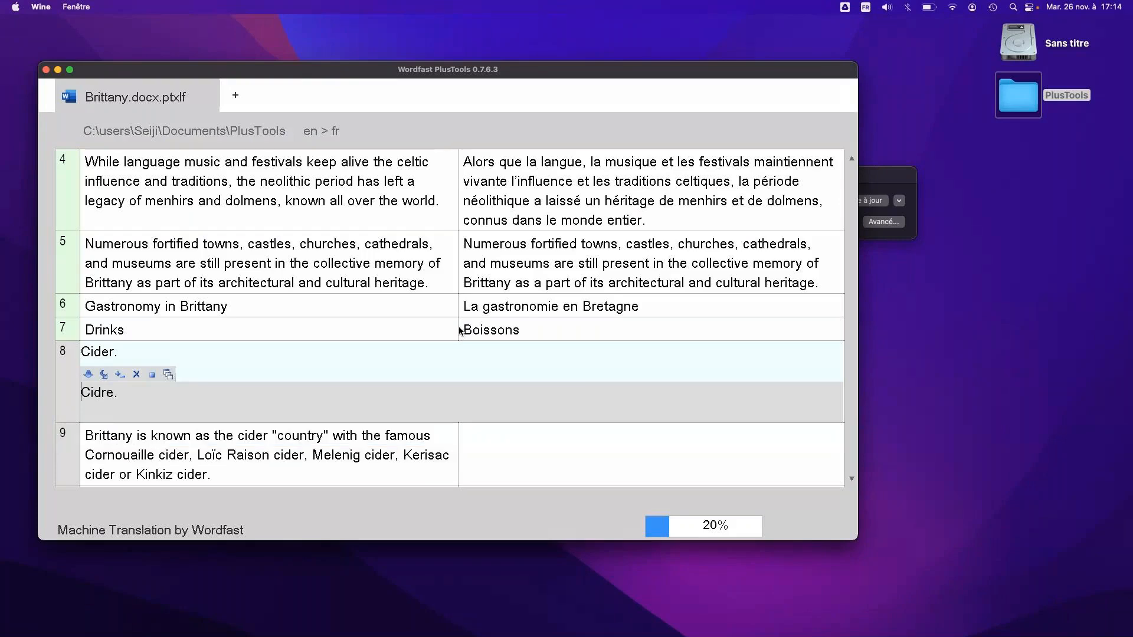
key(alt+Down)
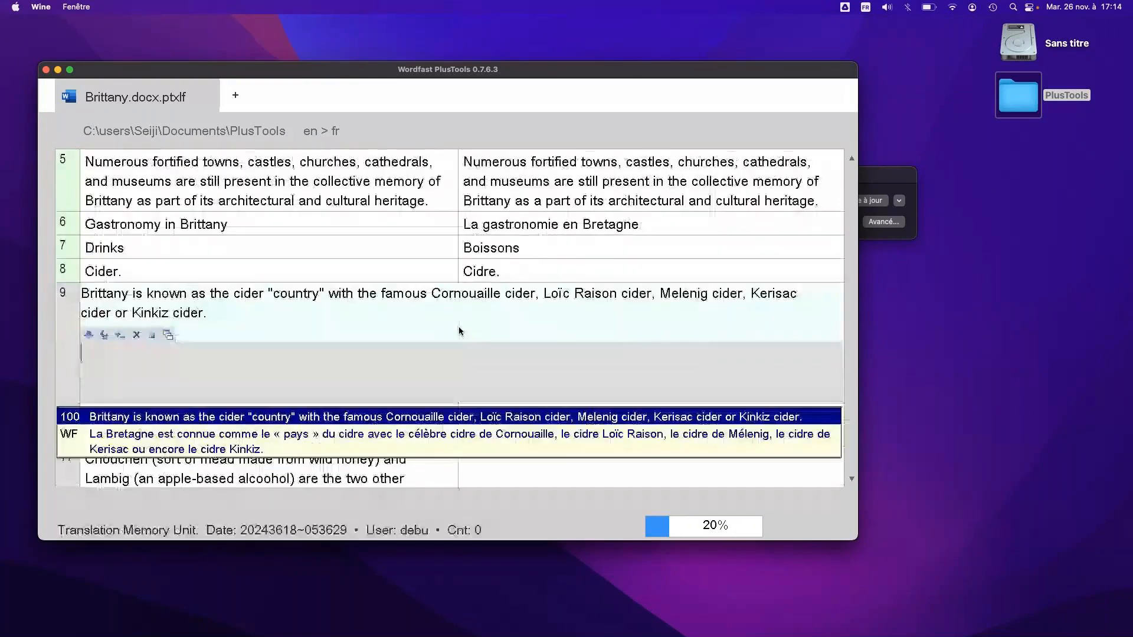
key(Down)
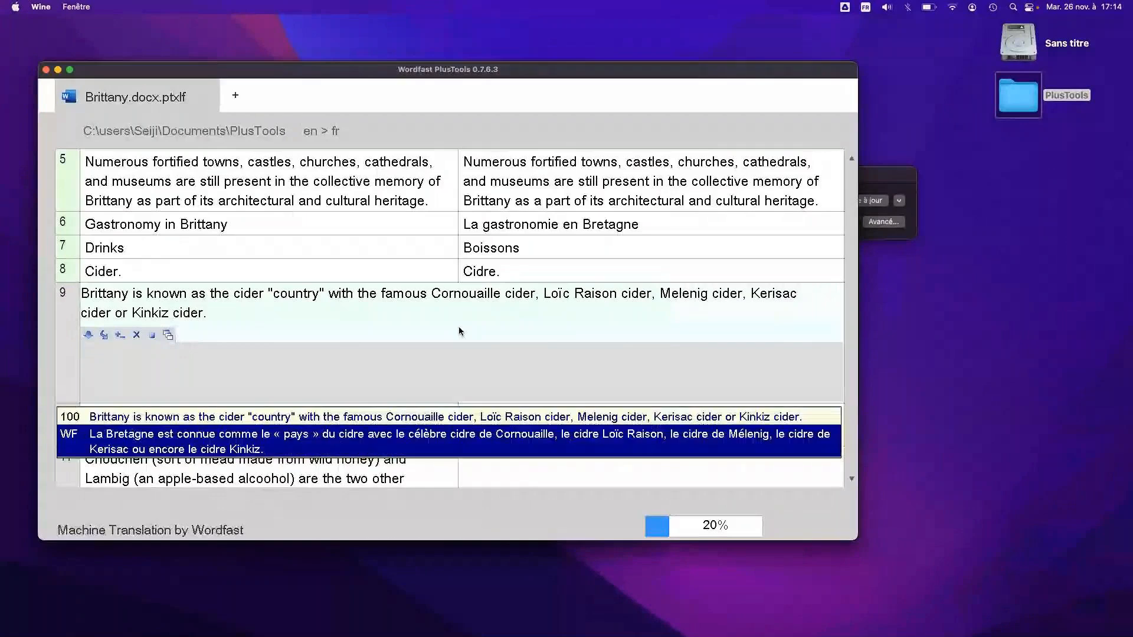
key(Return)
key(alt+Down)
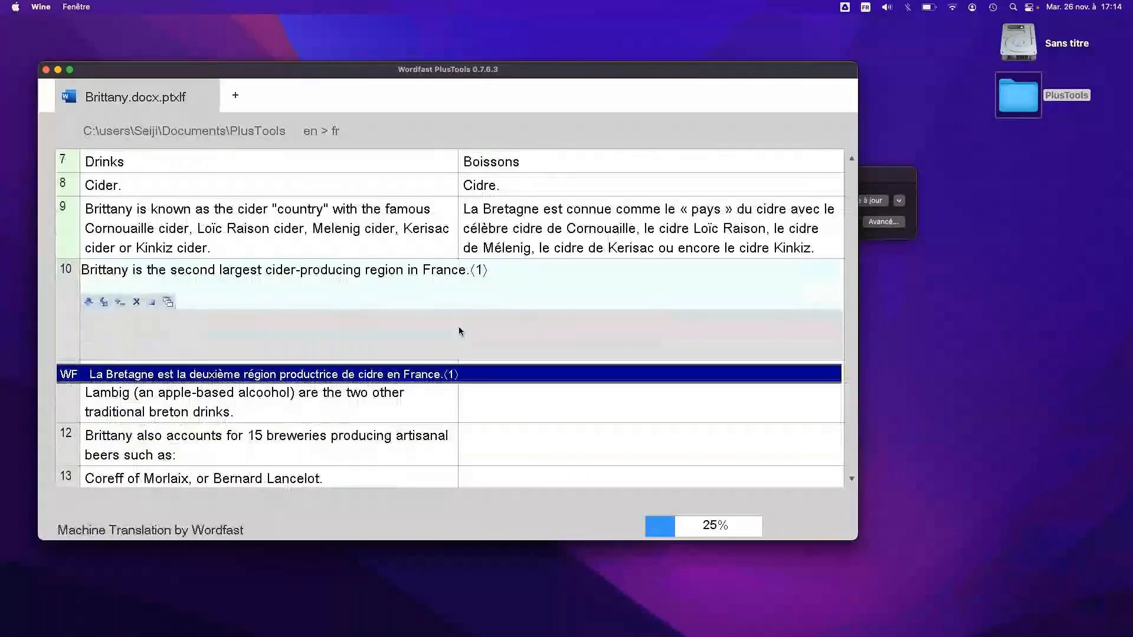
key(Return)
key(alt+Down)
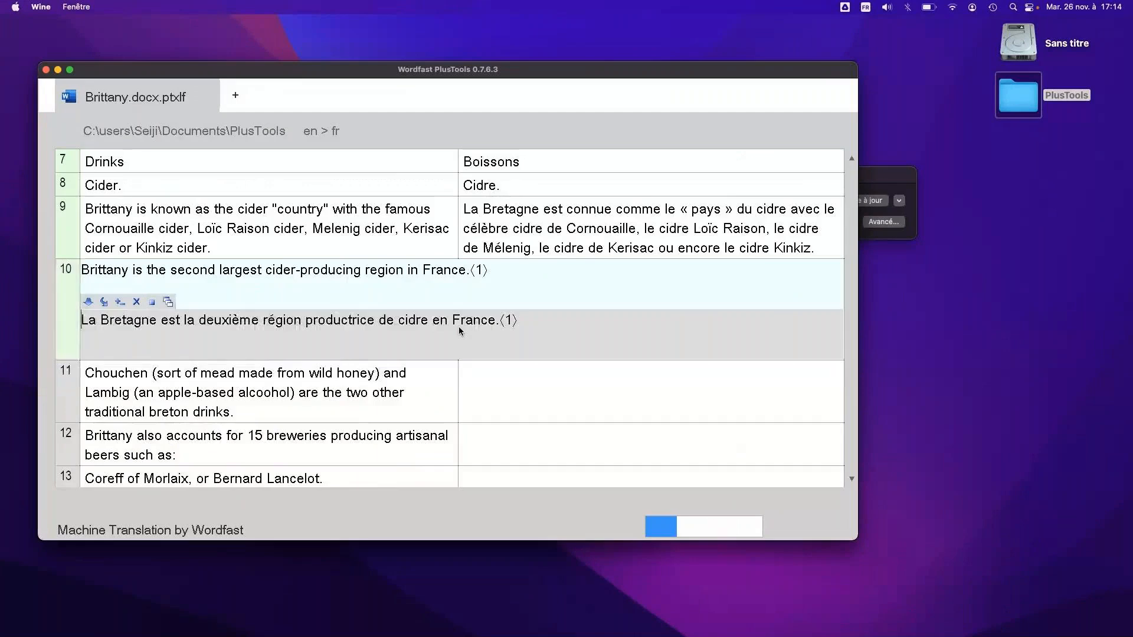
Fill segments 11 and 12 with their Wordfast machine translations and commit them, moving on to segment 13
key(Down)
key(Return)
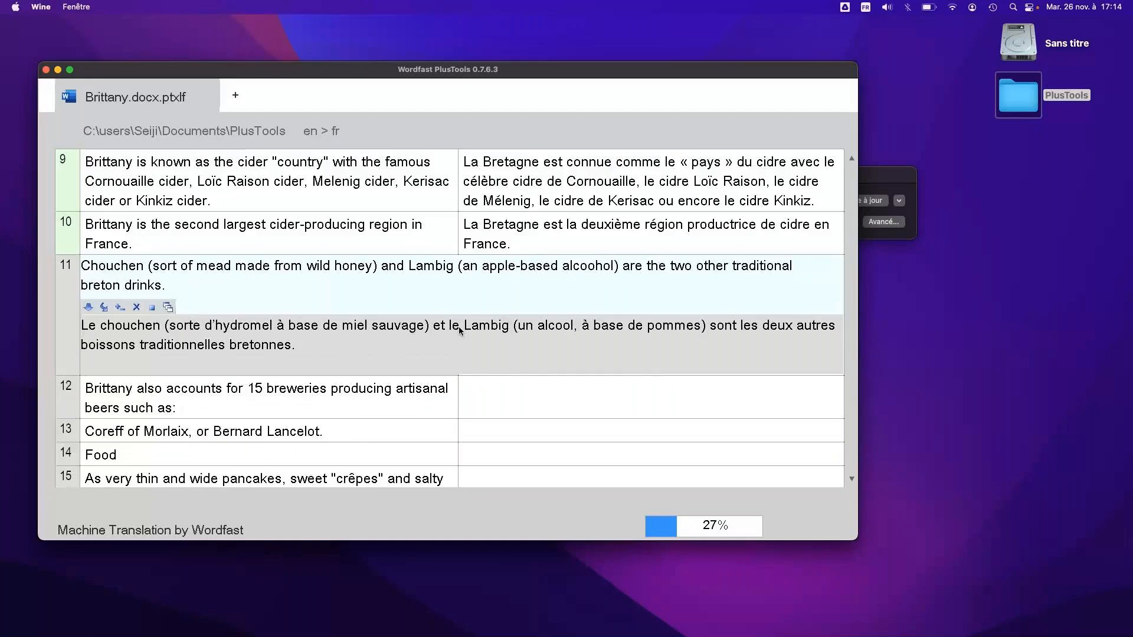
key(alt+Down)
key(Return)
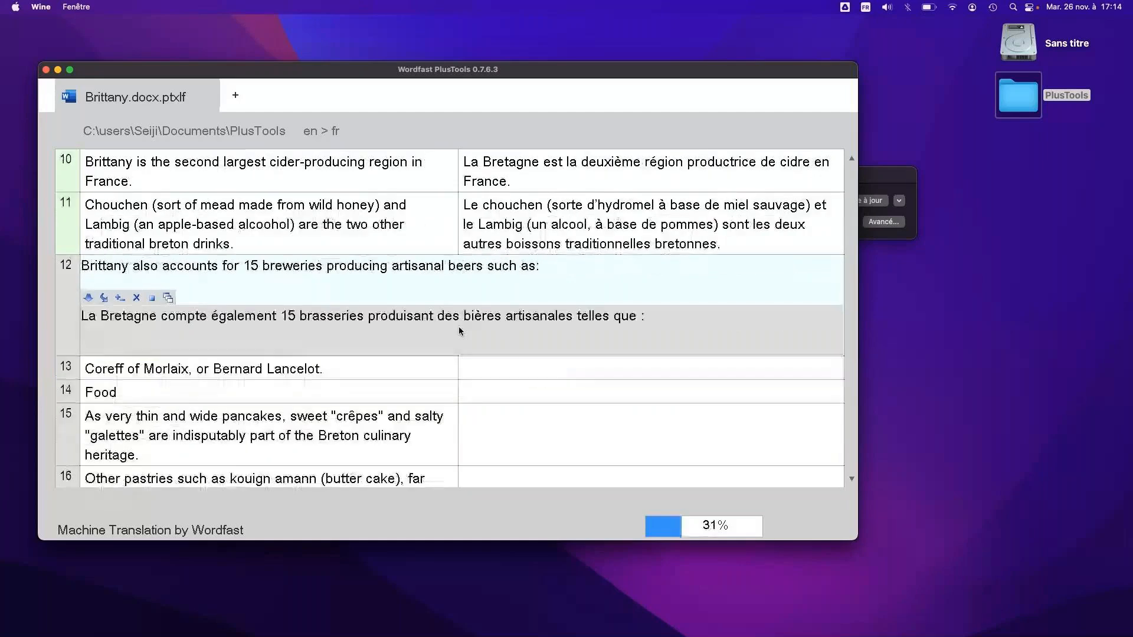
key(alt+Down)
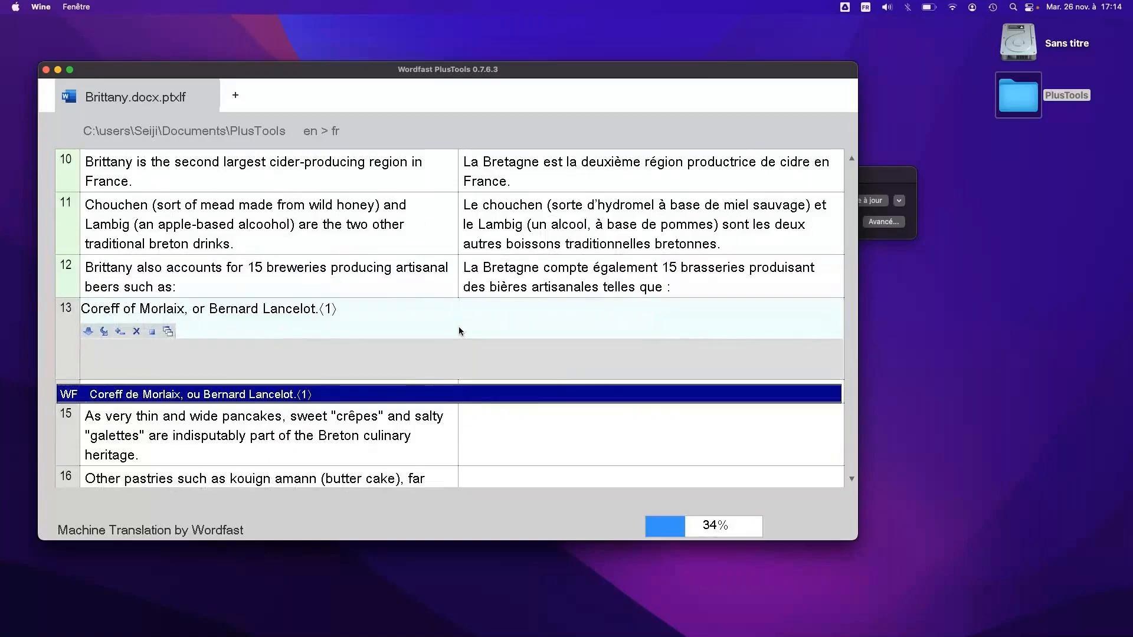
Fill segments 13 to 16 with their Wordfast machine translations and commit each one
key(Return)
key(alt+Down)
key(Return)
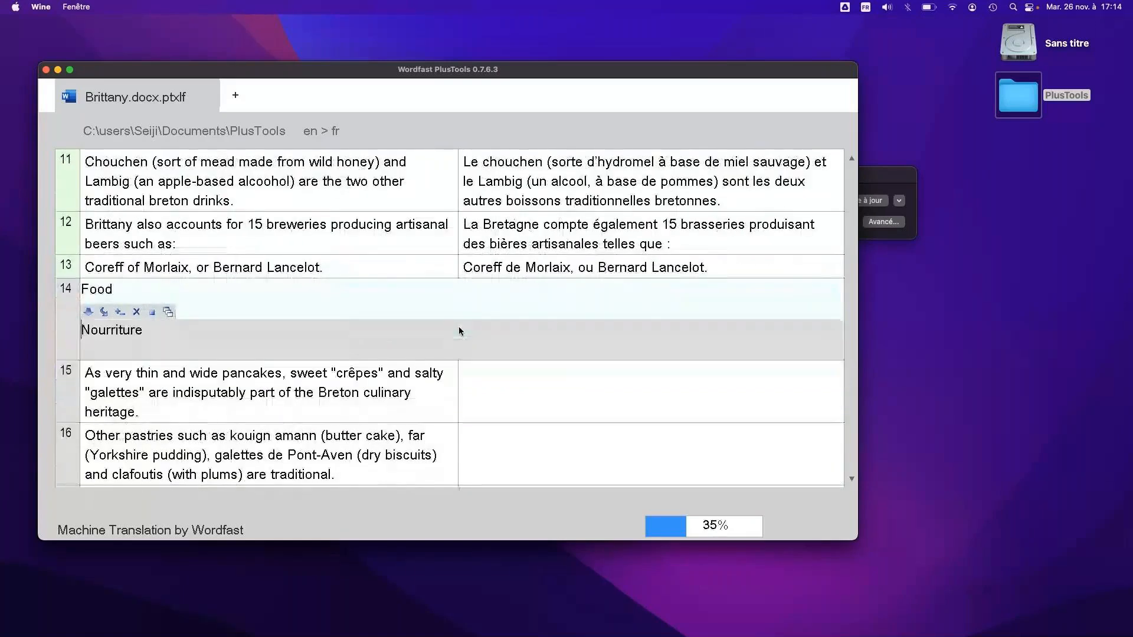
key(alt+Down)
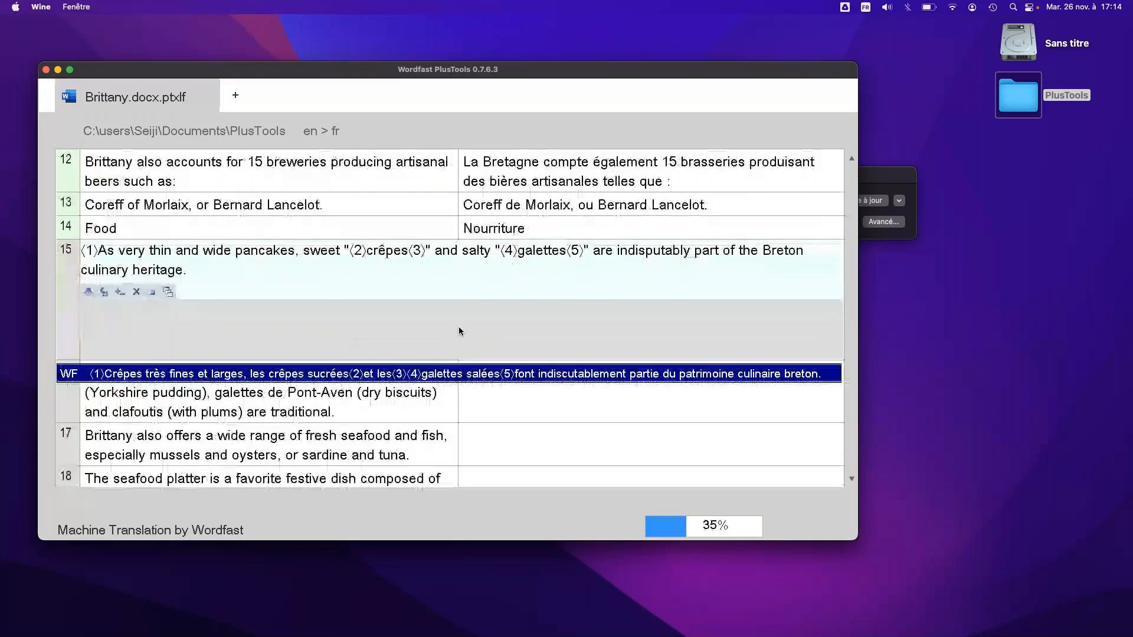
key(alt+Down)
key(Return)
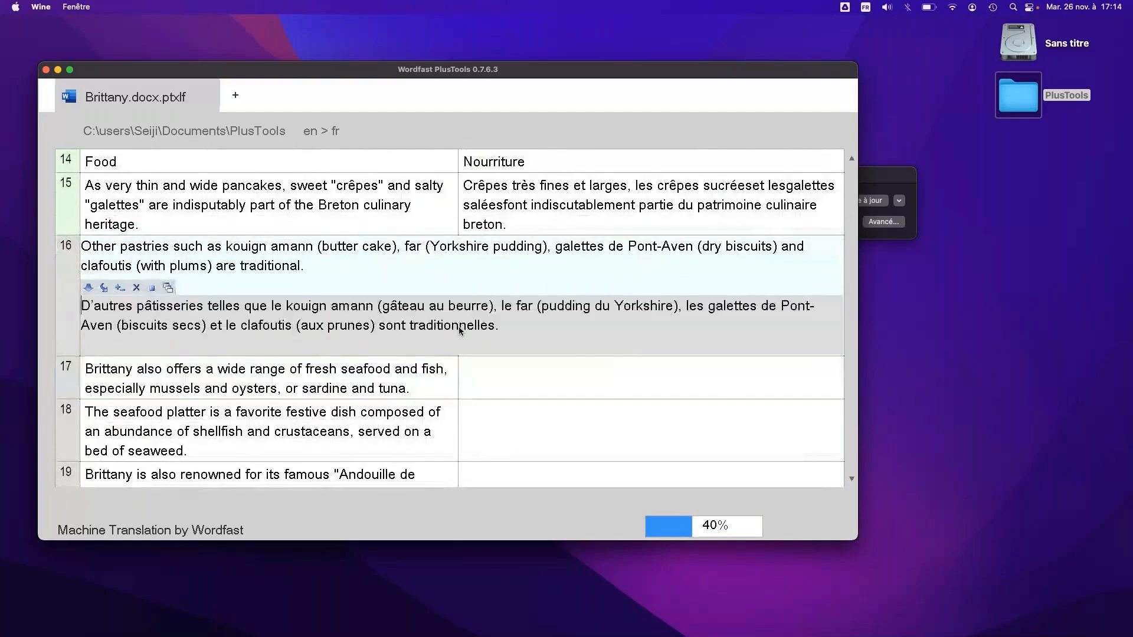
key(alt+Down)
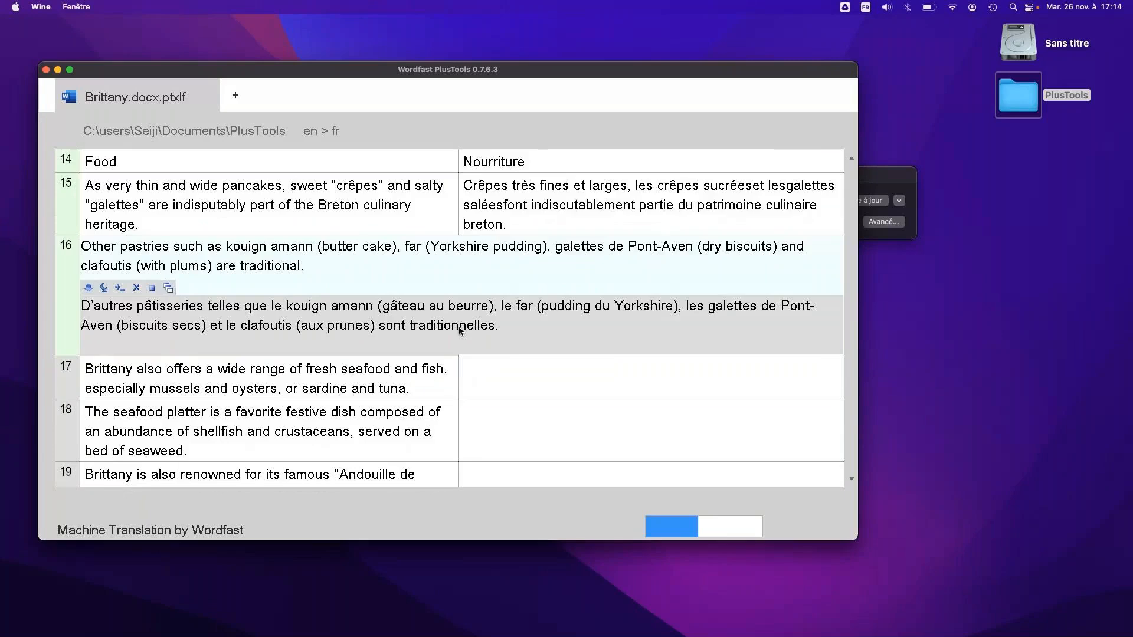
Fill segments 17 and 18 with their Wordfast machine translations, commit them and end the translation session after segment 18
key(Return)
key(alt+Down)
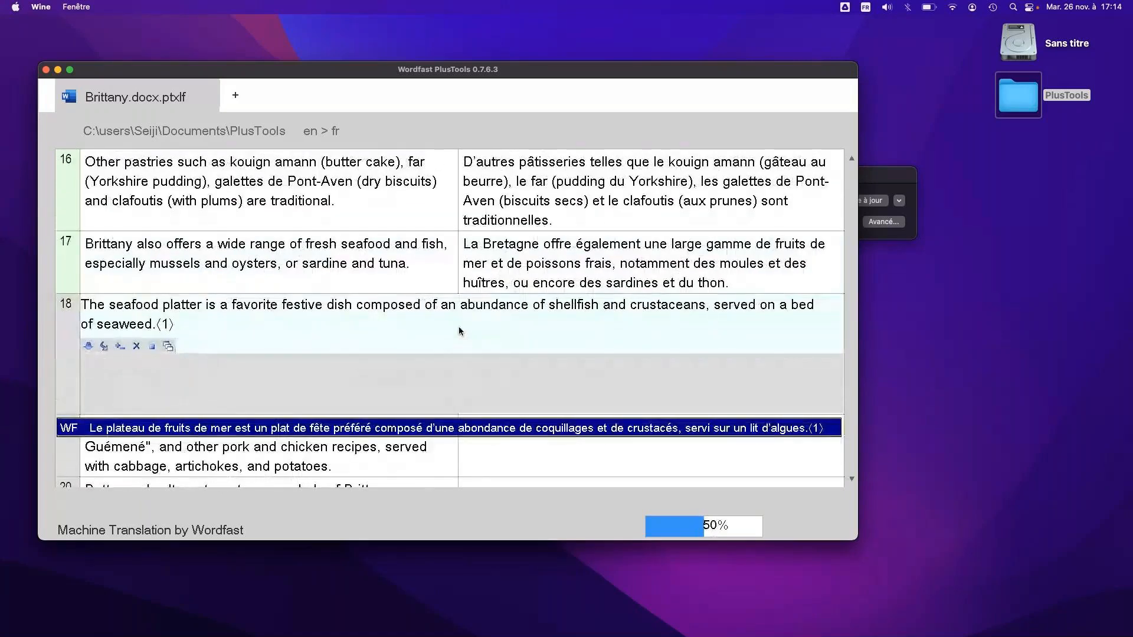
key(Return)
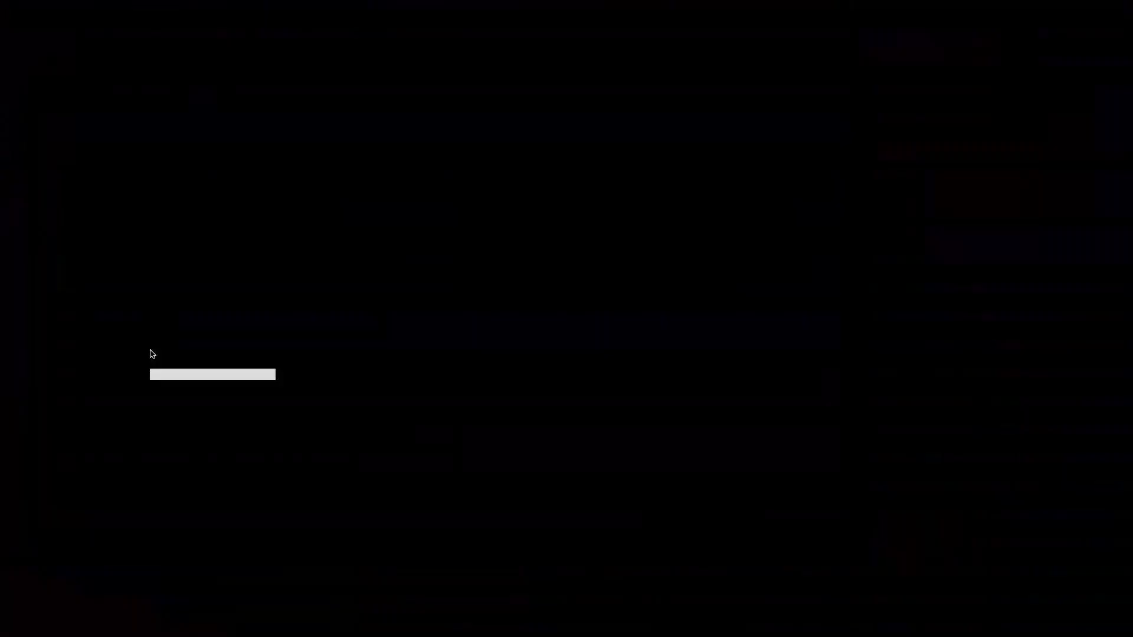
click(151, 349)
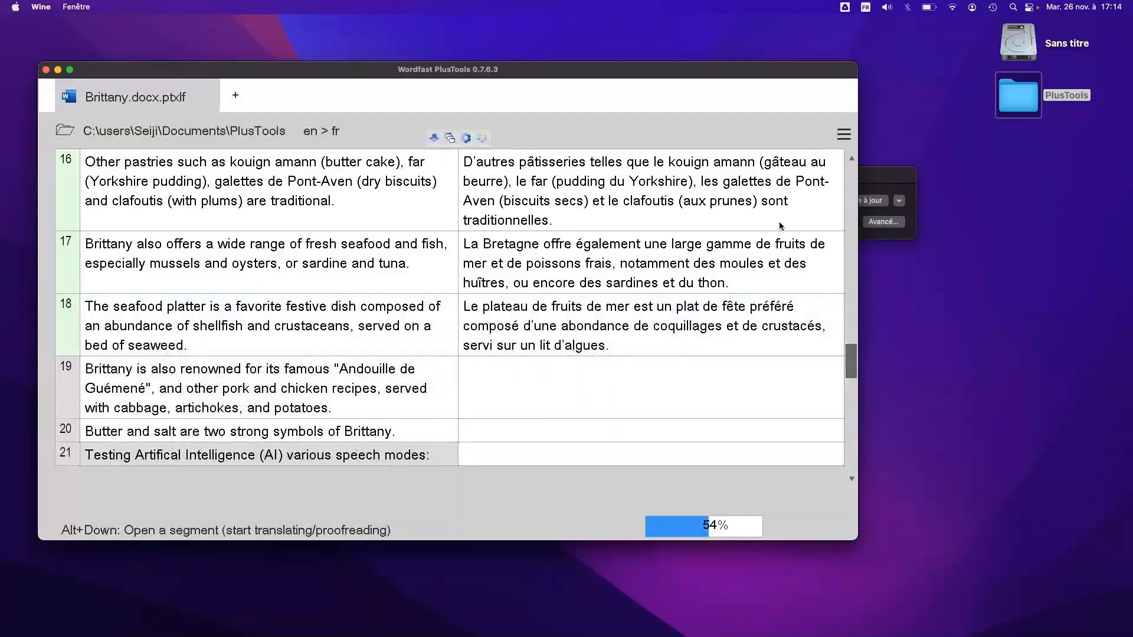
Reopen segment 2, replace "Gaelic Herald Tribune" in its translation with "Figaro Magazine" and commit the change
click(850, 180)
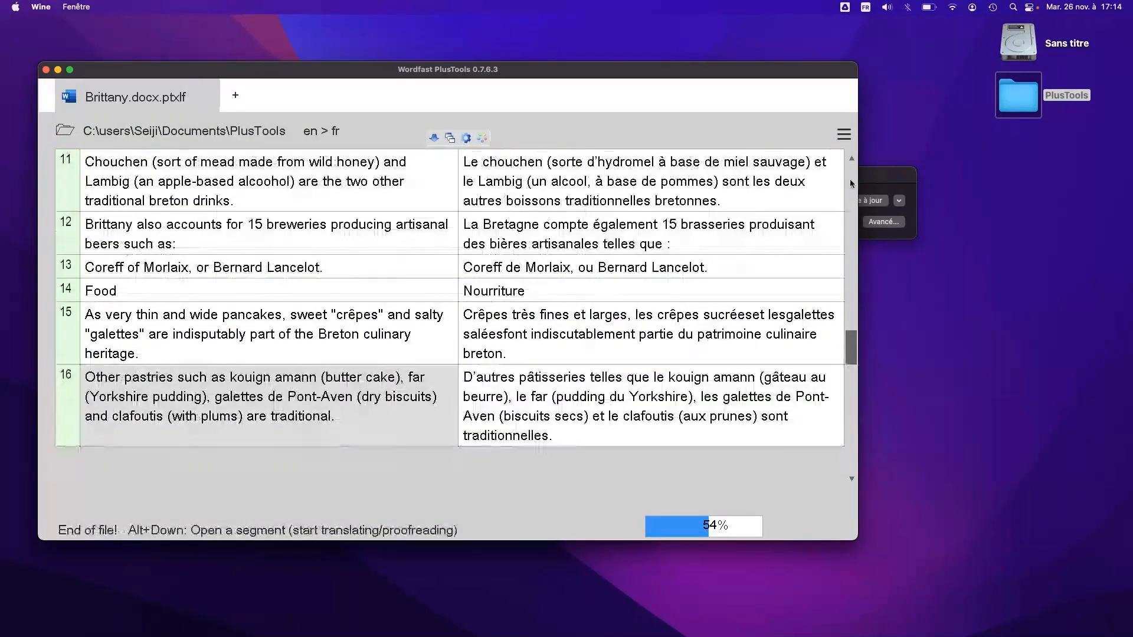
click(850, 183)
click(851, 184)
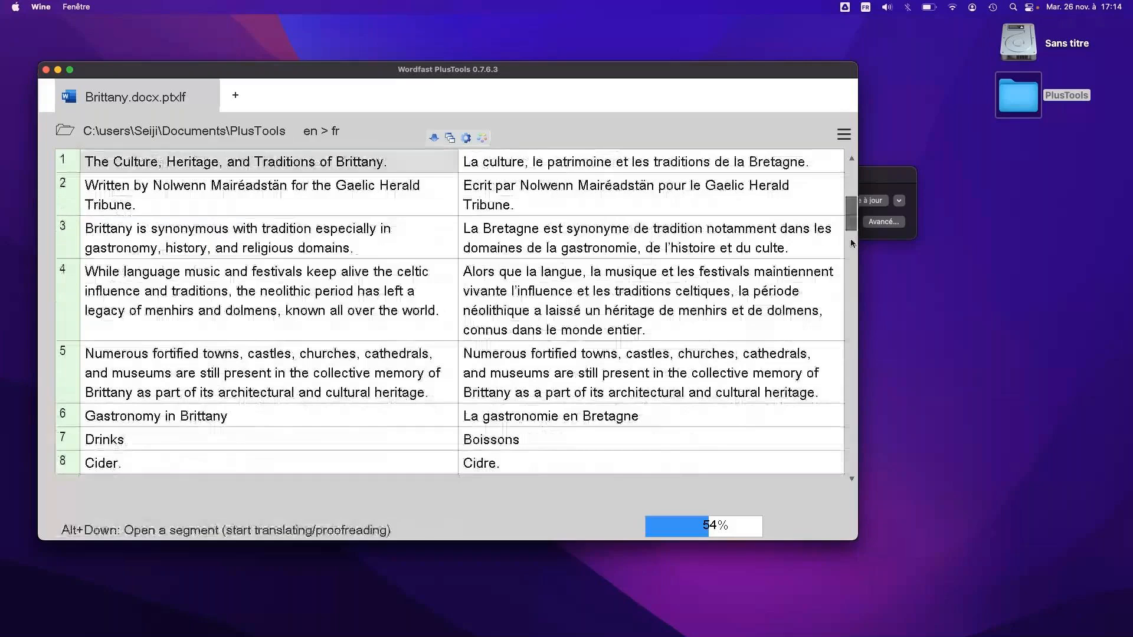
click(569, 228)
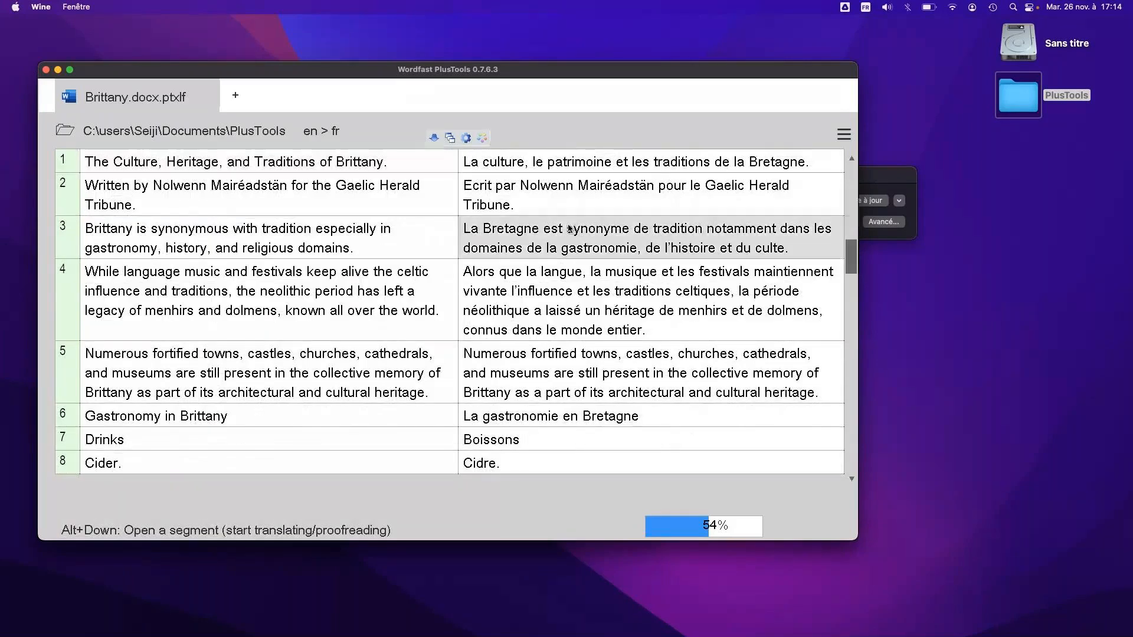
click(519, 206)
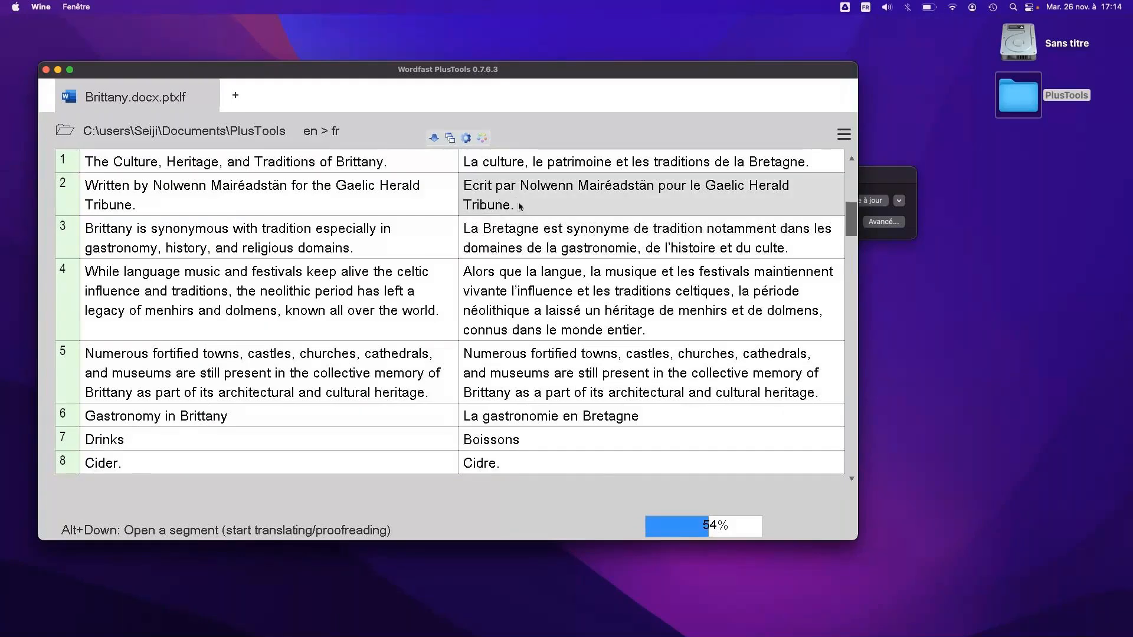
double_click(515, 189)
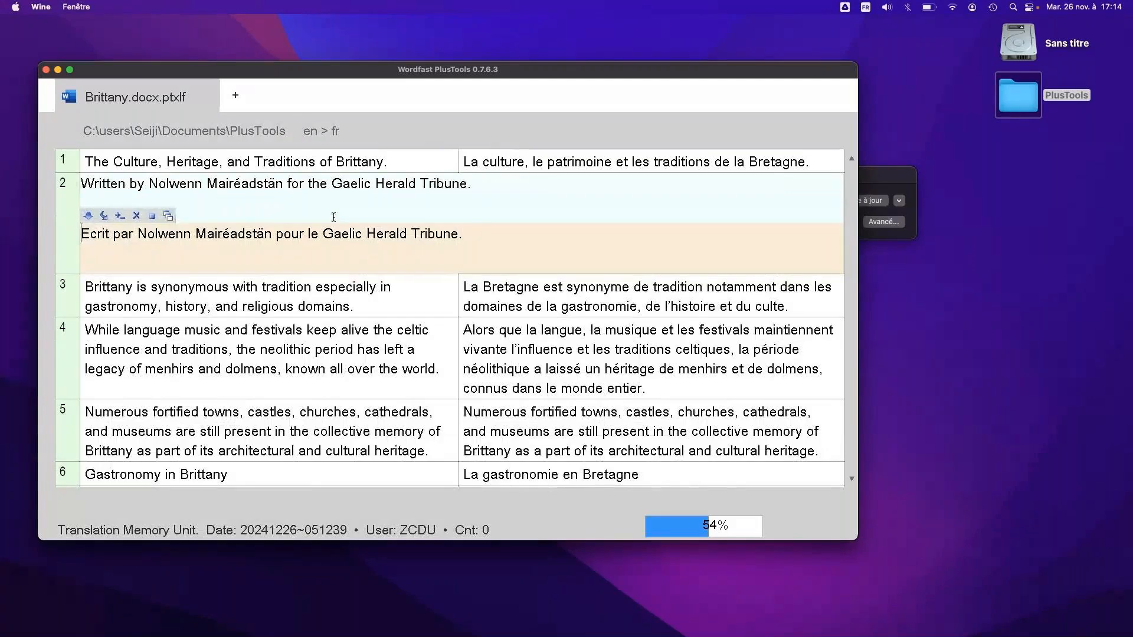
drag(324, 233, 456, 226)
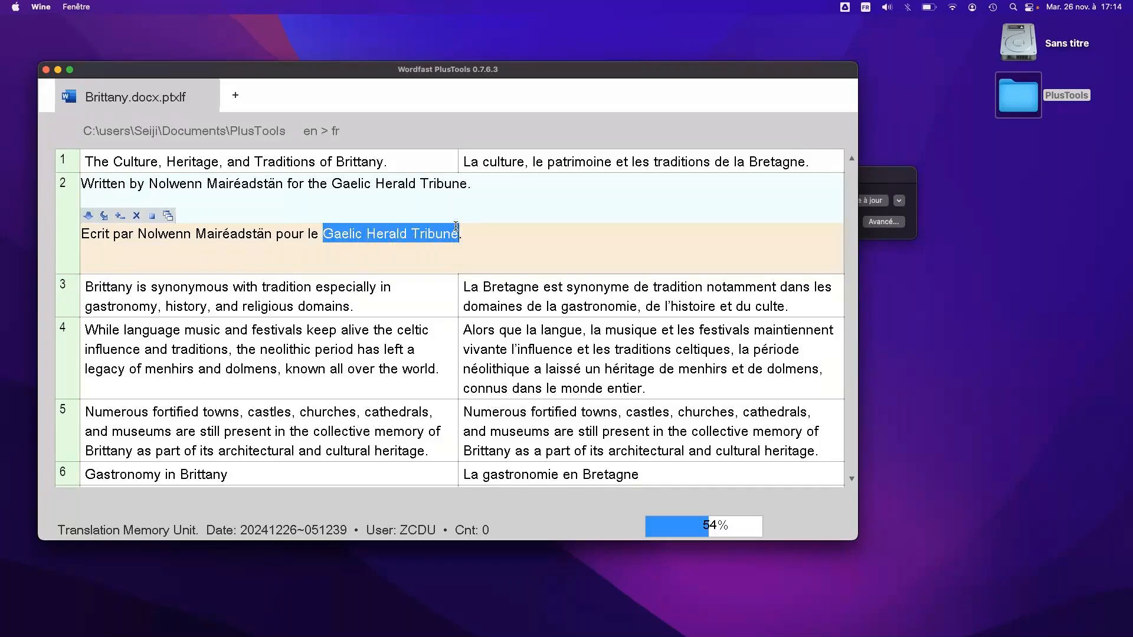
text(Figar)
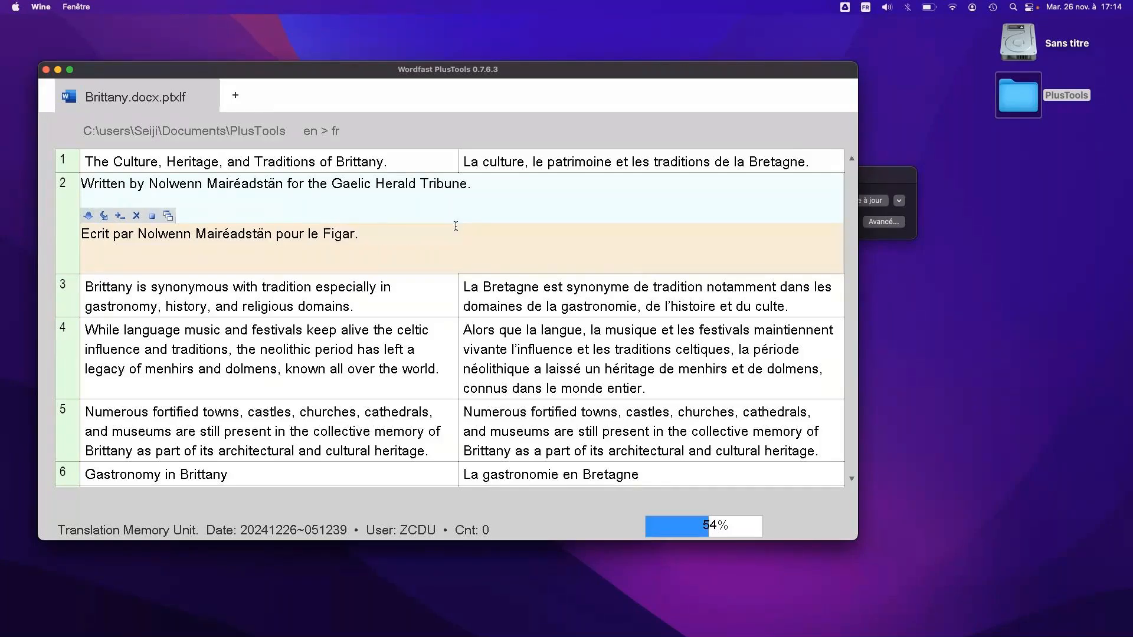
text(o Magazine)
click(152, 218)
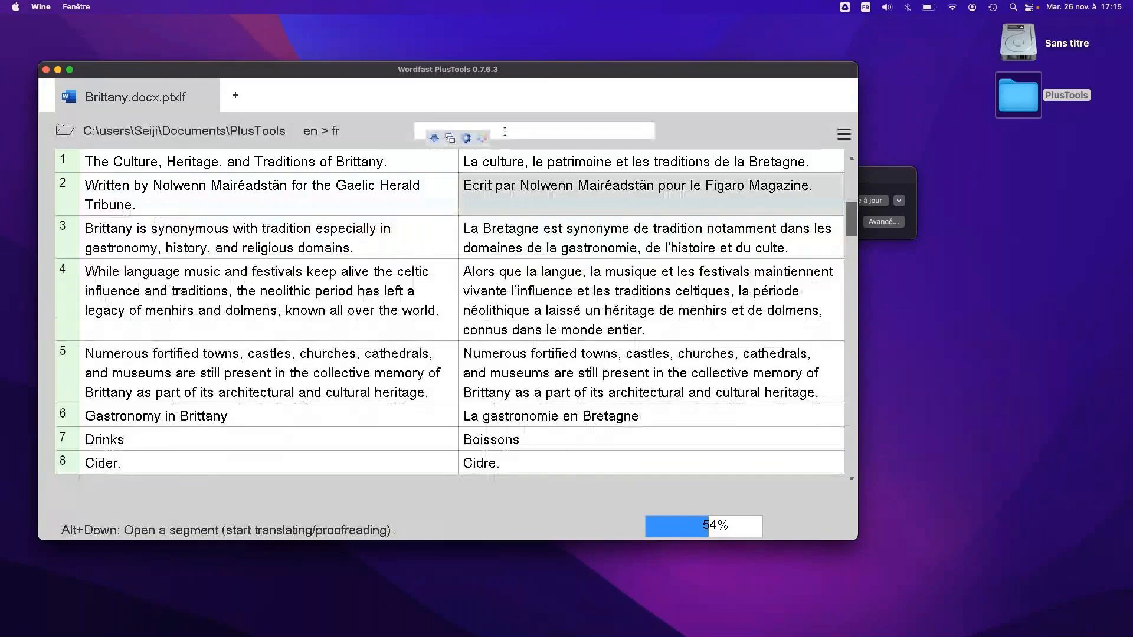
Save the translated file as a new DOCX with the target language code using the PlusTools tools
drag(535, 72, 543, 61)
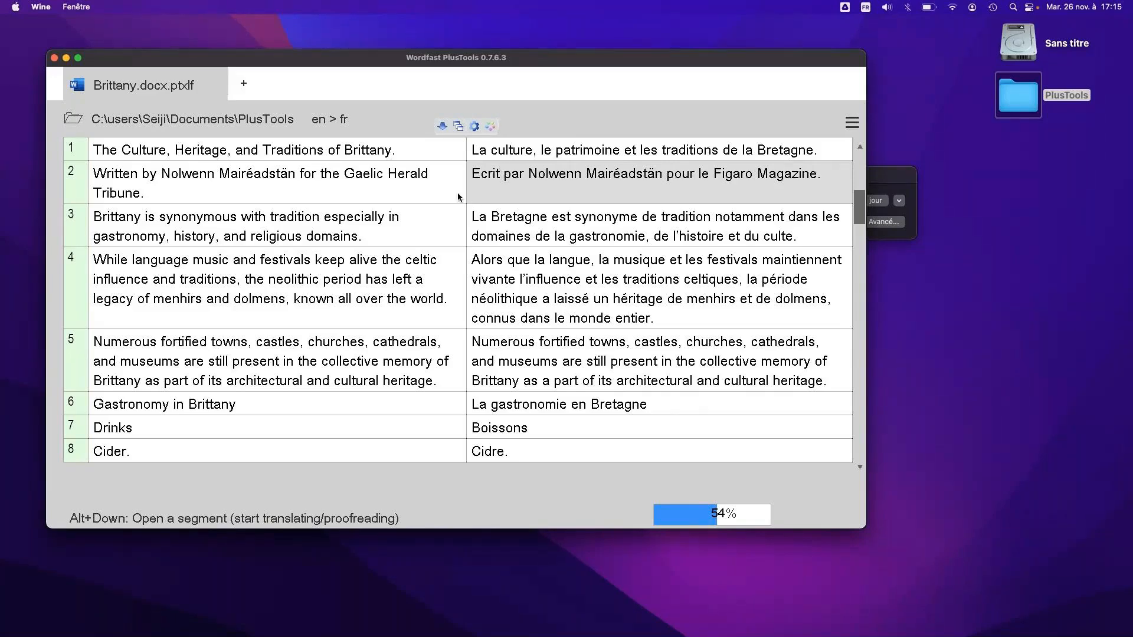
click(475, 125)
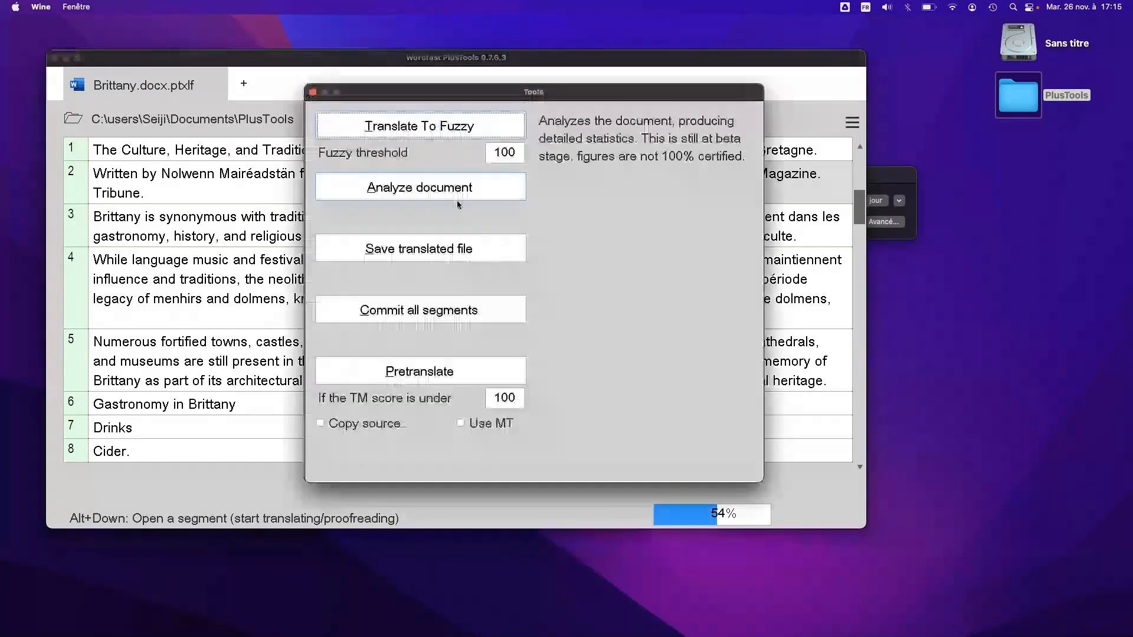
click(493, 254)
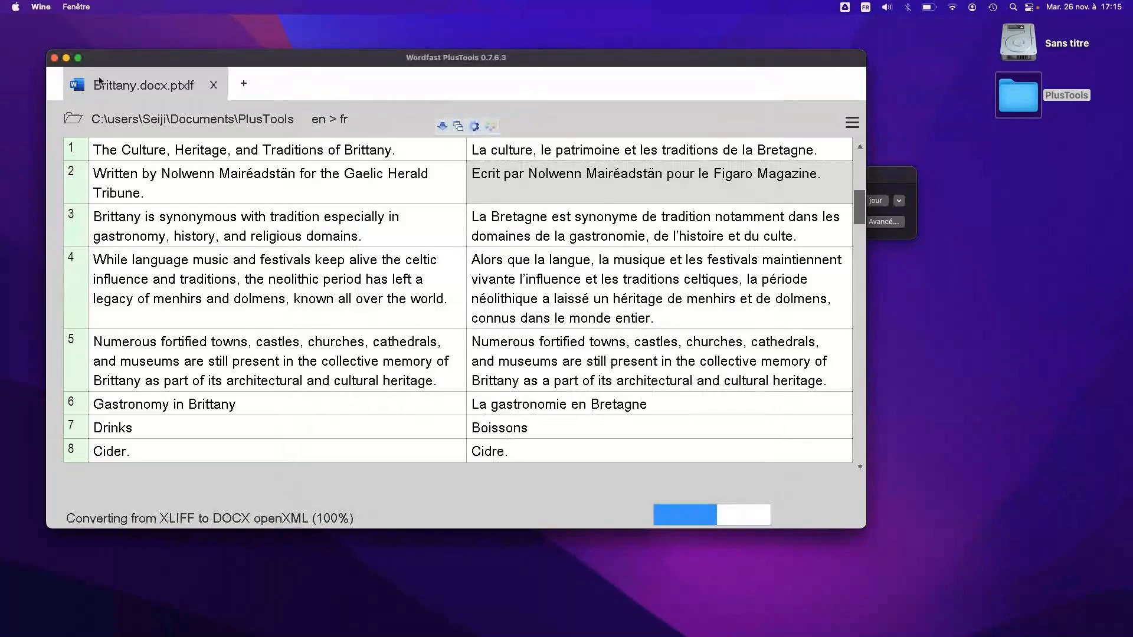
Minimize Wordfast PlusTools and open Brittany_fr.docx from the PlusTools folder on the desktop in LibreOffice
click(66, 59)
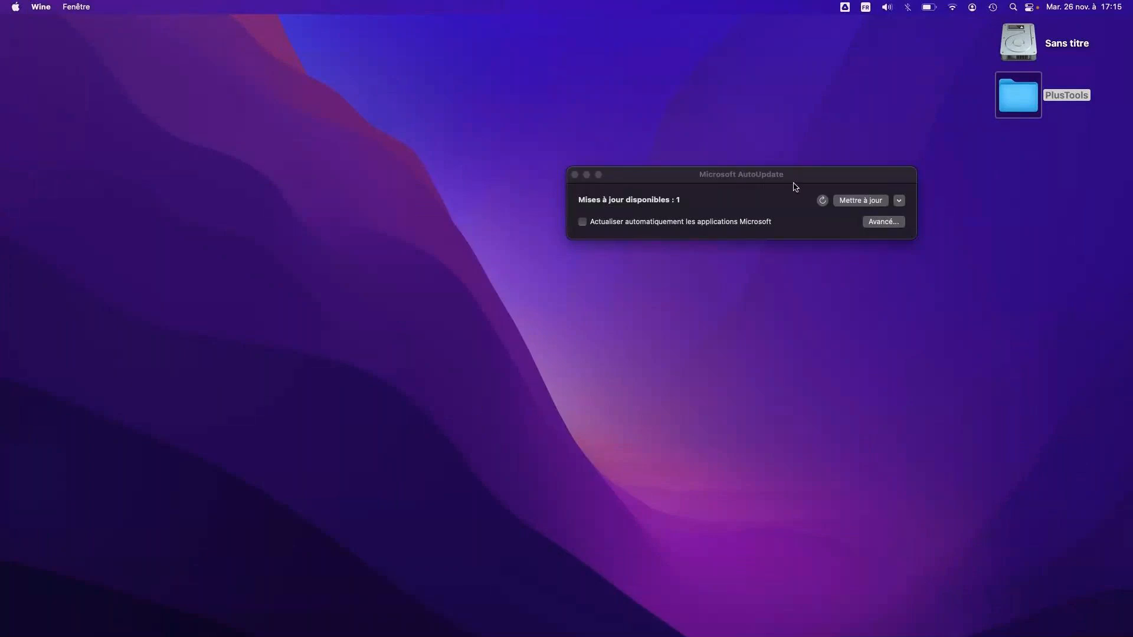
double_click(1017, 96)
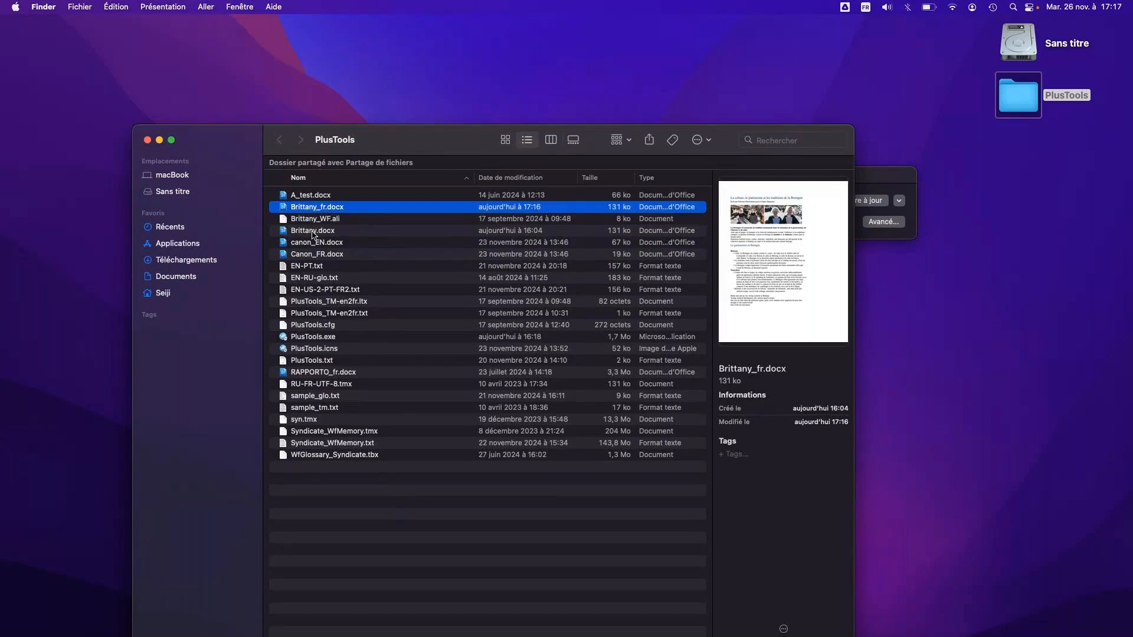
click(313, 233)
click(306, 208)
double_click(297, 211)
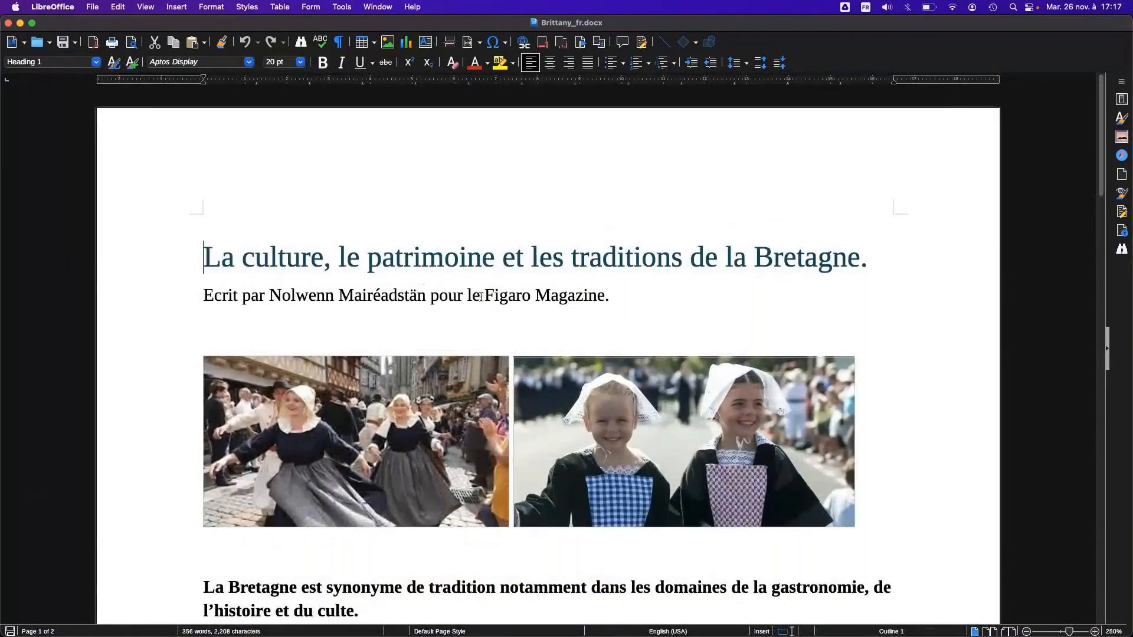
Review Brittany_fr.docx, checking the Figaro Magazine mention, the highlighted passage and the formatting of the translated sections
drag(479, 298, 602, 300)
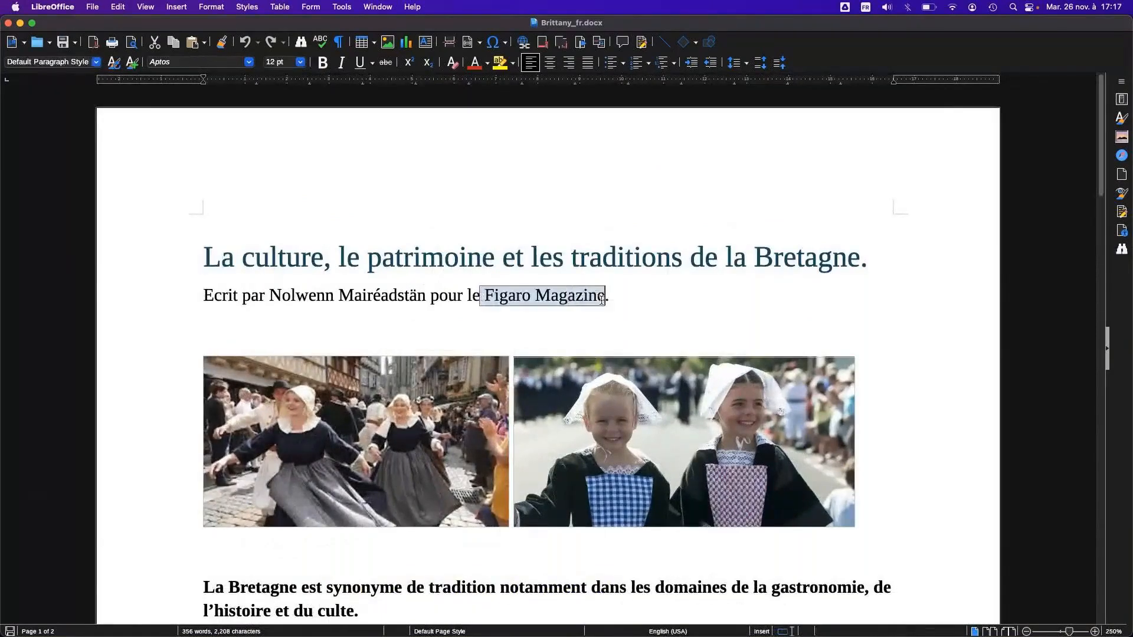
click(425, 300)
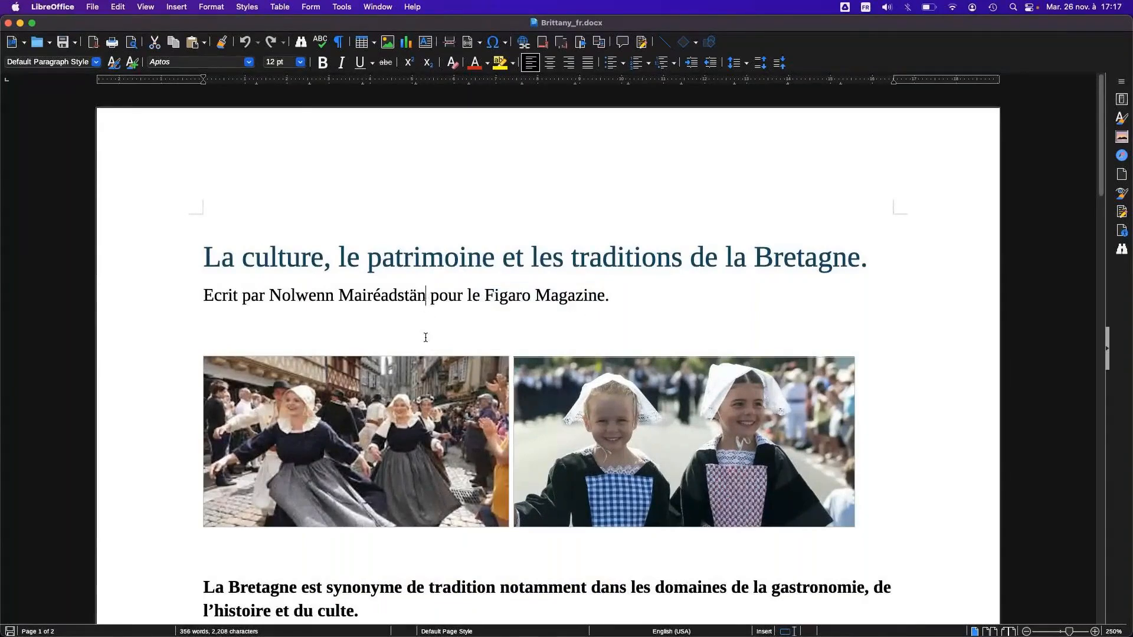
scroll(420, 416, down, 10)
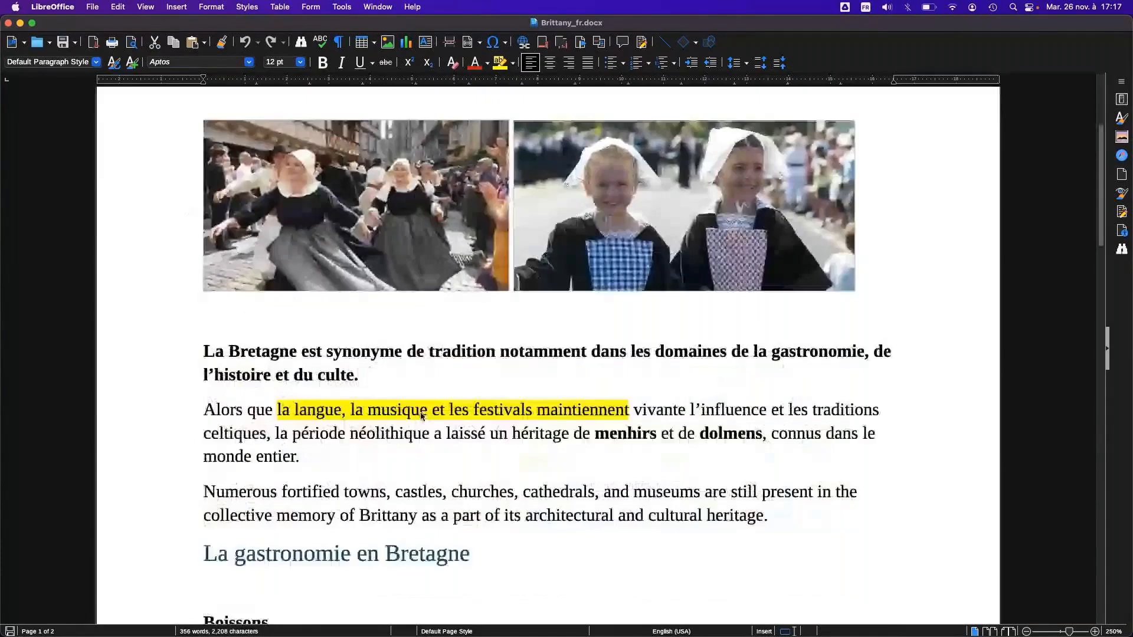
scroll(421, 416, down, 5)
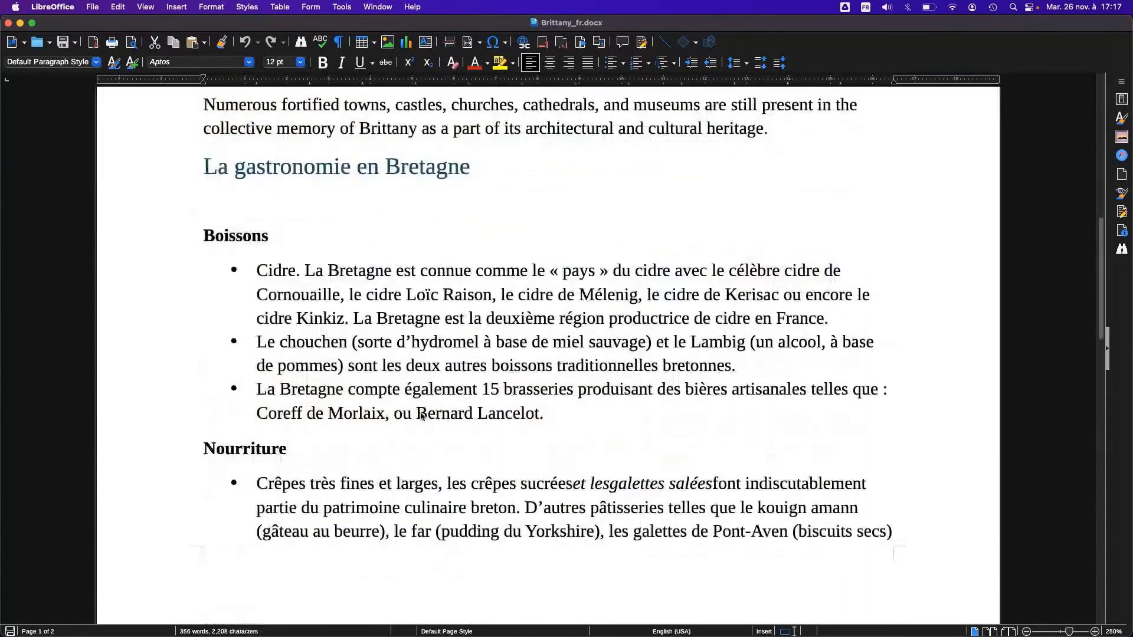
scroll(422, 416, up, 7)
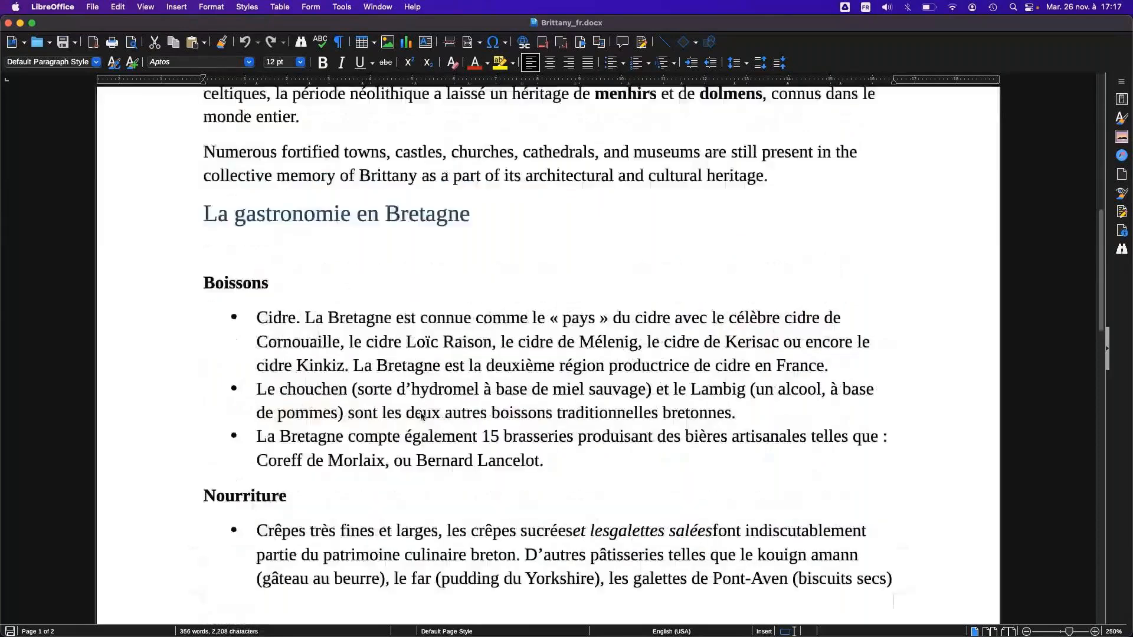
scroll(422, 416, up, 8)
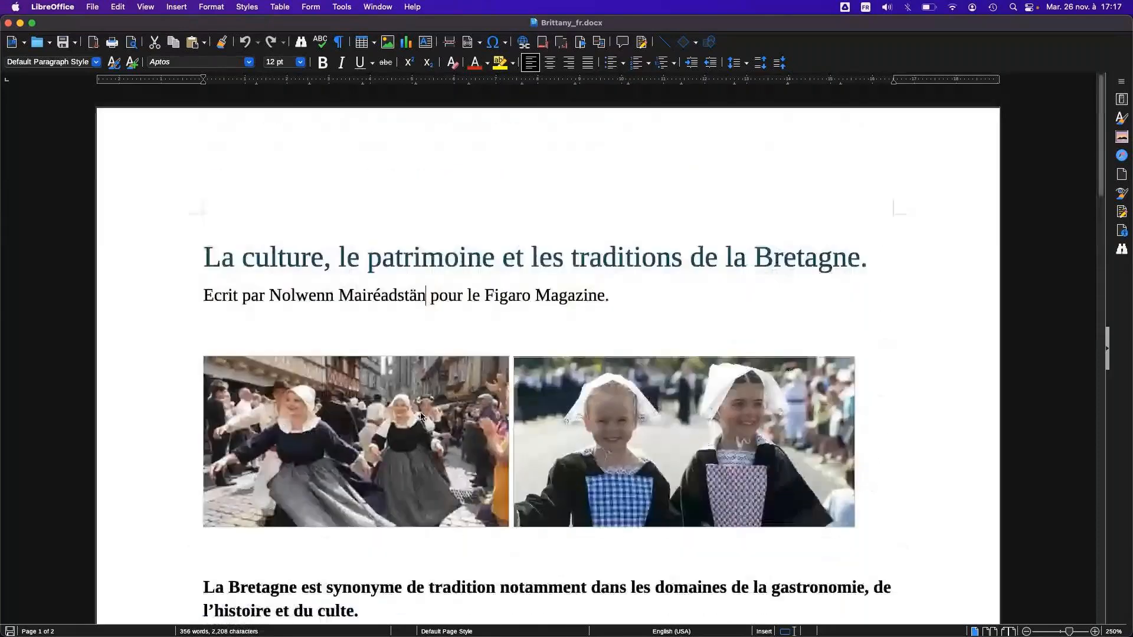
Quit LibreOffice and reposition the PlusTools folder window on the Mac desktop
click(40, 12)
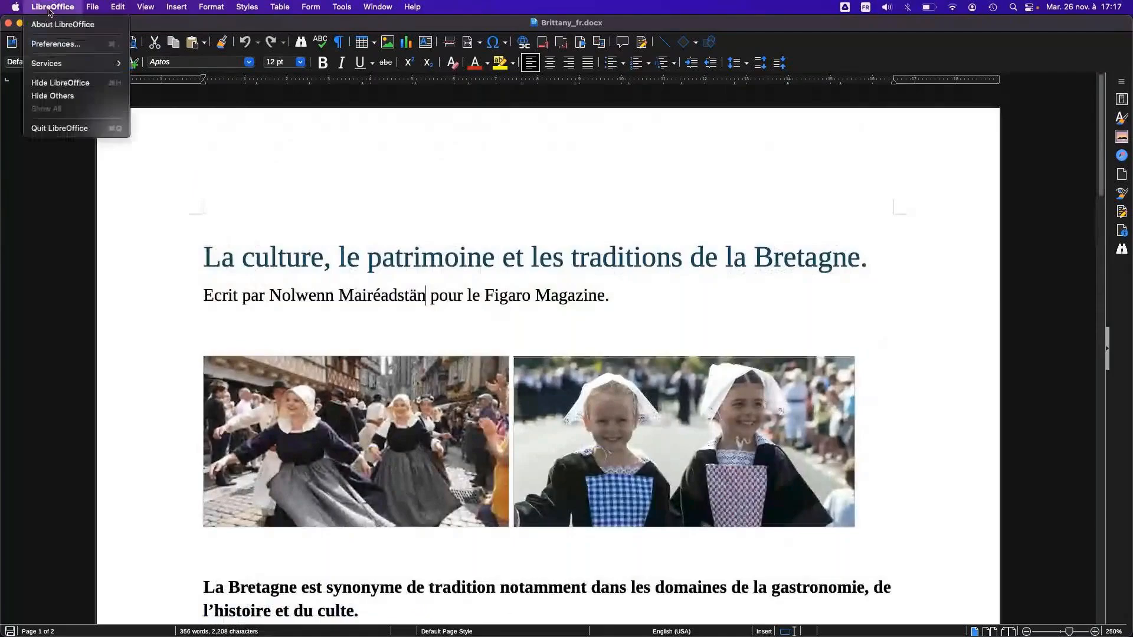
click(65, 129)
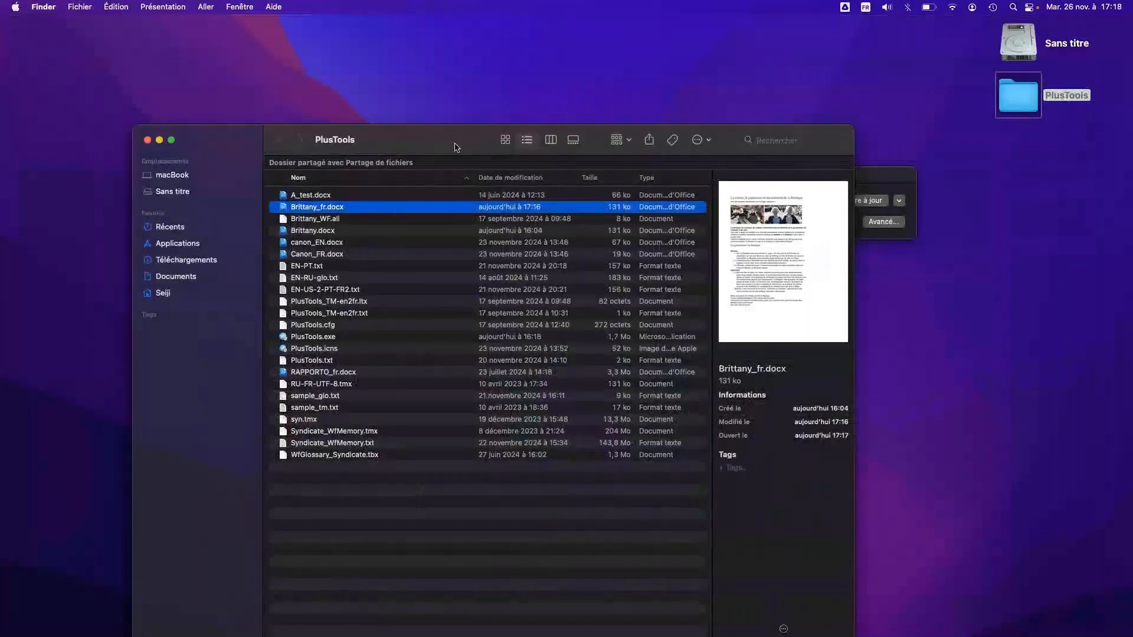
drag(455, 142, 436, 129)
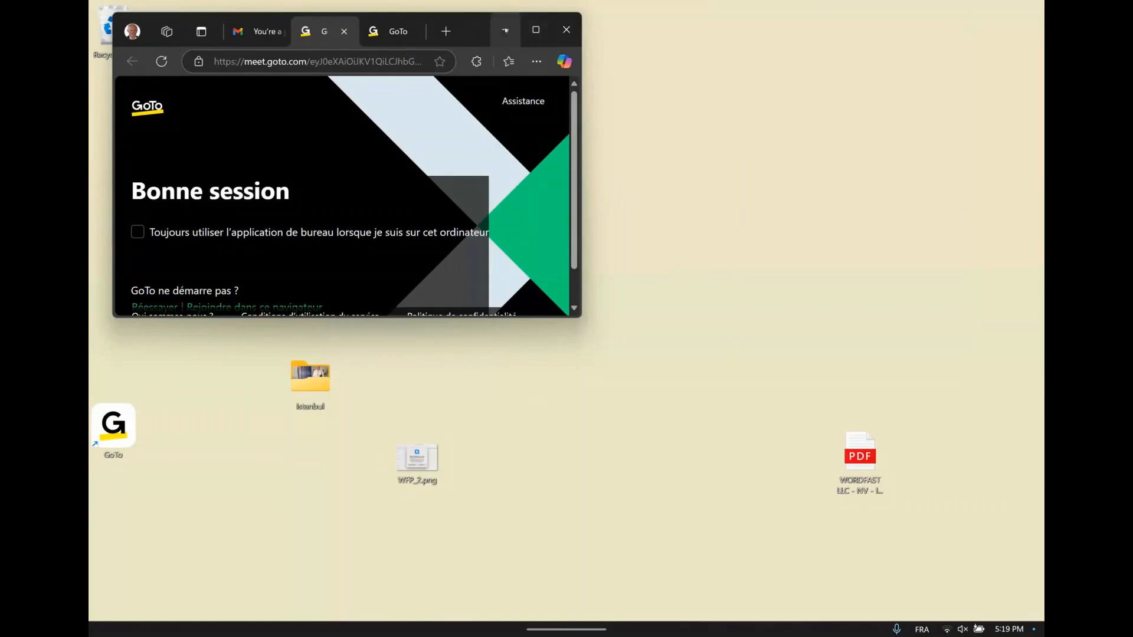
On the Windows machine, minimize the browser, launch PlusTools.exe from the Release folder and minimize the folder window
click(504, 30)
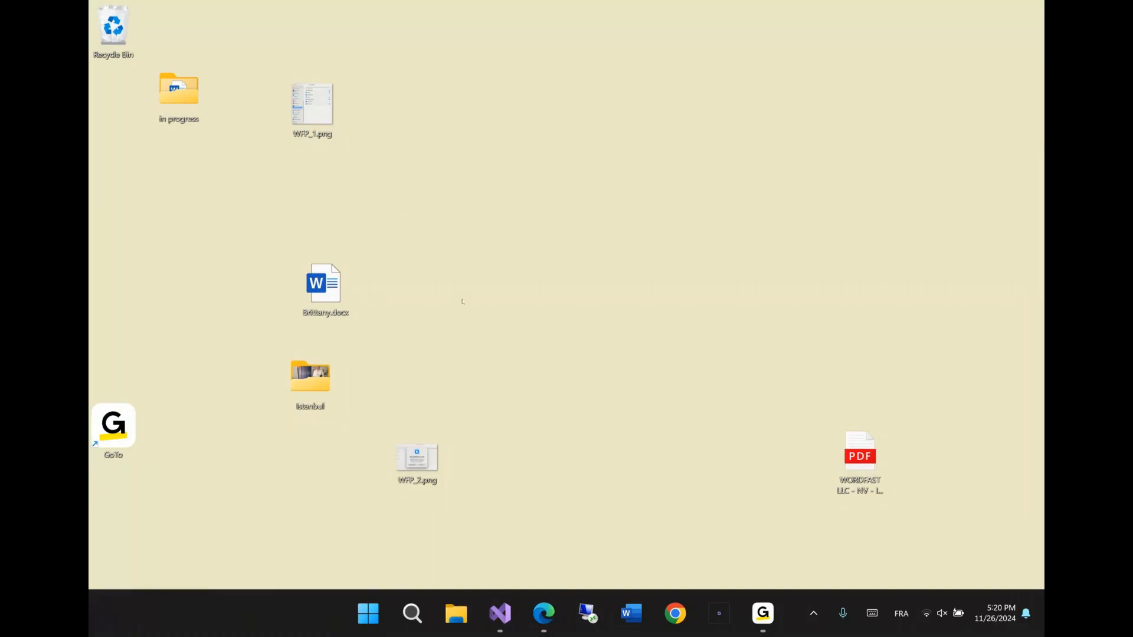
key(super+e)
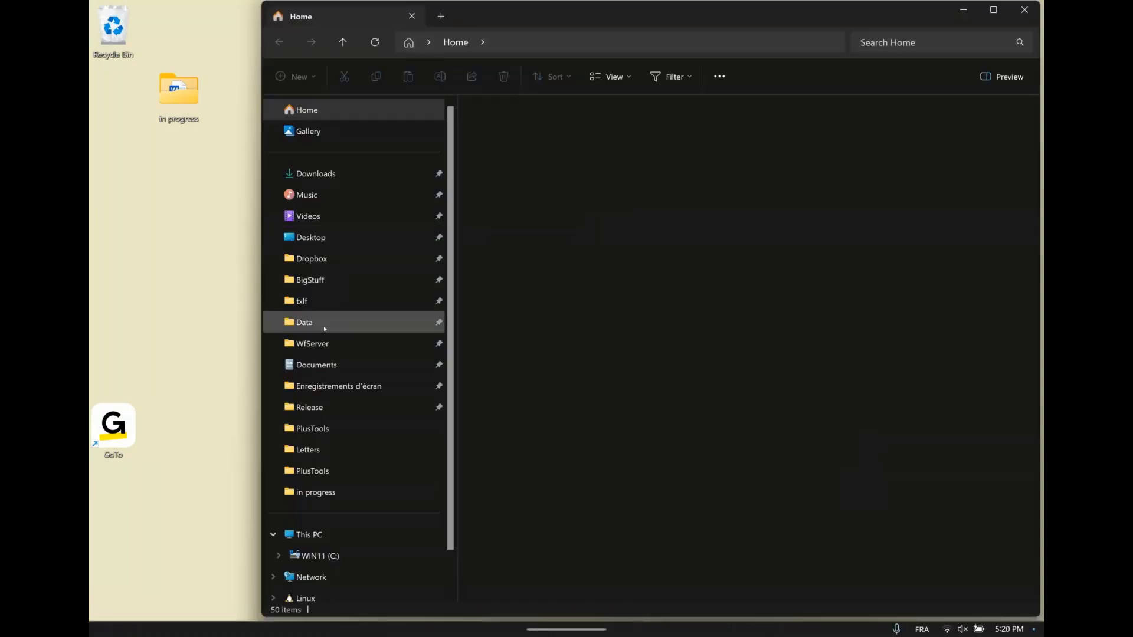
click(309, 407)
click(533, 367)
key(Down)
key(Down)
key(Down)
key(Down)
key(Down)
key(Down)
key(Down)
key(Down)
key(Down)
key(Down)
key(Down)
key(Down)
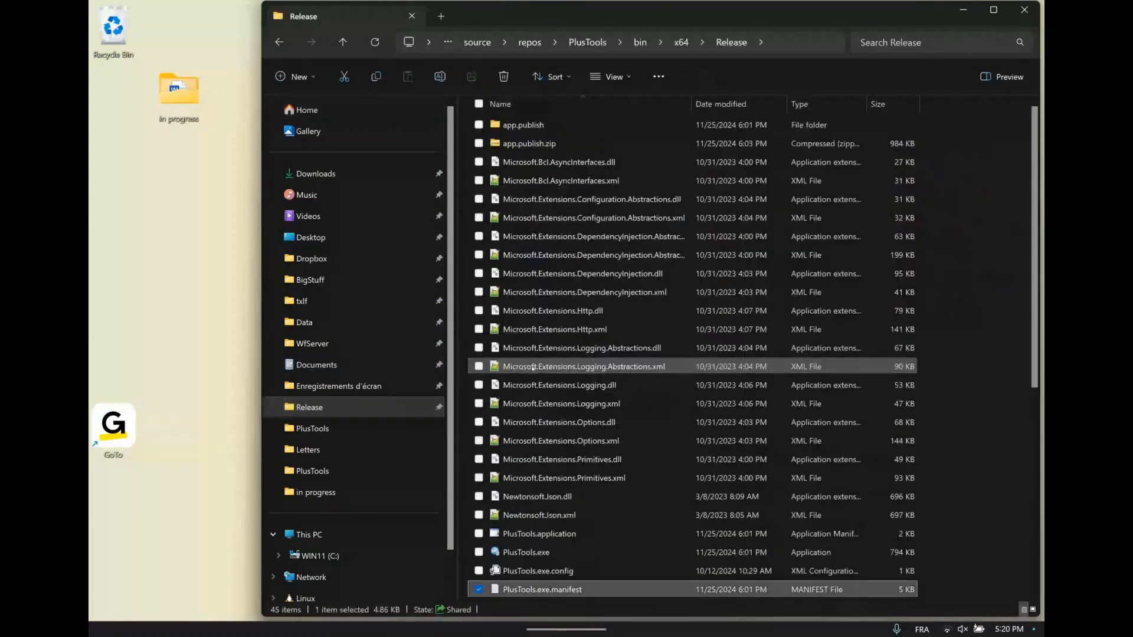
key(Up)
key(Up)
key(Return)
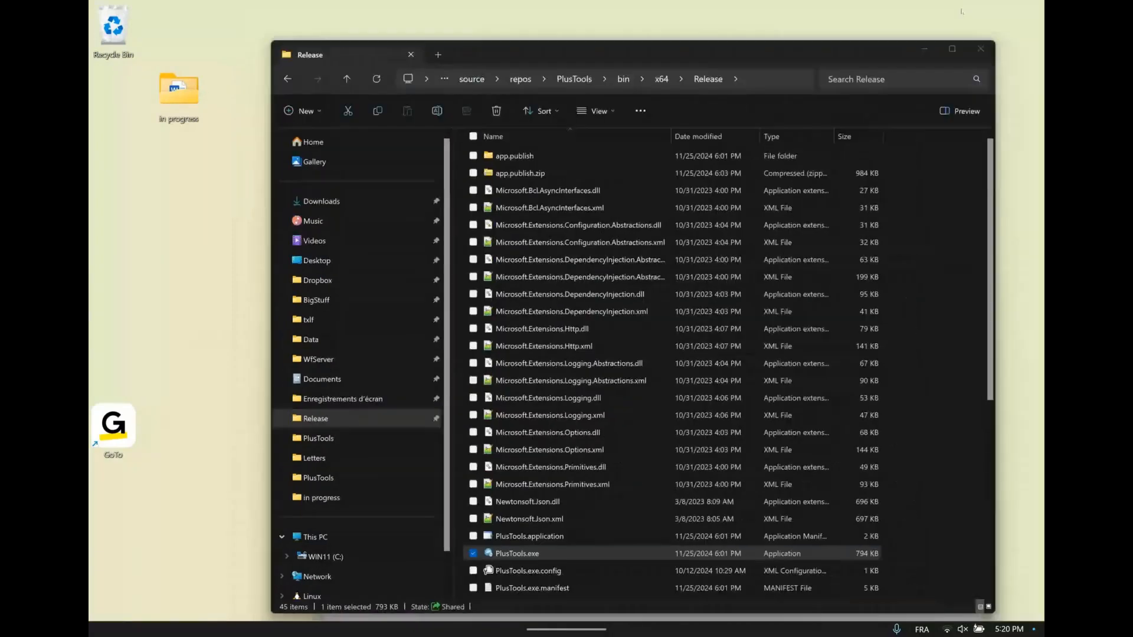
click(963, 10)
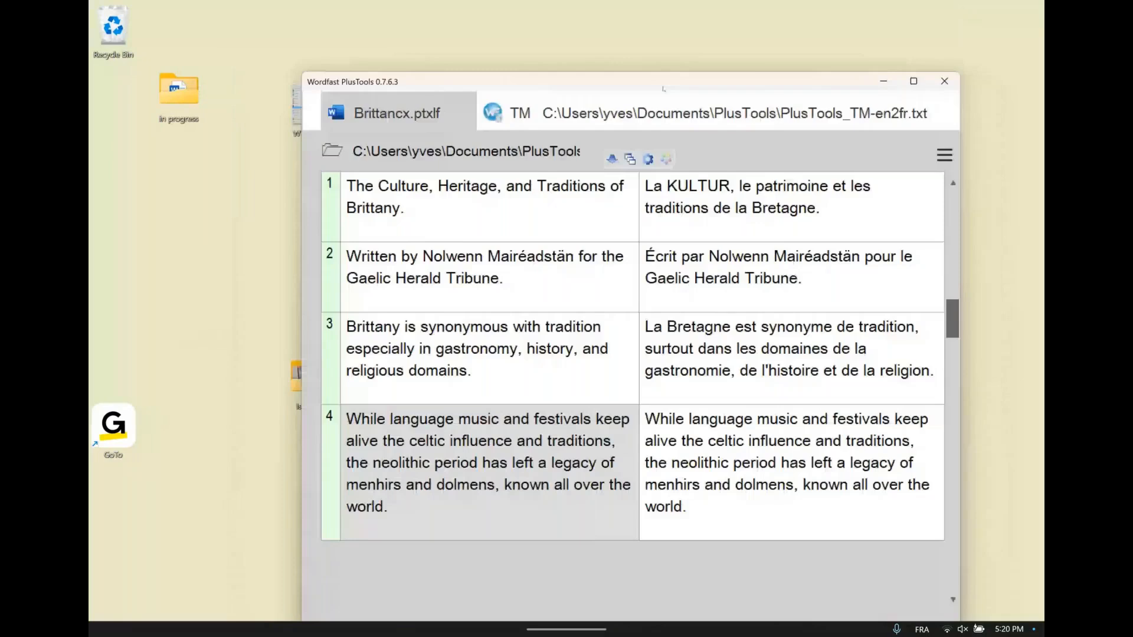
Move and widen the PlusTools window to fit all its tabs and select segment 1 of Brittany.docx.ptxlf
drag(663, 89, 483, 30)
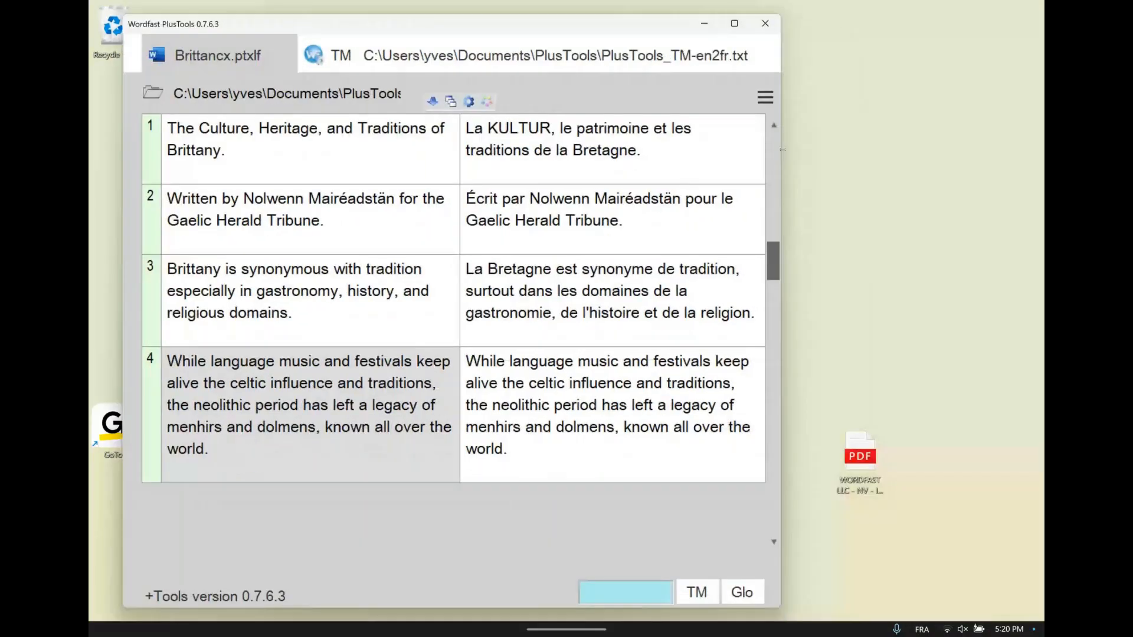
drag(782, 149, 994, 171)
drag(665, 29, 674, 33)
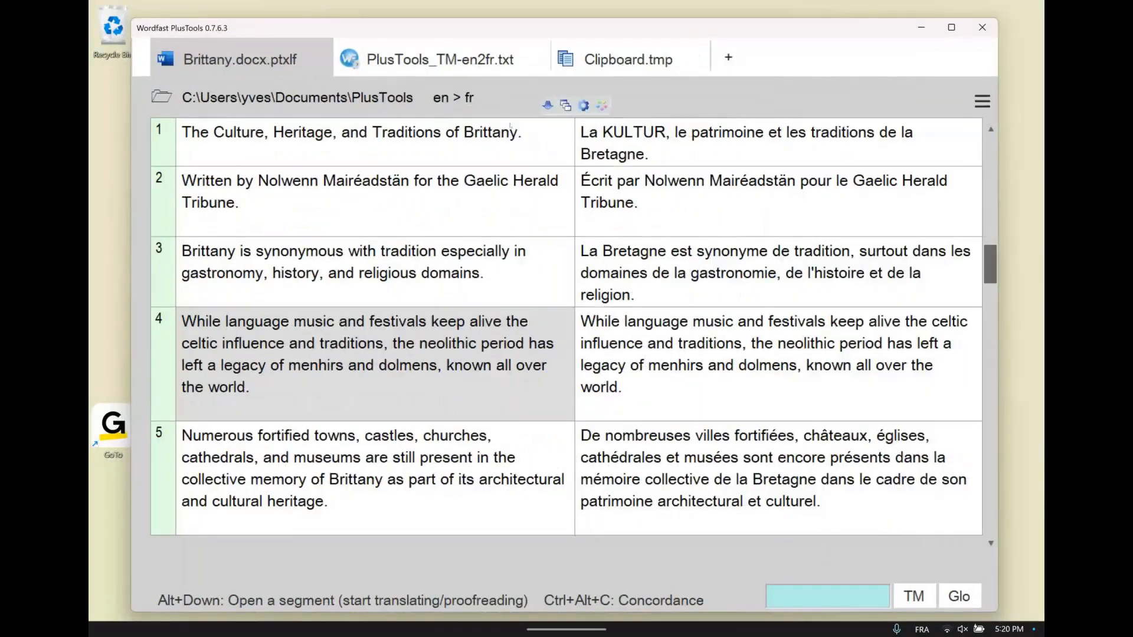
click(479, 135)
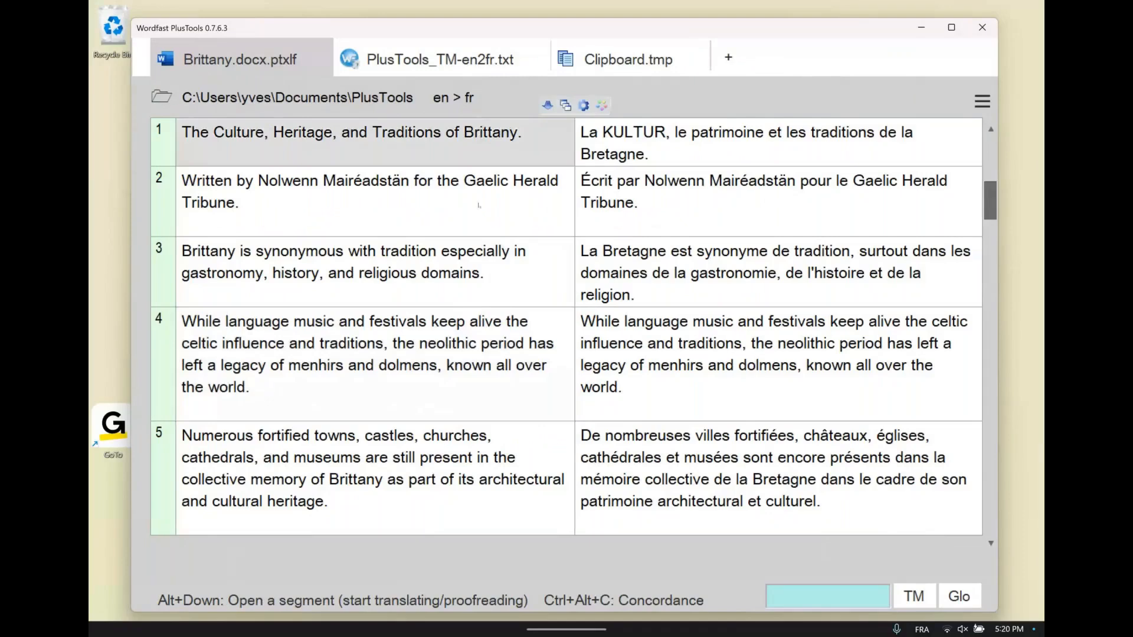
Close the PlusTools_TM-en2fr.txt and Clipboard.tmp documents and add a new empty tab beside Brittany.docx.ptxlf
mouse_move(674, 54)
drag(690, 26, 682, 79)
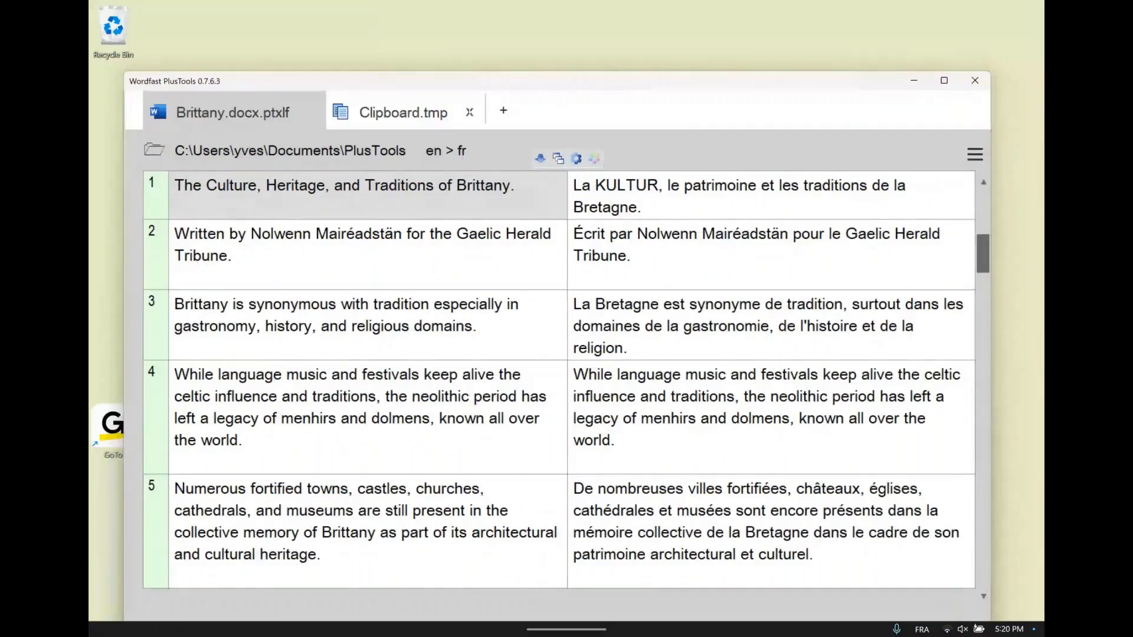
click(469, 112)
drag(390, 110, 407, 58)
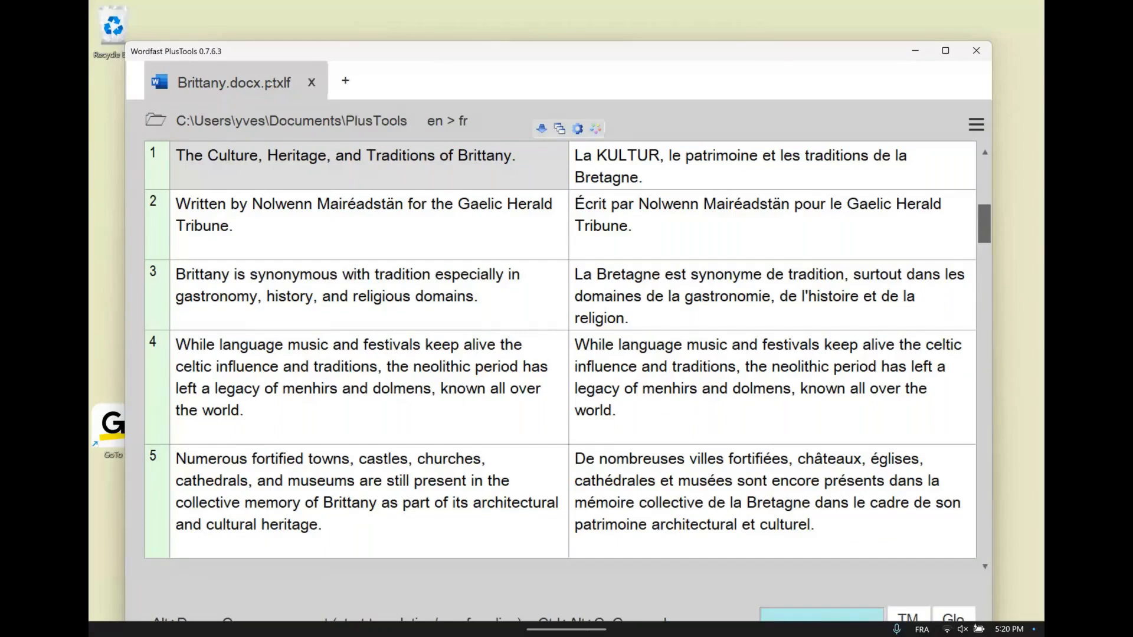
click(345, 80)
drag(423, 57, 472, 57)
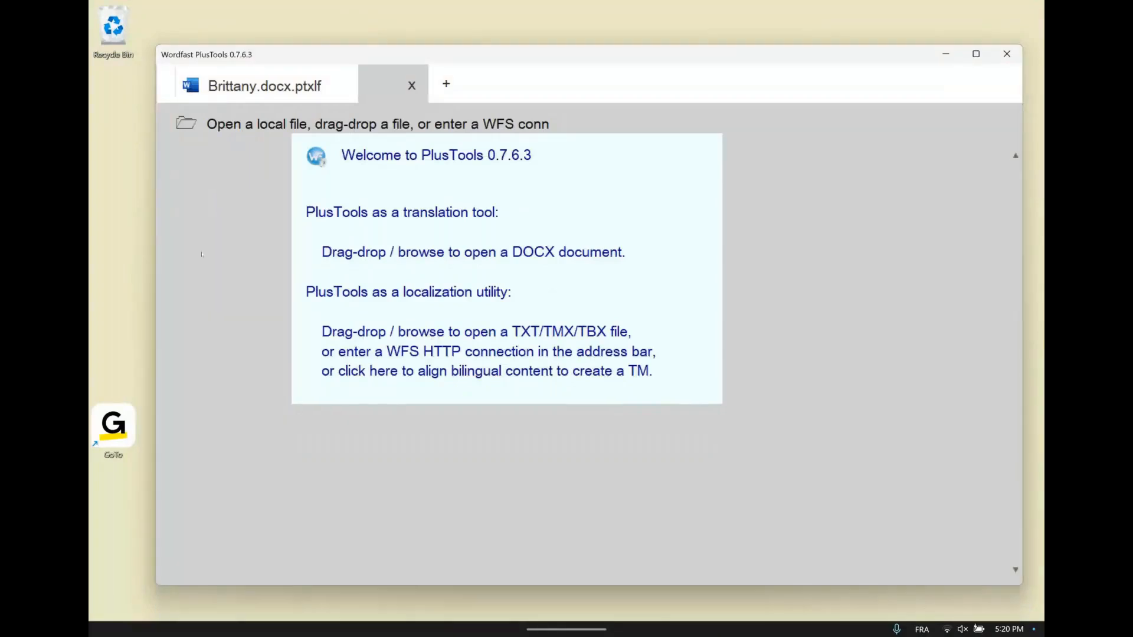
Open the PlusTools folder inside Documents in a new File Explorer window
key(super+e)
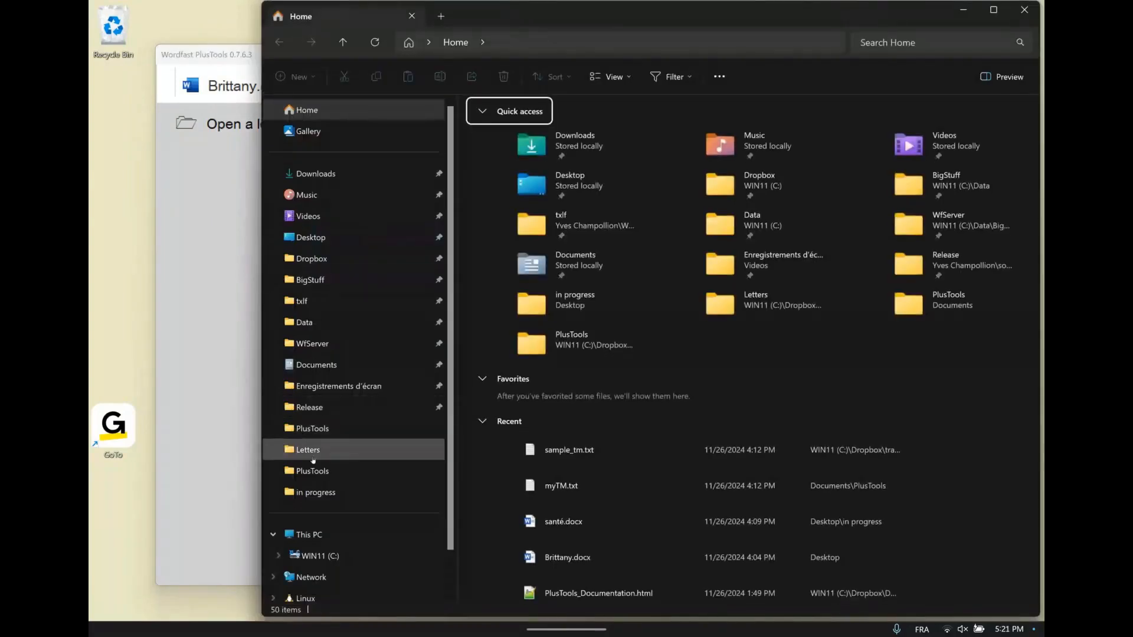
click(316, 373)
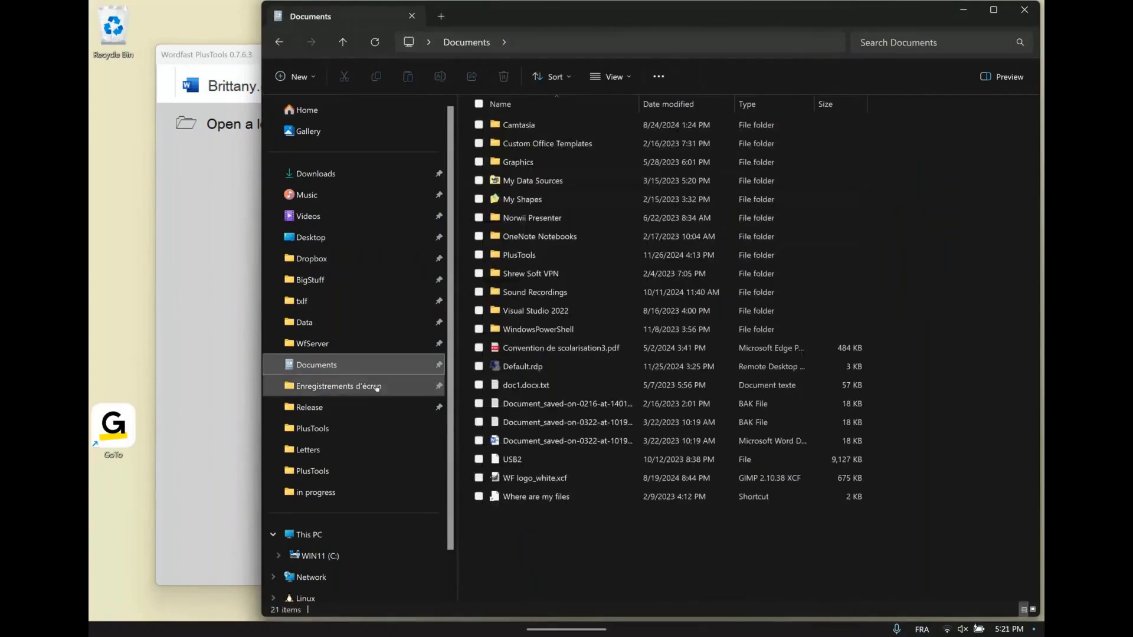
click(343, 429)
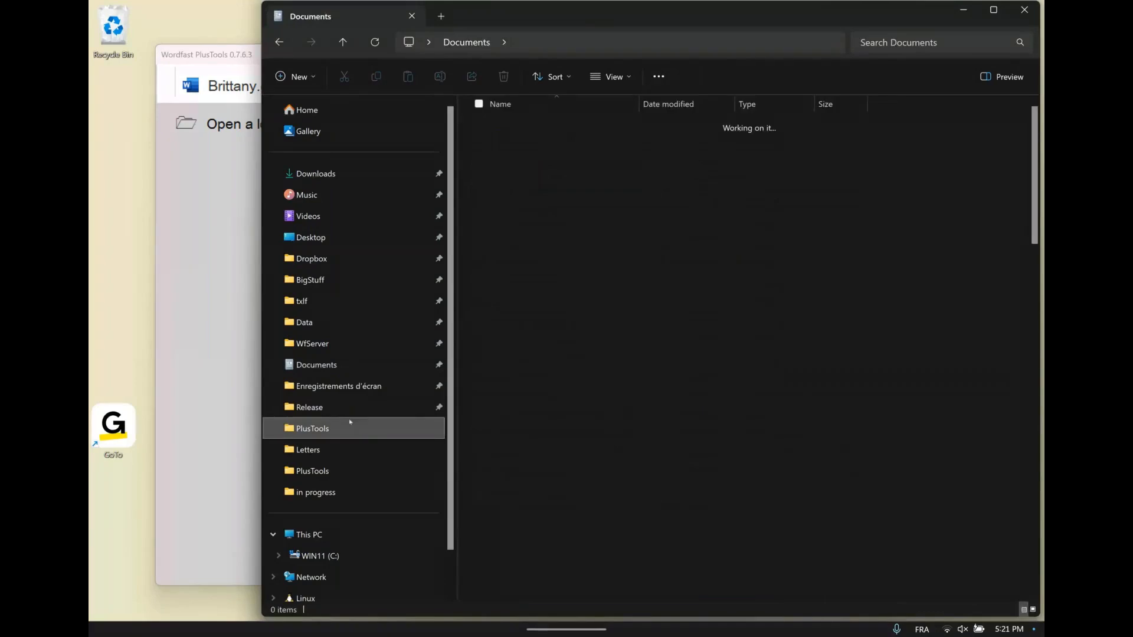
key(End)
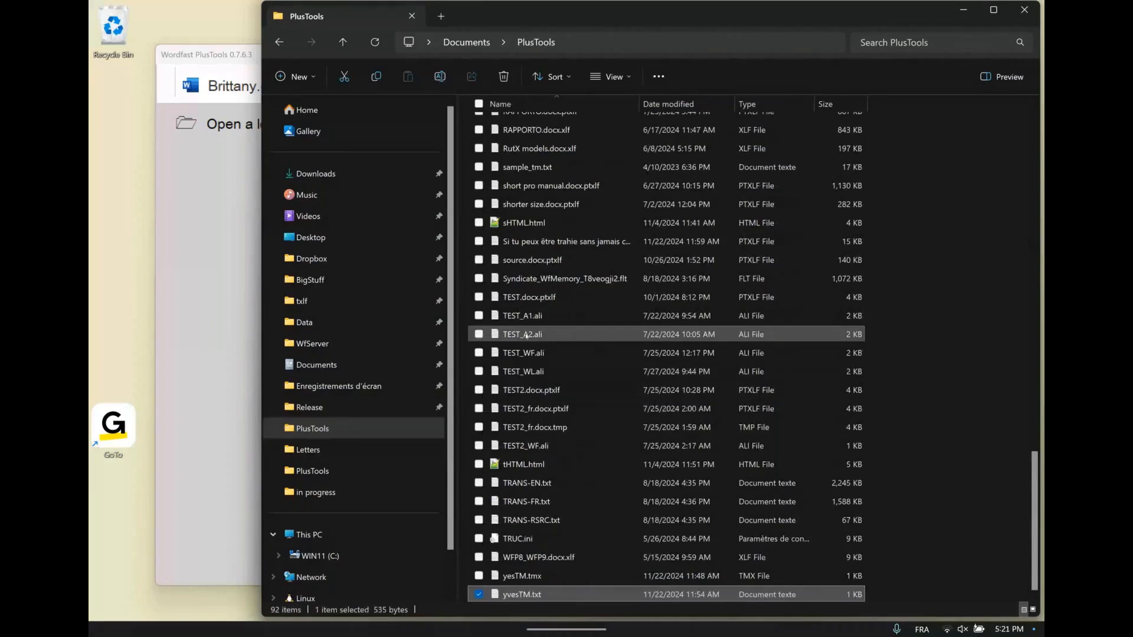
click(531, 279)
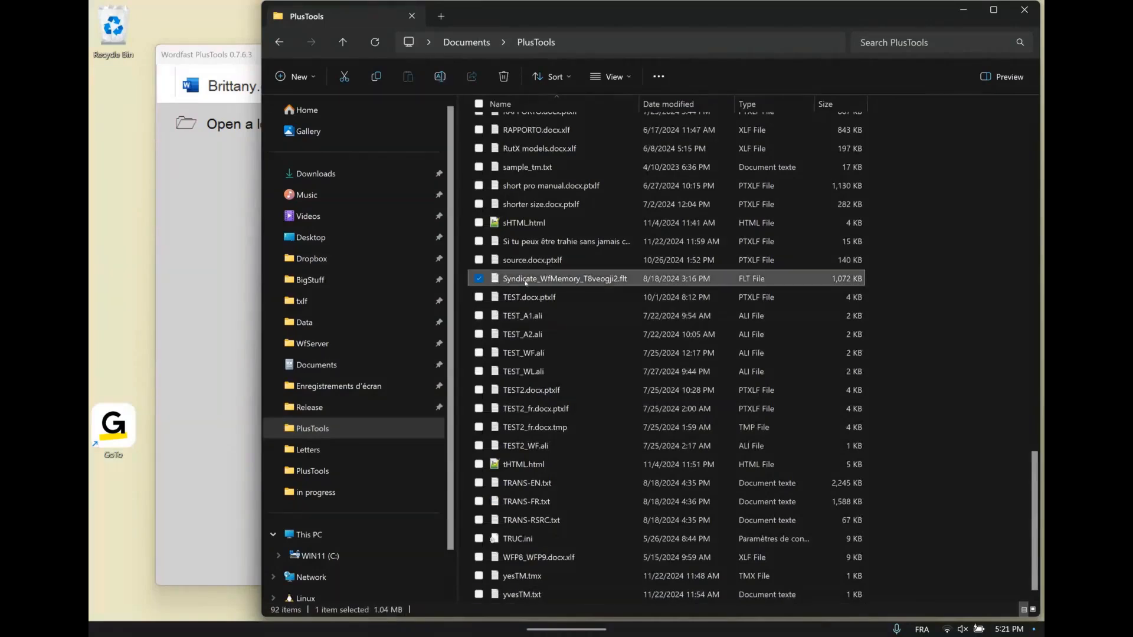
drag(557, 28, 563, 102)
click(329, 445)
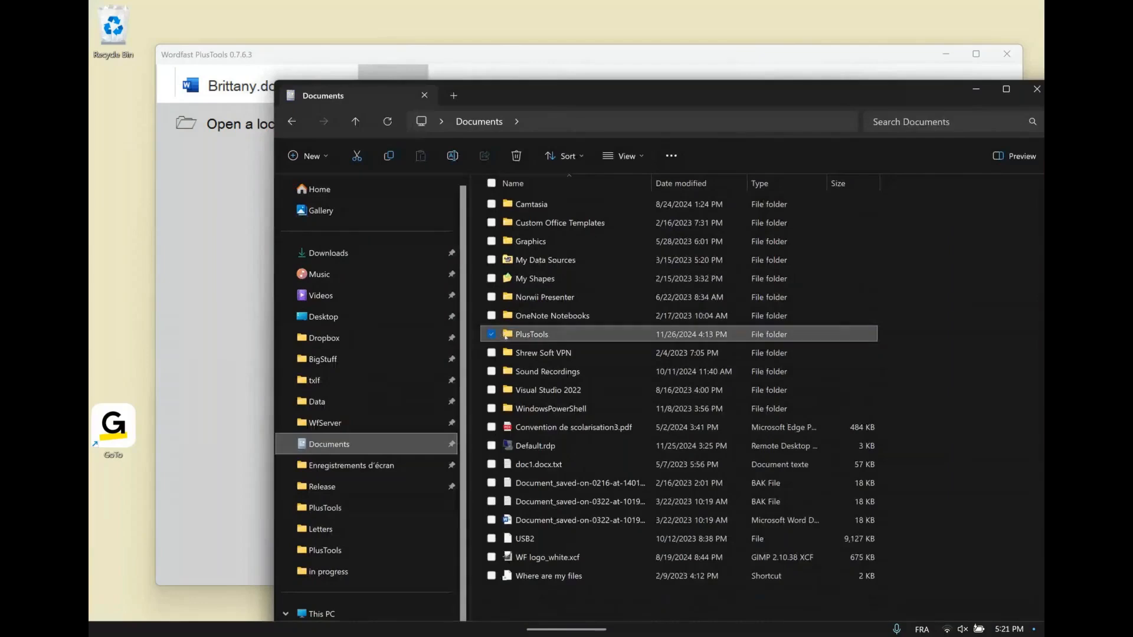
double_click(507, 335)
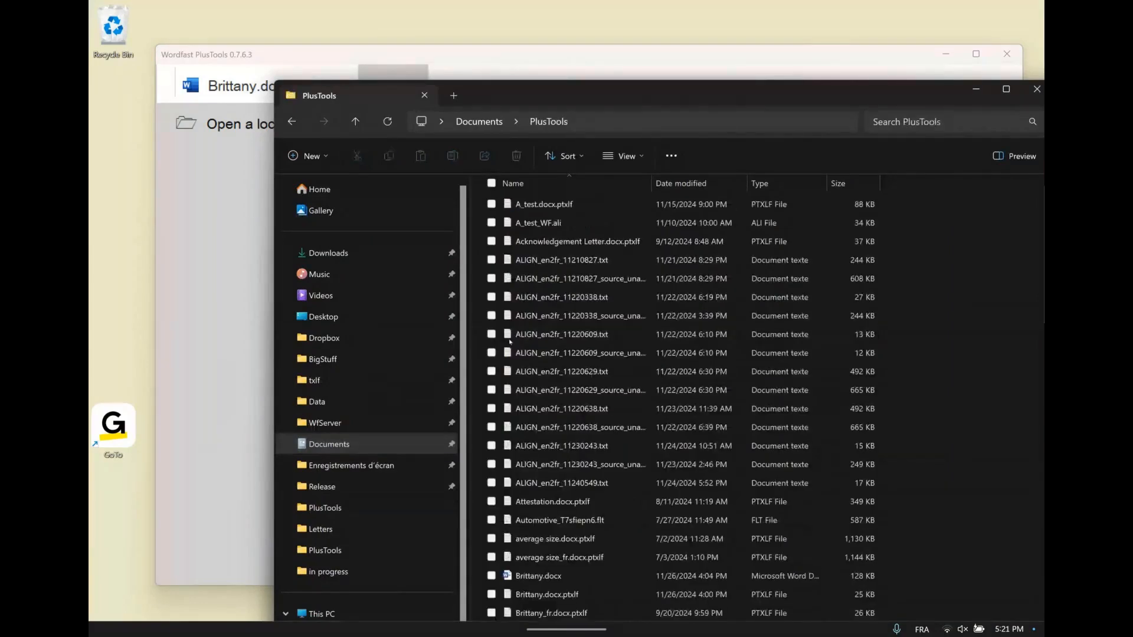
Load sample_tm.txt from the PlusTools folder into the empty PlusTools tab, keeping the folder window out of the way
click(546, 446)
key(s)
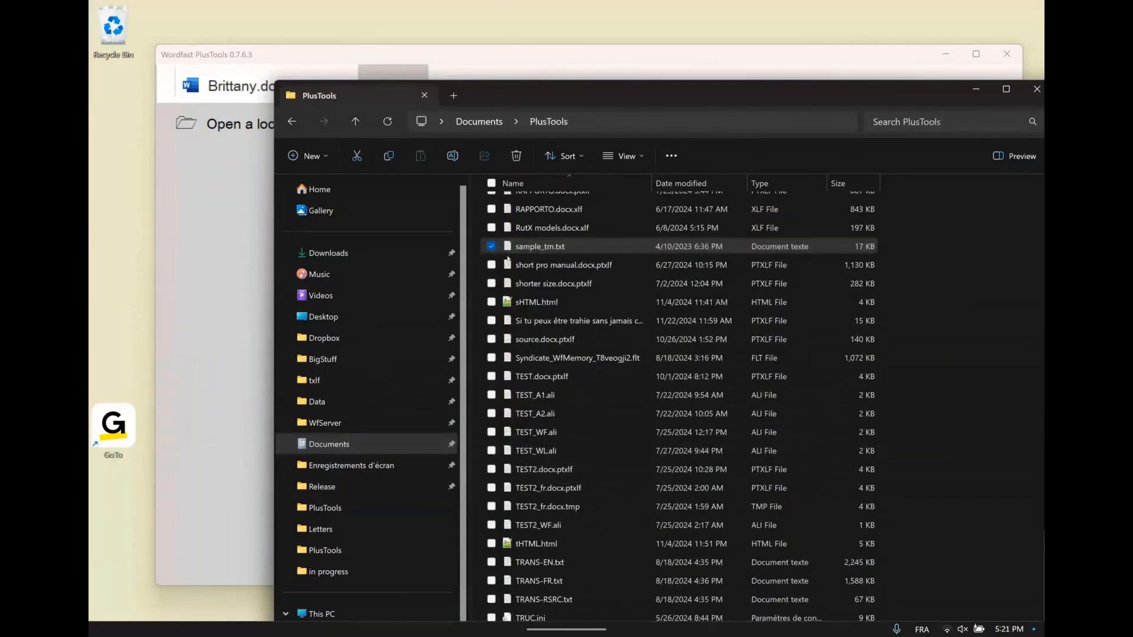
drag(510, 93, 796, 311)
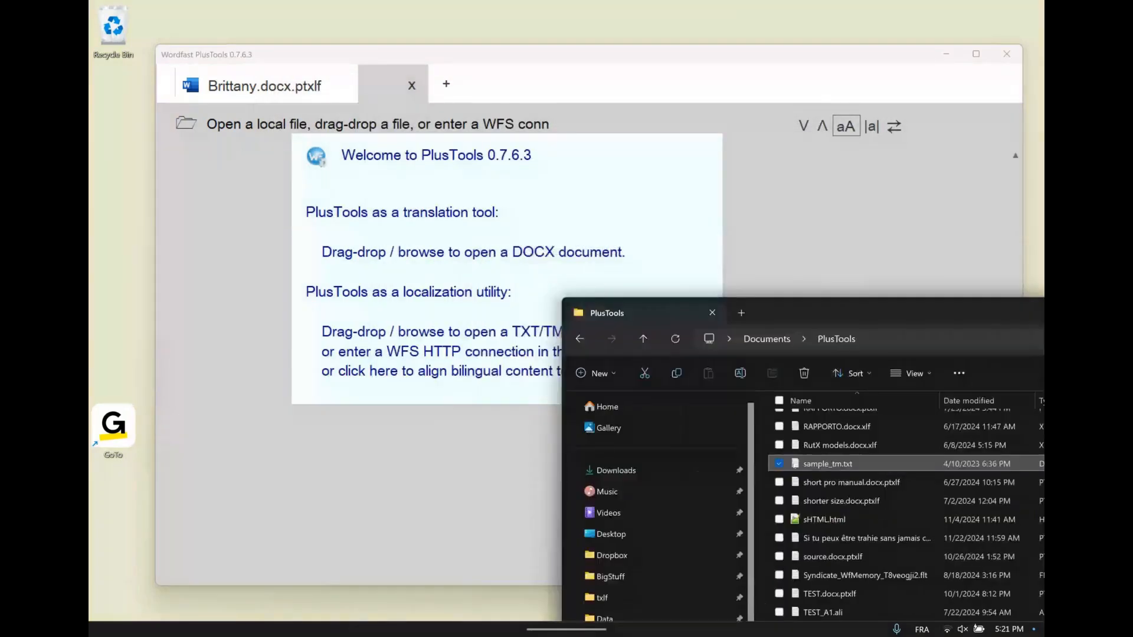
click(439, 263)
click(257, 193)
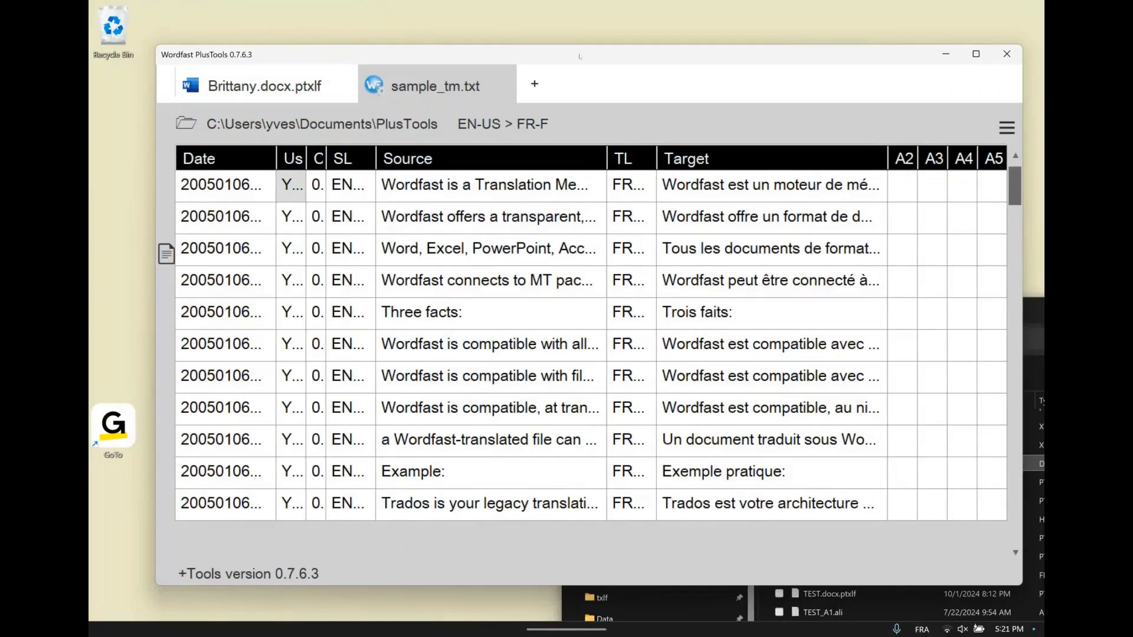
drag(579, 56, 553, 37)
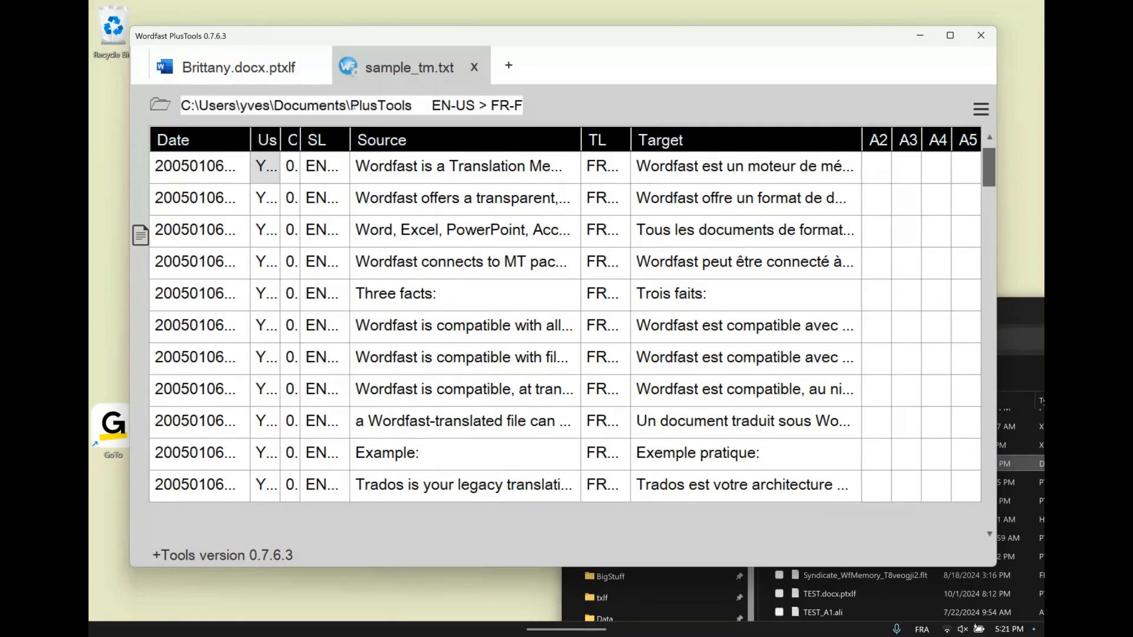
Examine the first two source entries of sample_tm.txt, show only the Source and Target columns and restore the full column view
click(489, 168)
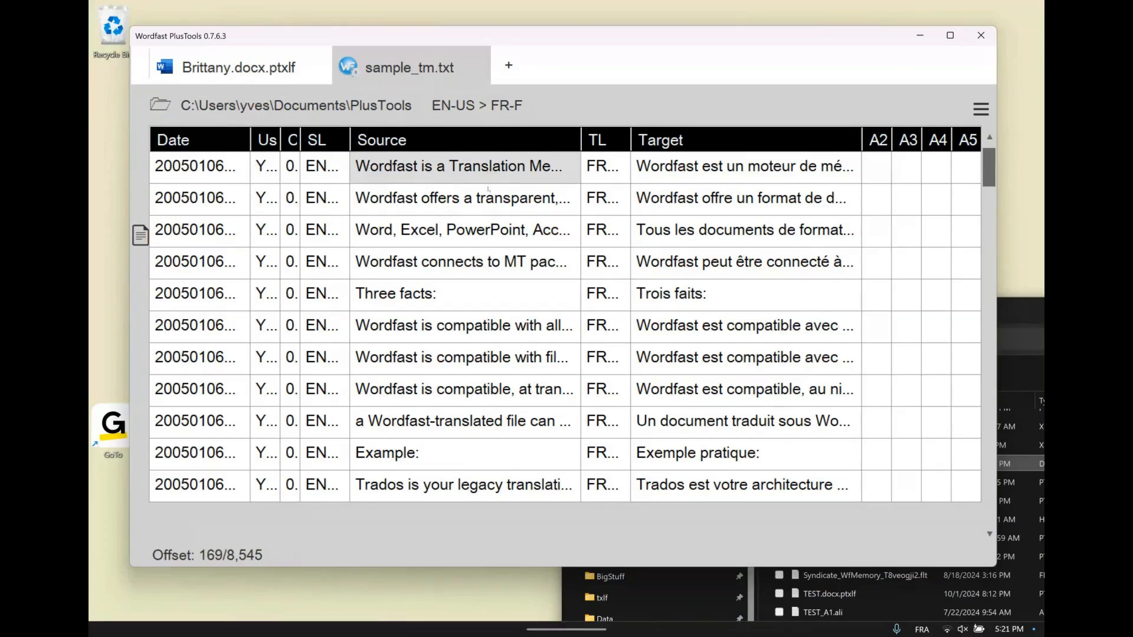
click(488, 189)
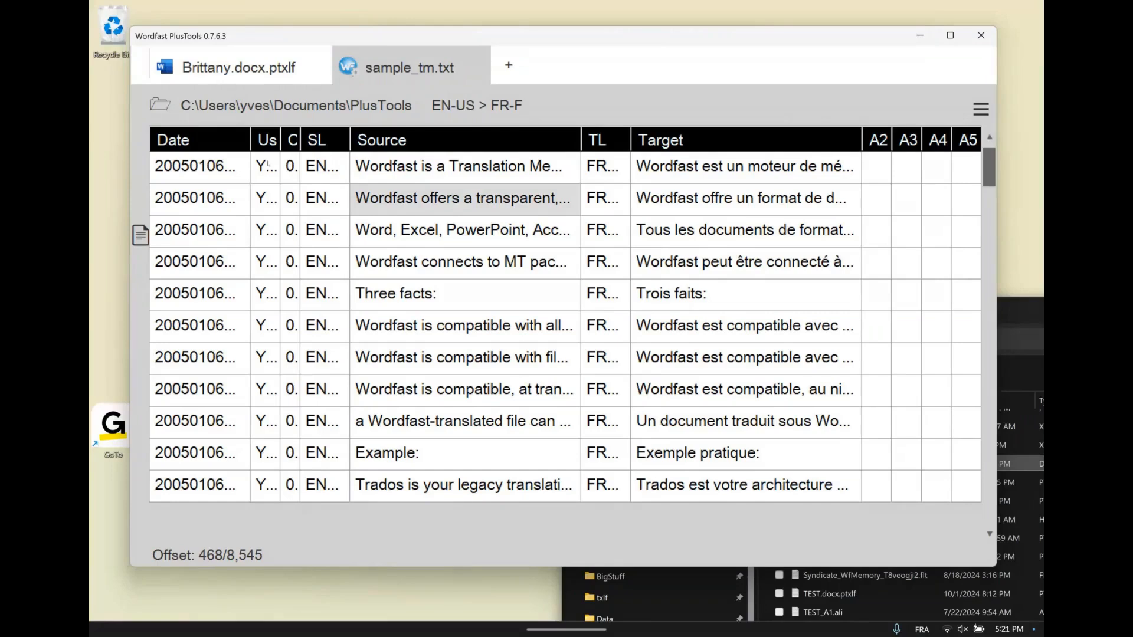
click(395, 141)
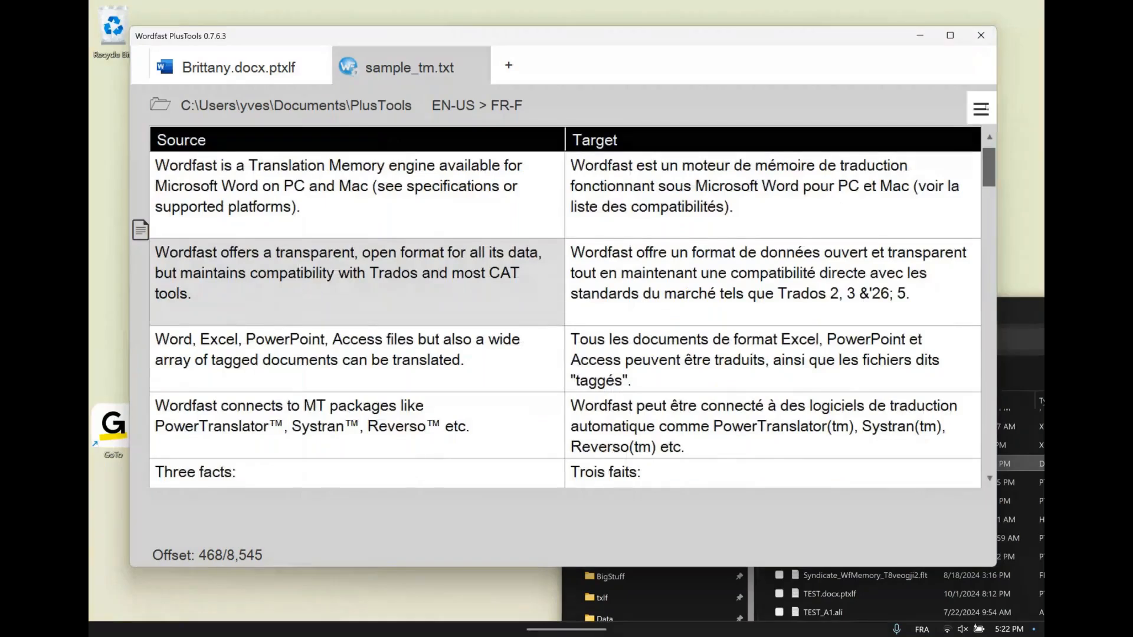
click(981, 110)
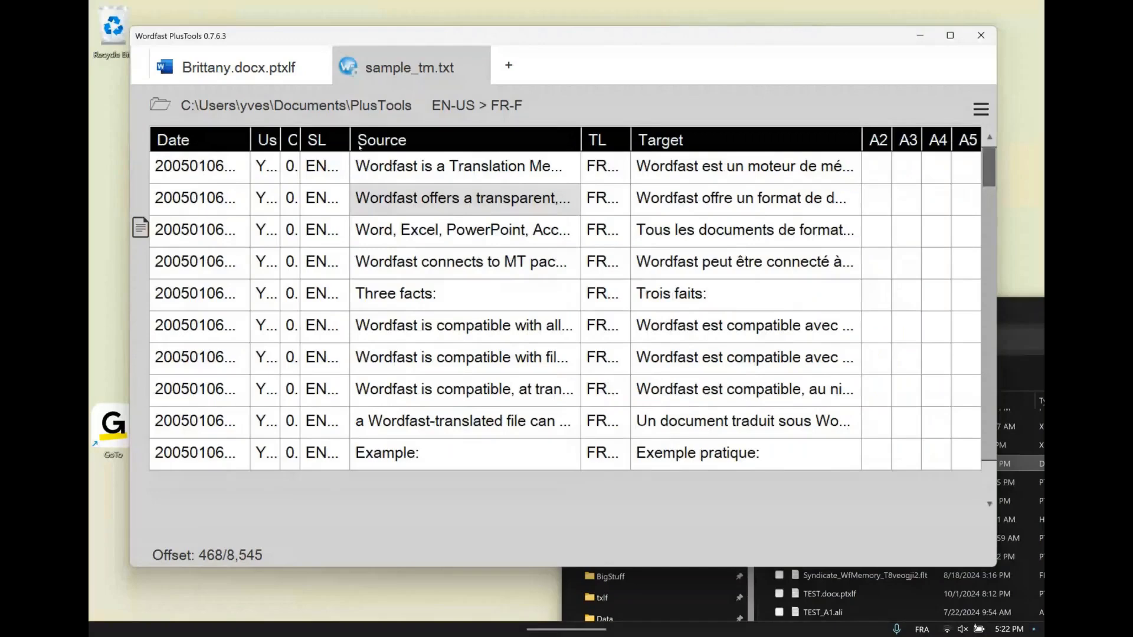
Widen the SL and User columns of sample_tm.txt and switch the layout to show only Source and Target
drag(349, 138, 365, 135)
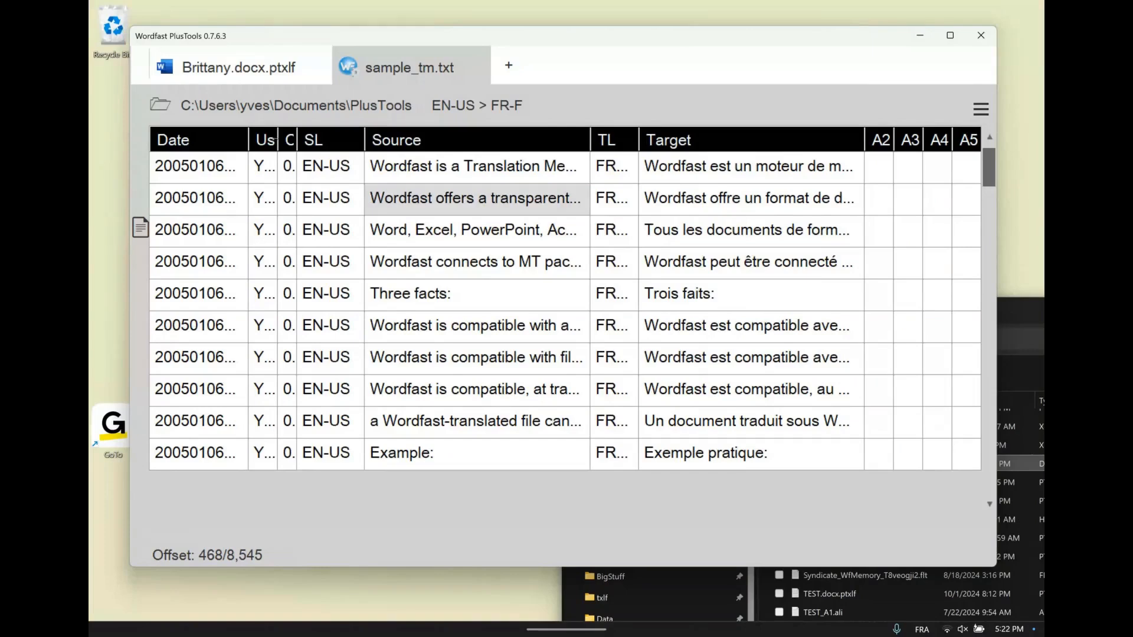
drag(299, 139, 303, 139)
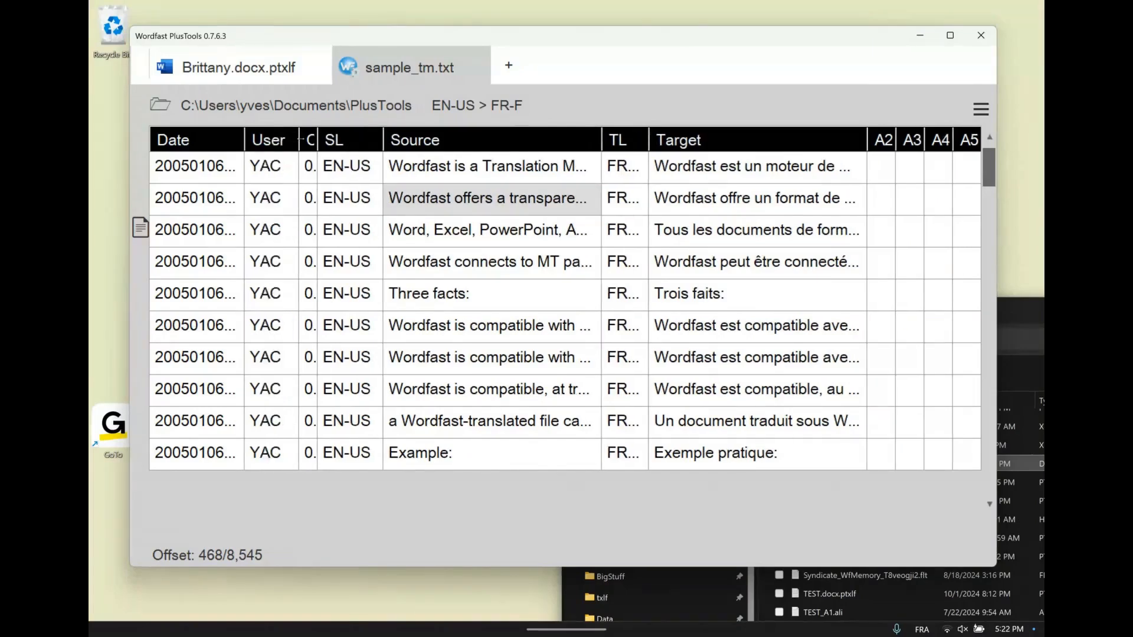
click(980, 109)
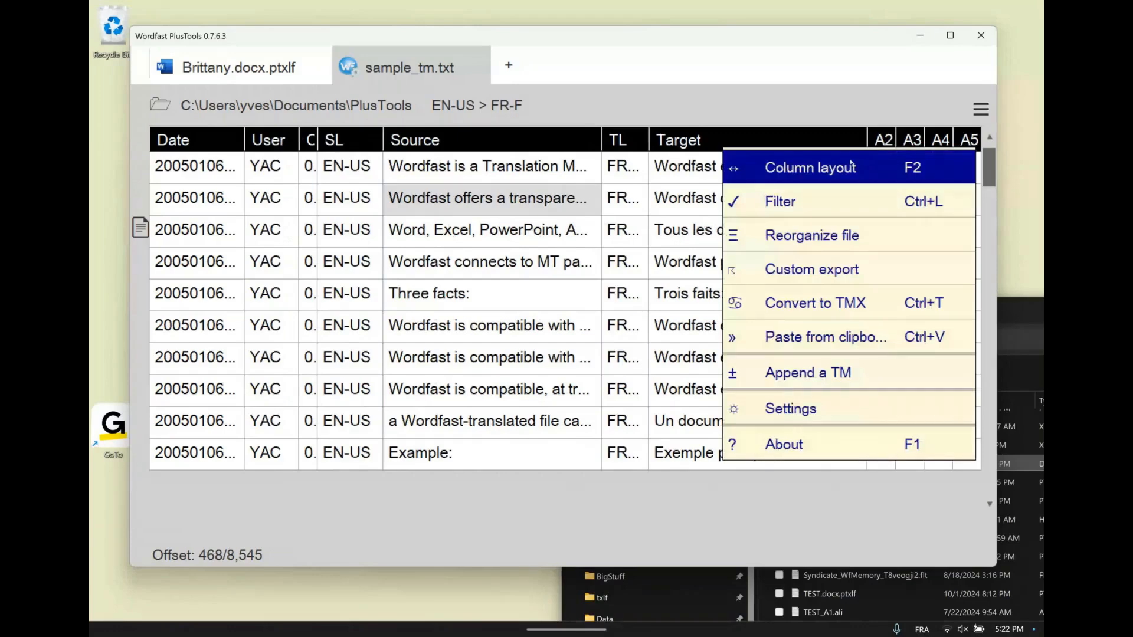
click(848, 169)
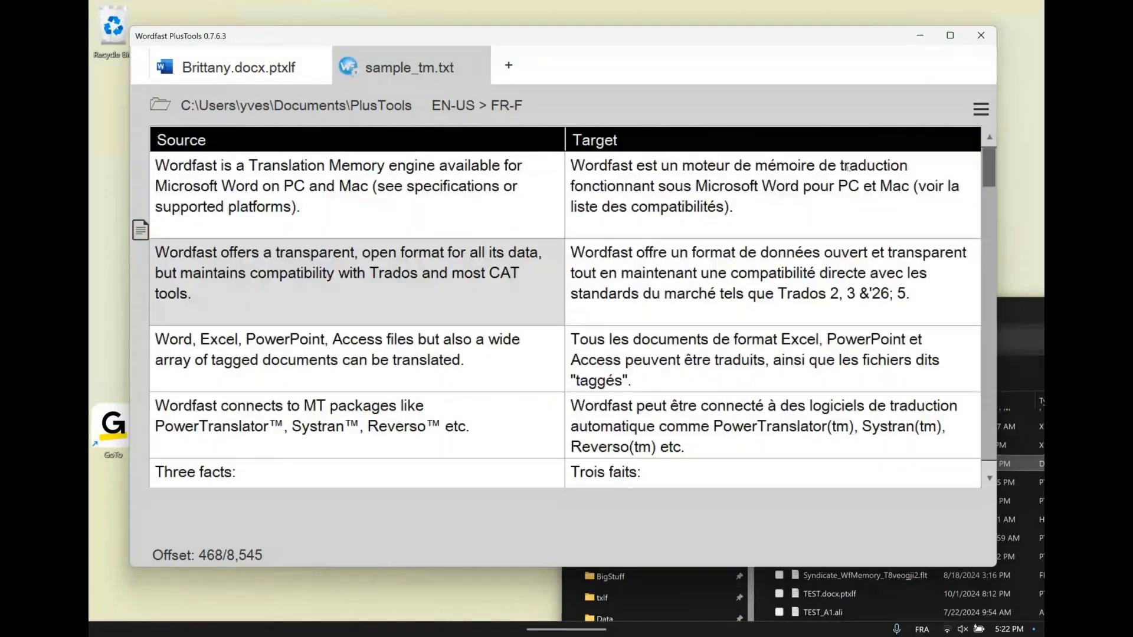
Edit the second entry's target text so that it ends with "Trados 1, 2."
click(757, 285)
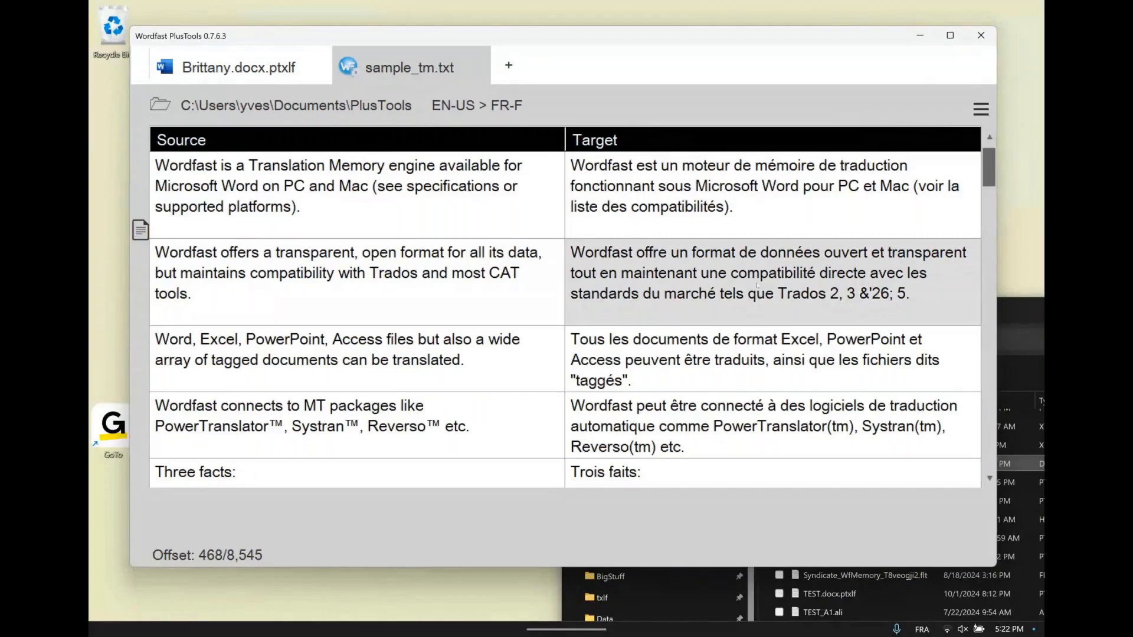
key(Down)
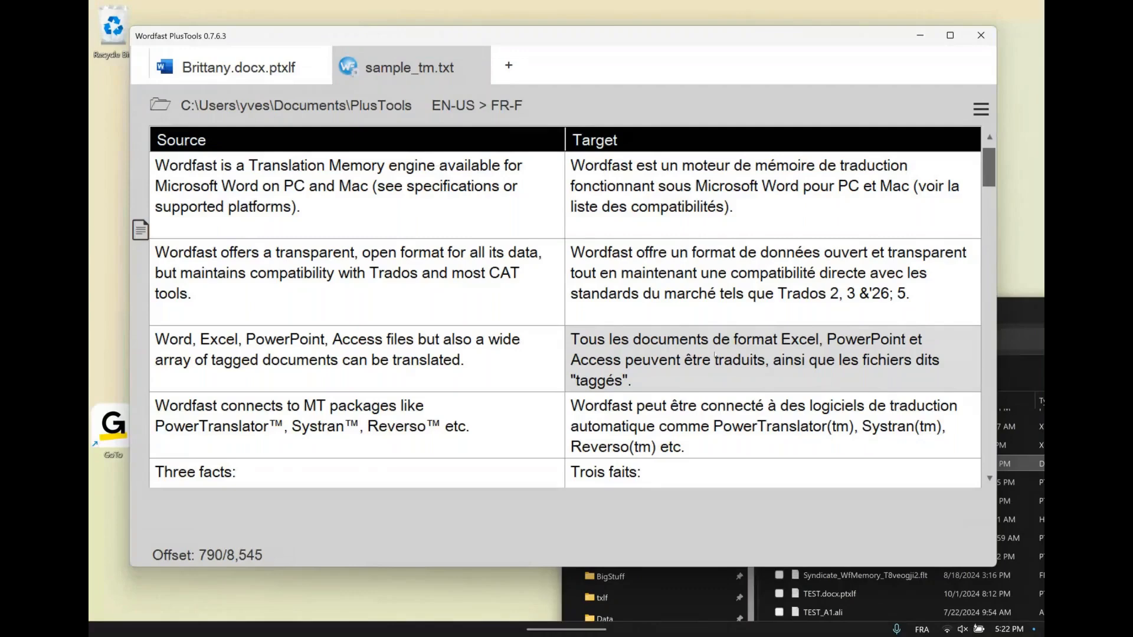
key(Up)
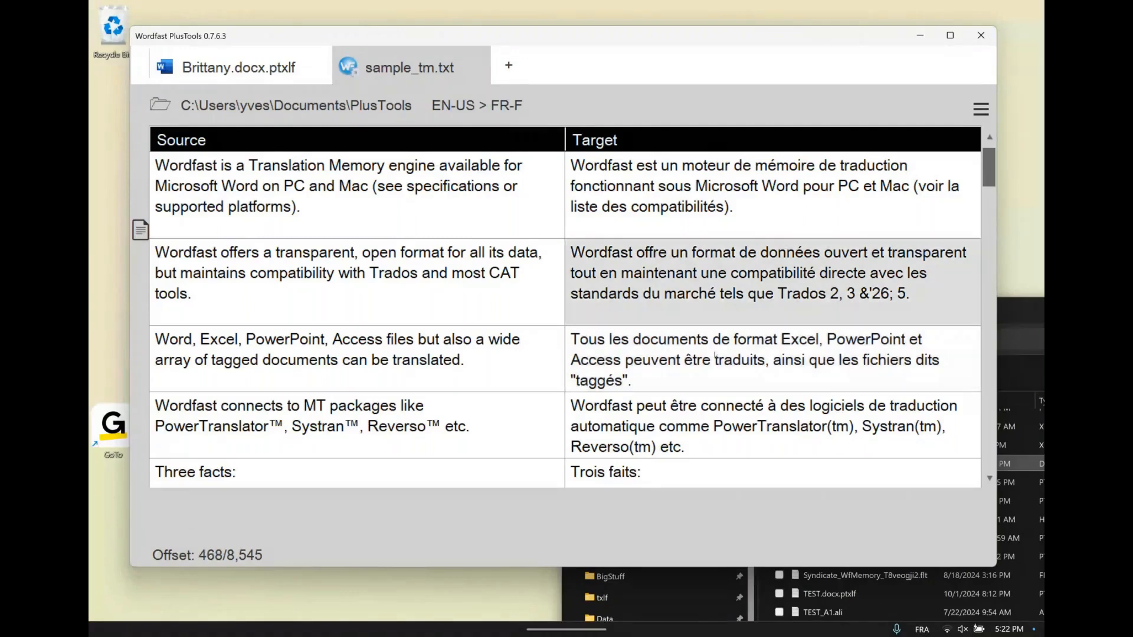
key(Return)
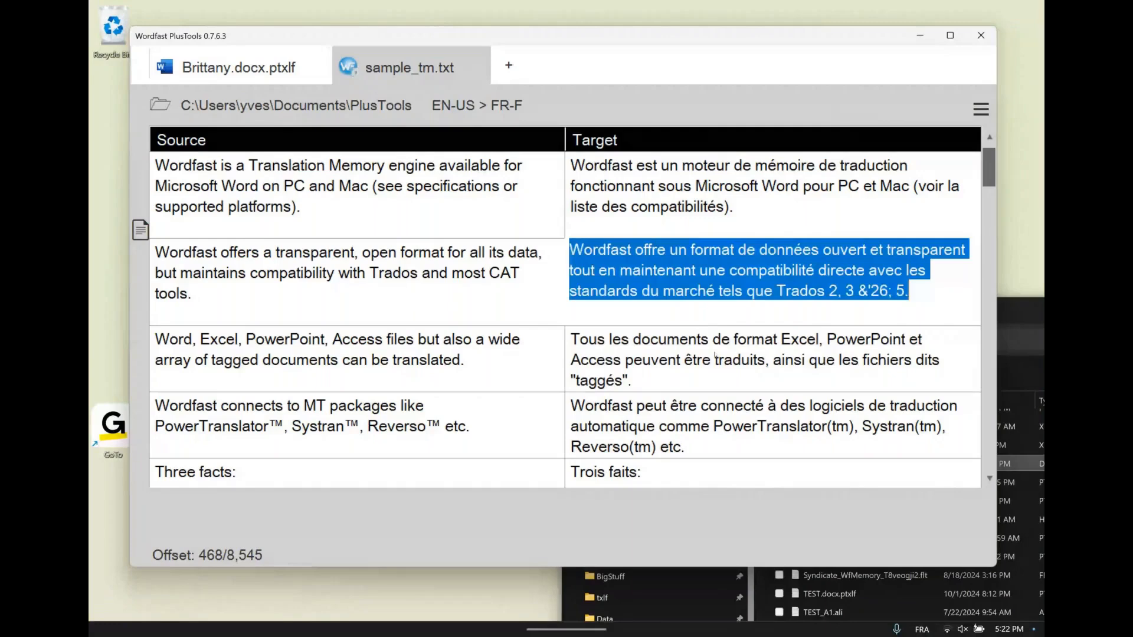
click(911, 293)
key(BackSpace)
key(BackSpace)
key(BackSpace)
key(BackSpace)
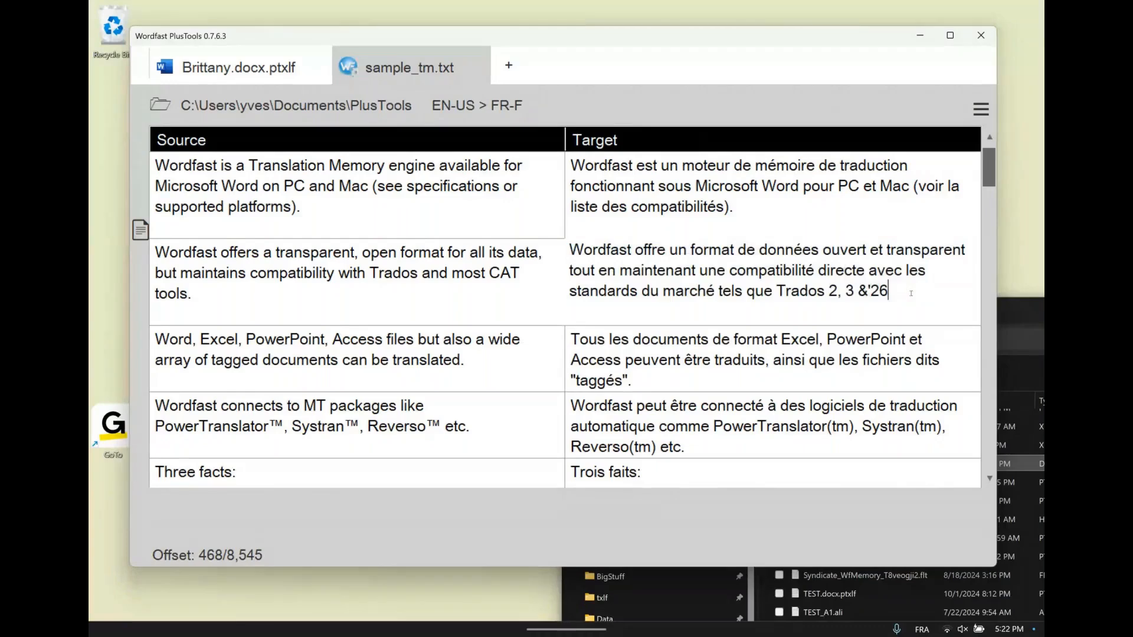
key(BackSpace)
key(BackSpace)
key(BackSpace)
key(BackSpace)
key(BackSpace)
key(BackSpace)
key(BackSpace)
key(BackSpace)
key(BackSpace)
text(1, 2.)
key(Return)
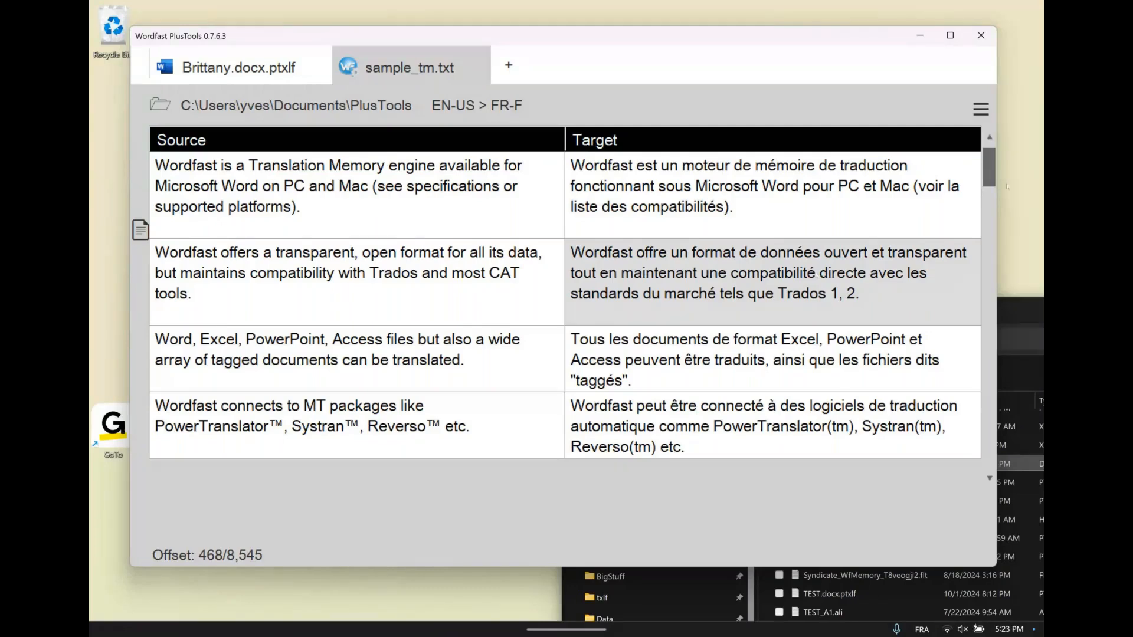
Apply a custom filter to sample_tm.txt for entries whose Source contains "Wordfast"
click(980, 111)
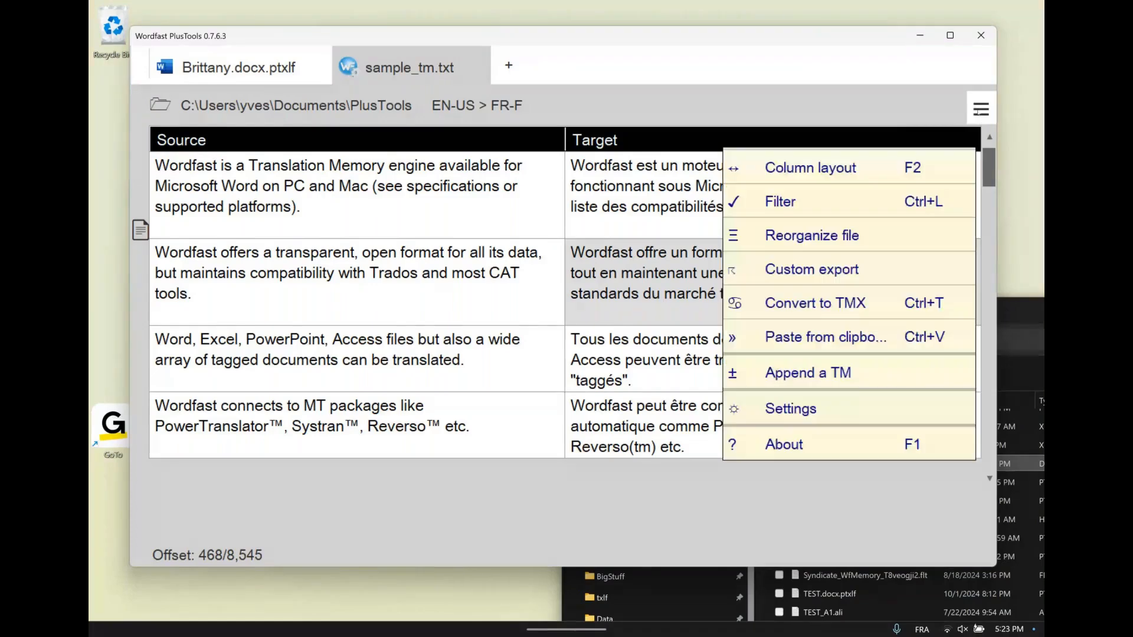
click(825, 207)
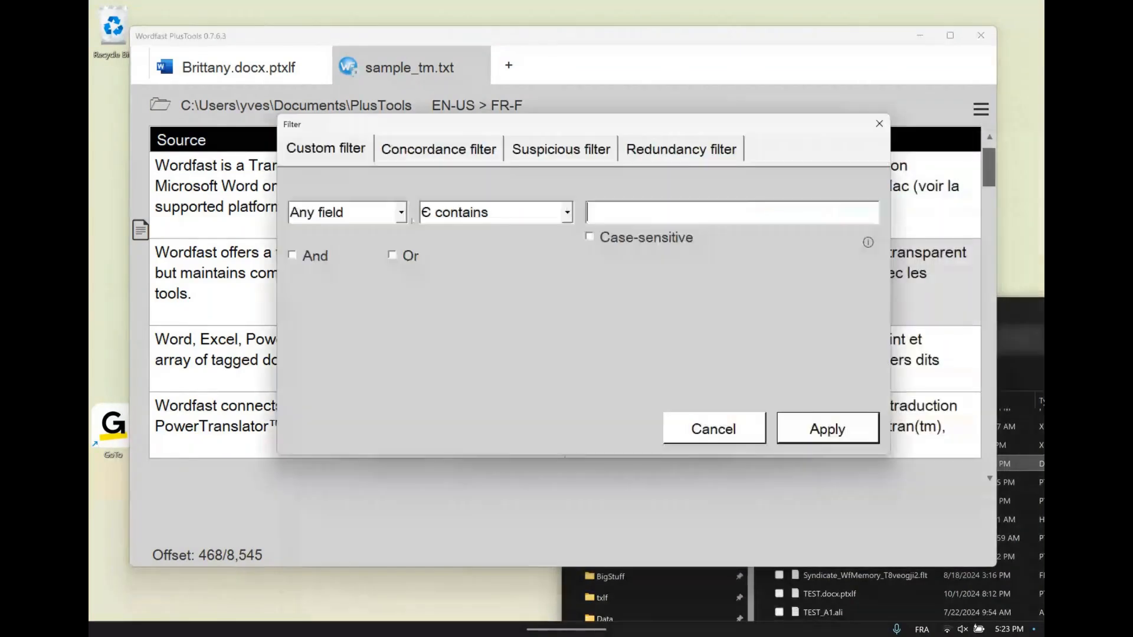
click(354, 213)
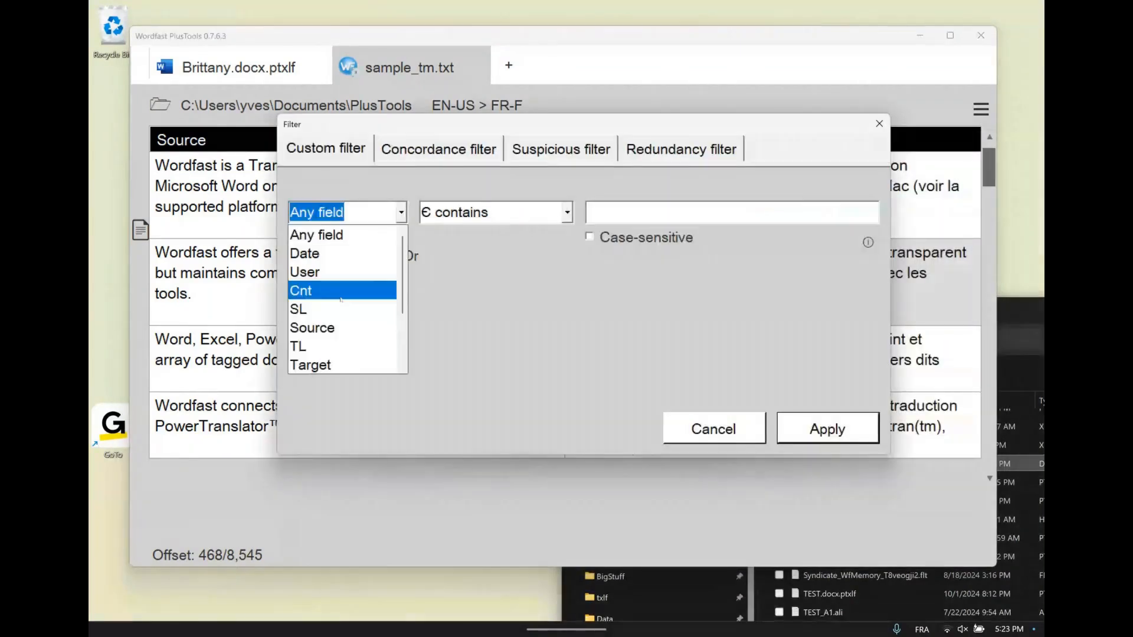
click(342, 328)
click(567, 210)
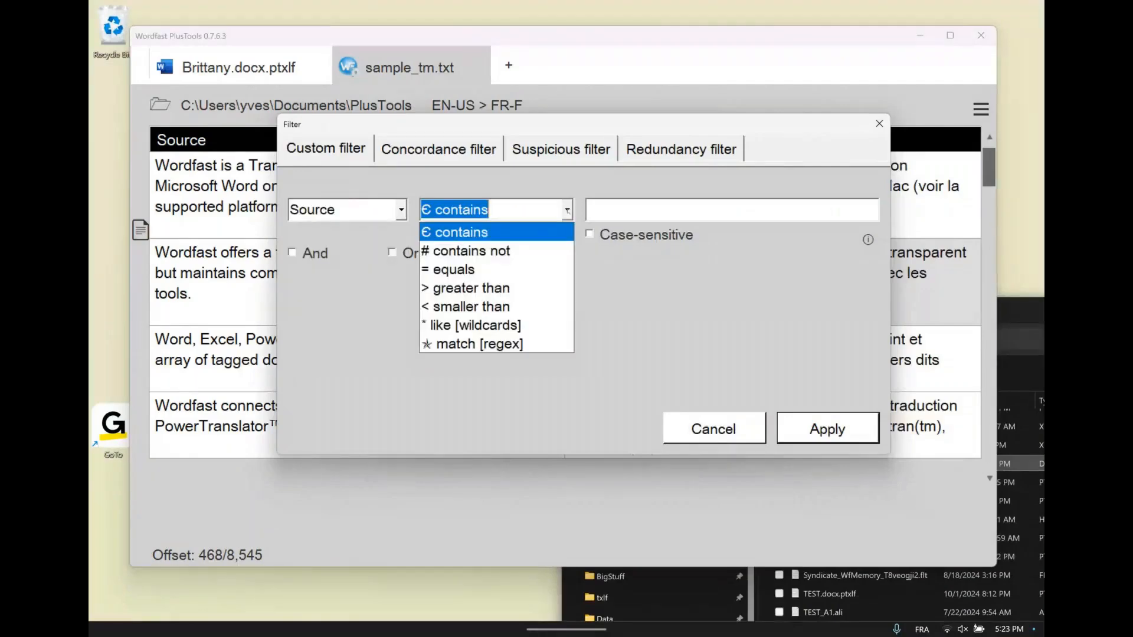
click(567, 211)
click(615, 211)
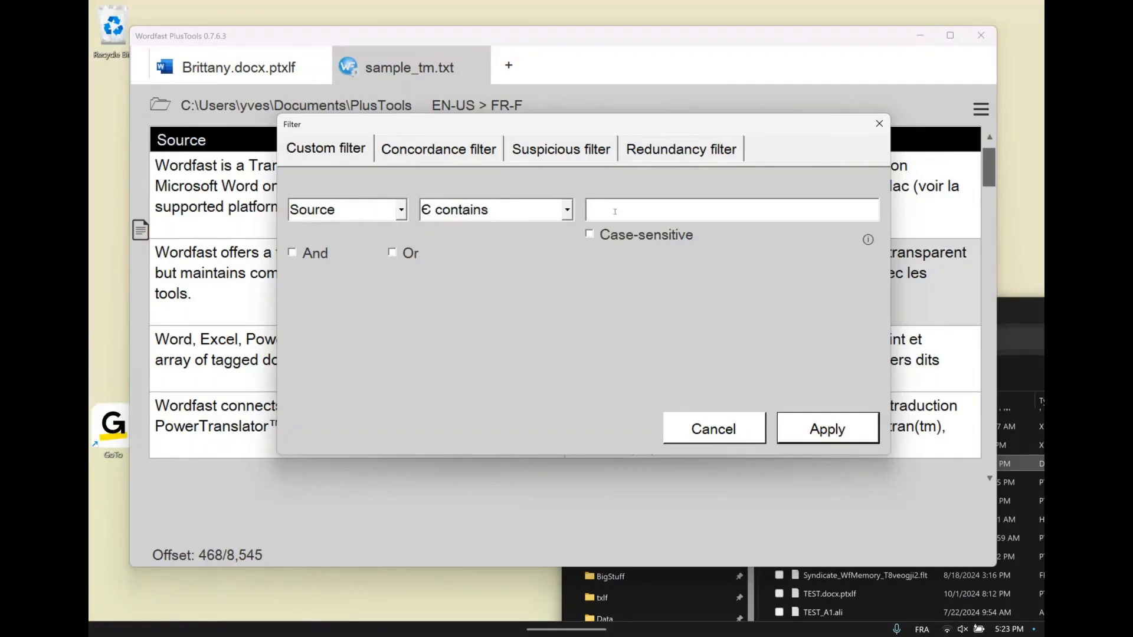
text(Wordfast)
click(818, 432)
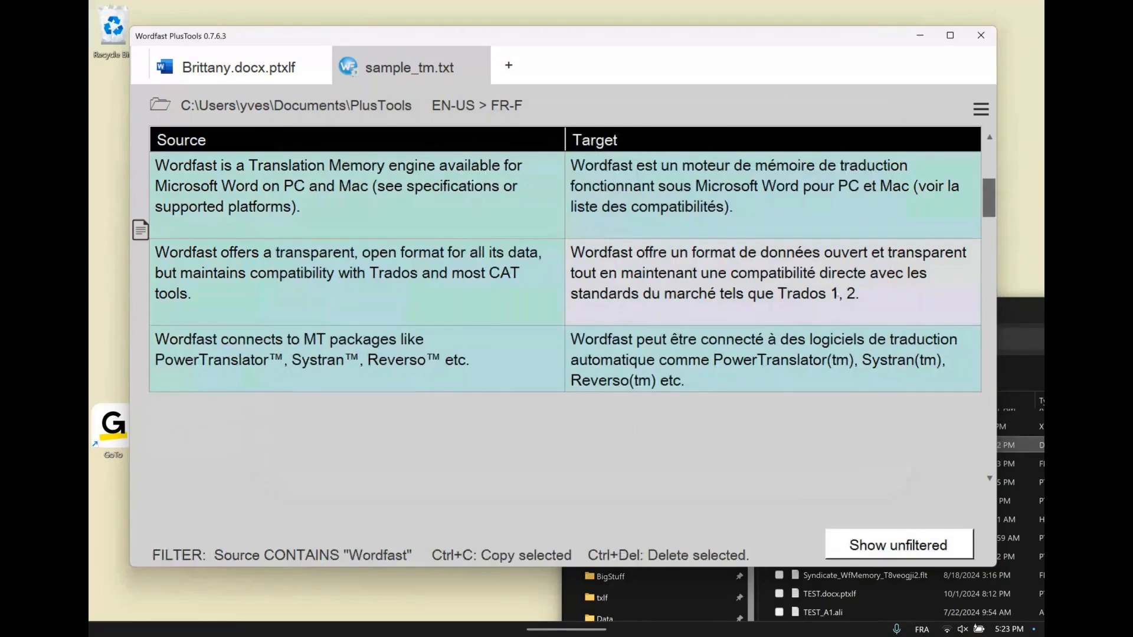
Browse the filtered entries and search them for "wordfast" with case sensitivity turned off
scroll(837, 295, down, 1)
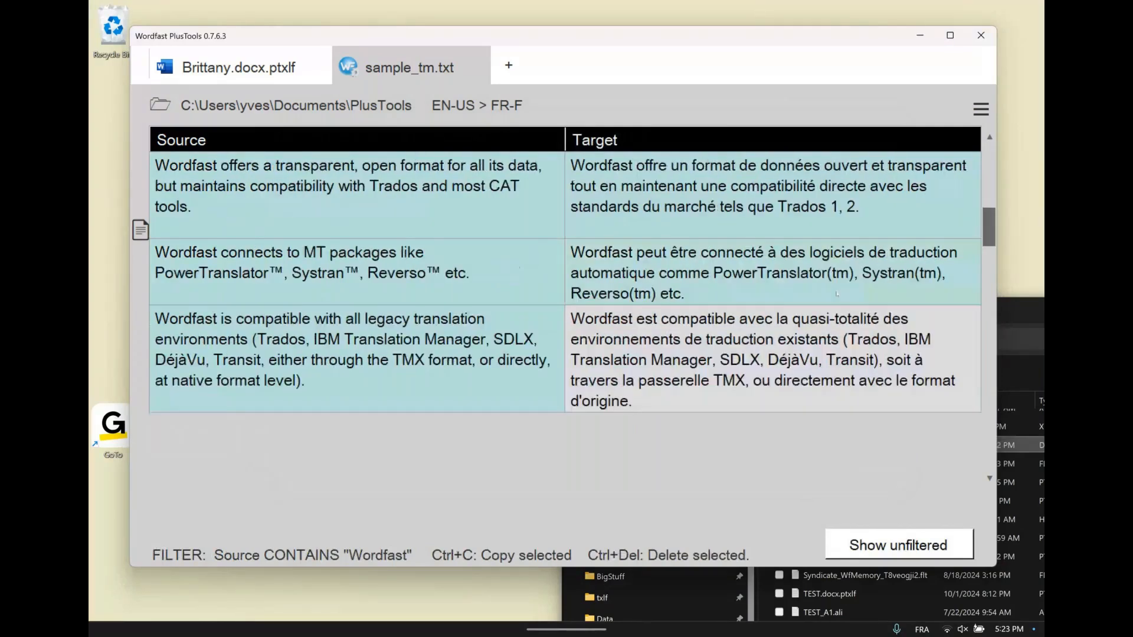
scroll(836, 293, down, 4)
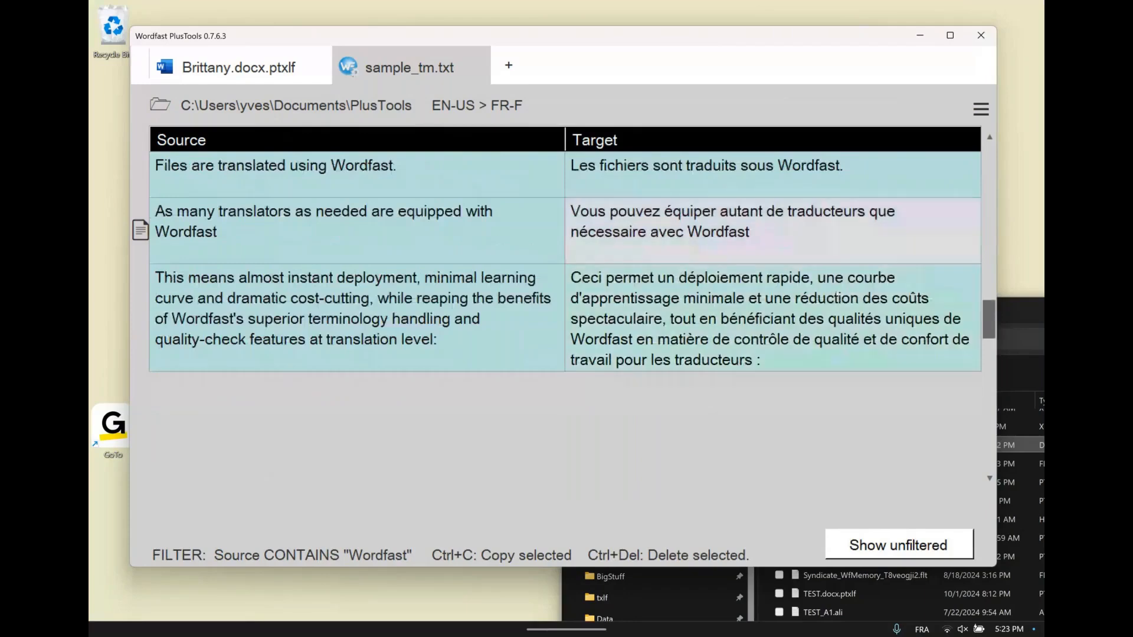
key(Left)
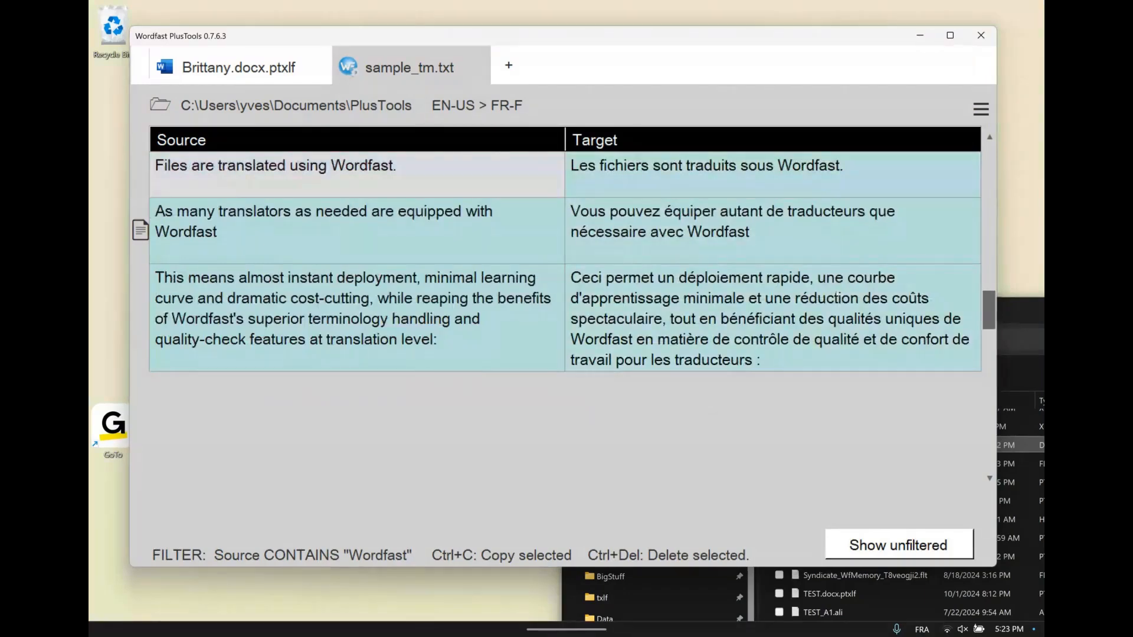
scroll(837, 293, up, 4)
scroll(837, 293, up, 1)
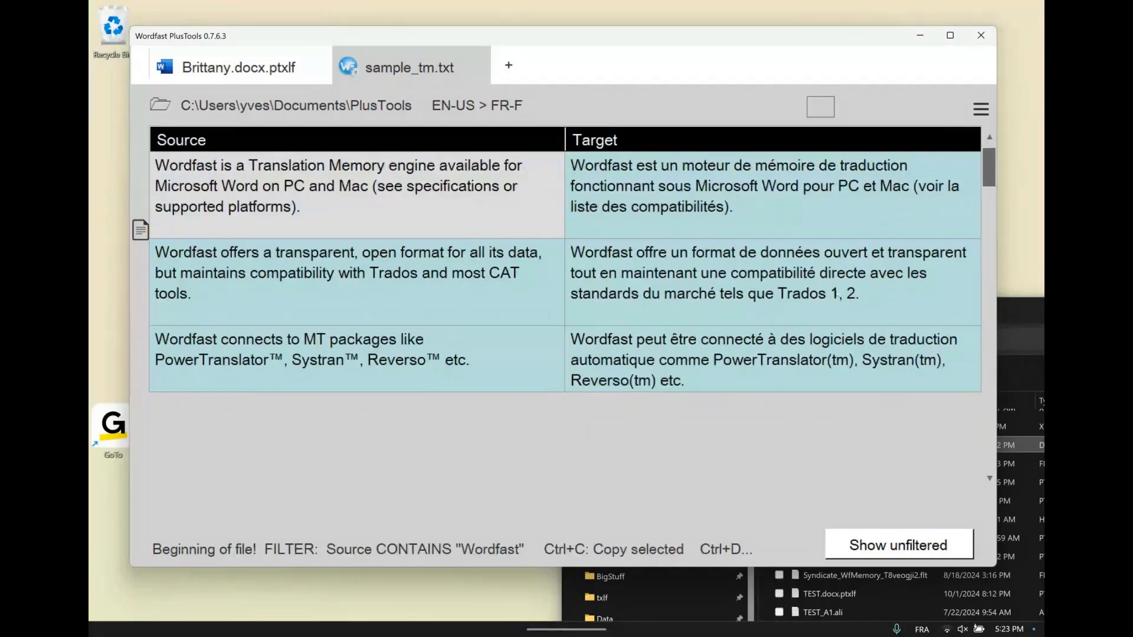
text(wordfast)
key(Return)
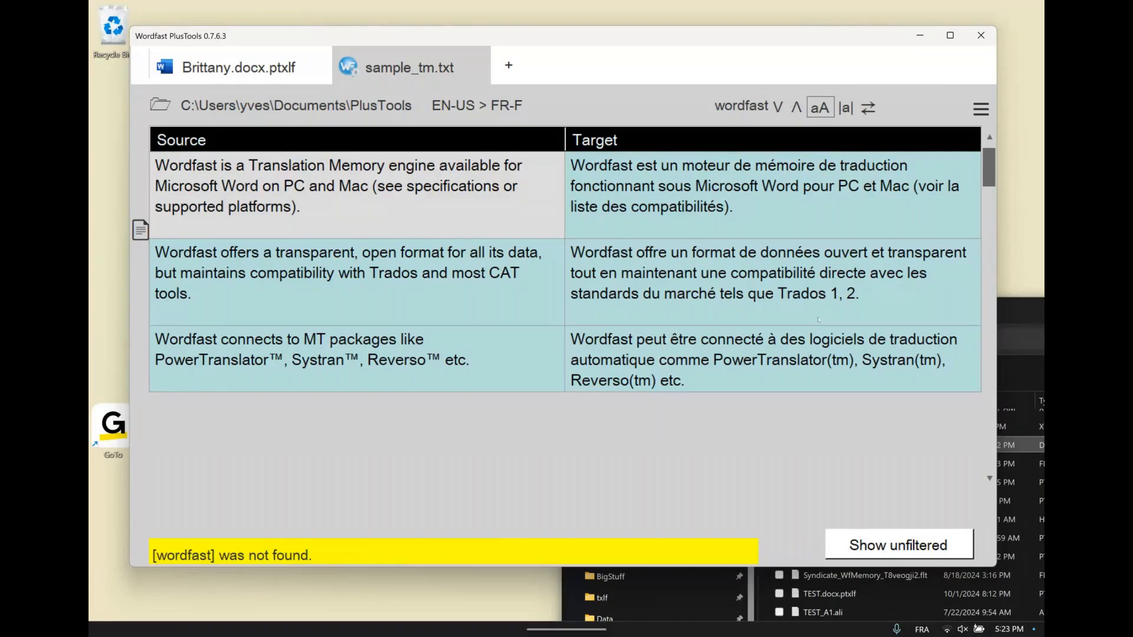
click(820, 107)
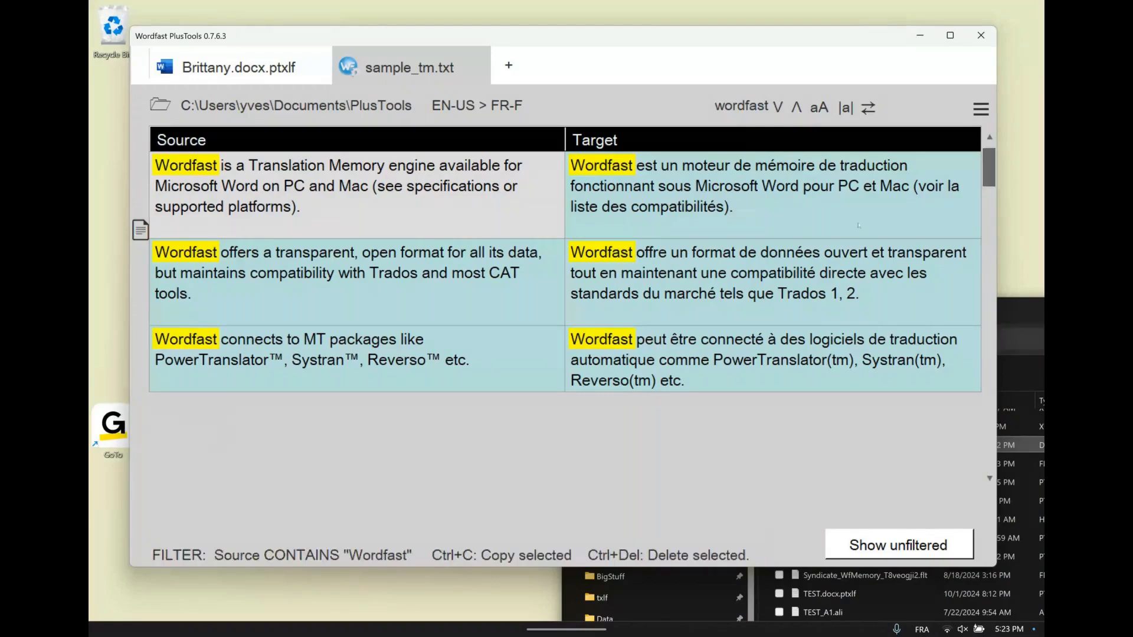
scroll(859, 224, down, 6)
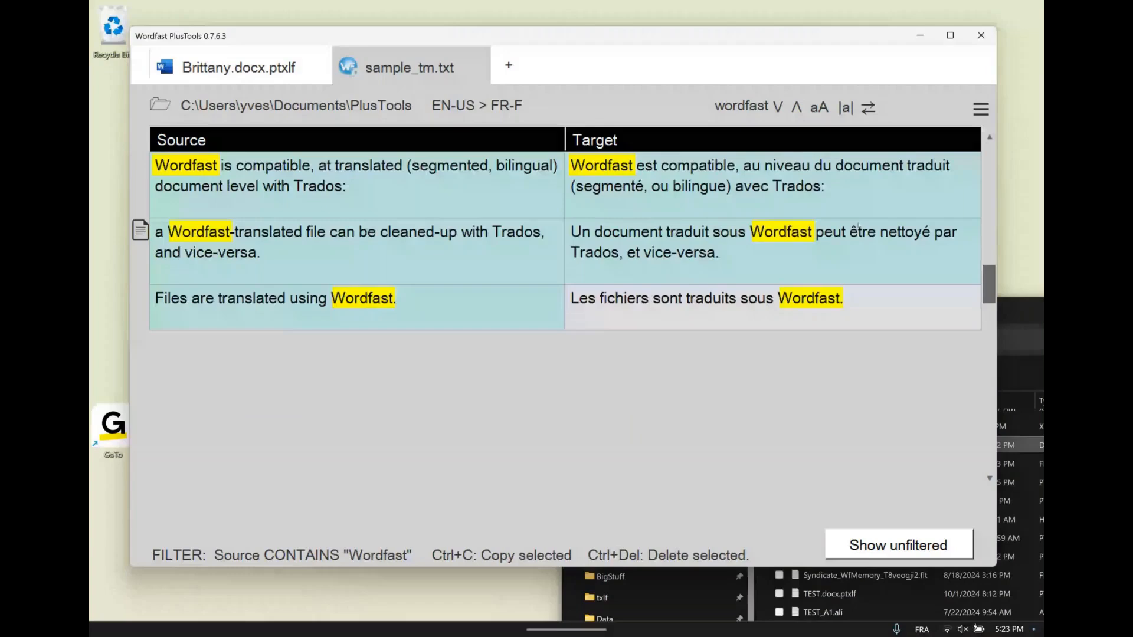
scroll(858, 224, up, 1)
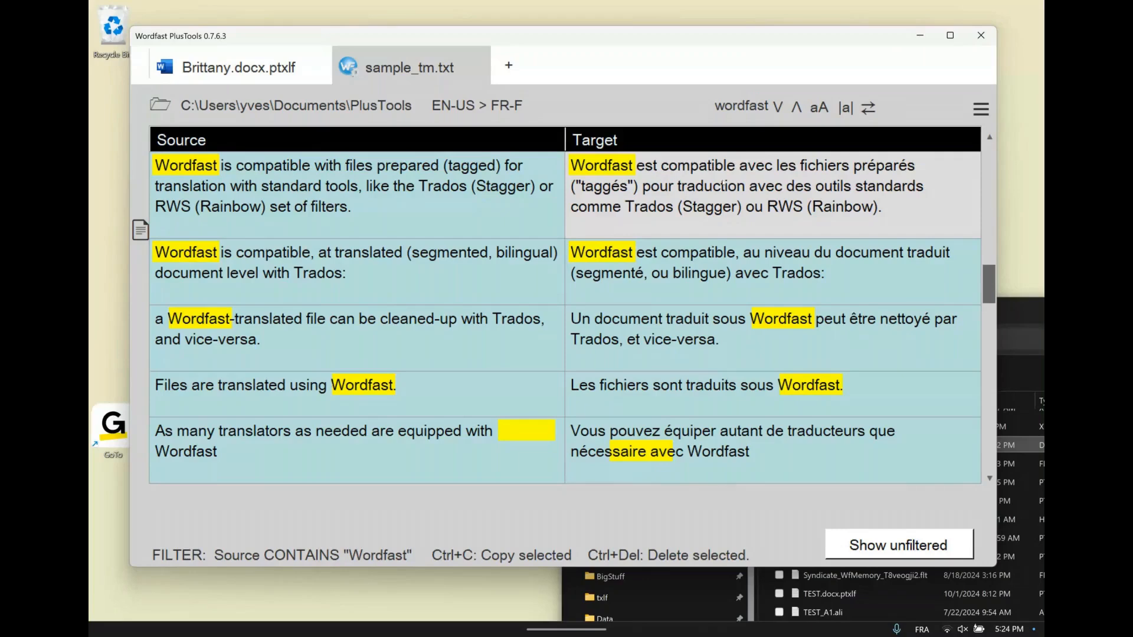
View the filtered entries with all columns shown and return to the Source and Target layout
click(981, 109)
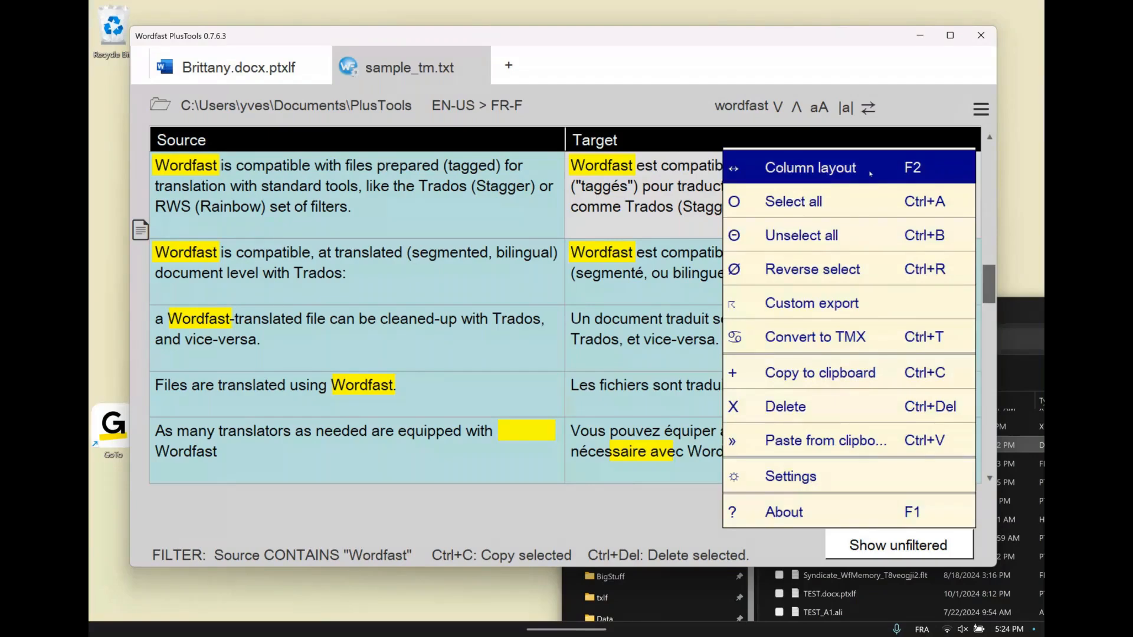
click(870, 173)
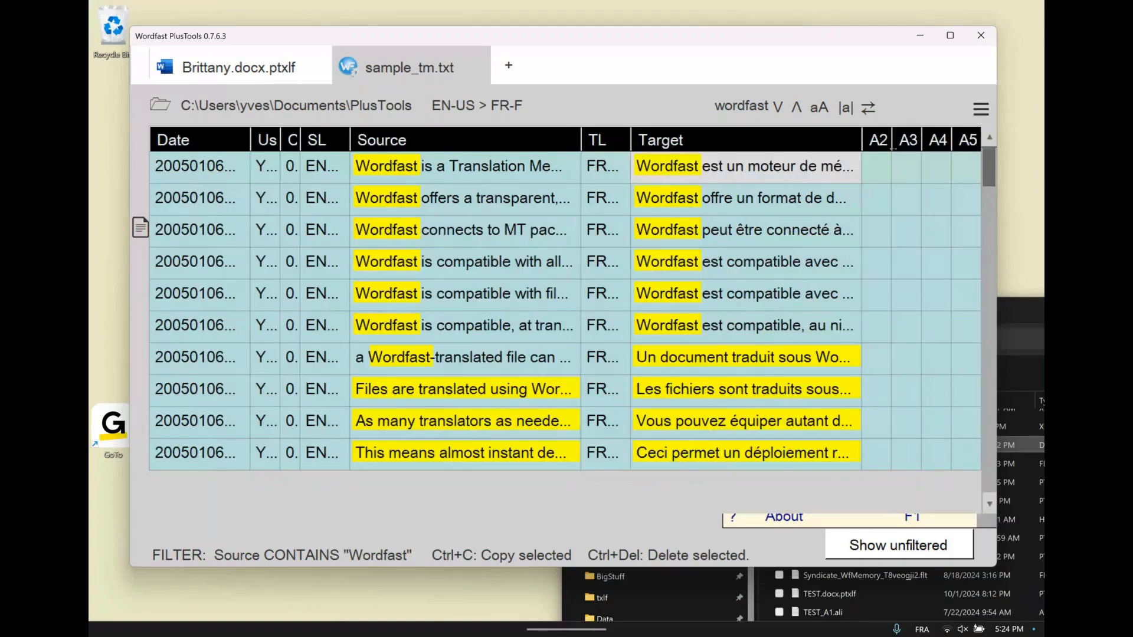
key(F10)
key(F10)
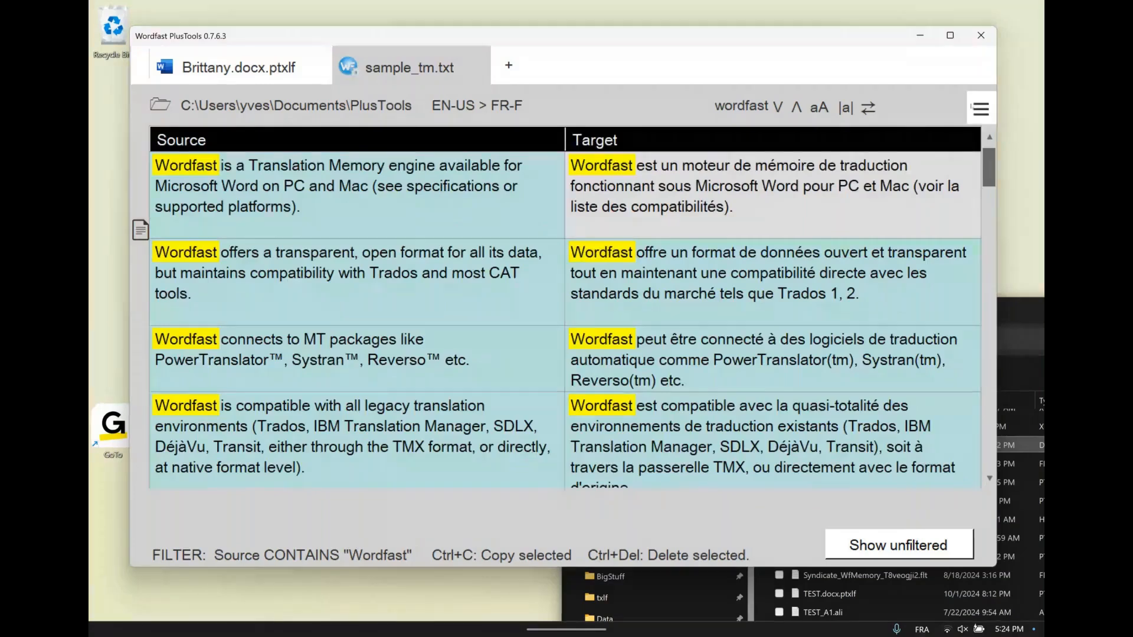
Copy the filtered entries to the clipboard and open the copy in a new tab
click(980, 109)
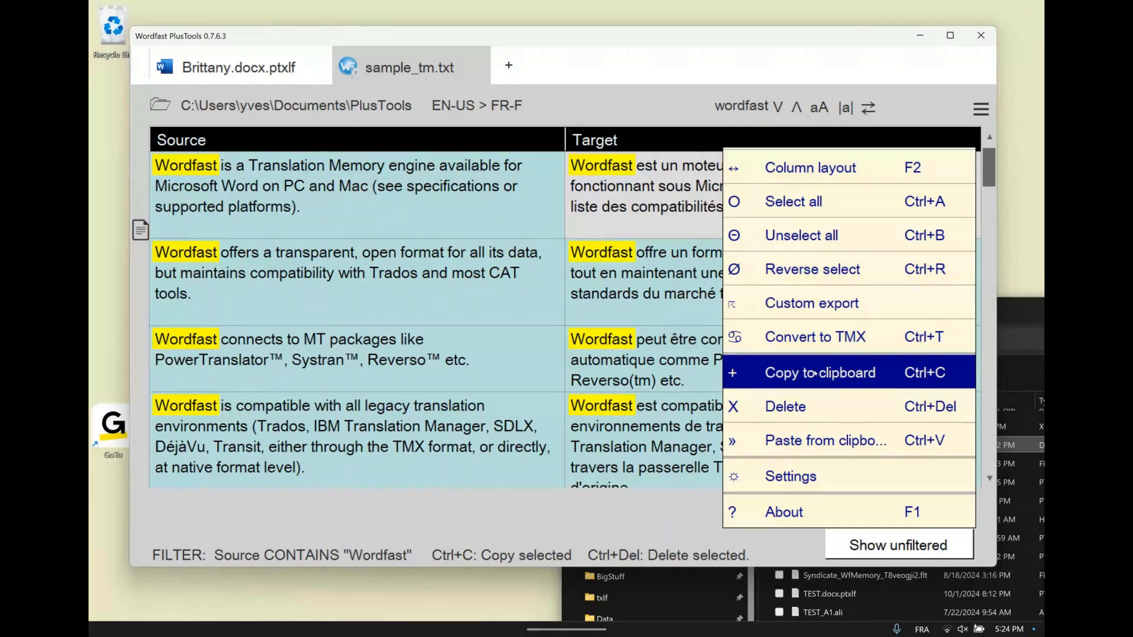
click(773, 374)
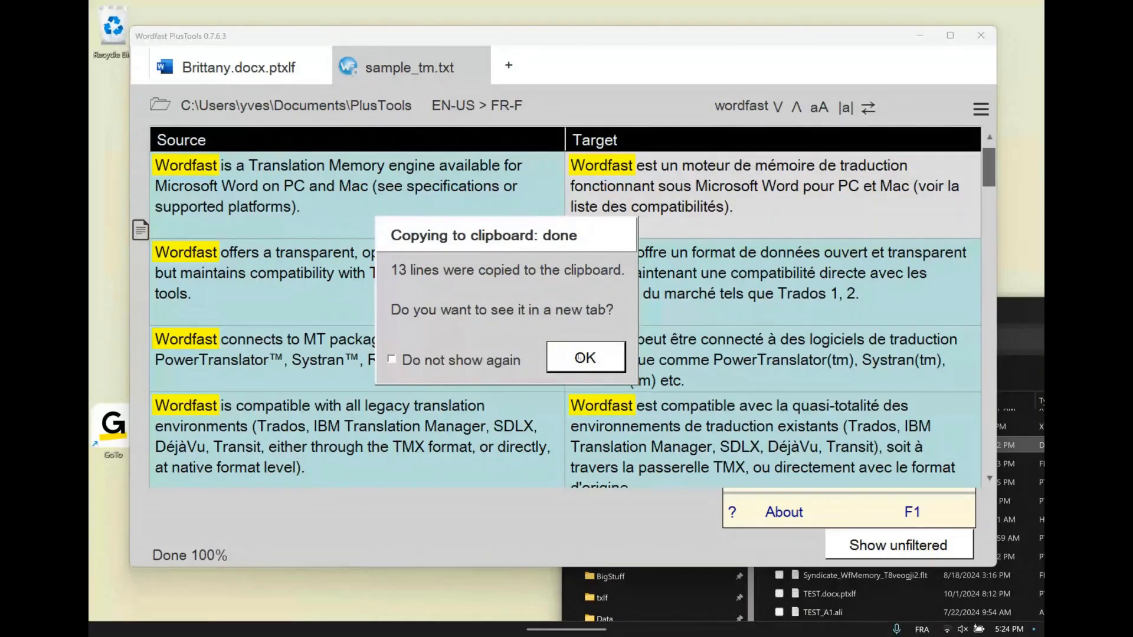
click(580, 357)
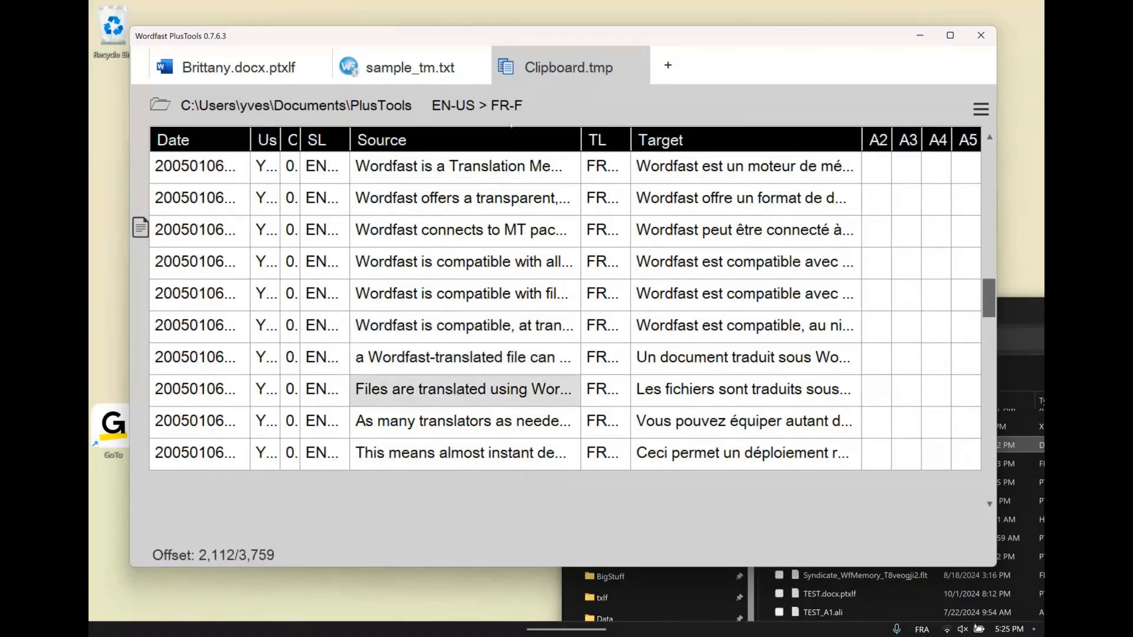
Show only the Source and Target columns of Clipboard.tmp from its first entry and shift the PlusTools window slightly
click(511, 128)
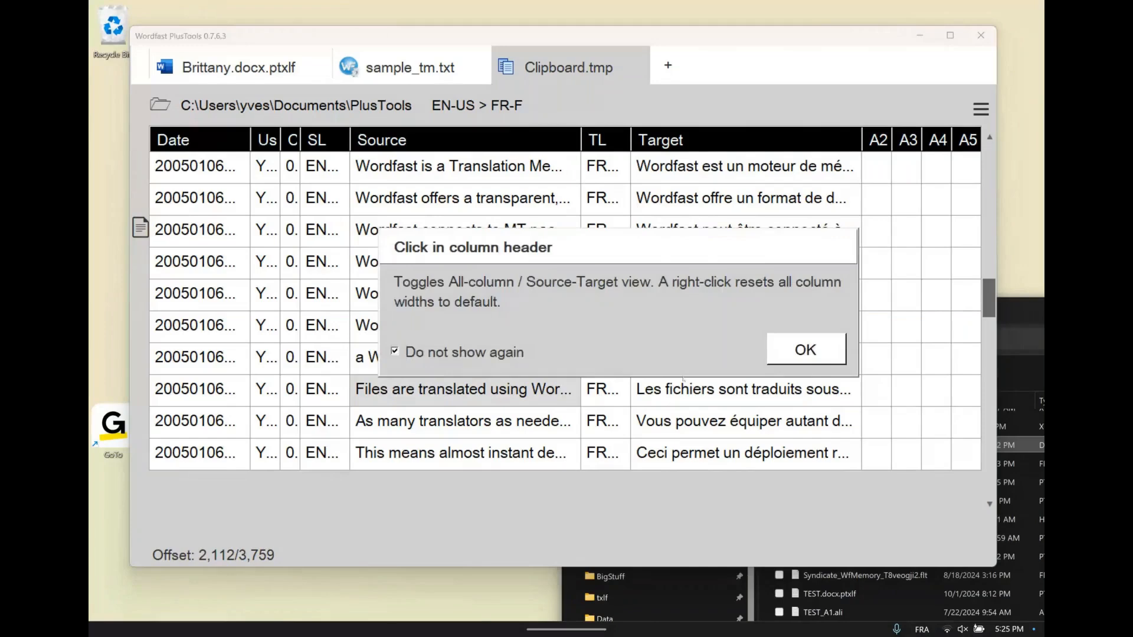
click(786, 357)
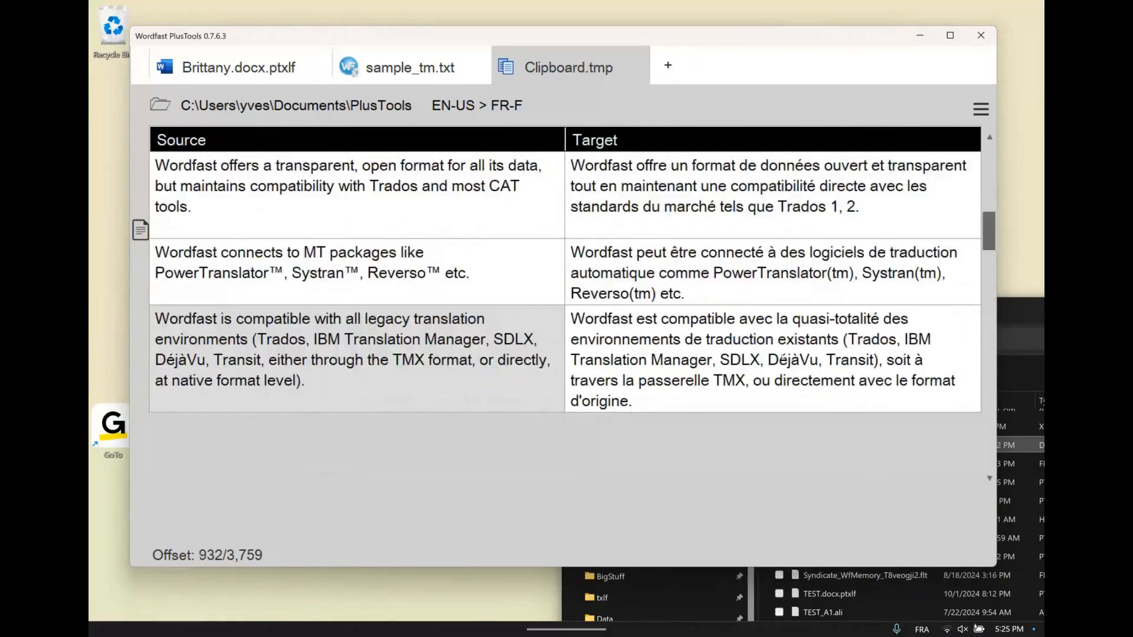
scroll(784, 356, up, 1)
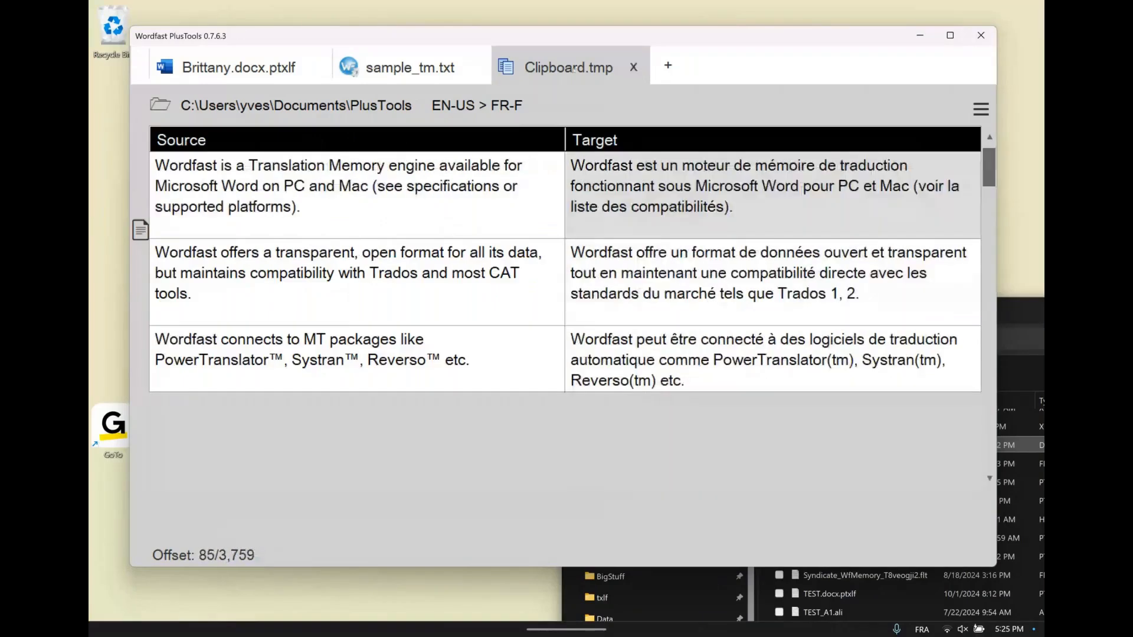
mouse_move(574, 69)
mouse_down()
mouse_move(598, 207)
mouse_move(567, 83)
mouse_up()
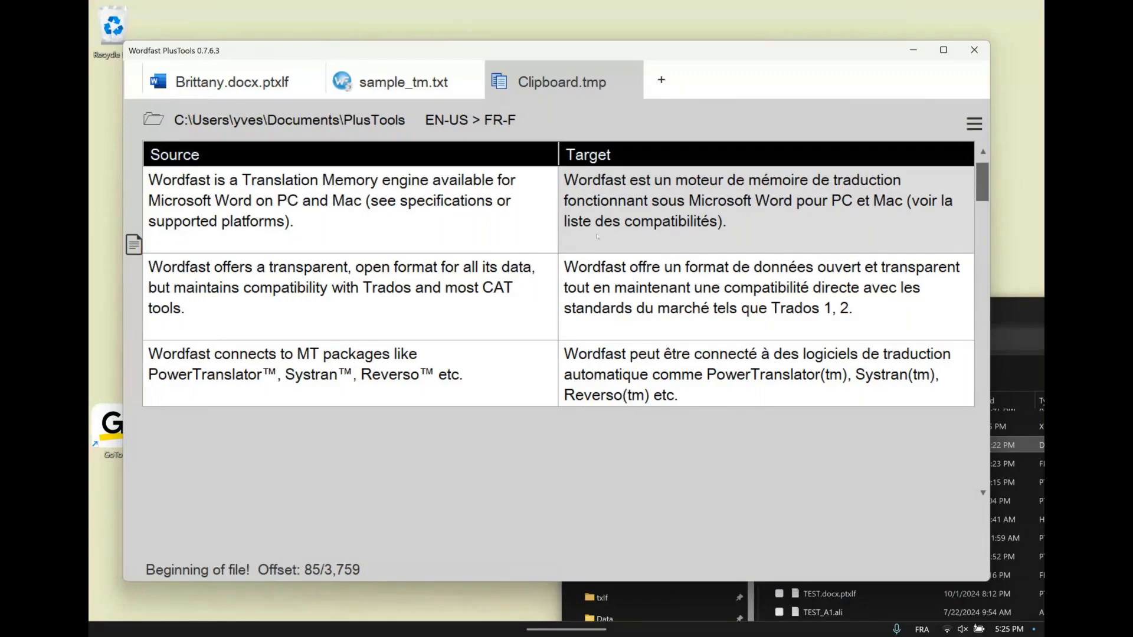
drag(700, 58, 698, 45)
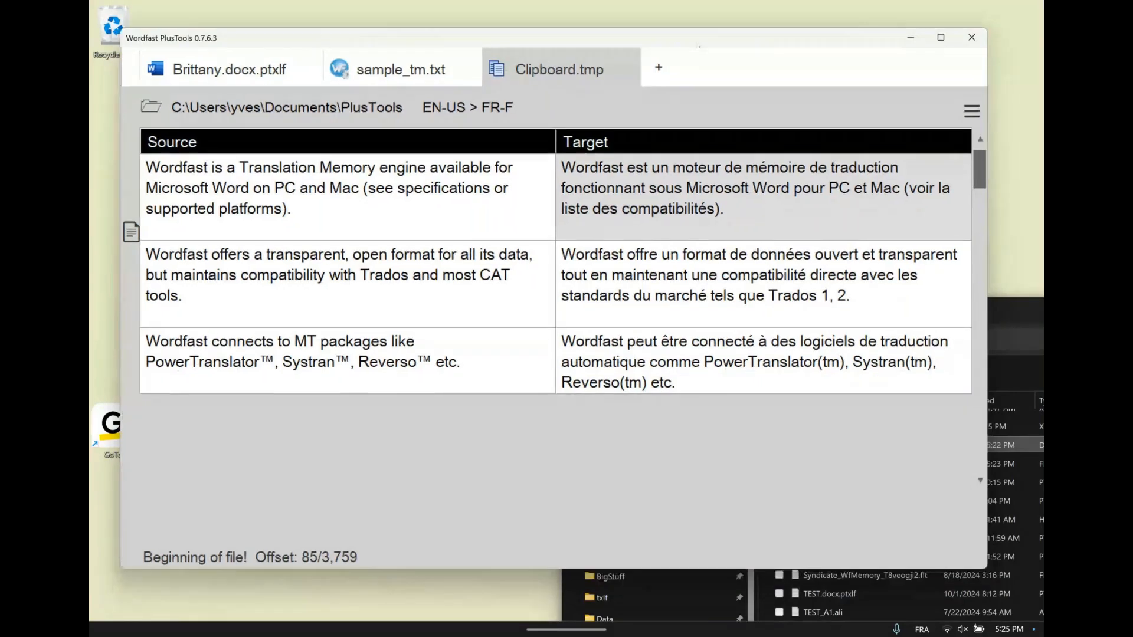
Switch to File Explorer and look through the files in the Documents > PlusTools folder
drag(1002, 317, 648, 158)
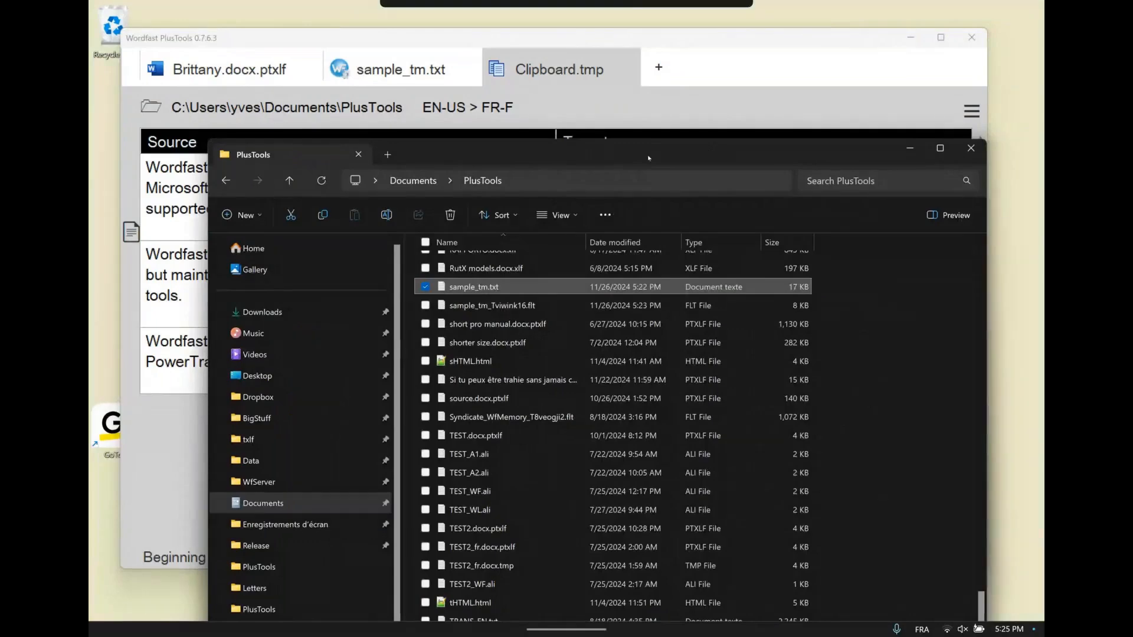
drag(647, 155, 647, 154)
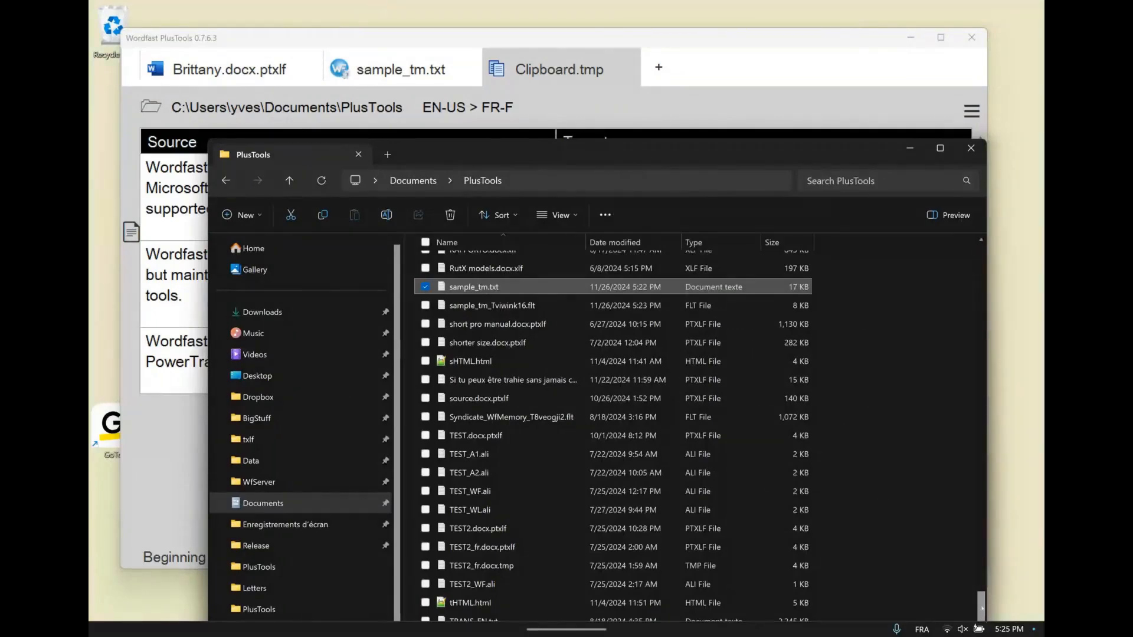
drag(982, 608, 972, 464)
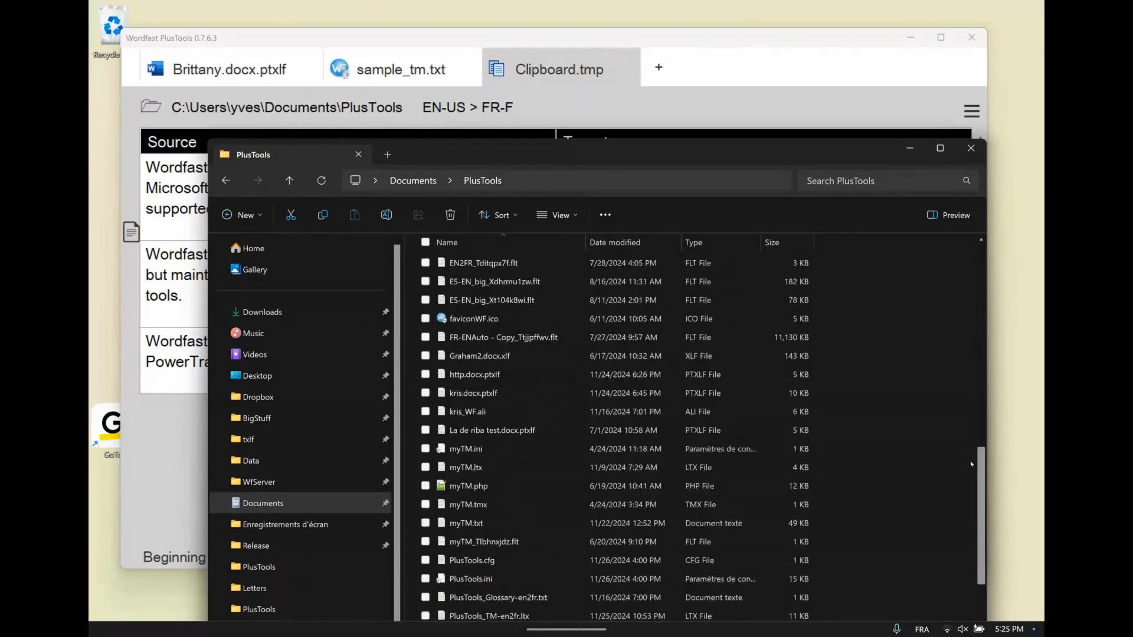
drag(982, 476, 977, 338)
drag(714, 150, 703, 147)
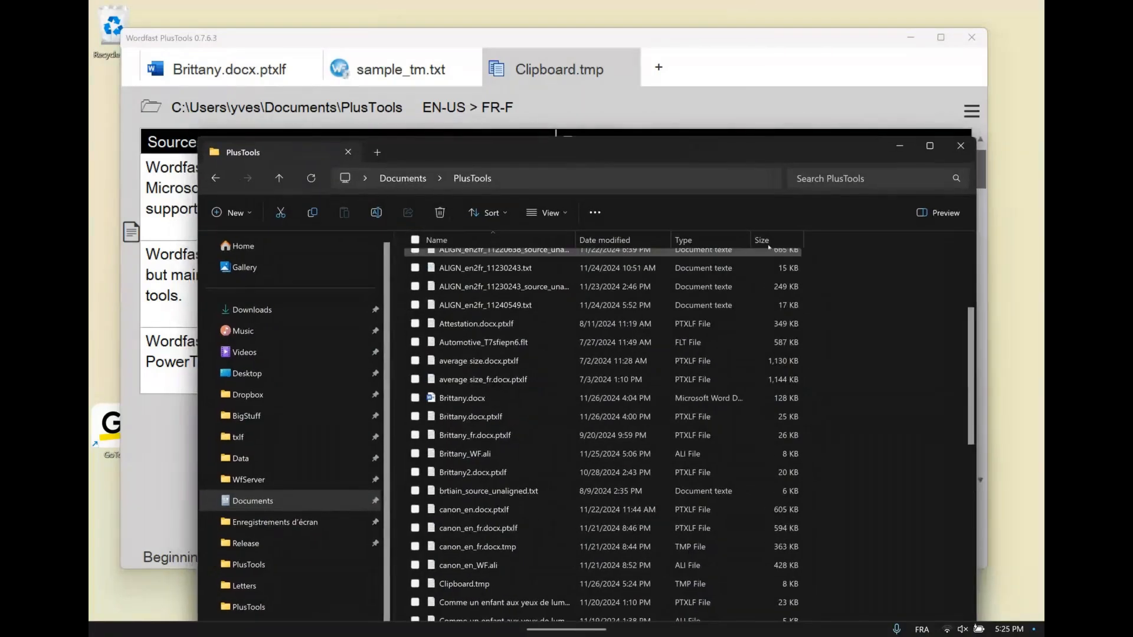
scroll(964, 282, up, 4)
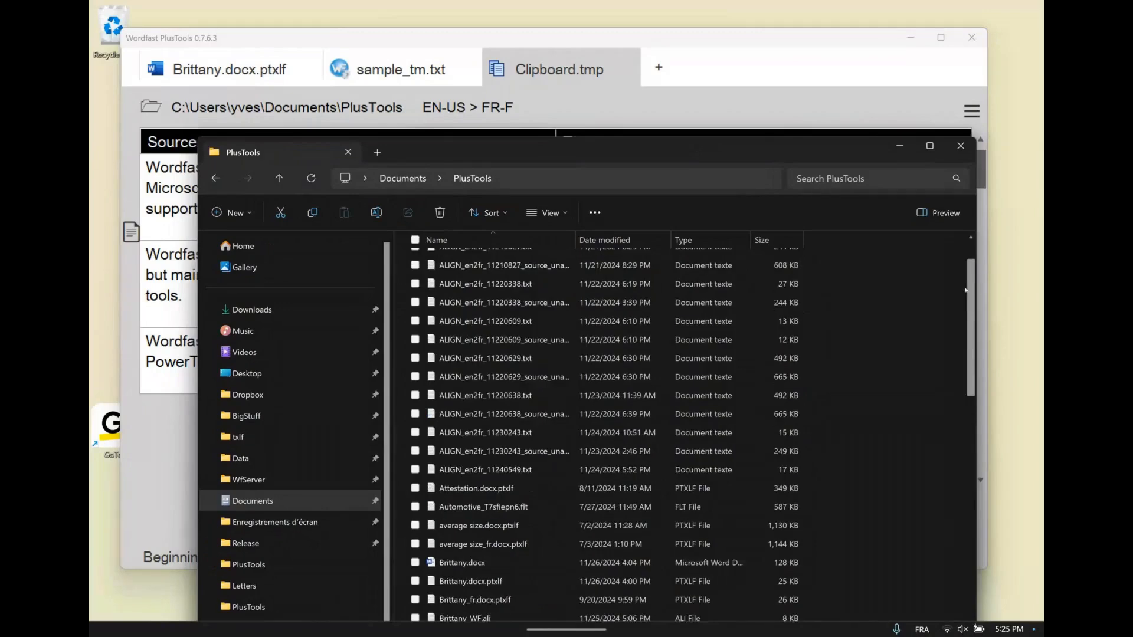
scroll(965, 282, down, 12)
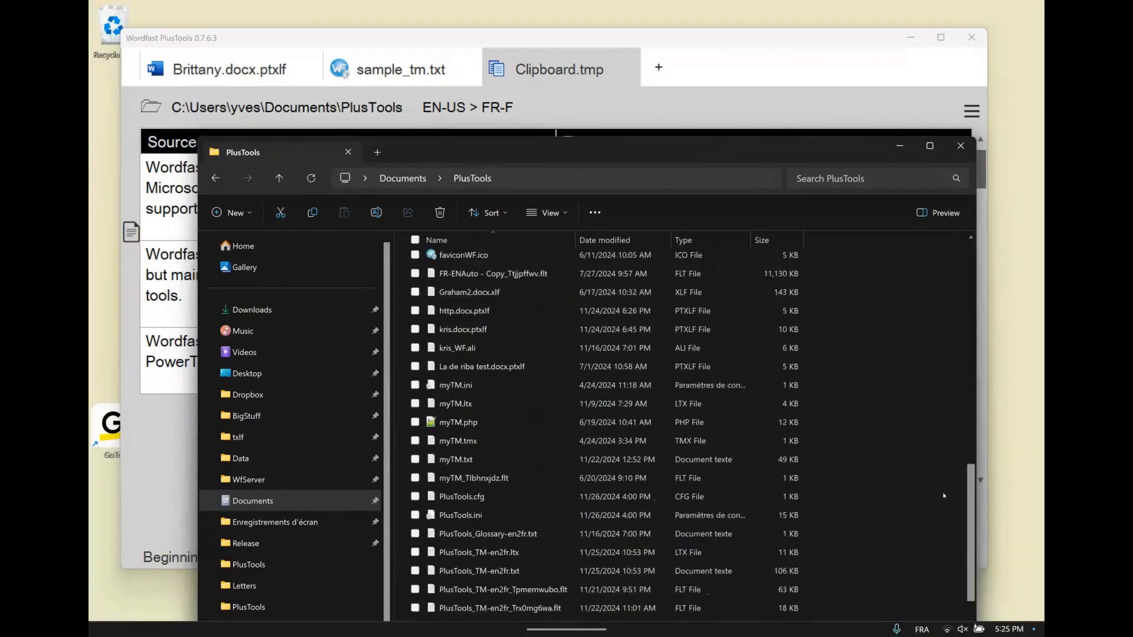
scroll(943, 499, down, 2)
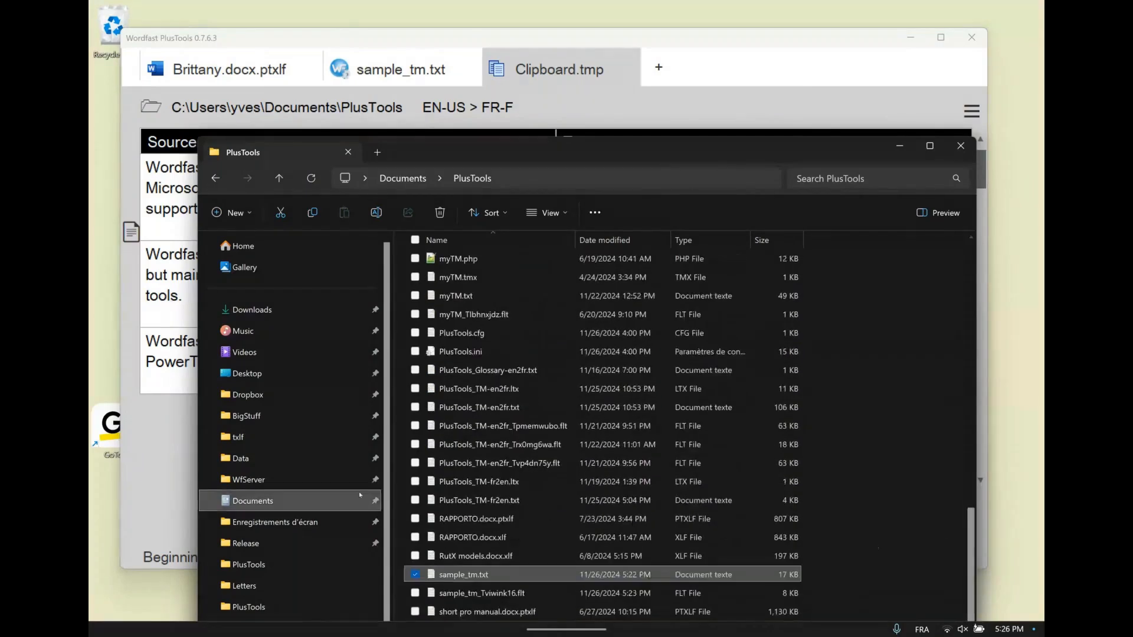
Browse to the BigStuff > WfData > Memories folder, keep its window clear of PlusTools, and open an empty PlusTools tab
click(278, 503)
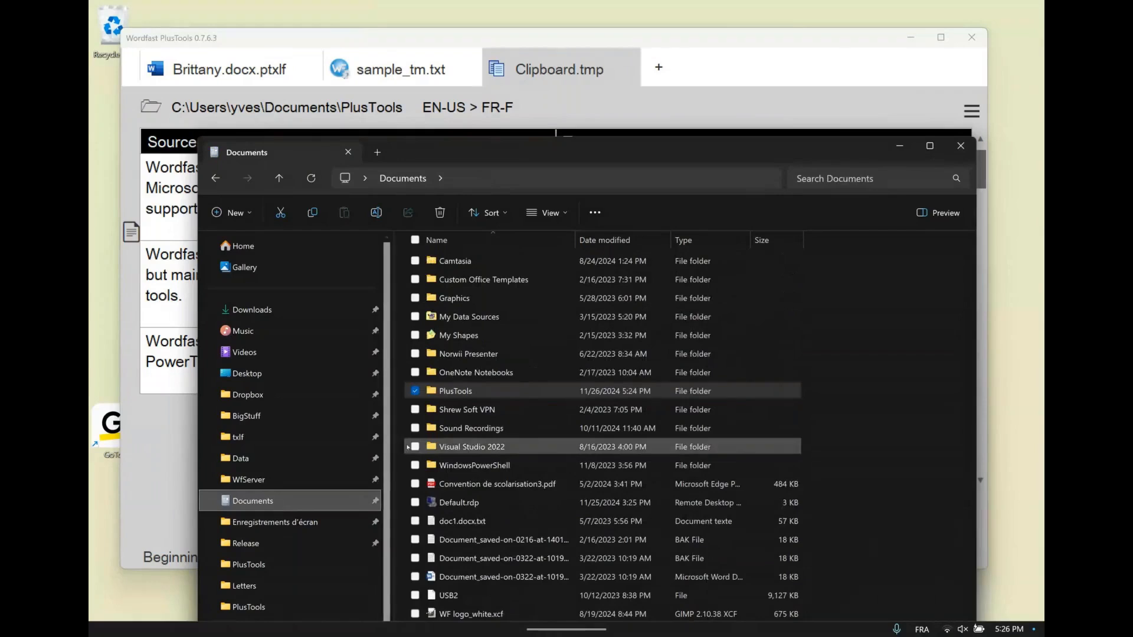
click(270, 417)
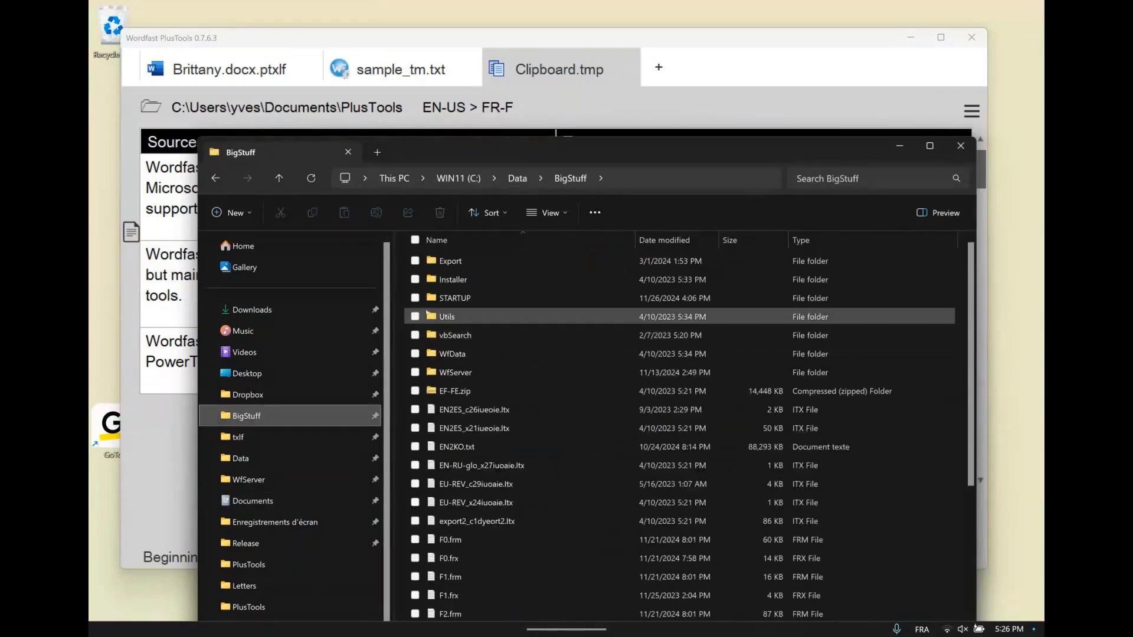
double_click(430, 354)
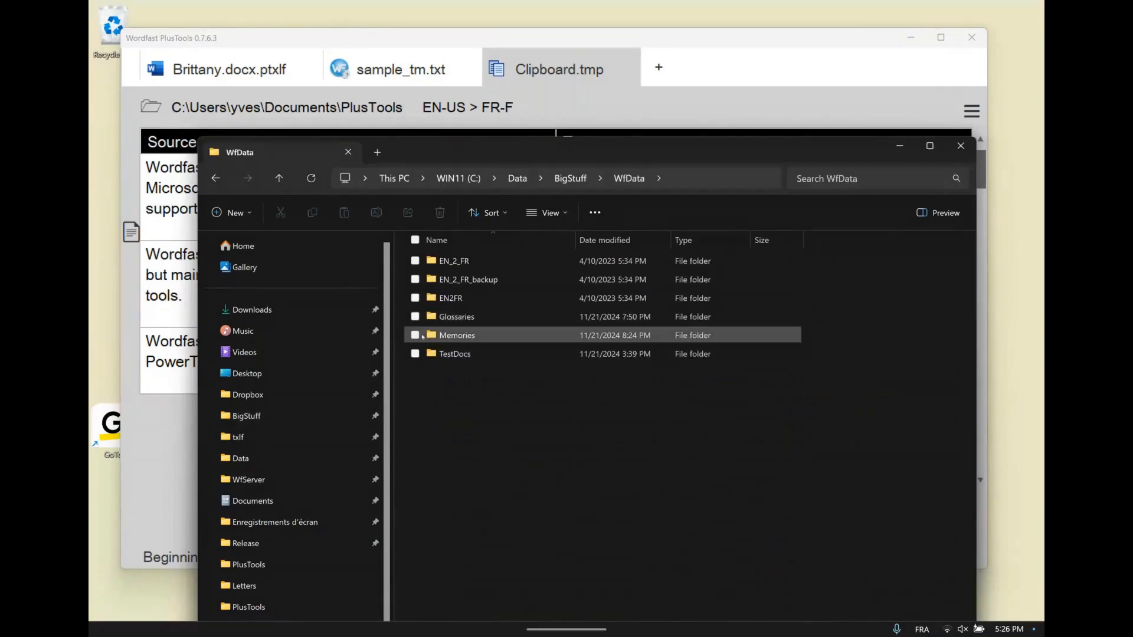
double_click(422, 336)
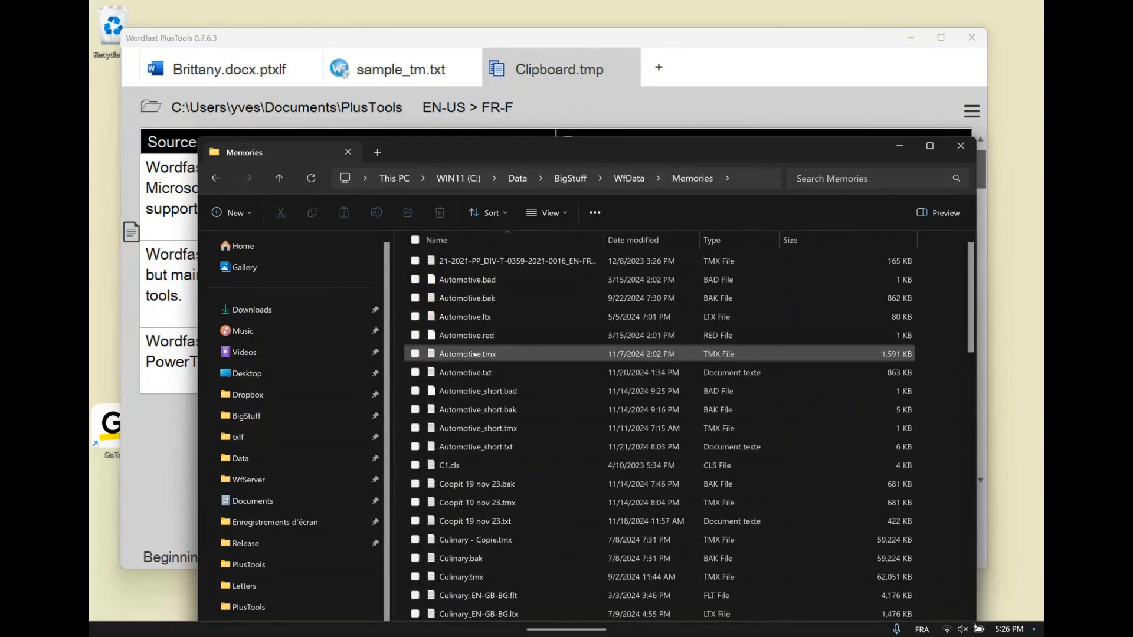
click(464, 373)
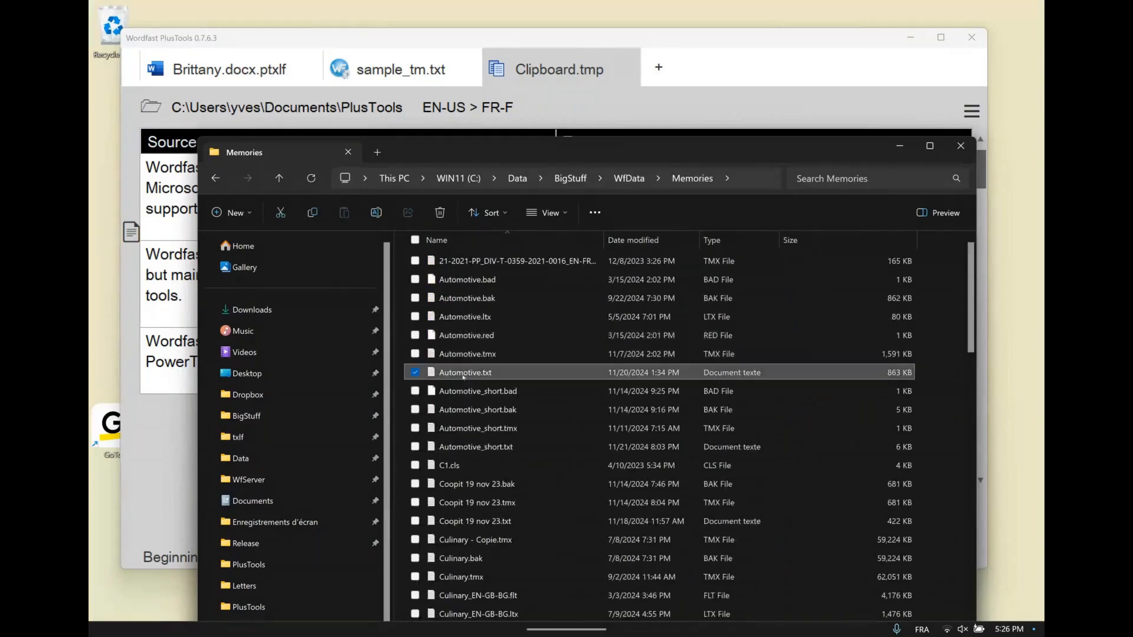
drag(631, 149, 544, 335)
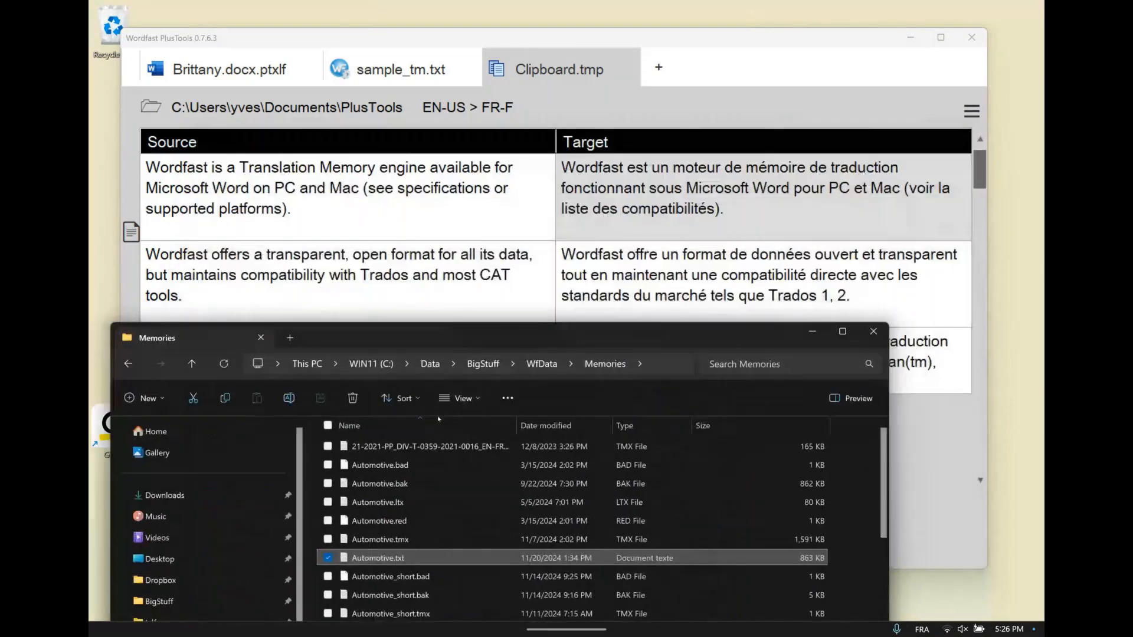
click(659, 68)
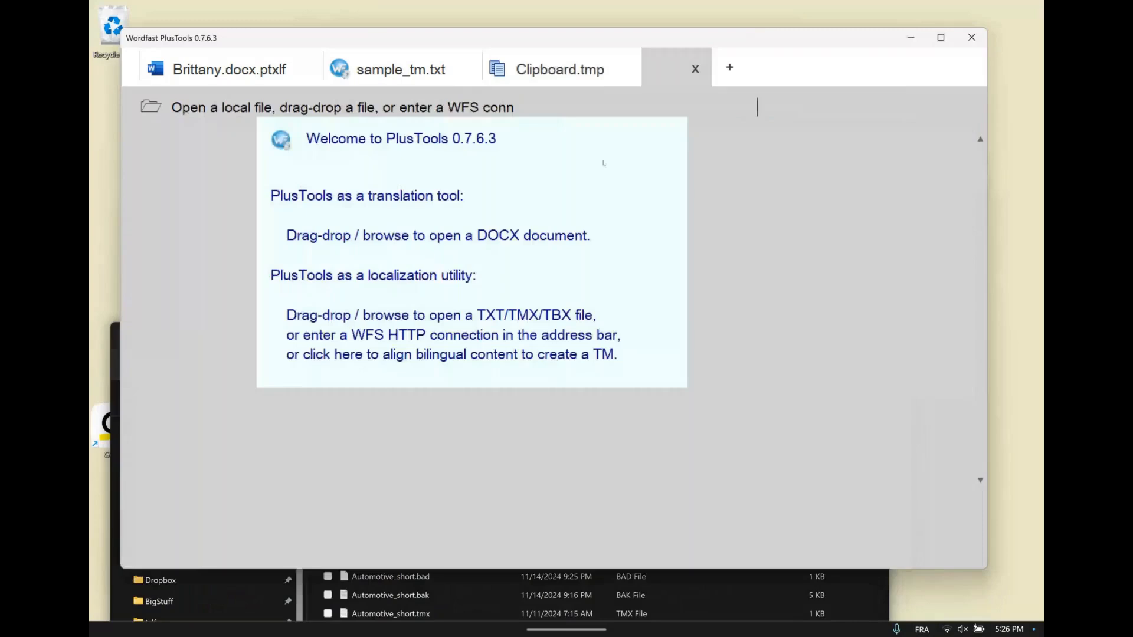
click(390, 613)
drag(642, 340, 675, 308)
drag(382, 587, 596, 214)
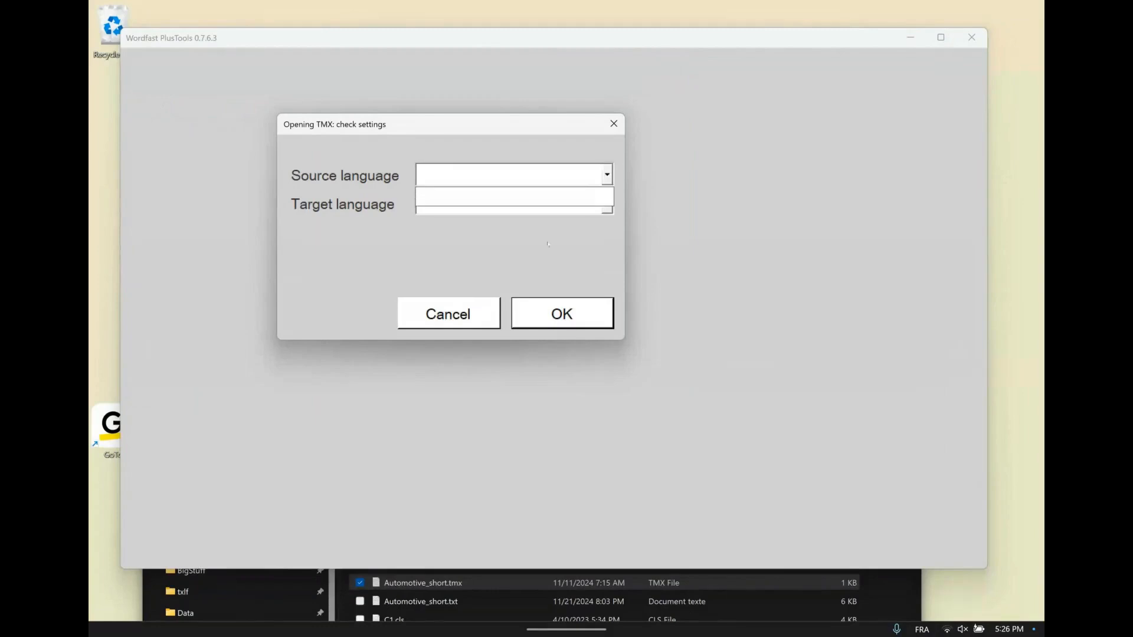
click(436, 317)
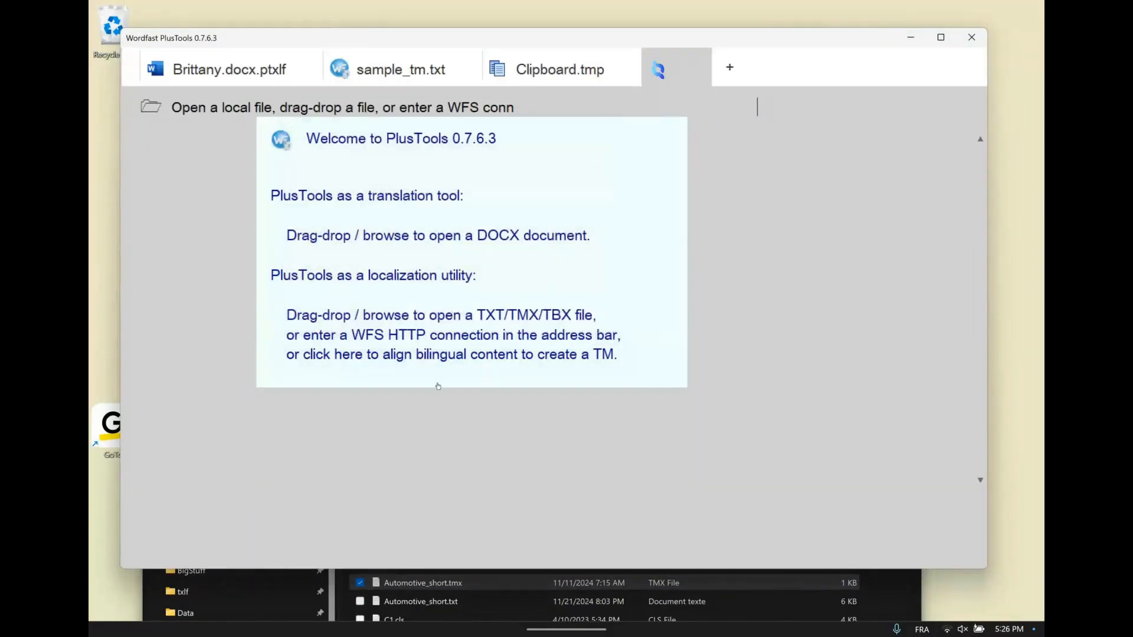
Load syn - Copy.tmx from the Memories folder into the empty tab with source language EN-US and target language CS
click(459, 592)
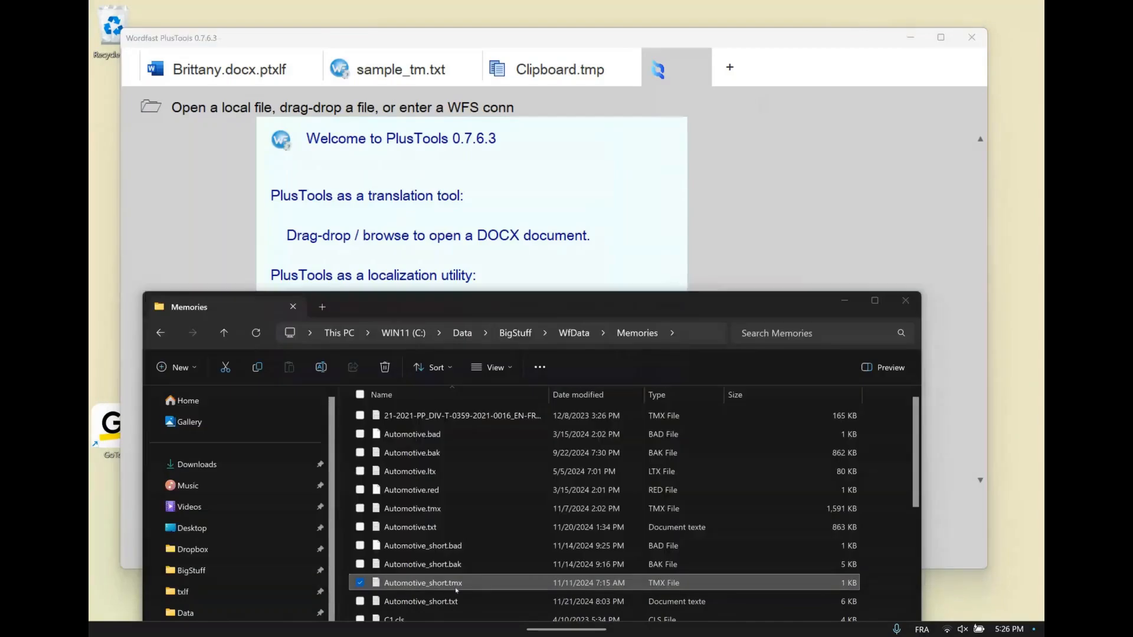
drag(635, 311, 648, 226)
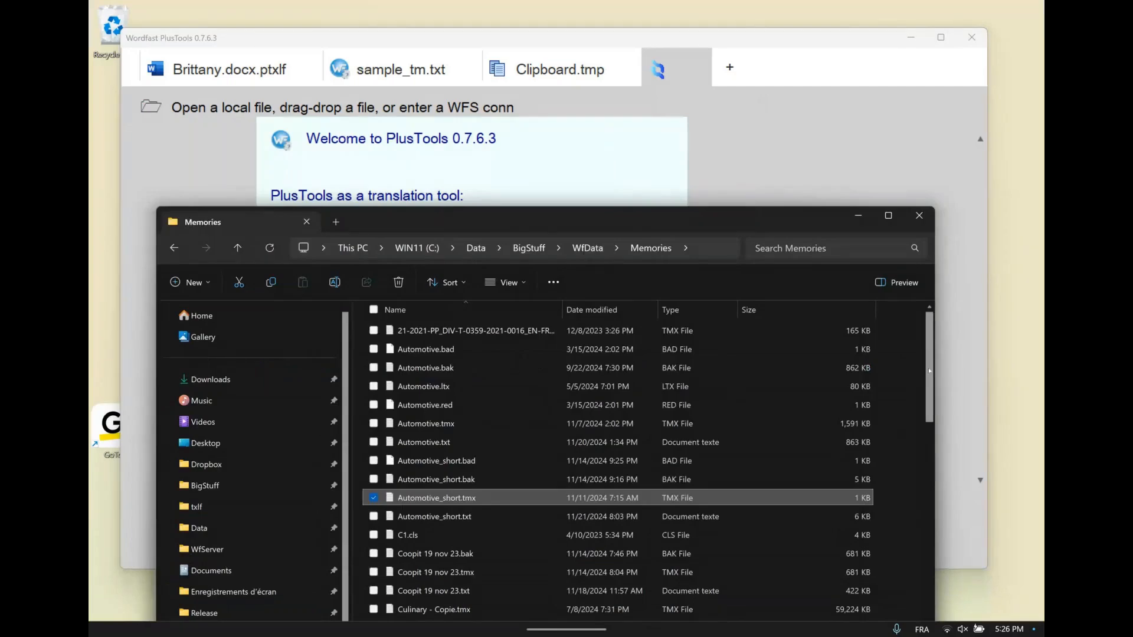
drag(929, 372, 911, 579)
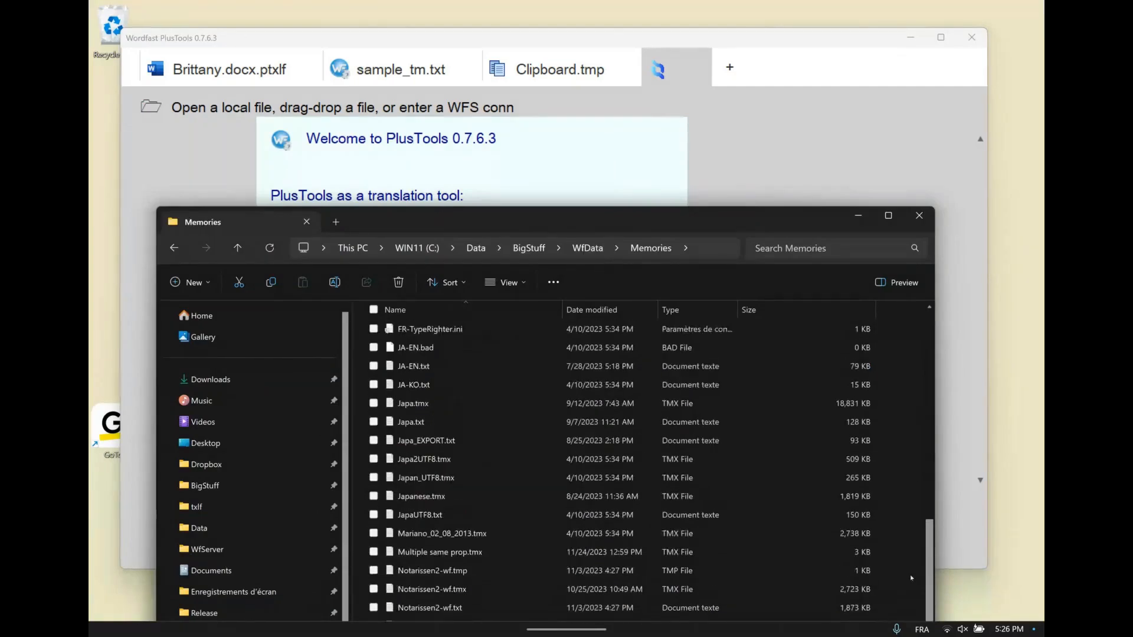
scroll(911, 578, down, 5)
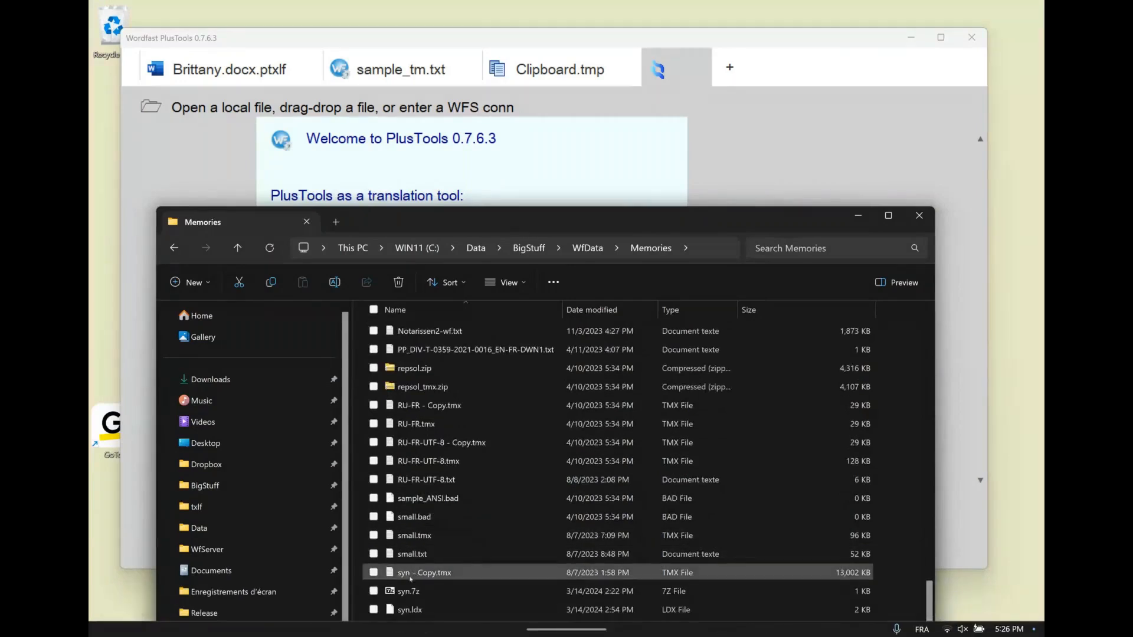
drag(403, 574, 614, 194)
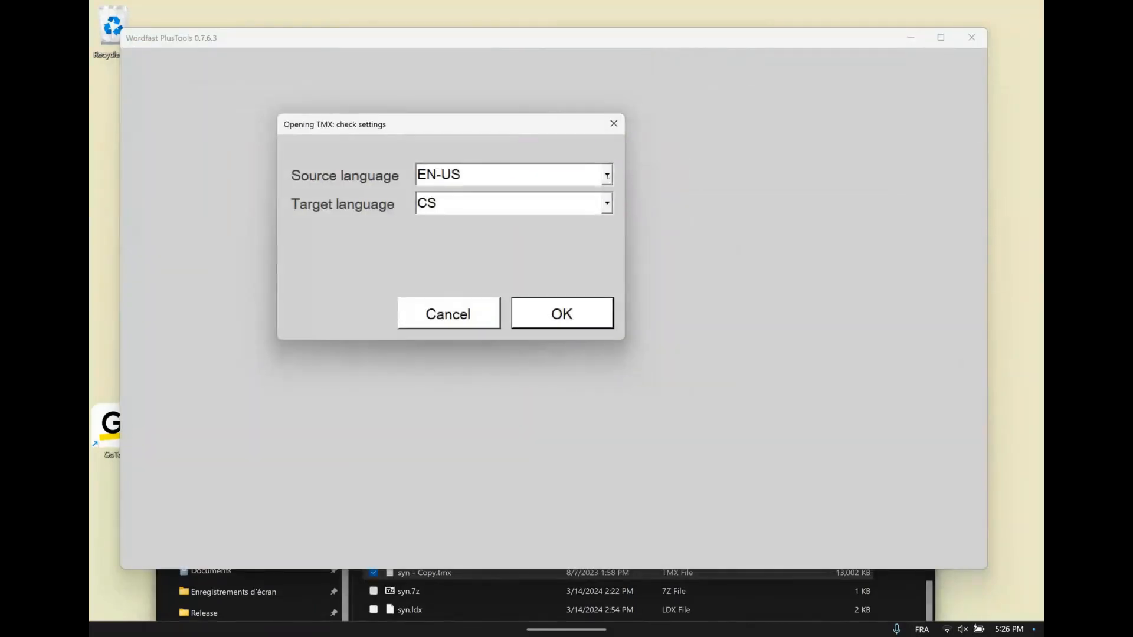
click(607, 175)
click(607, 176)
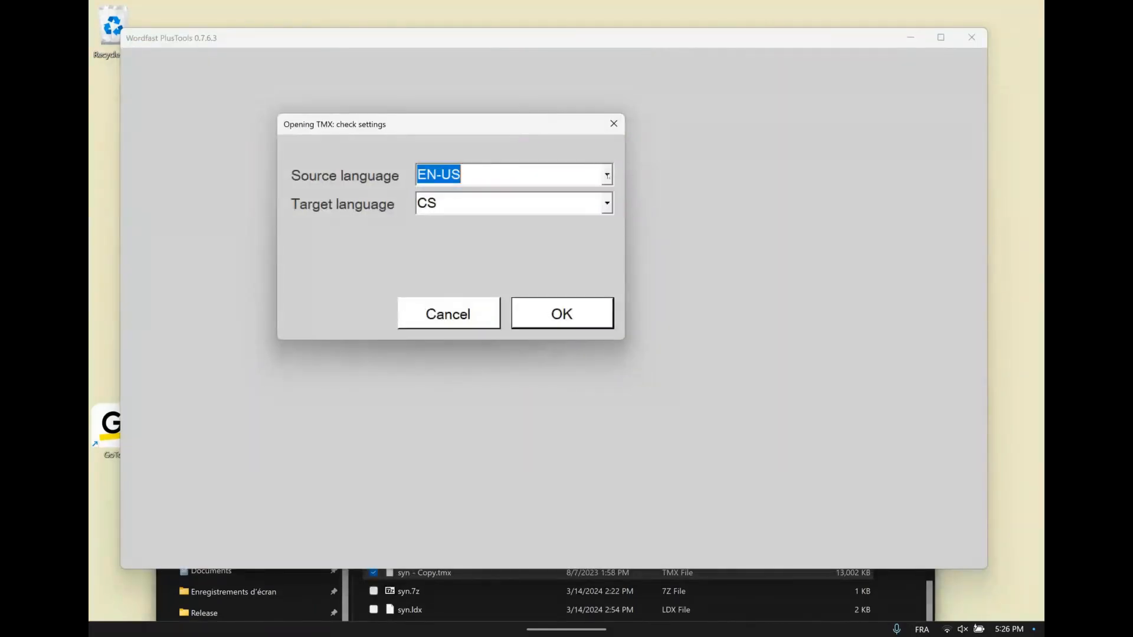
click(606, 205)
click(606, 205)
click(561, 321)
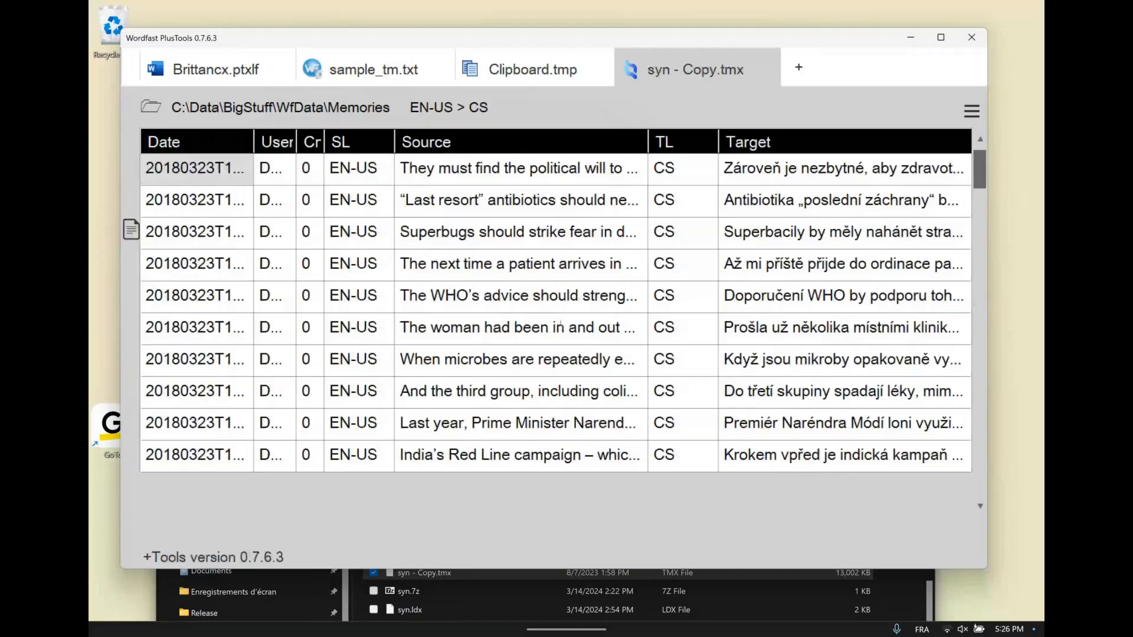
Show only the Source and Target columns of syn - Copy.tmx, count its lines and display the available file commands
click(518, 144)
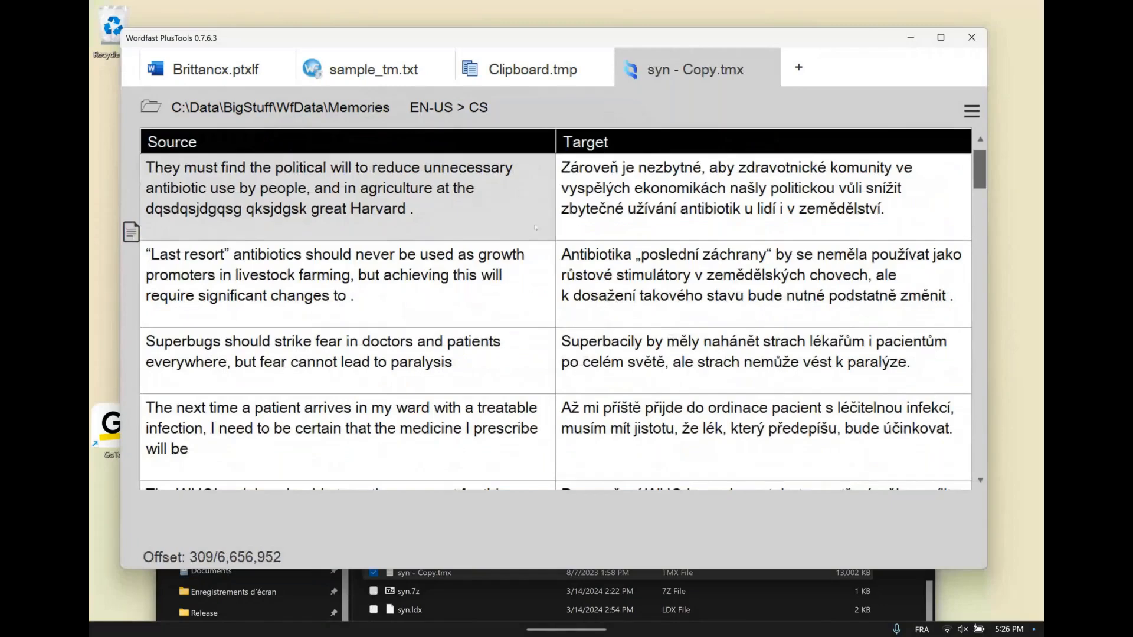
key(Right)
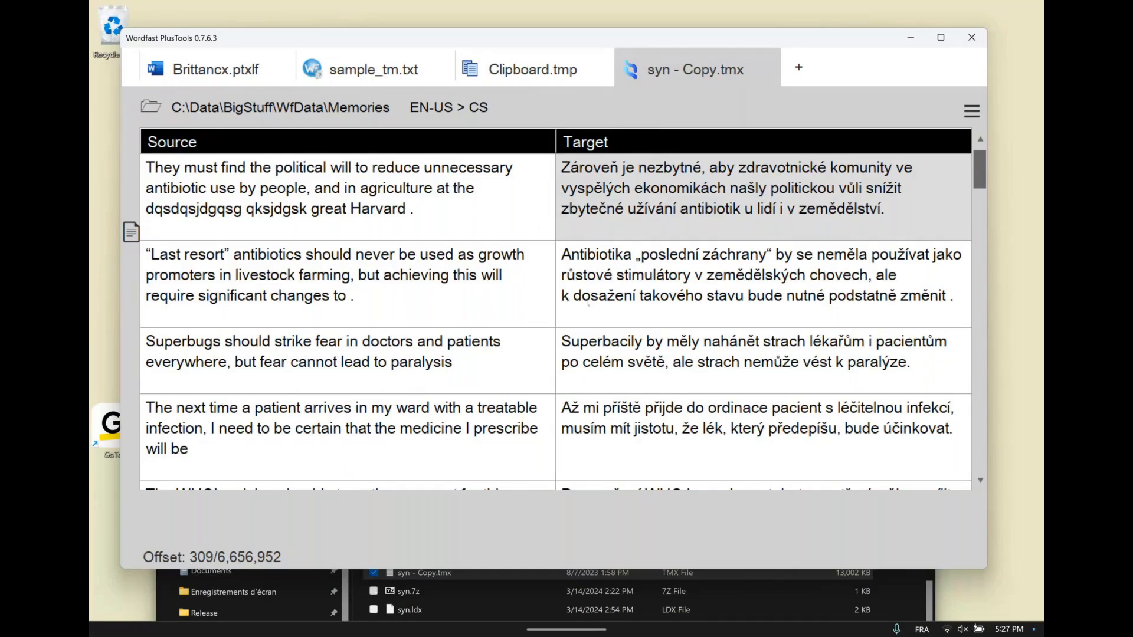
key(Down)
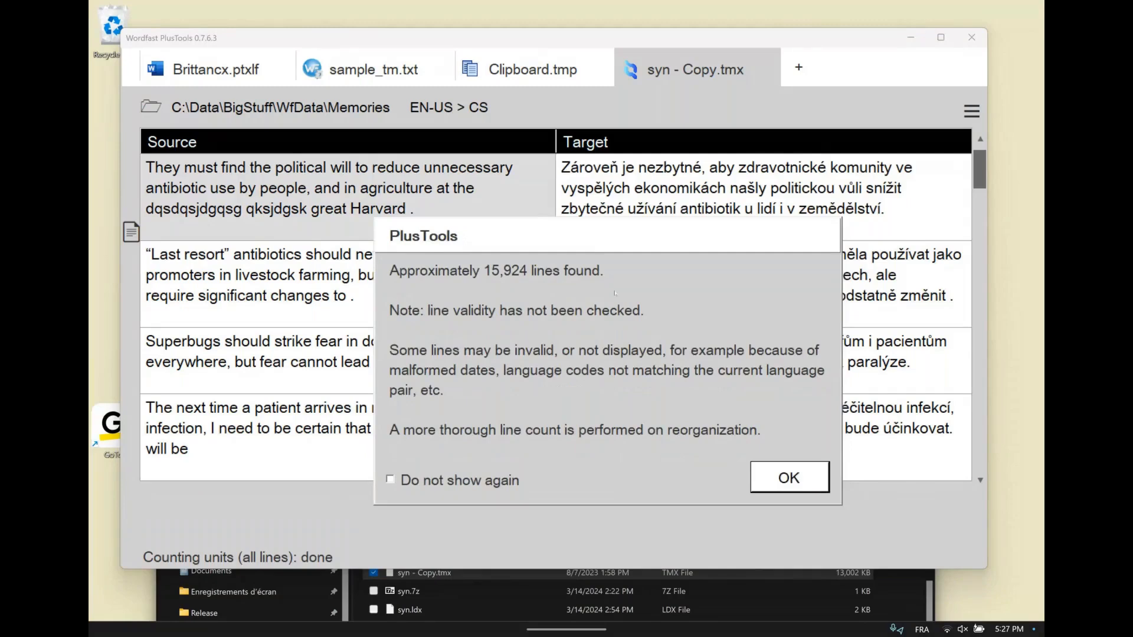
click(782, 479)
click(970, 112)
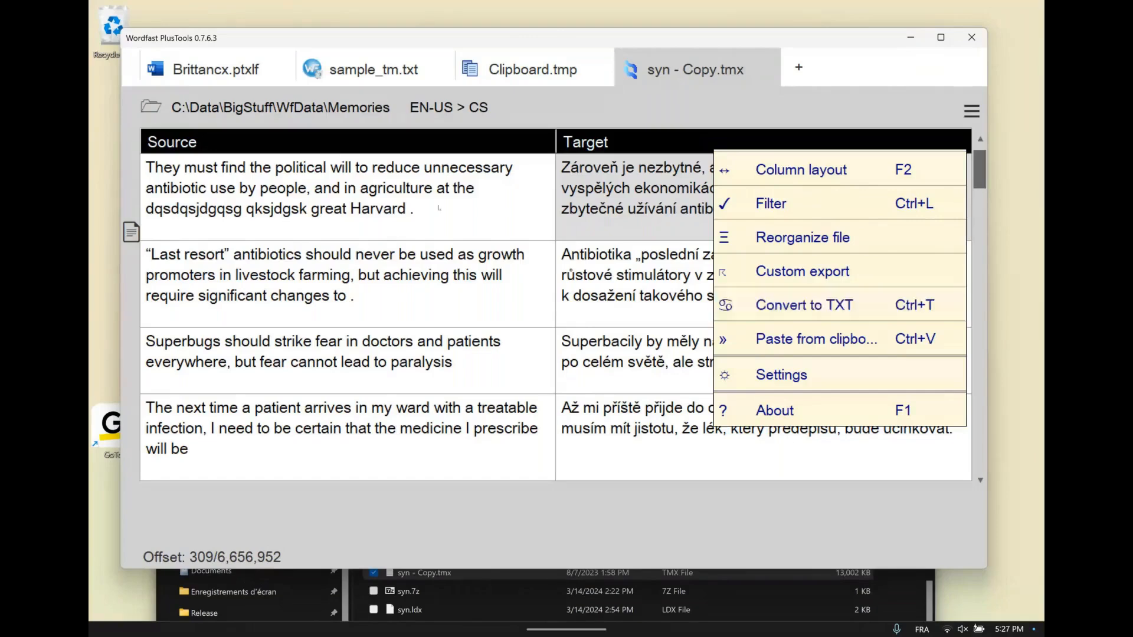
Convert the filtered entries of sample_tm.txt to TMX and open sample_tm.tmx in a new tab as EN-US to FR-FR
click(379, 69)
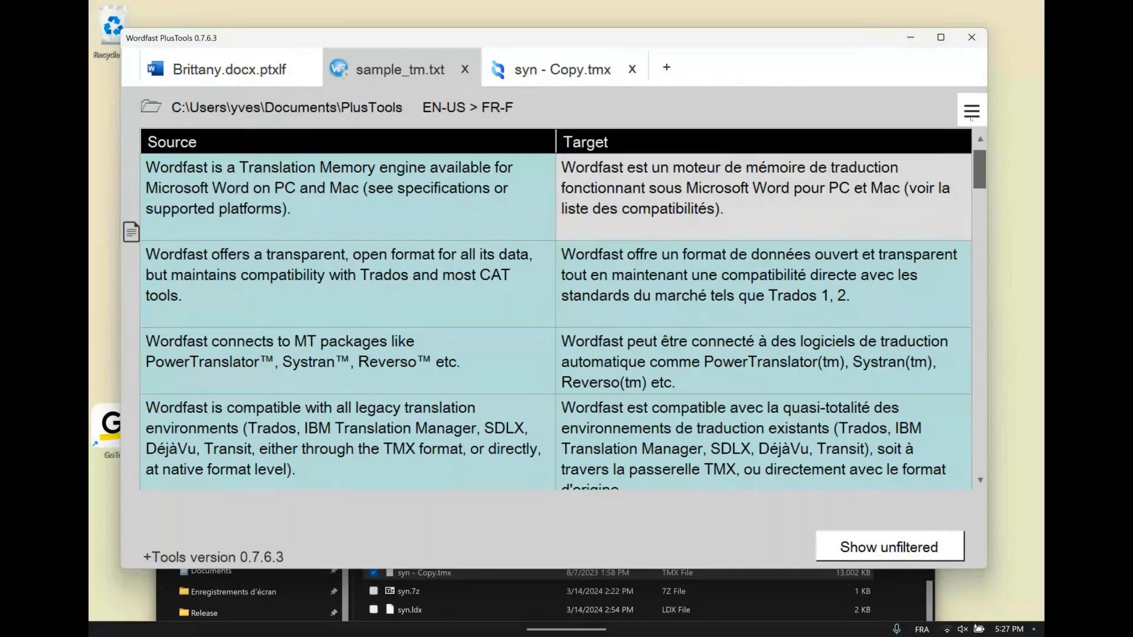
click(970, 113)
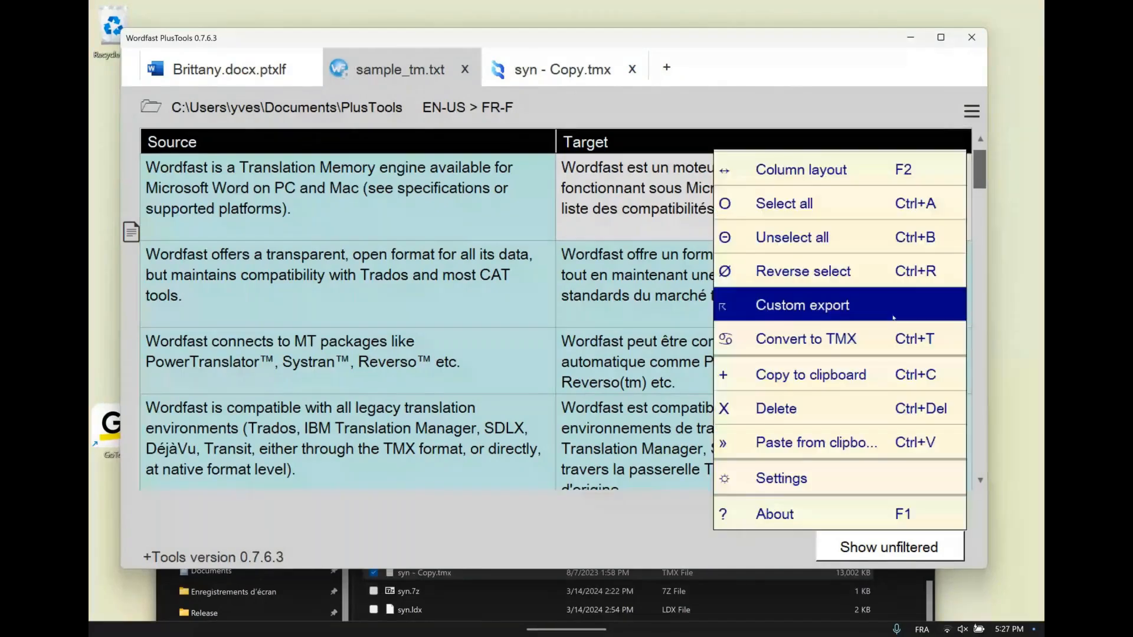
click(837, 342)
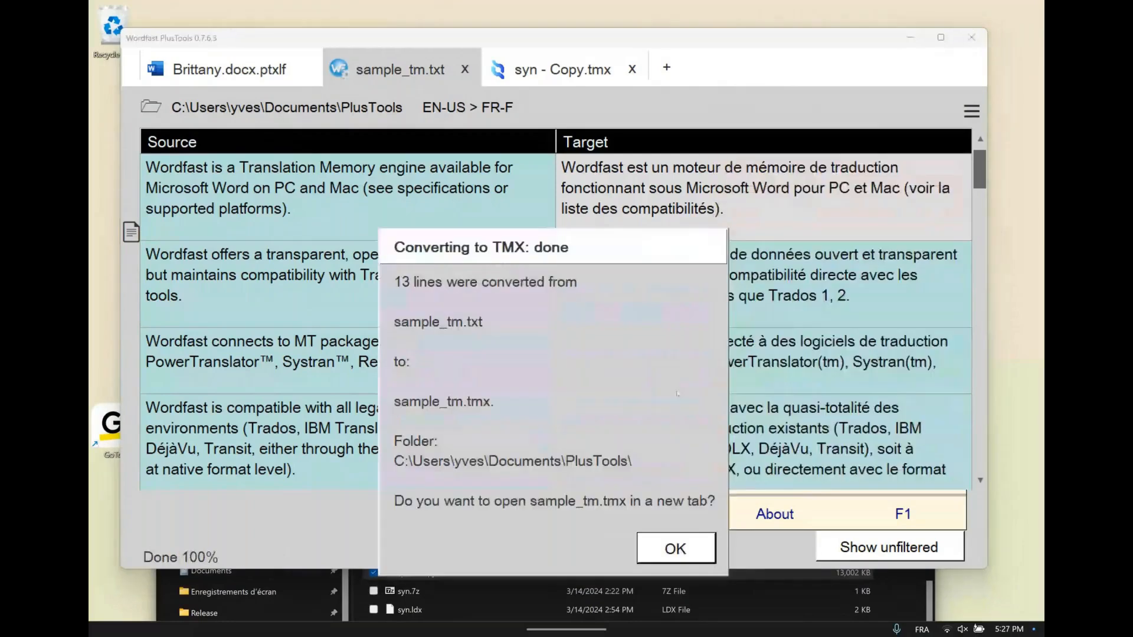
click(647, 547)
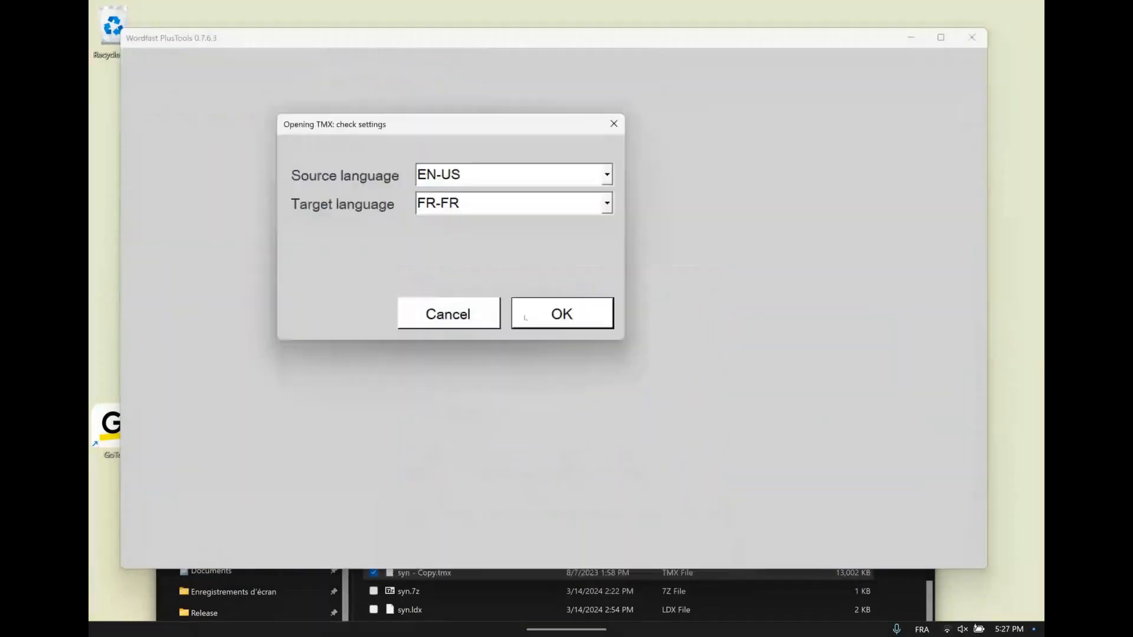
click(526, 315)
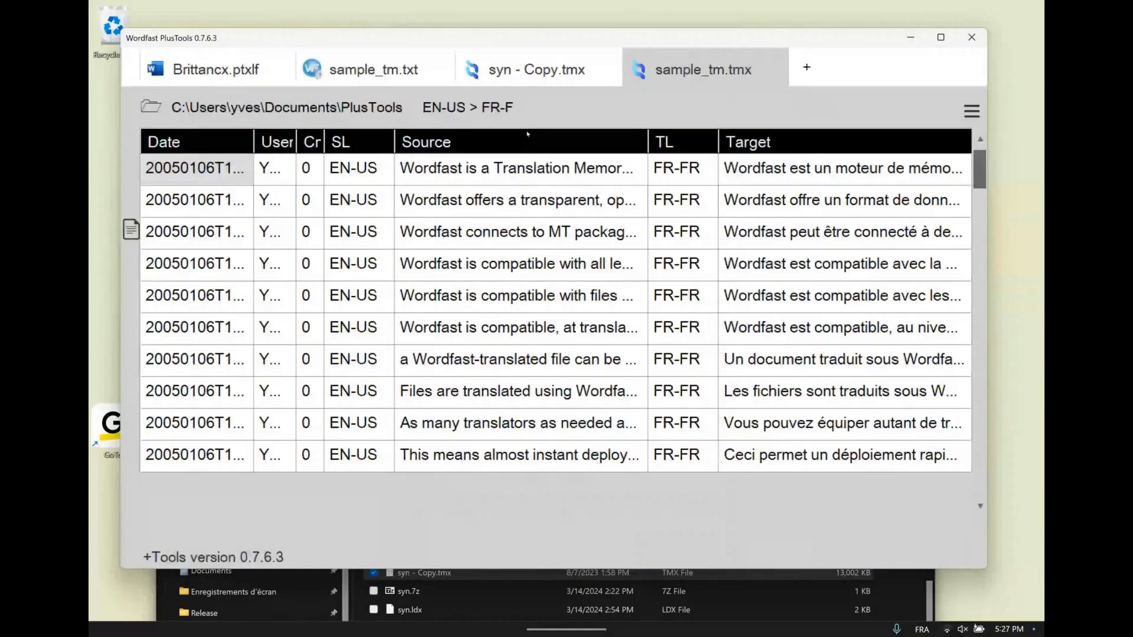
Switch sample_tm.tmx from the all-column view to showing only the Source and Target columns
mouse_move(571, 113)
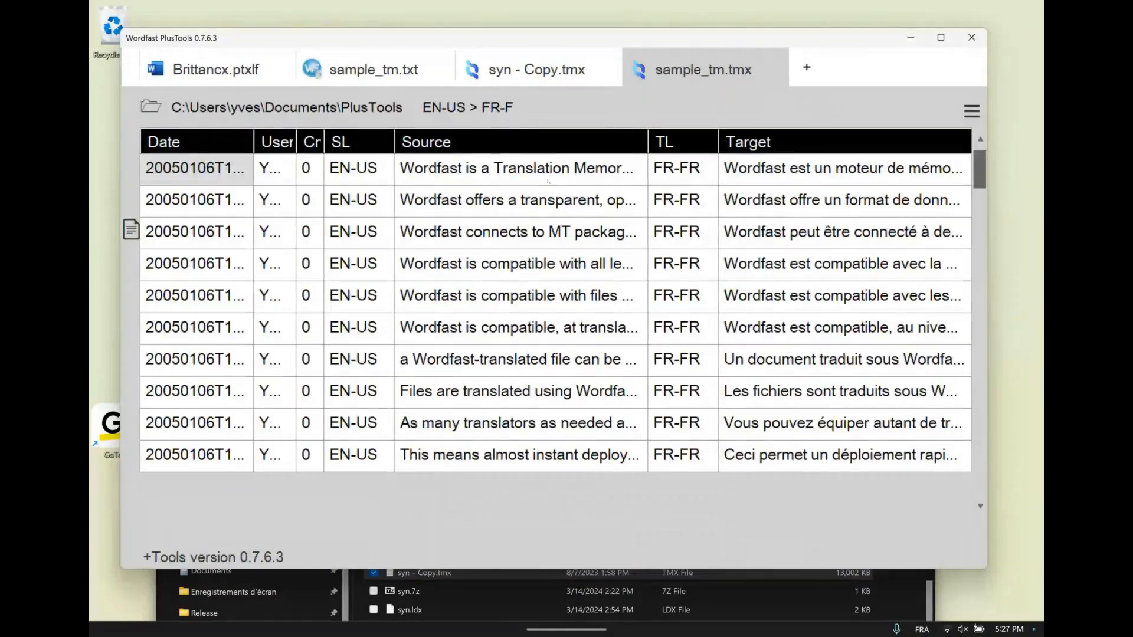
click(525, 229)
mouse_move(771, 70)
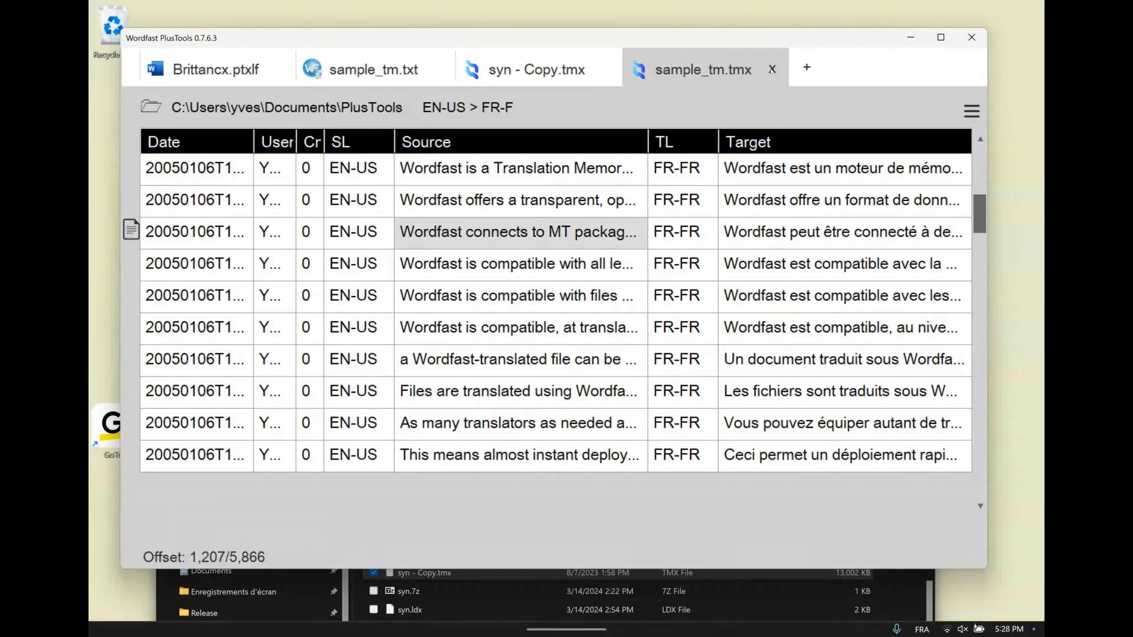
click(565, 148)
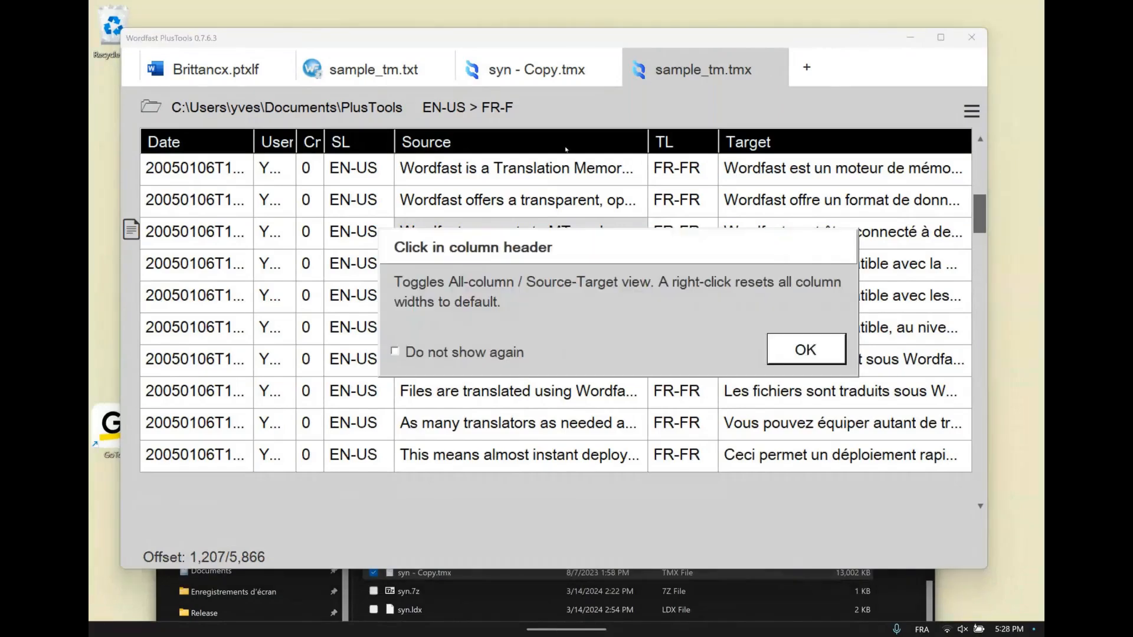
click(806, 349)
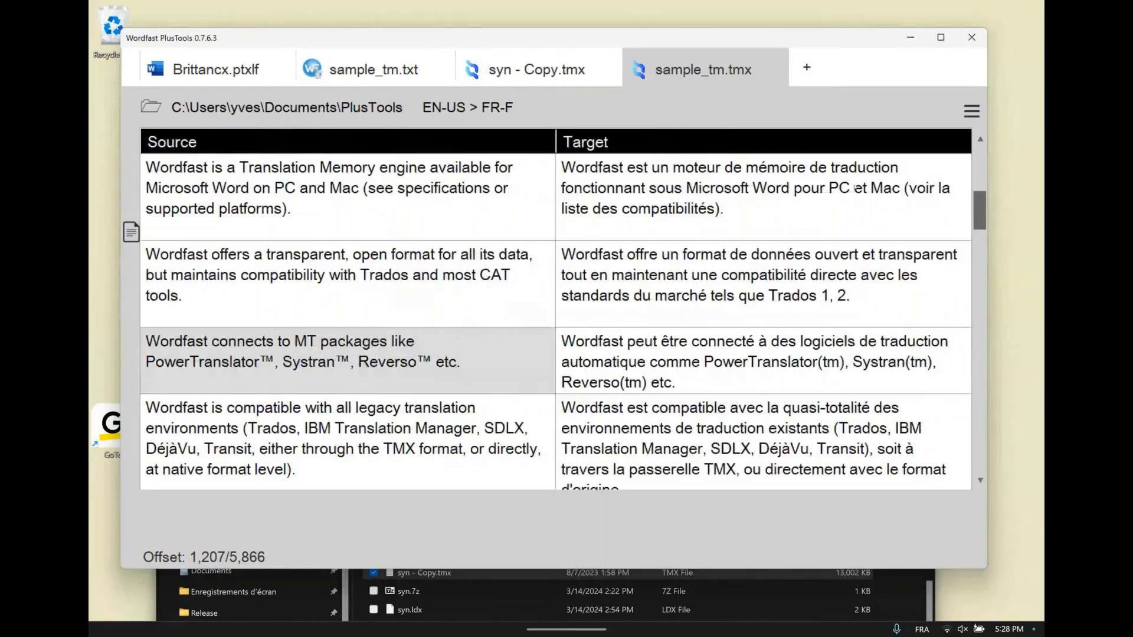
Review the suspicious and redundancy filter options available for sample_tm.tmx, and leave the filter dialog without applying anything
click(971, 110)
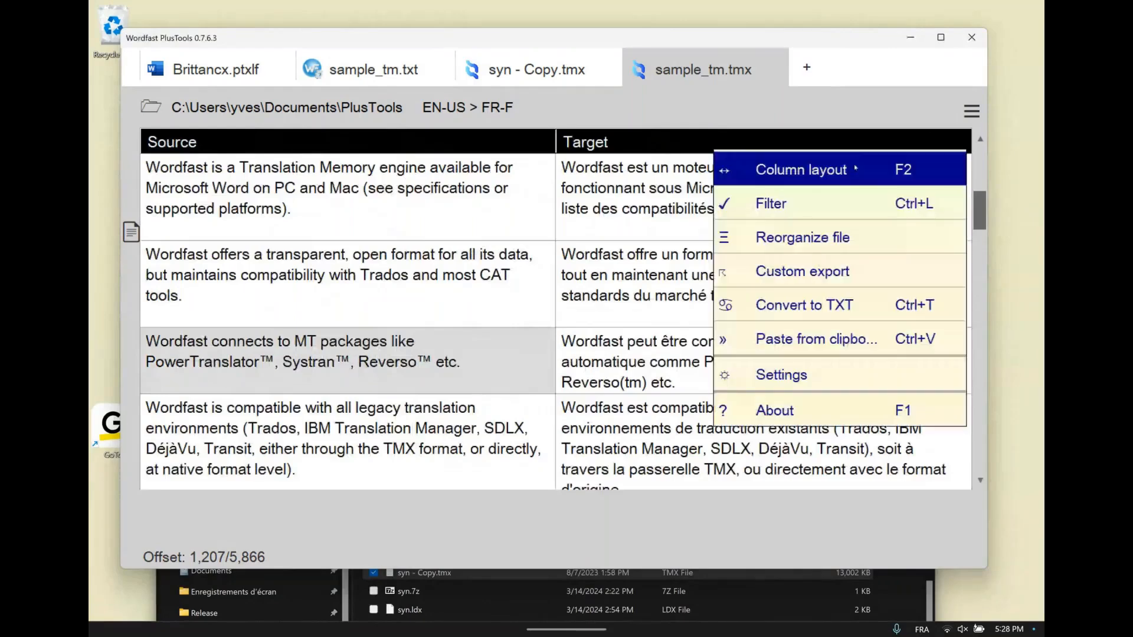
click(814, 204)
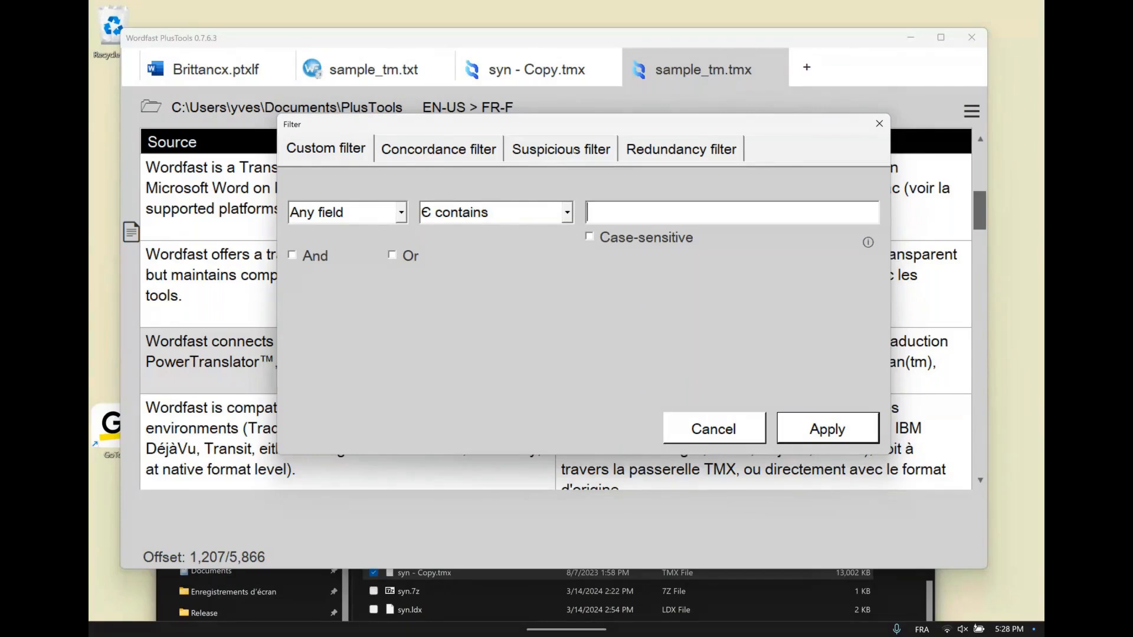
click(575, 150)
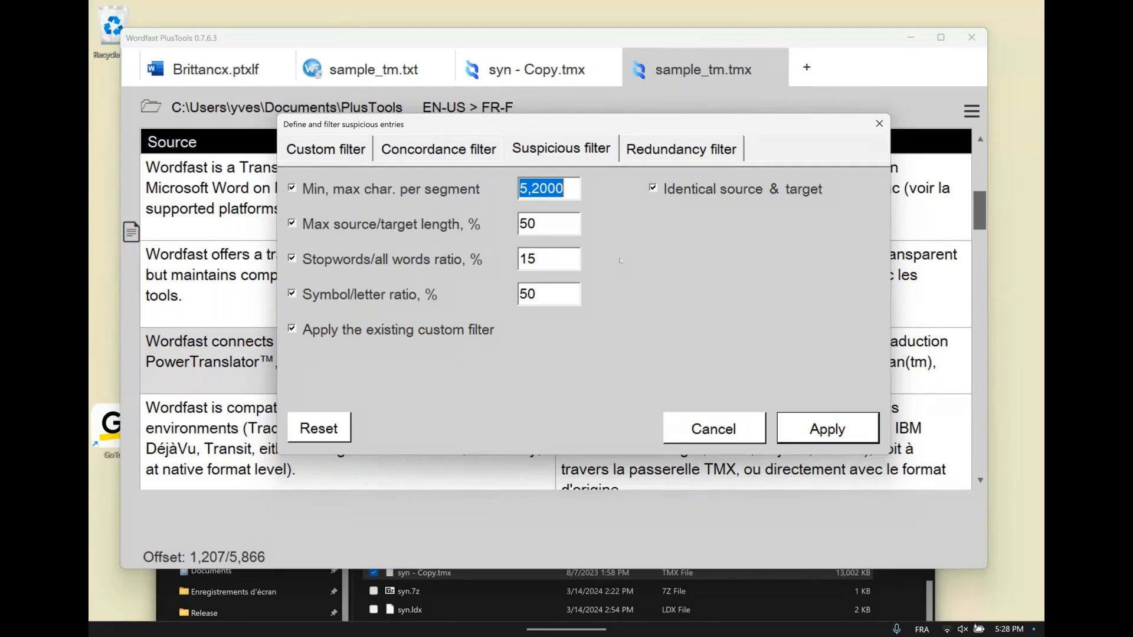
click(691, 147)
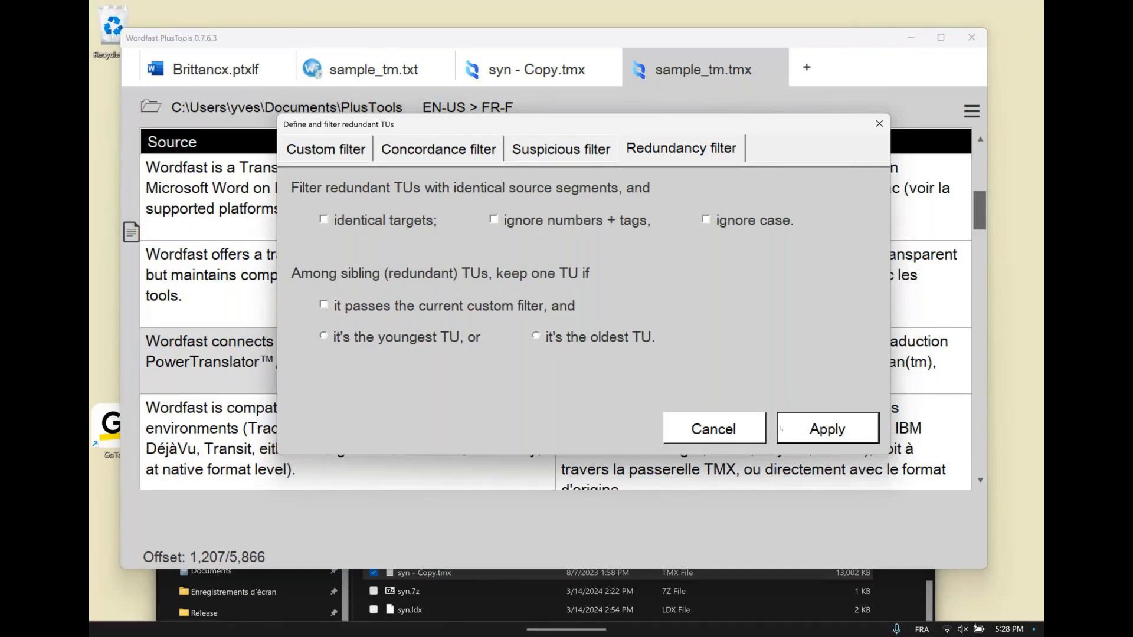
click(743, 431)
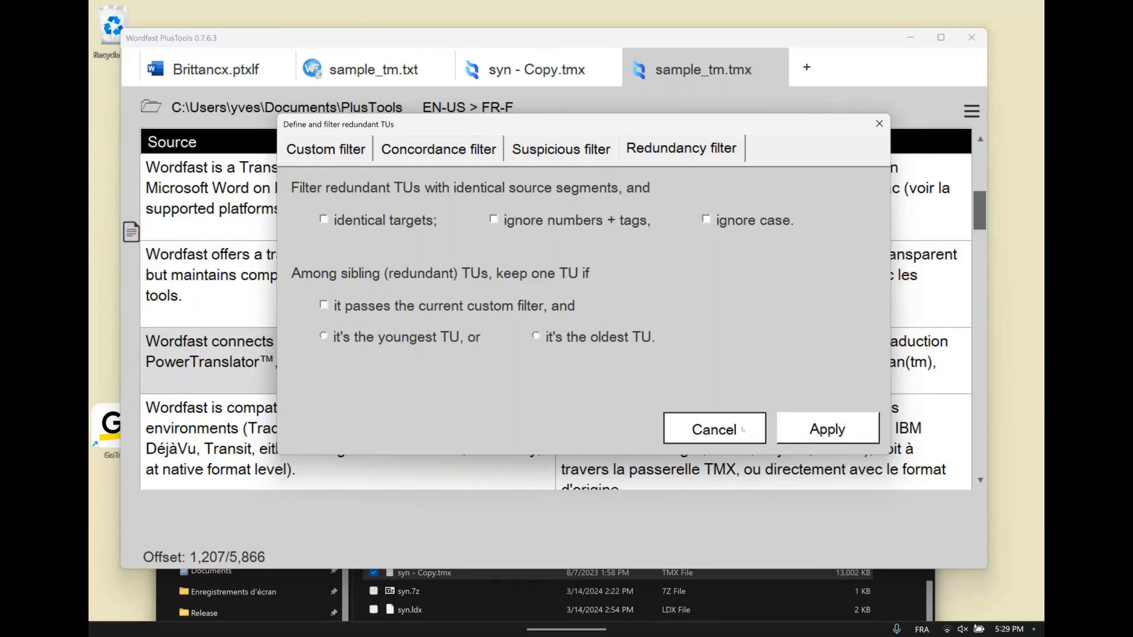
click(743, 430)
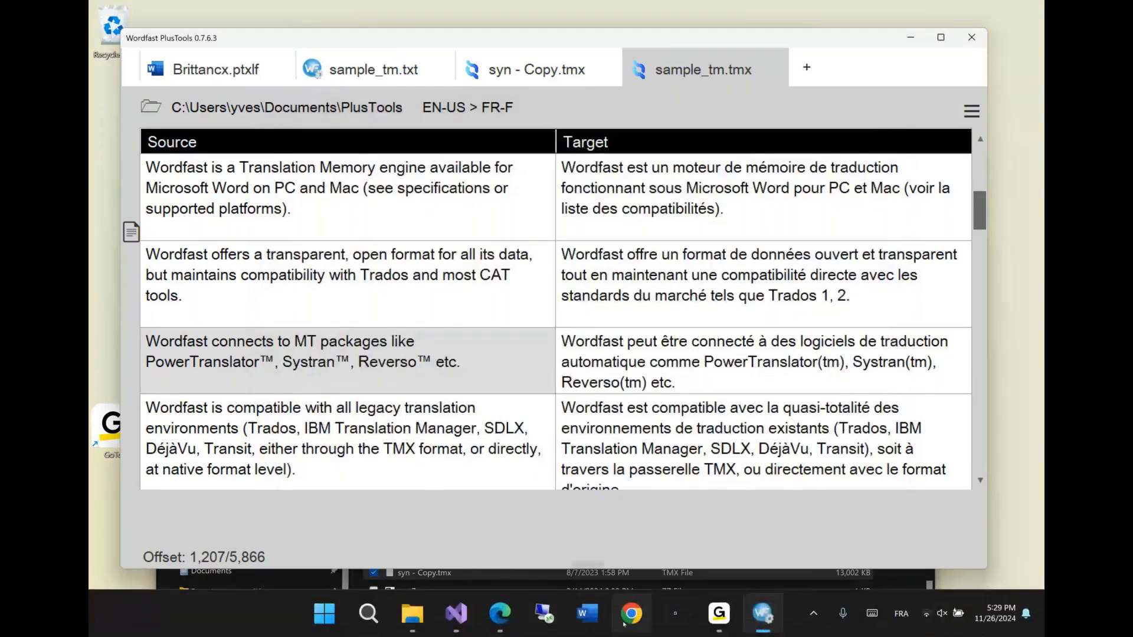
Switch to the Microsoft Edge browser and make its window taller and wider
click(500, 614)
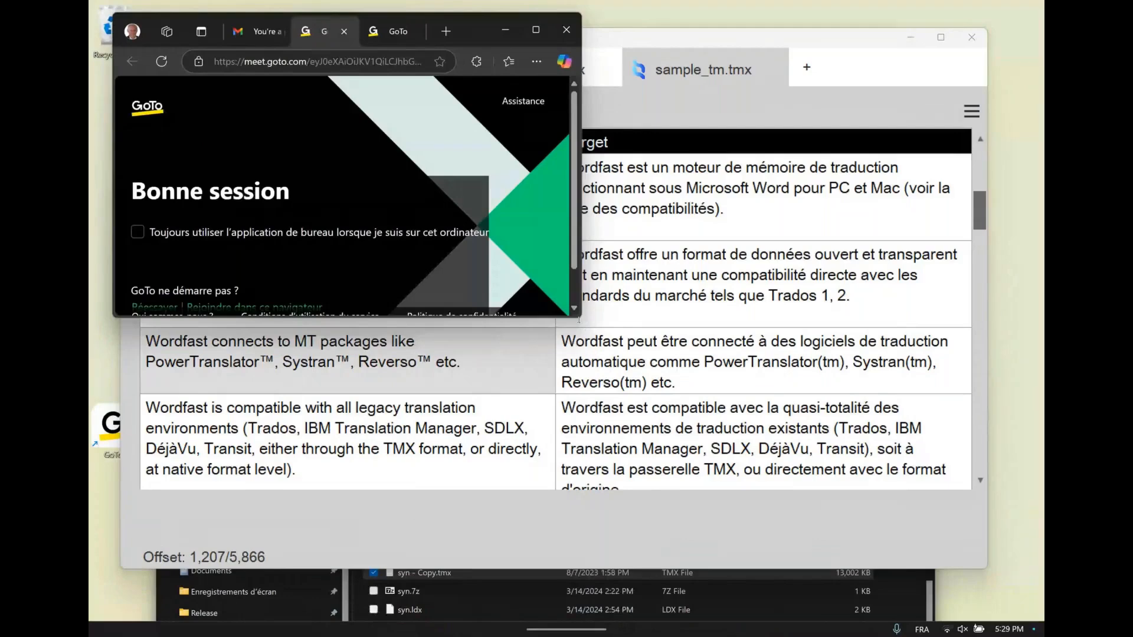
drag(578, 320, 579, 507)
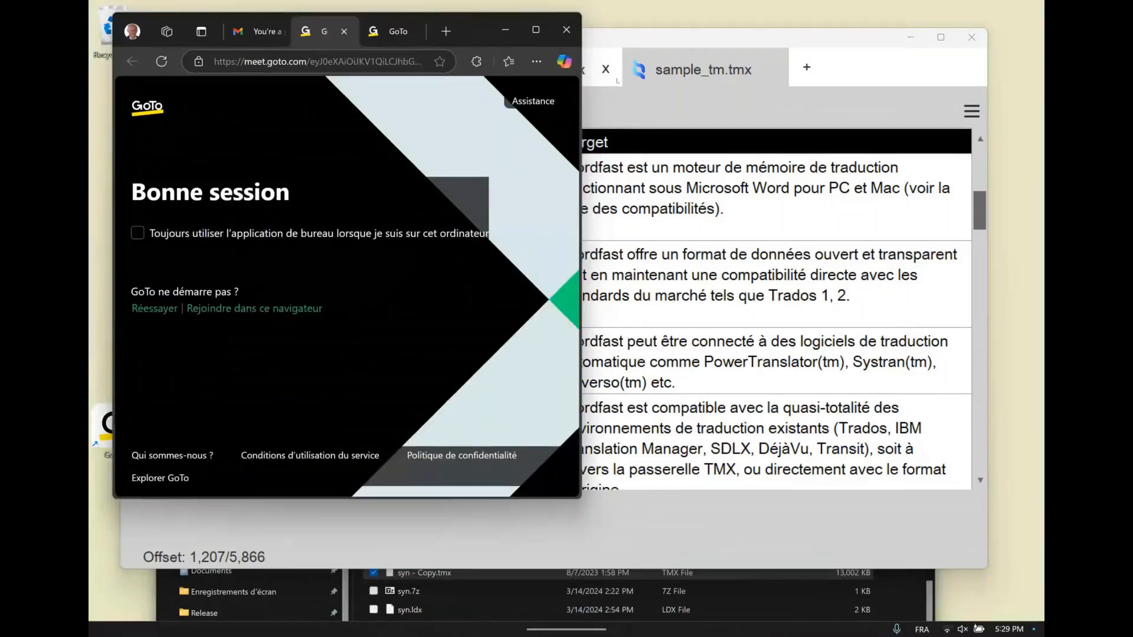
drag(581, 144, 862, 143)
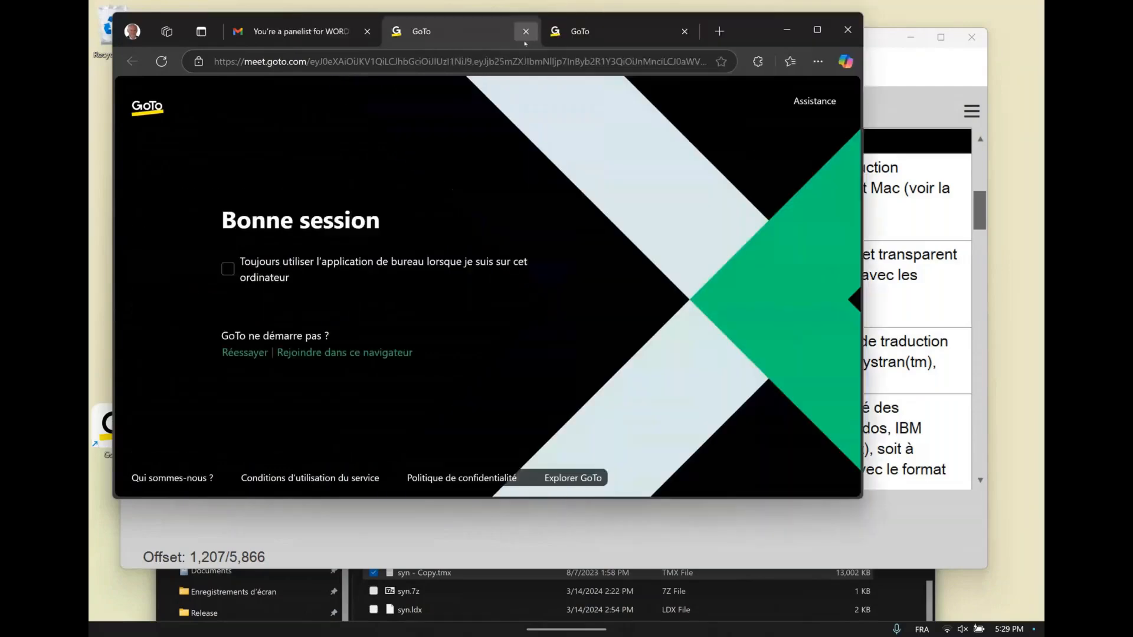
Open the English camcorder manual at wordfast.net/plusTools/TANON_en.html in a new browser tab
click(719, 31)
text(wordfast)
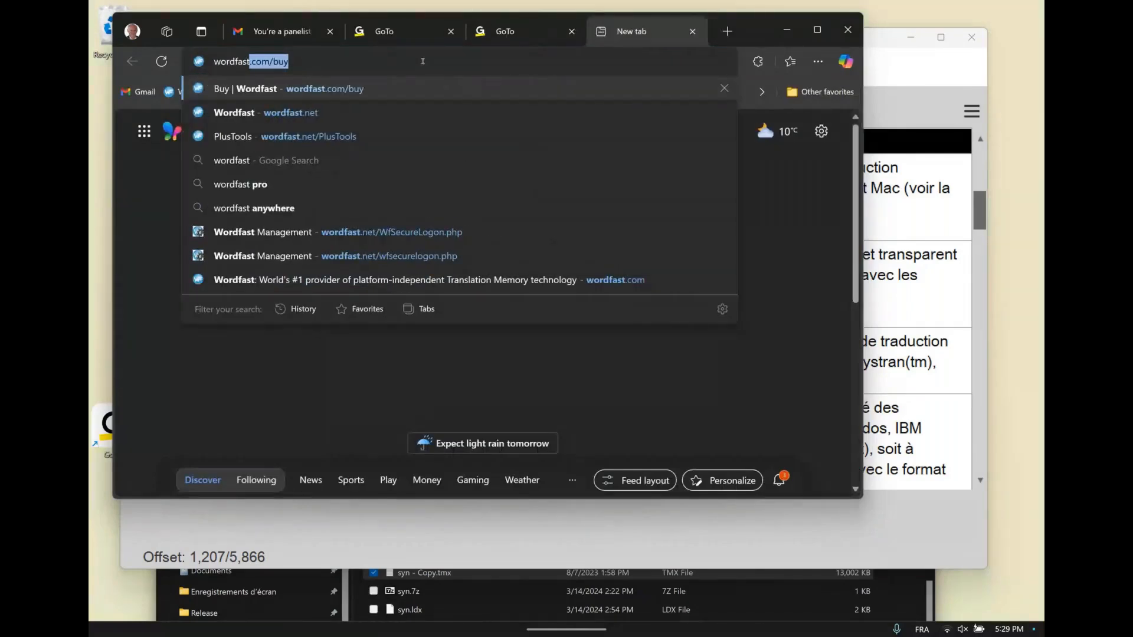
text(.net/)
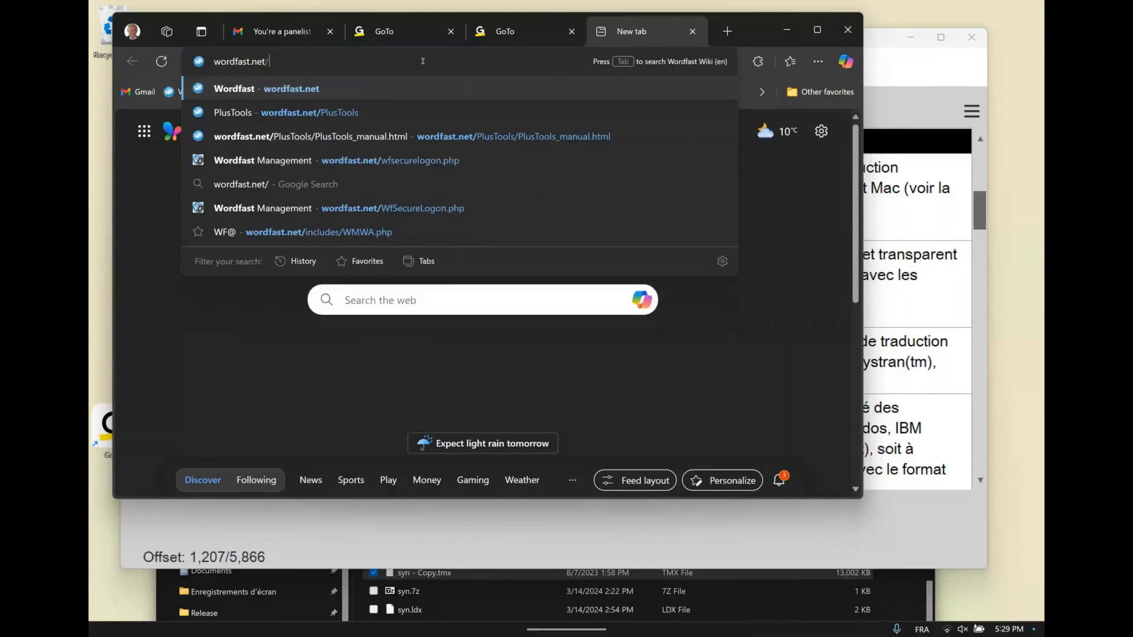
text(plu)
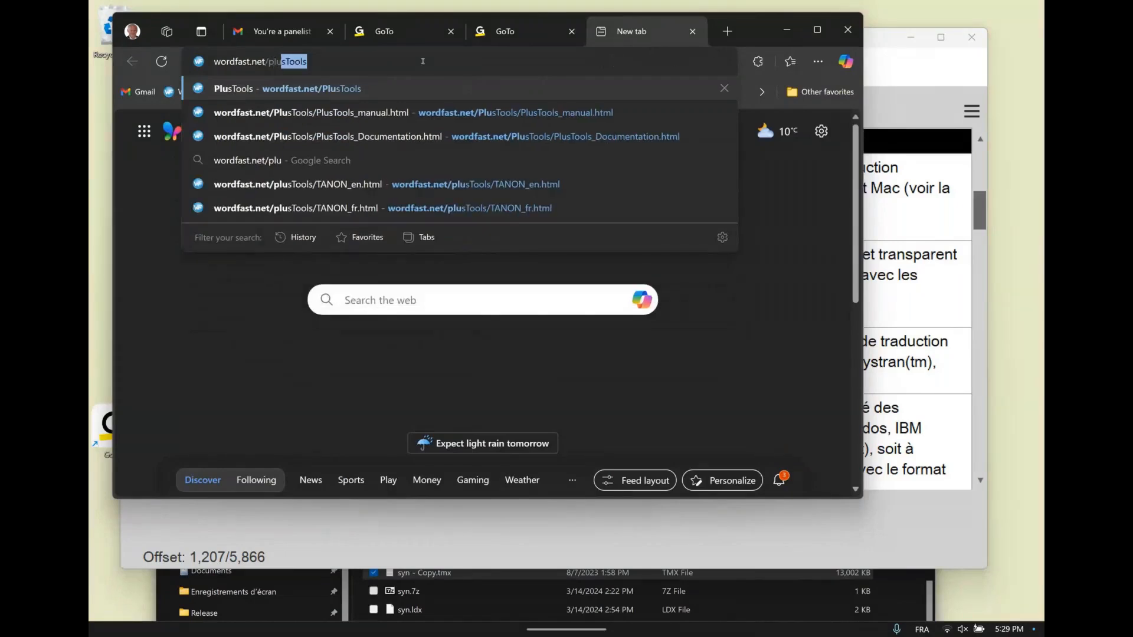
text(stools/)
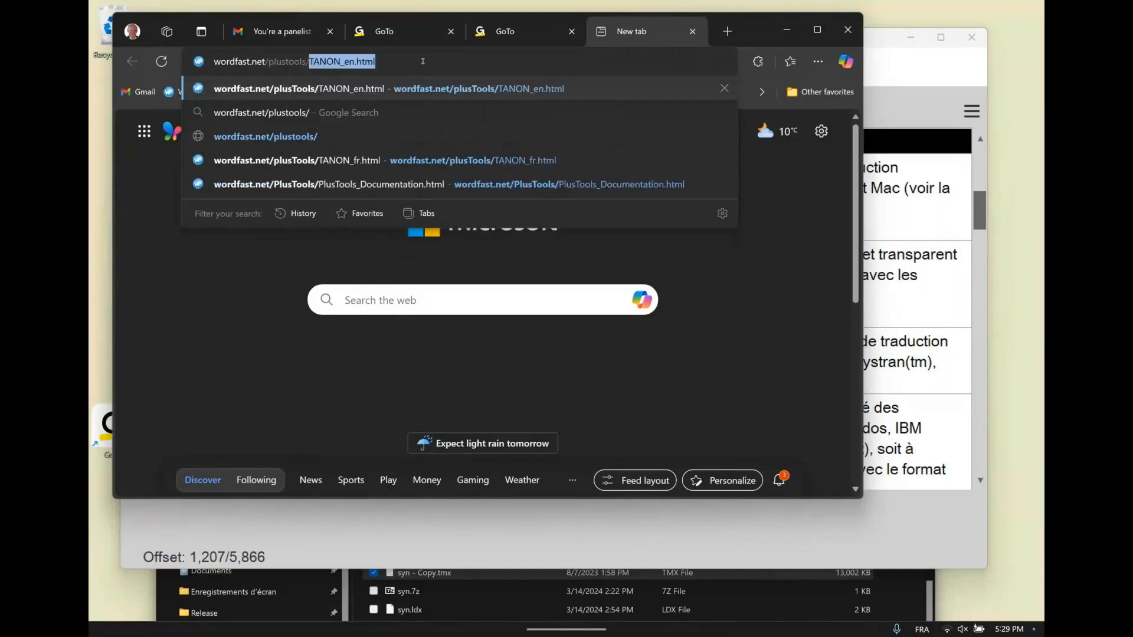
text(tanon)
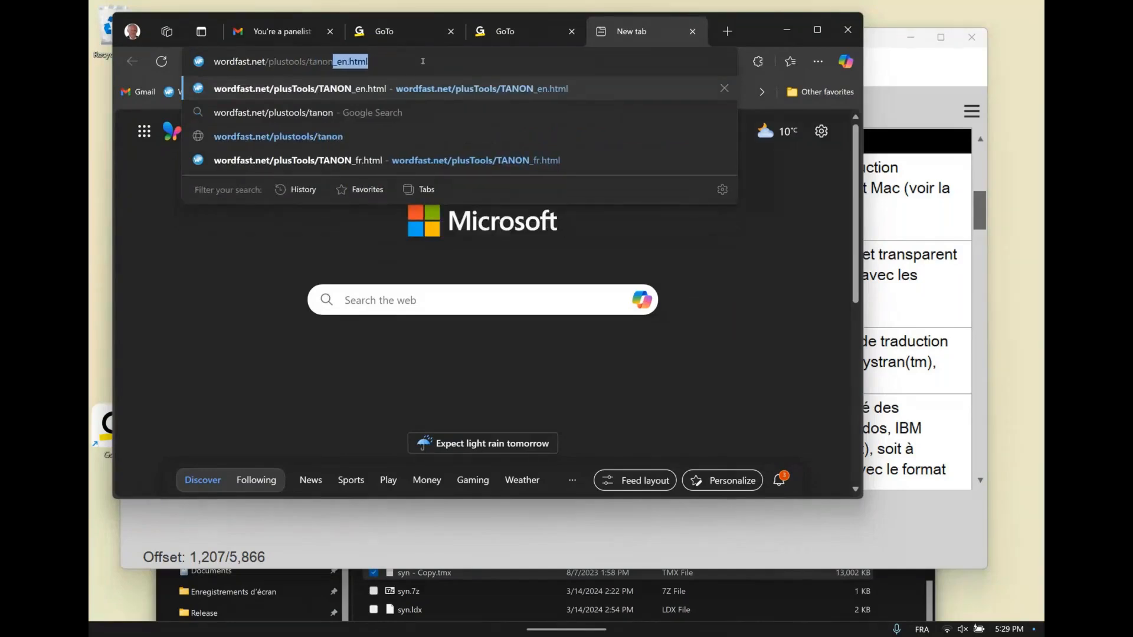
key(Return)
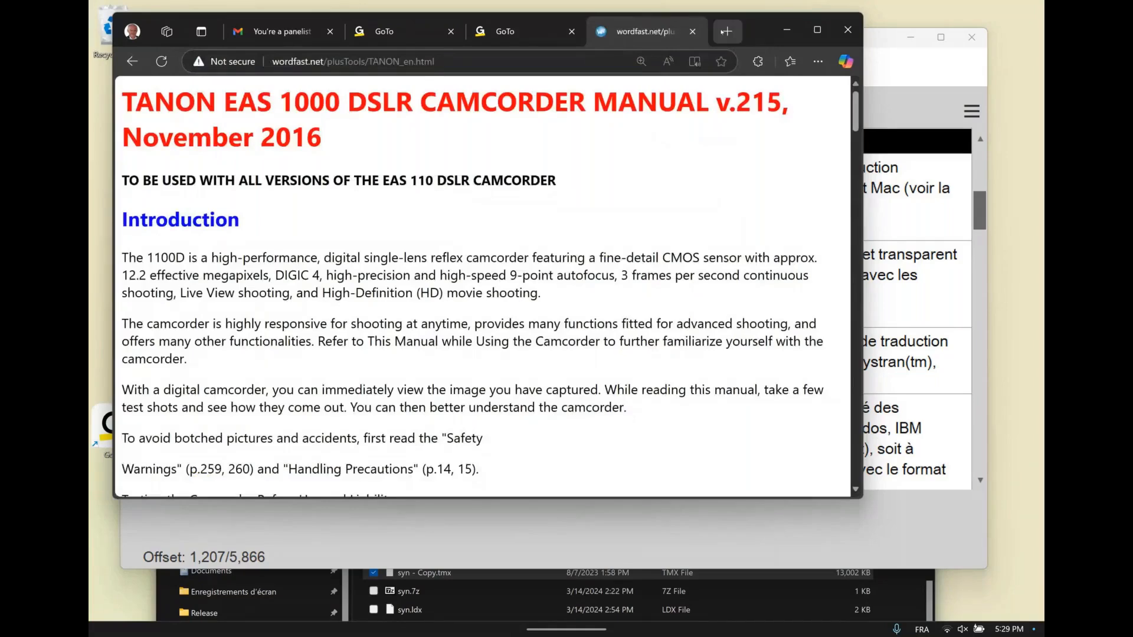
Open the French manual in another browser tab by reusing the English address with TANON_fr.html as the page name
click(479, 60)
key(ctrl+c)
key(ctrl+t)
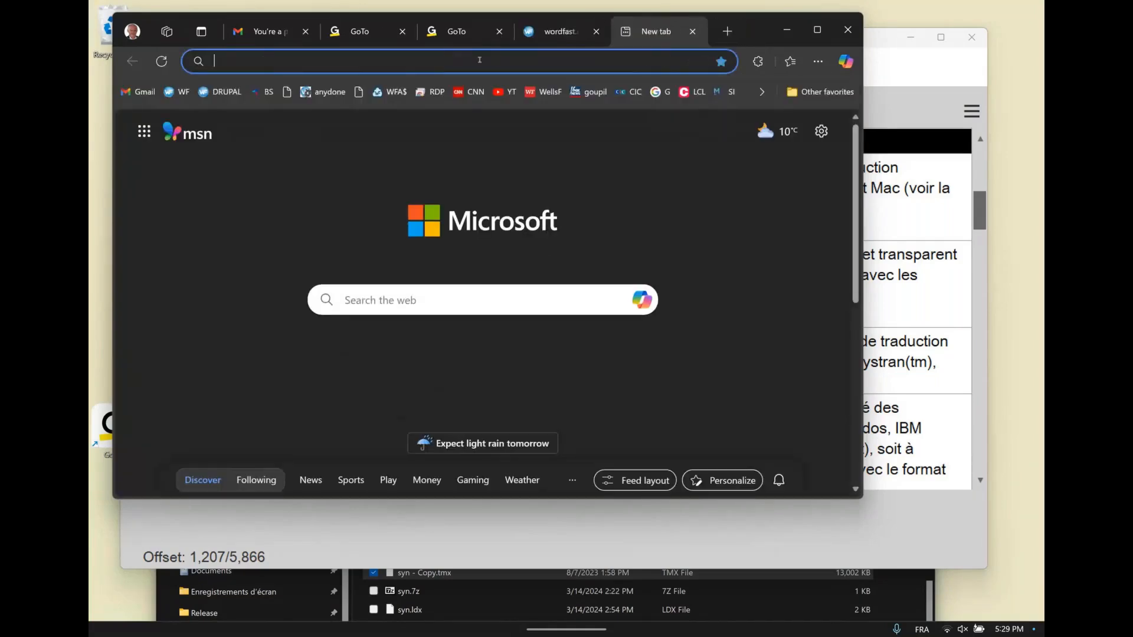
key(ctrl+v)
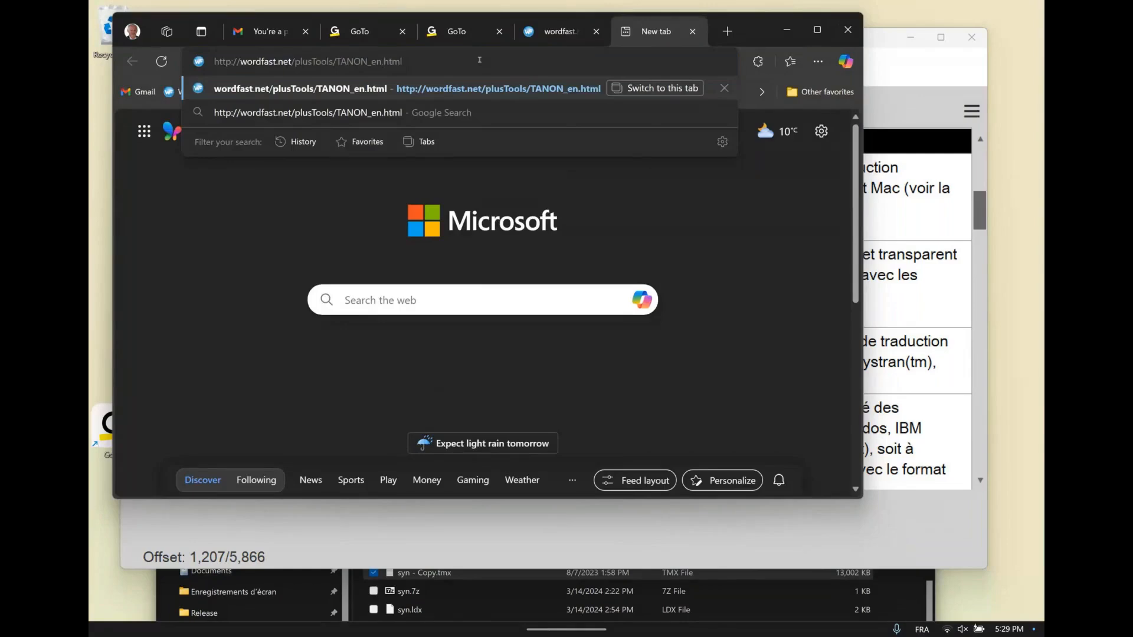
key(Left)
key(Left)
key(Left)
key(Left)
key(Left)
key(BackSpace)
key(BackSpace)
text(fr)
key(Return)
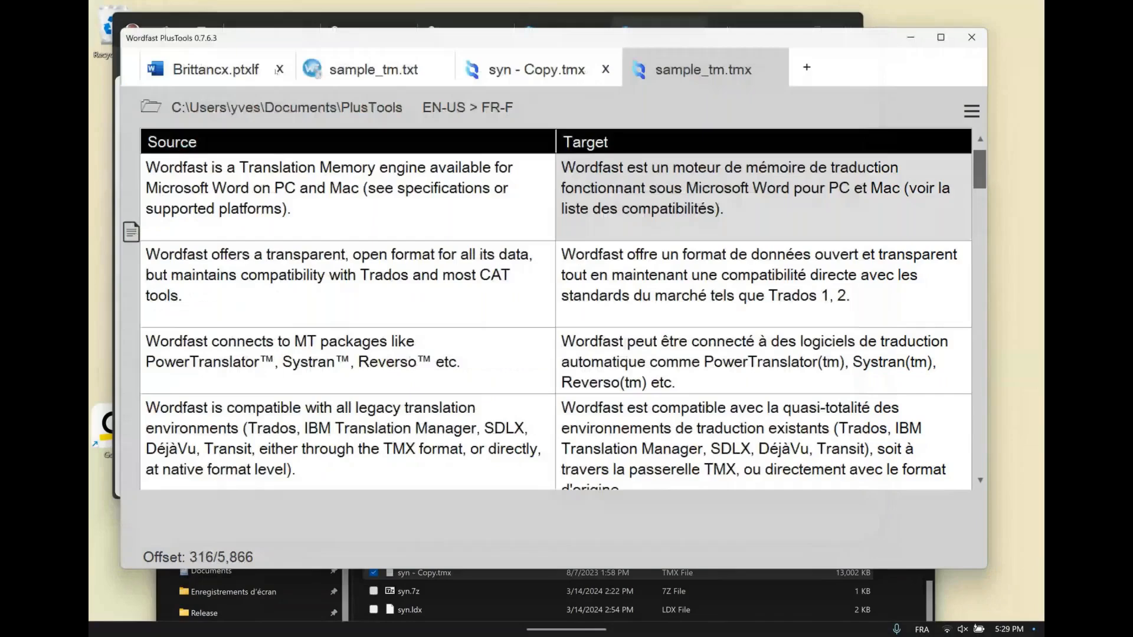
From Brittancx.ptxlf in PlusTools, start creating a new translation memory by aligning content, and move the Aligner window aside
click(278, 70)
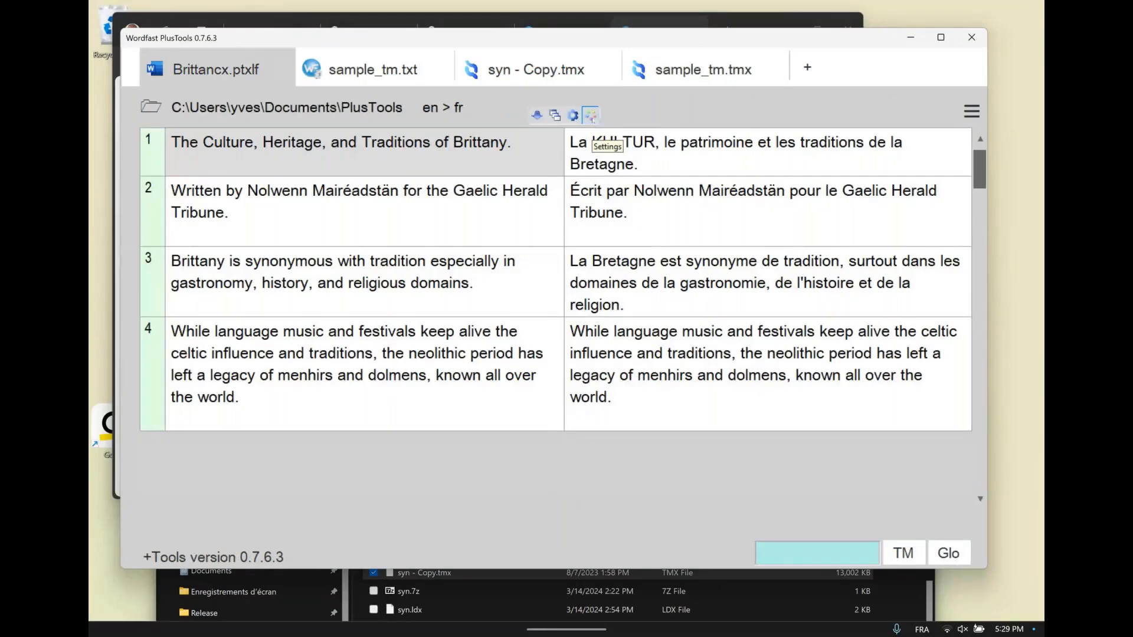
click(590, 115)
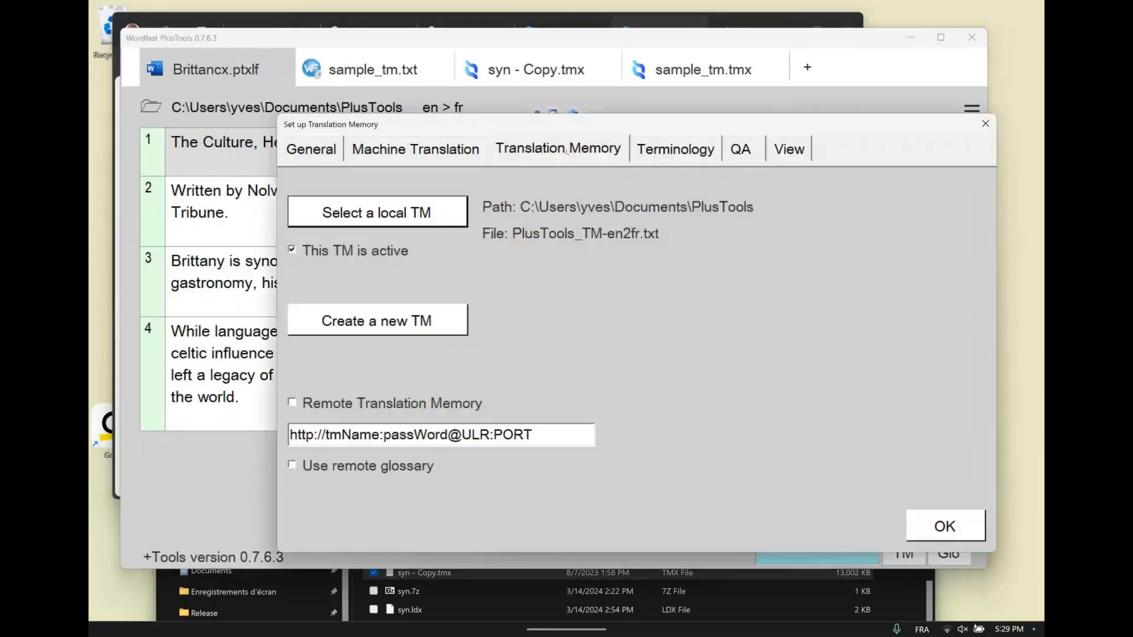
click(416, 327)
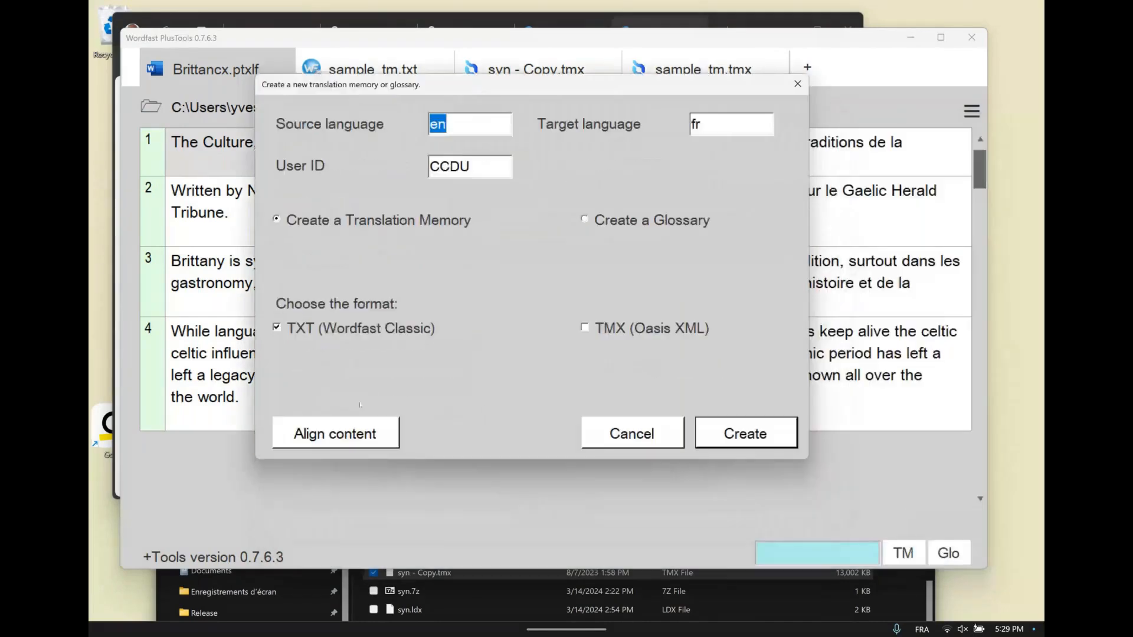
click(337, 433)
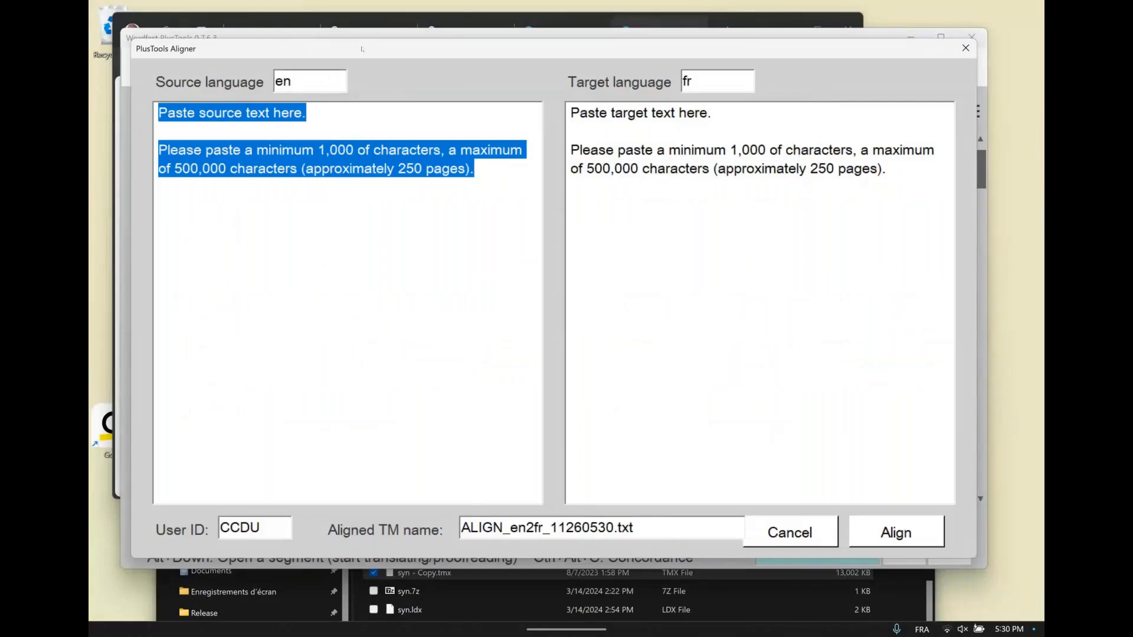
drag(362, 49, 472, 71)
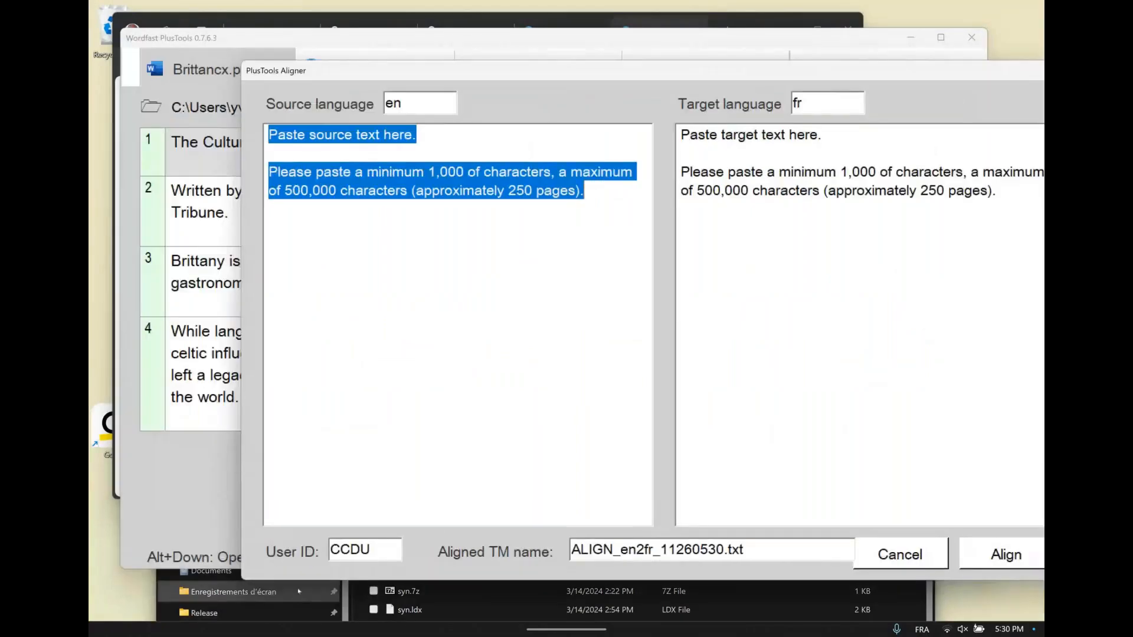
Copy the entire French manual text from the browser and paste it as the Aligner's target text
key(alt+Tab)
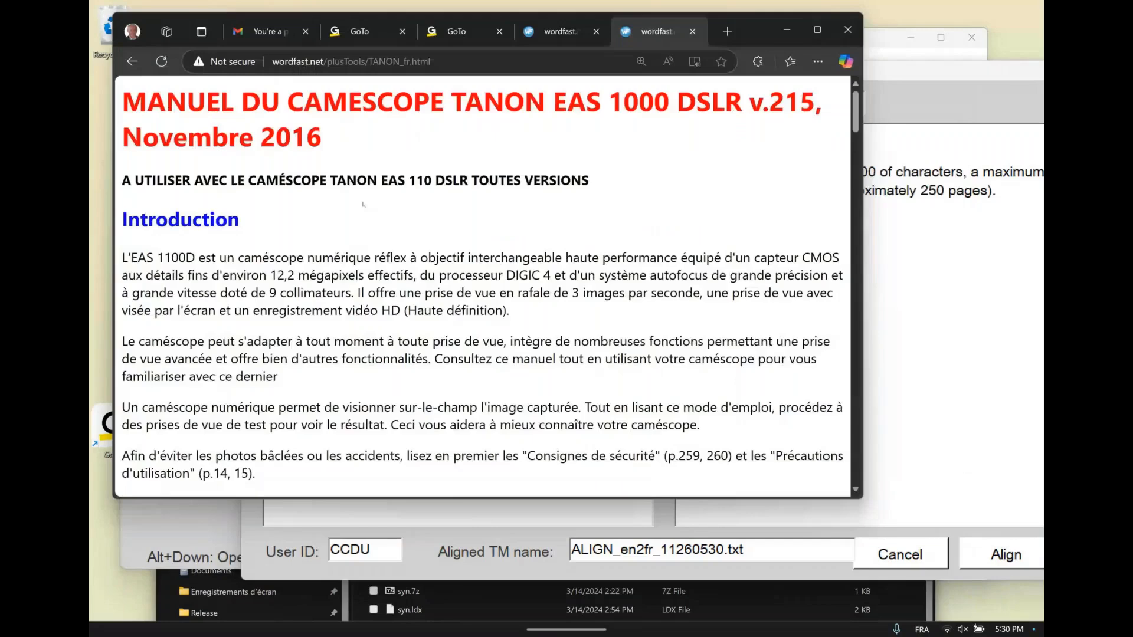
key(ctrl+a)
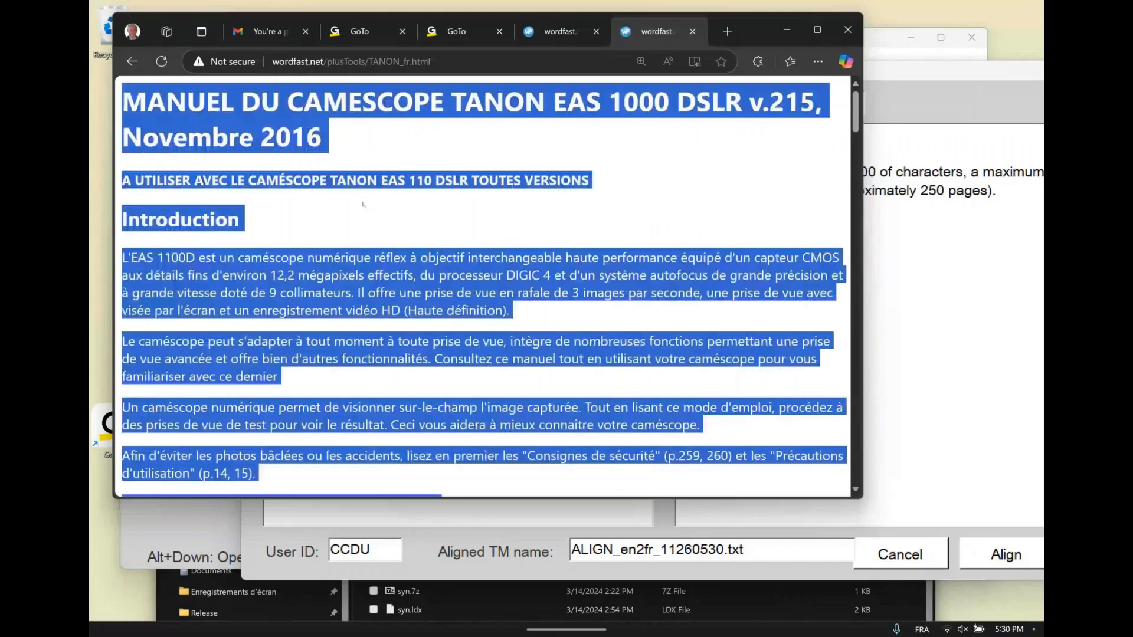
right_click(312, 102)
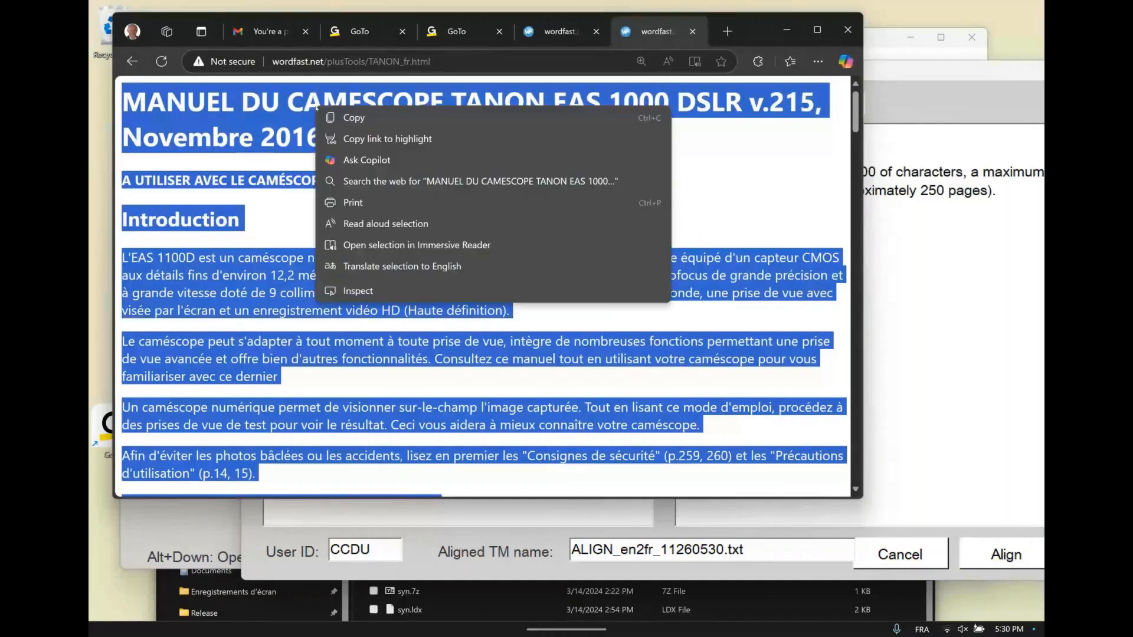
click(353, 117)
key(alt+Tab)
click(755, 151)
drag(750, 76, 719, 70)
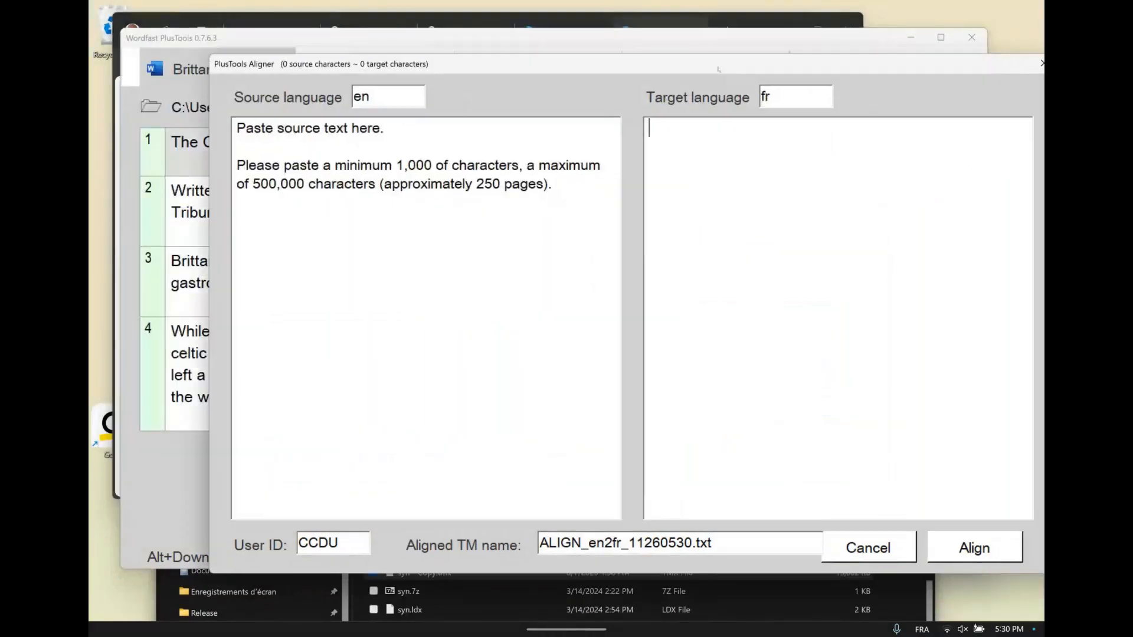
right_click(663, 145)
click(697, 185)
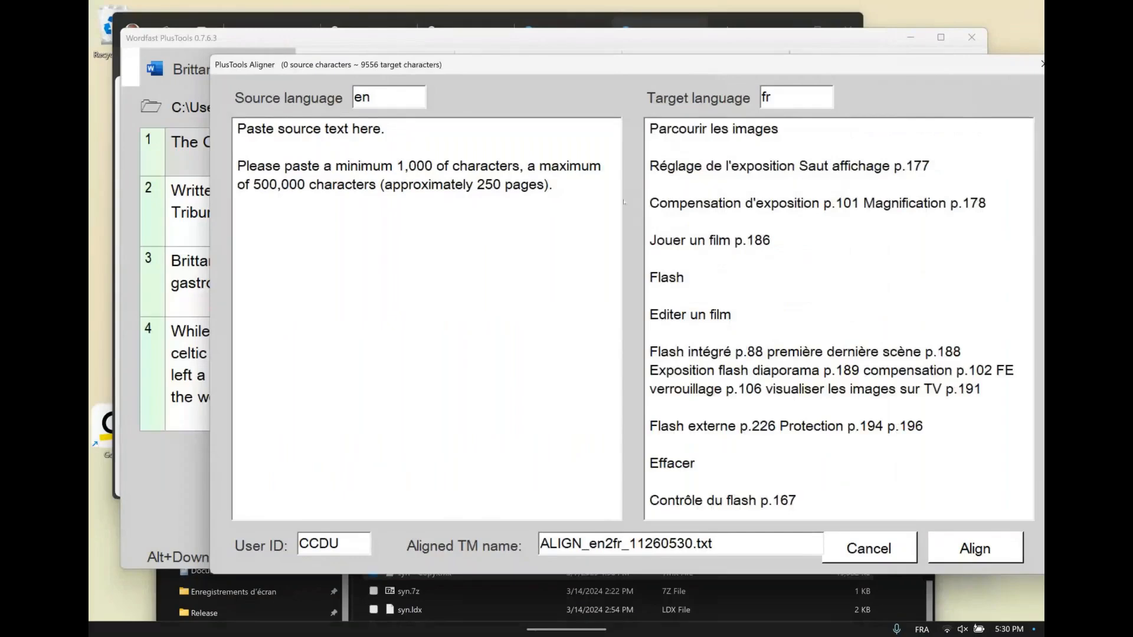
Copy the entire English manual text from the browser and paste it as the Aligner's source text
key(alt+Tab)
key(alt+Tab)
key(alt+Tab)
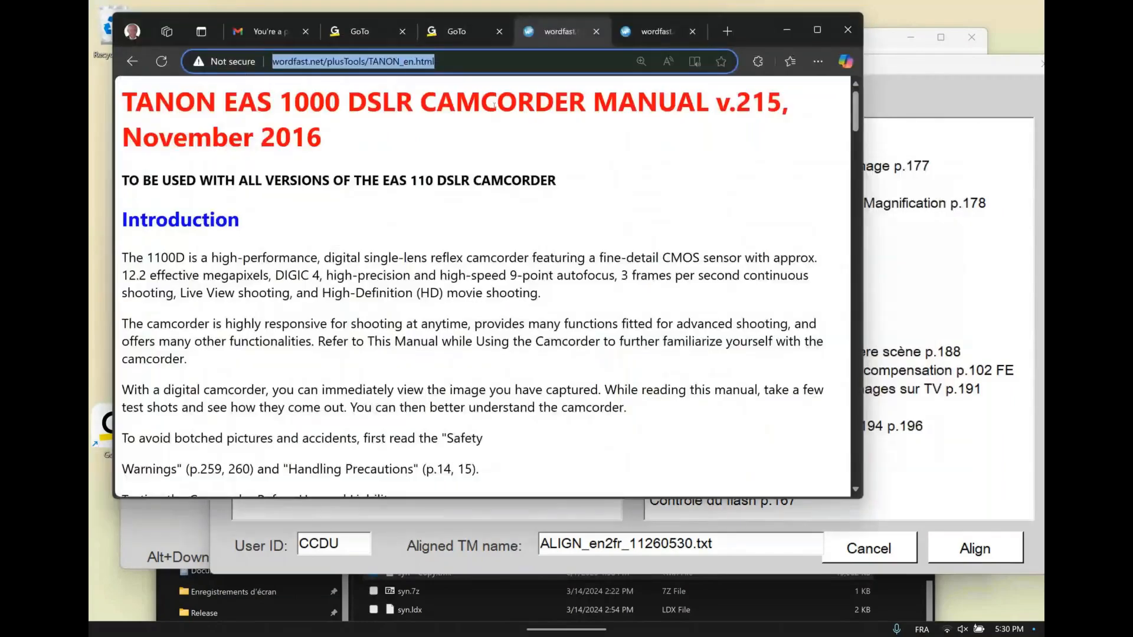
click(663, 36)
key(ctrl+shift+Tab)
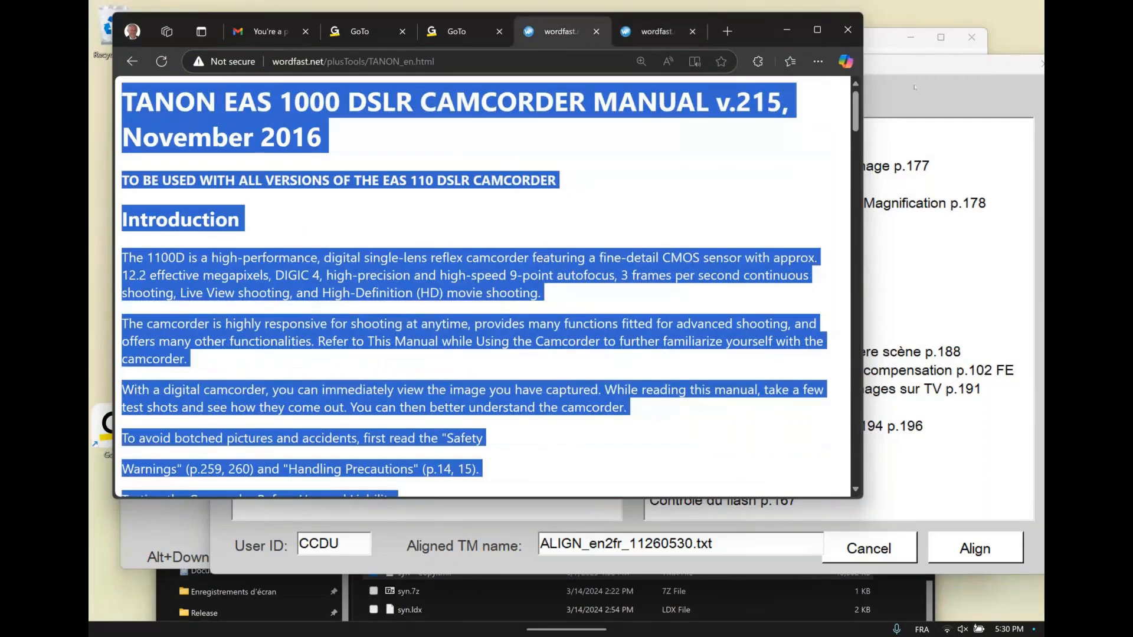
click(917, 61)
drag(917, 62, 897, 59)
click(349, 170)
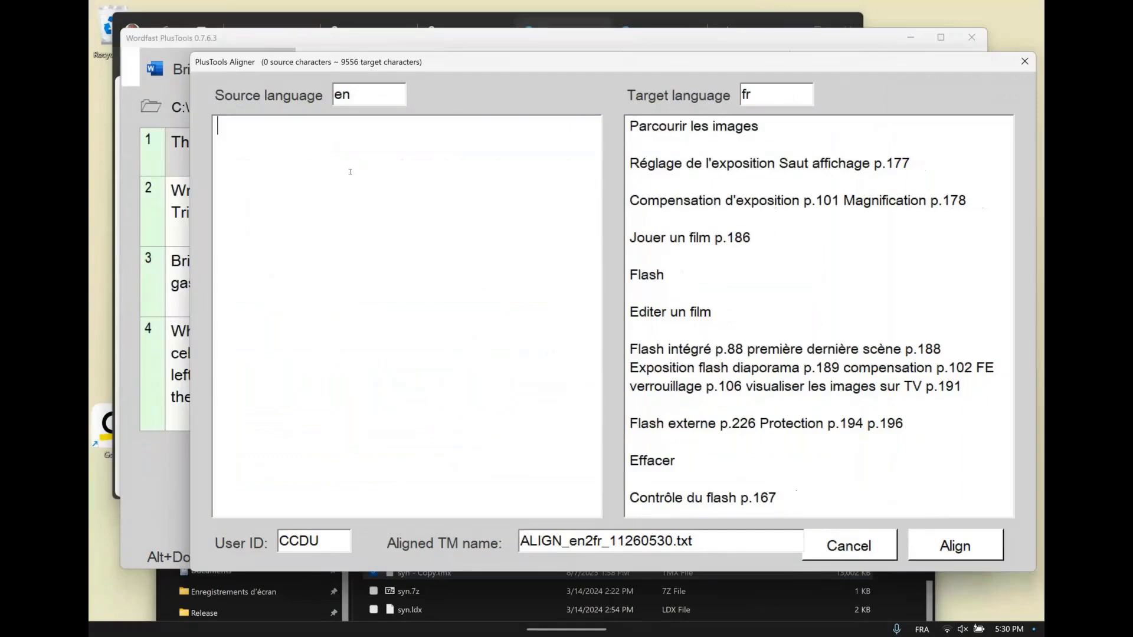
right_click(228, 128)
click(262, 186)
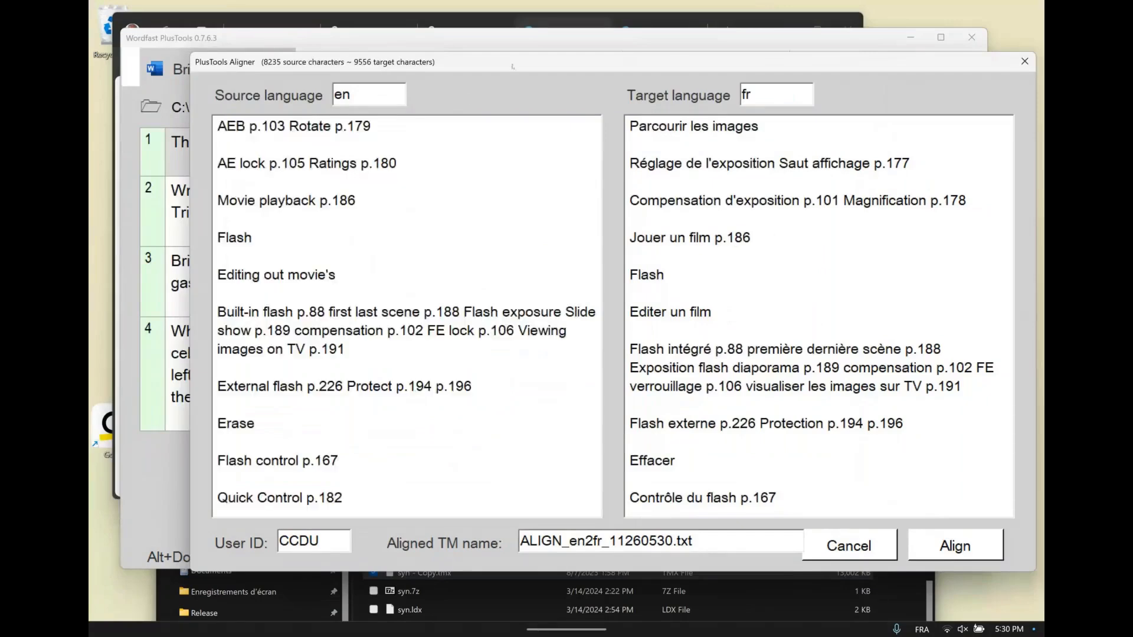
Enter the translator's first name as the Aligner's user ID and align both texts into the TM ALIGN_en2fr_11260530.txt
drag(514, 62, 495, 46)
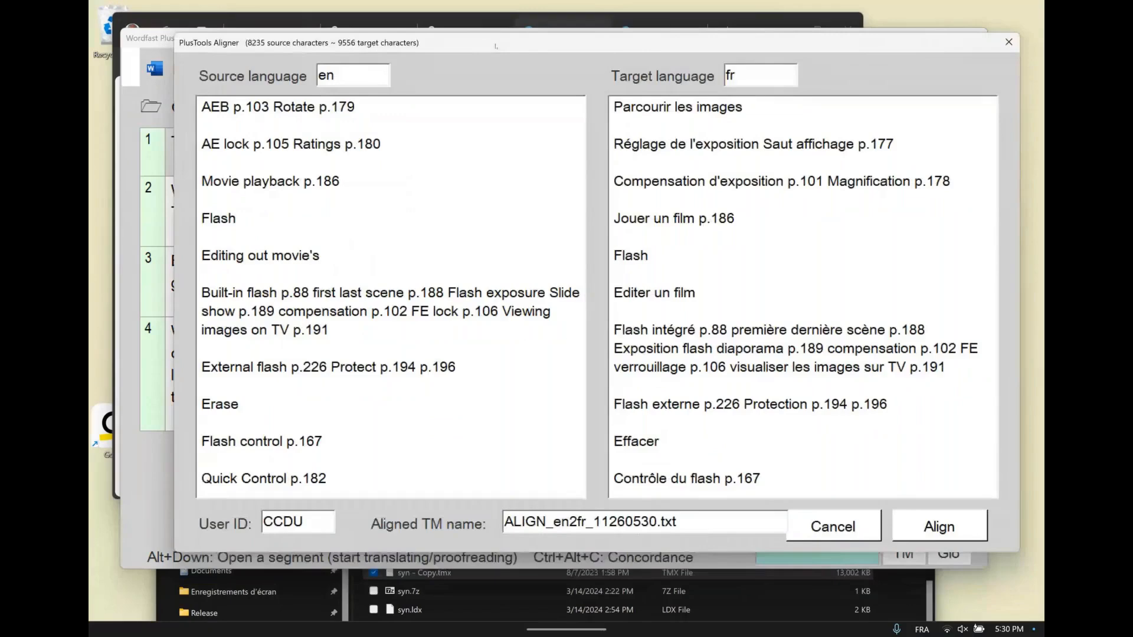
key(Tab)
drag(322, 520, 258, 520)
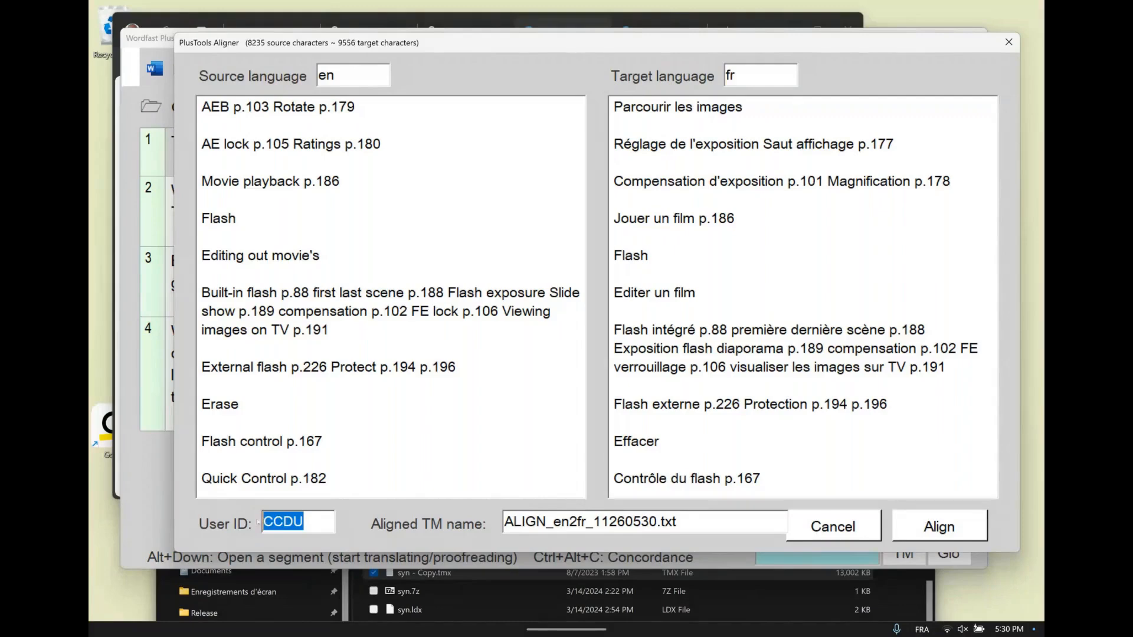
text(YVES)
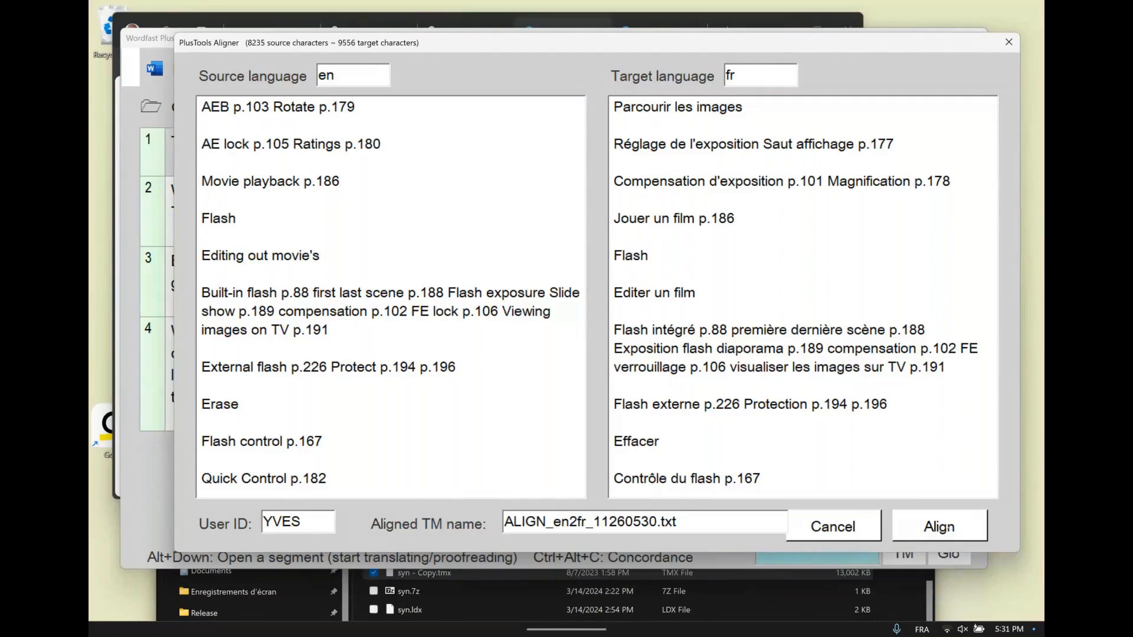
click(947, 529)
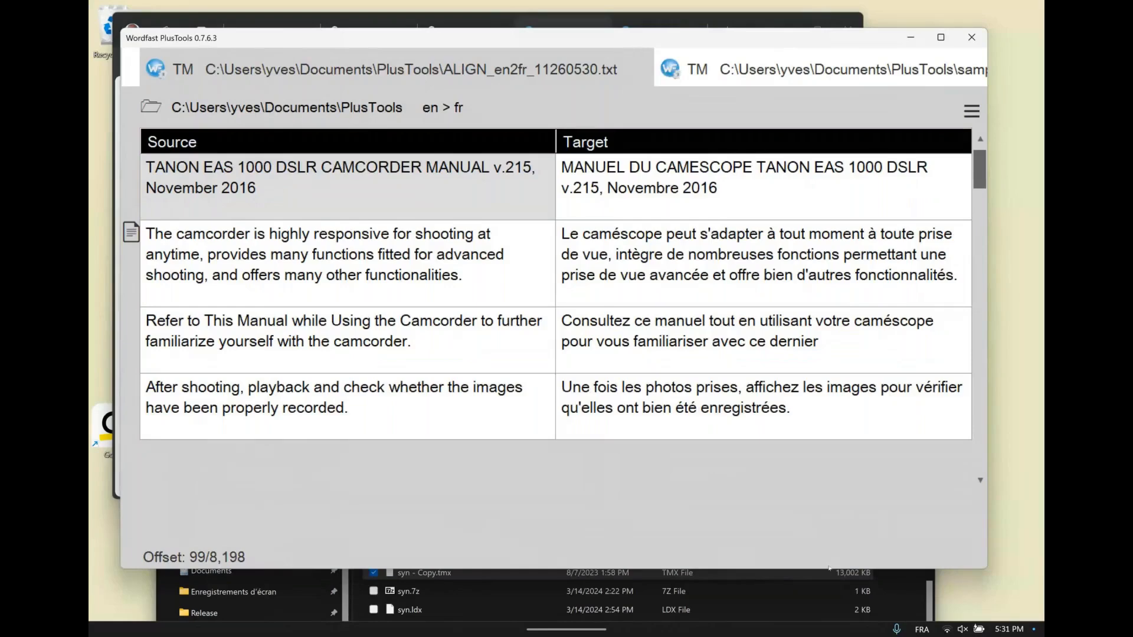
Make the PlusTools window taller and examine the first source and target segments of the aligned TM, moving between cells
drag(829, 570, 828, 603)
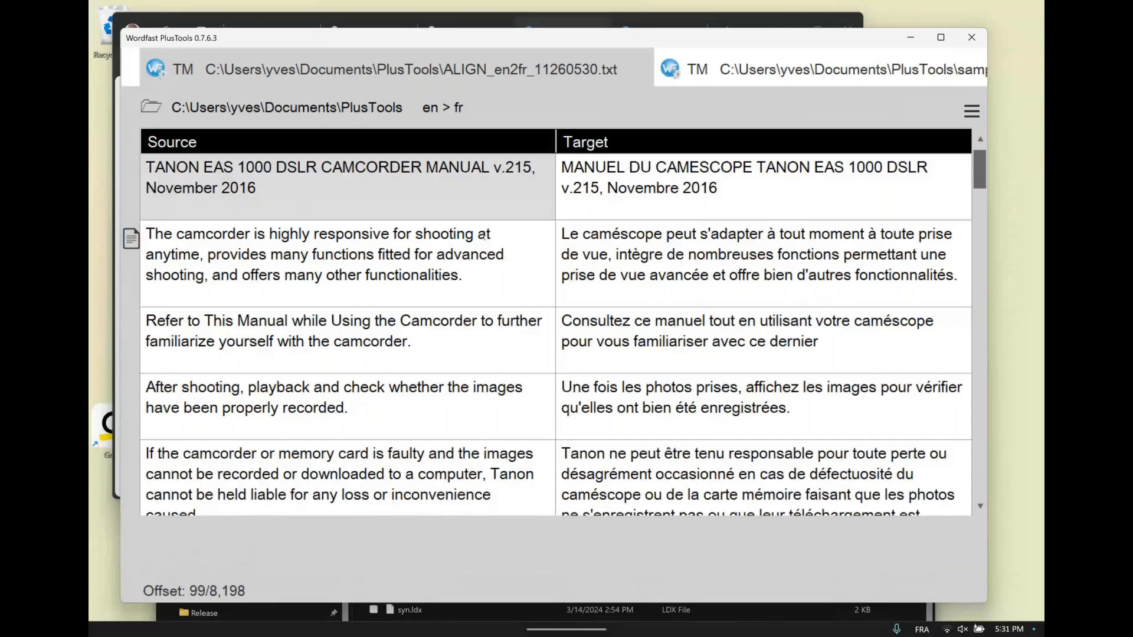
click(484, 237)
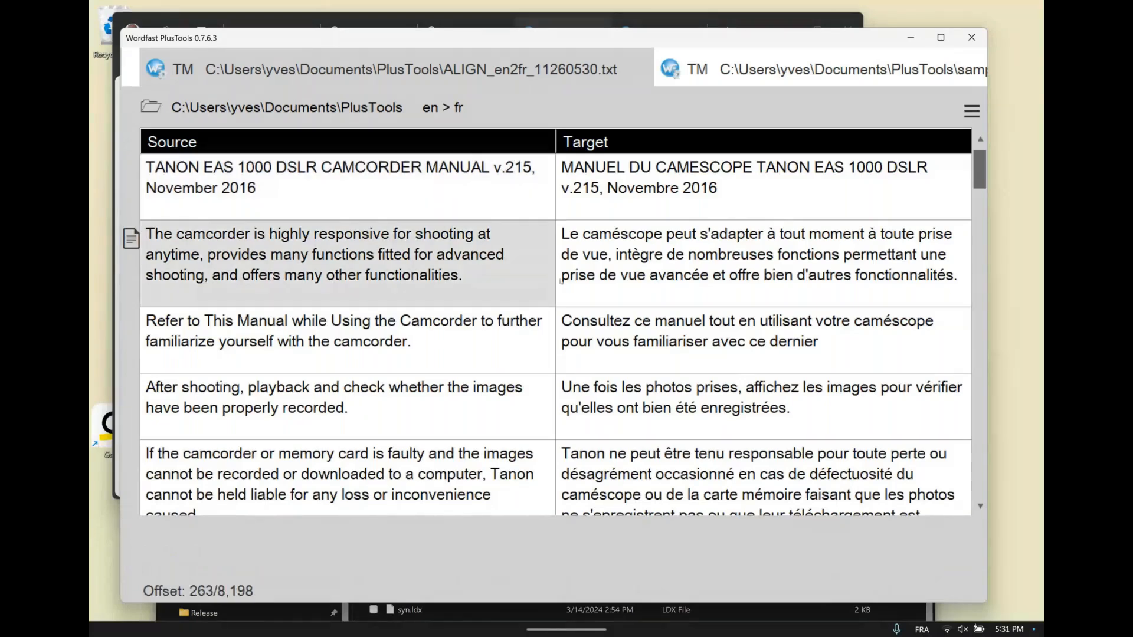
click(561, 281)
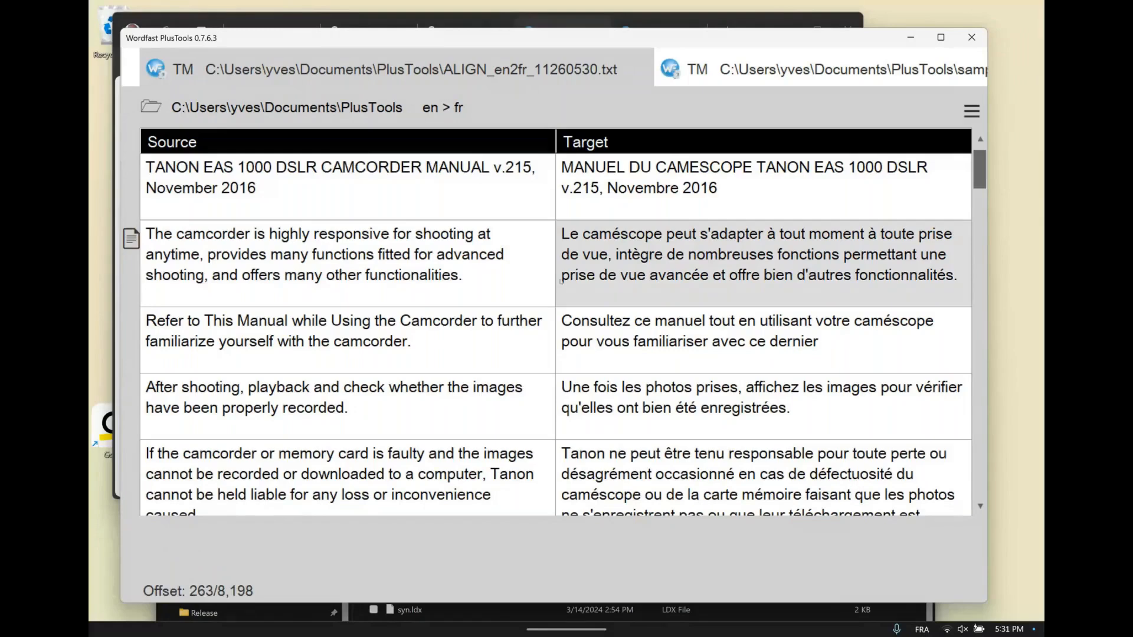
key(Left)
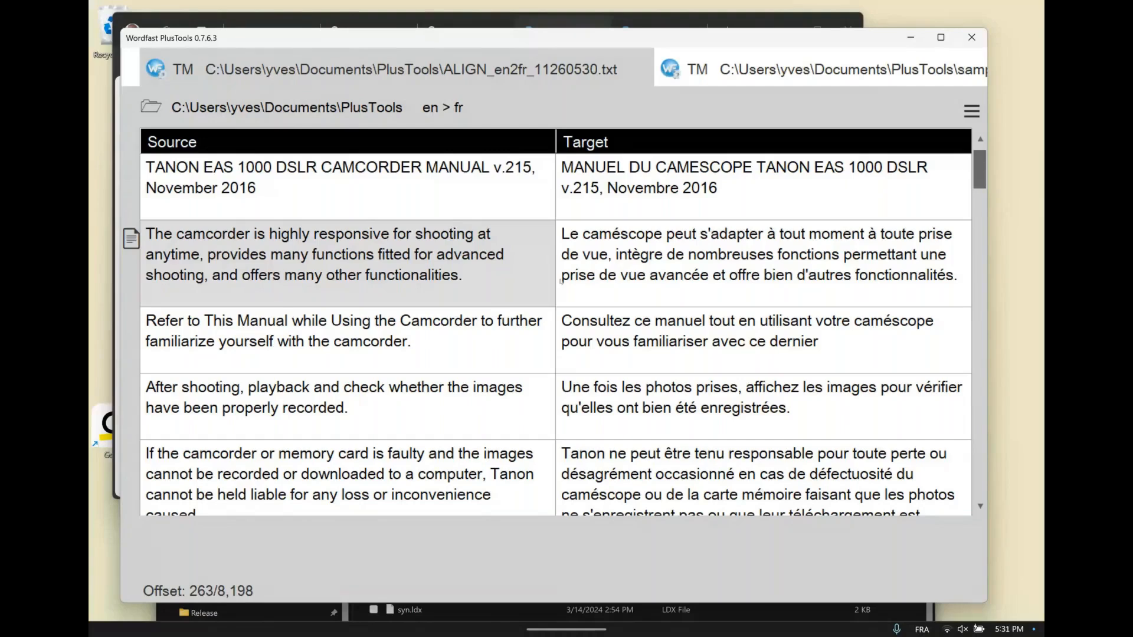
key(Right)
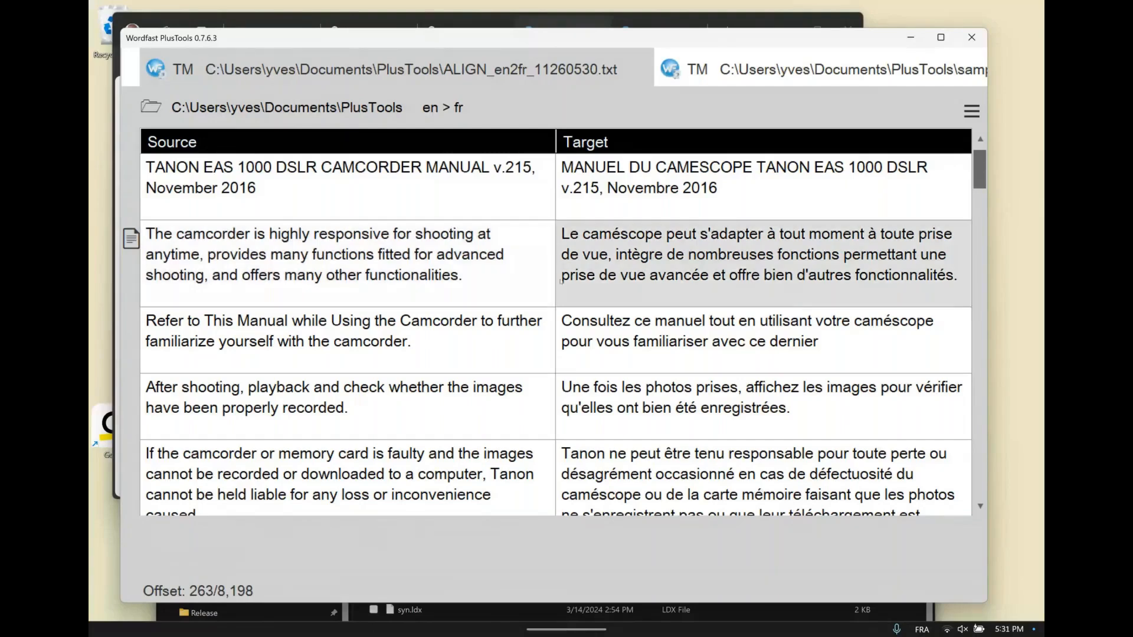
key(Down)
key(Up)
key(Up)
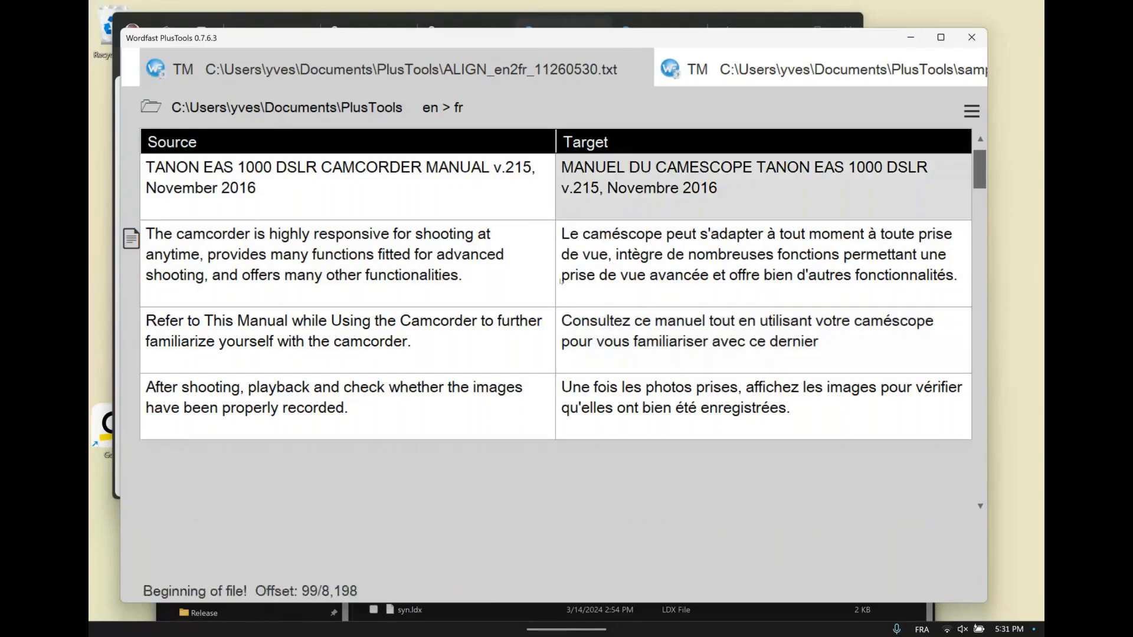
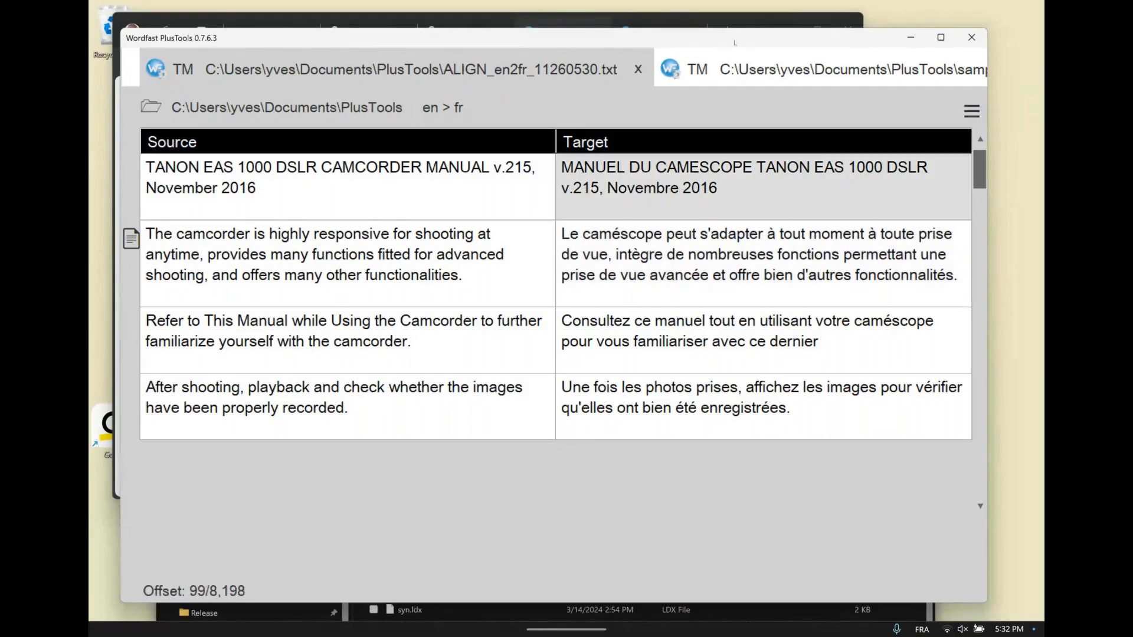
Close PlusTools, minimise the browser and bring the Memories folder window into view
drag(735, 43, 730, 44)
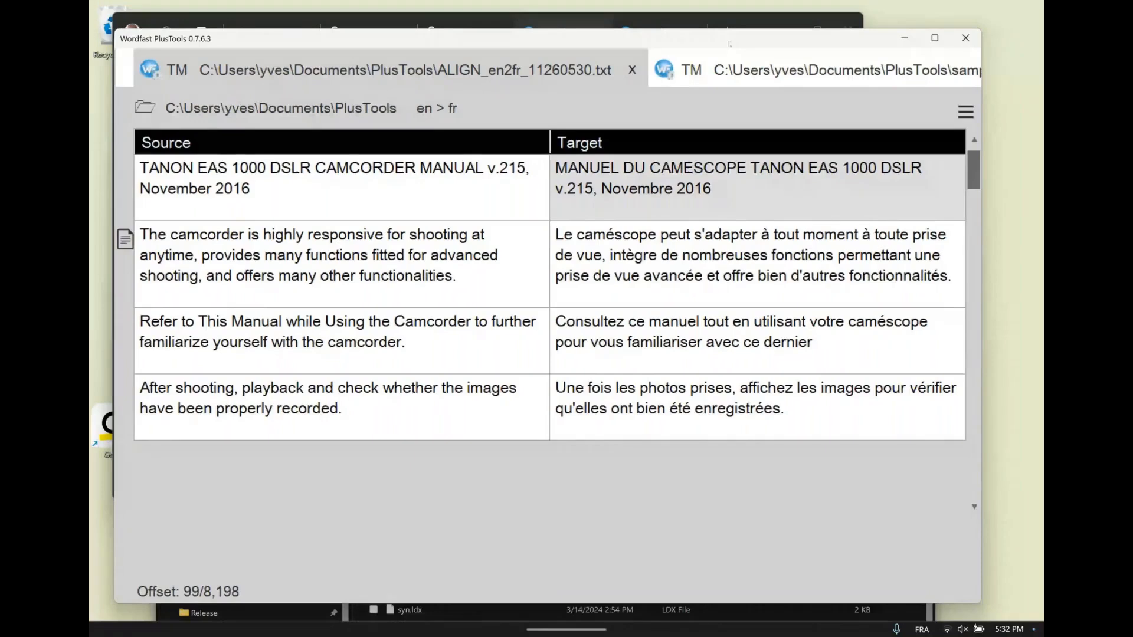
click(966, 38)
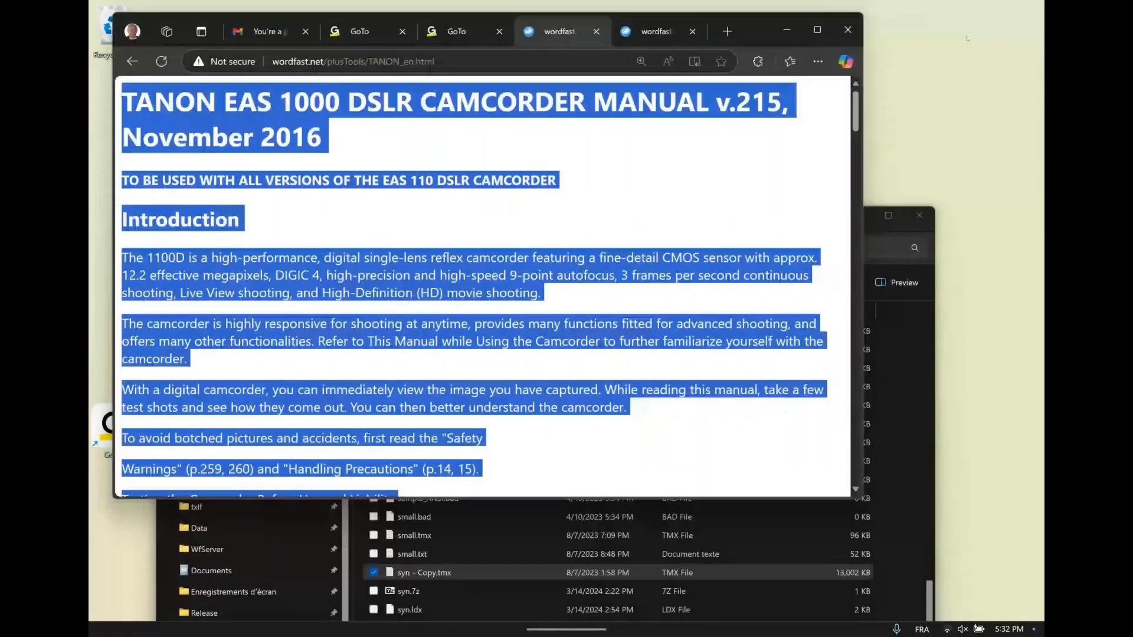
click(773, 38)
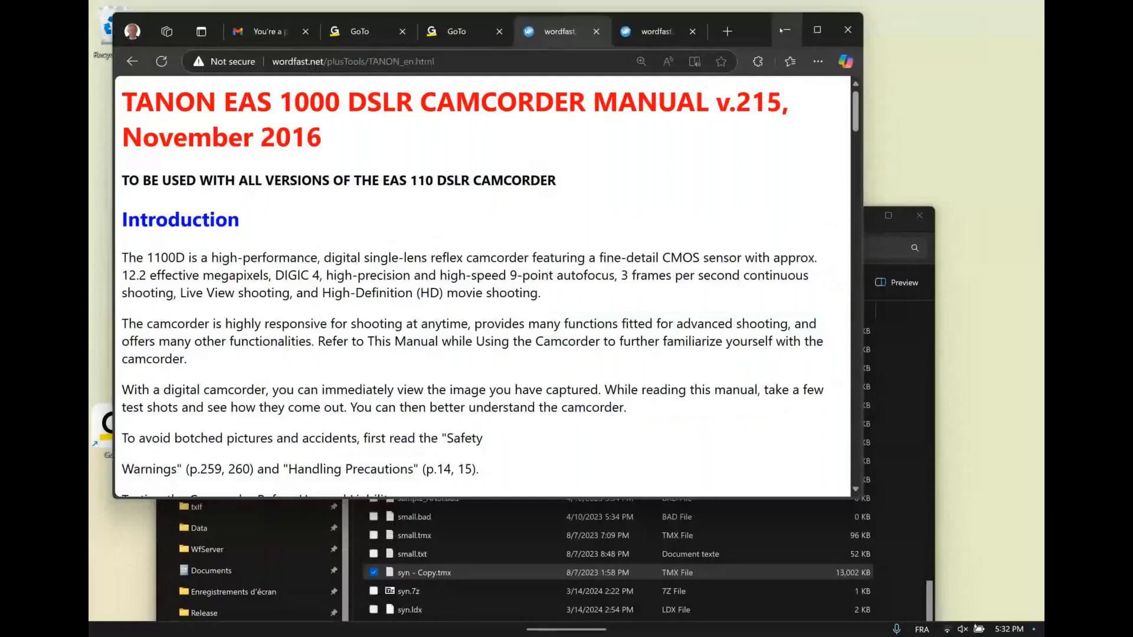
click(786, 30)
drag(765, 221, 841, 75)
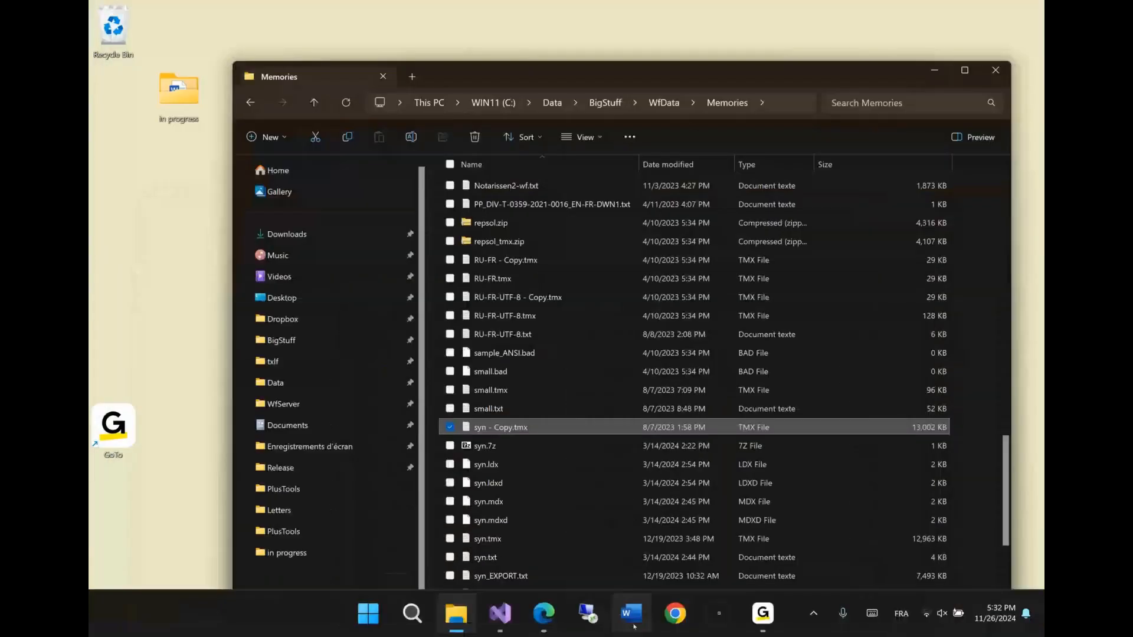
Close the English and French camcorder manual pages in the browser and clear all open windows off the desktop
mouse_move(544, 616)
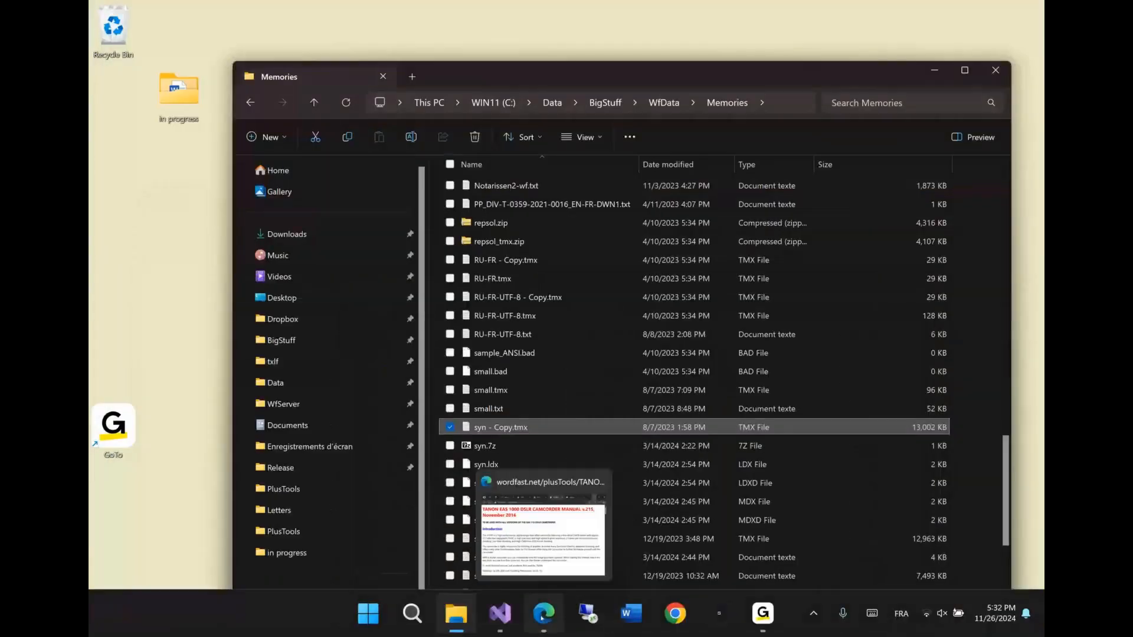
click(546, 614)
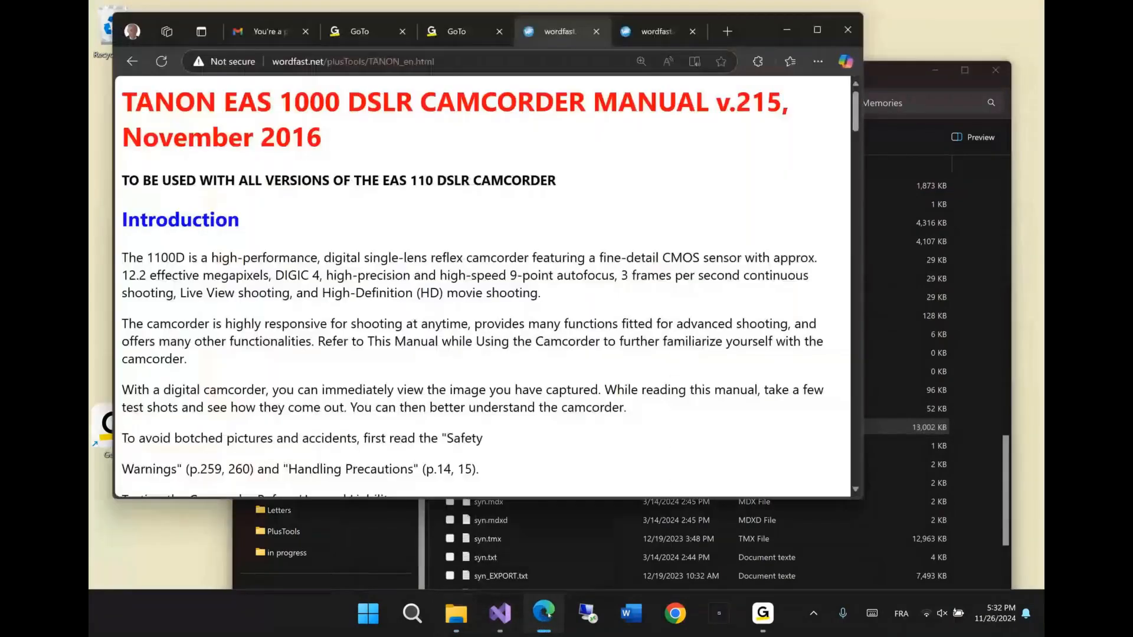
click(649, 37)
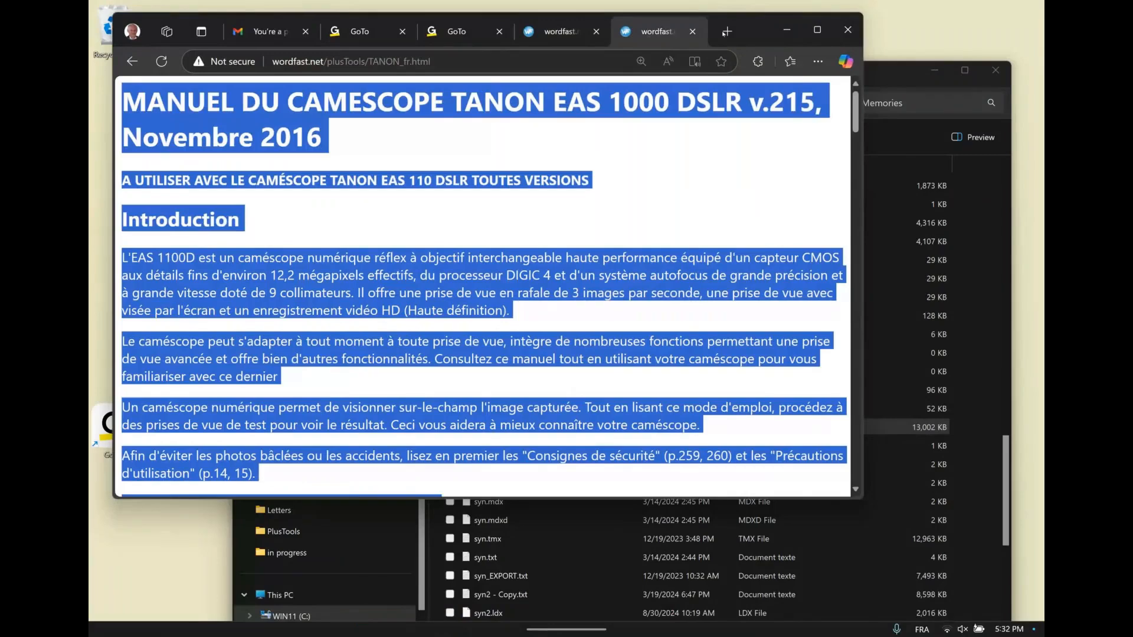
key(ctrl+w)
key(ctrl+w)
drag(744, 33, 736, 39)
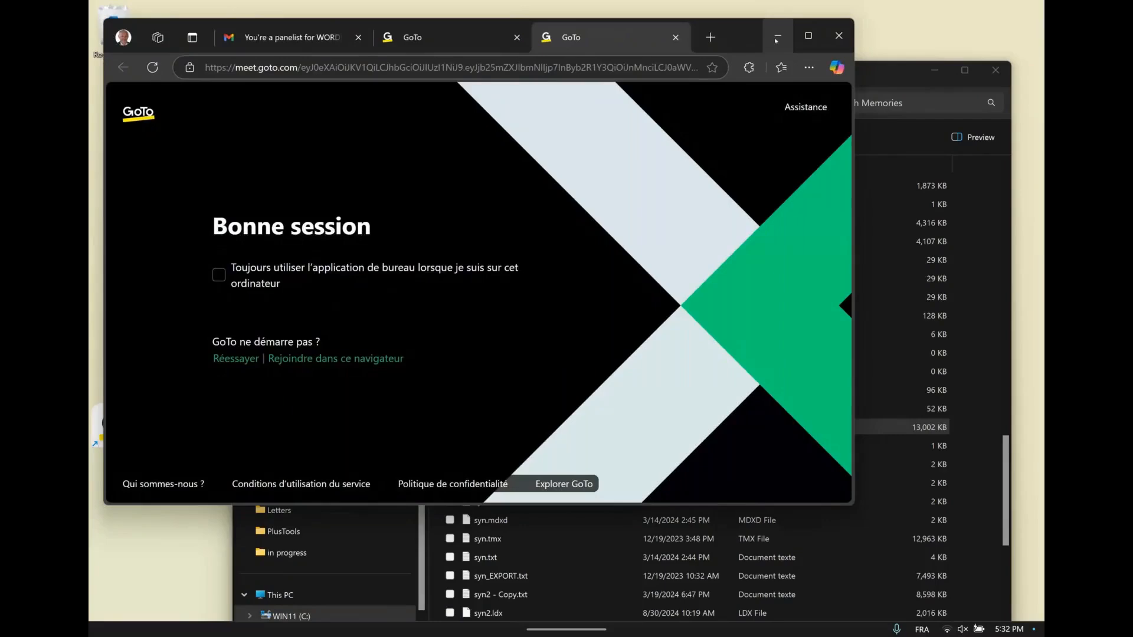
click(776, 40)
drag(862, 81, 840, 61)
click(912, 50)
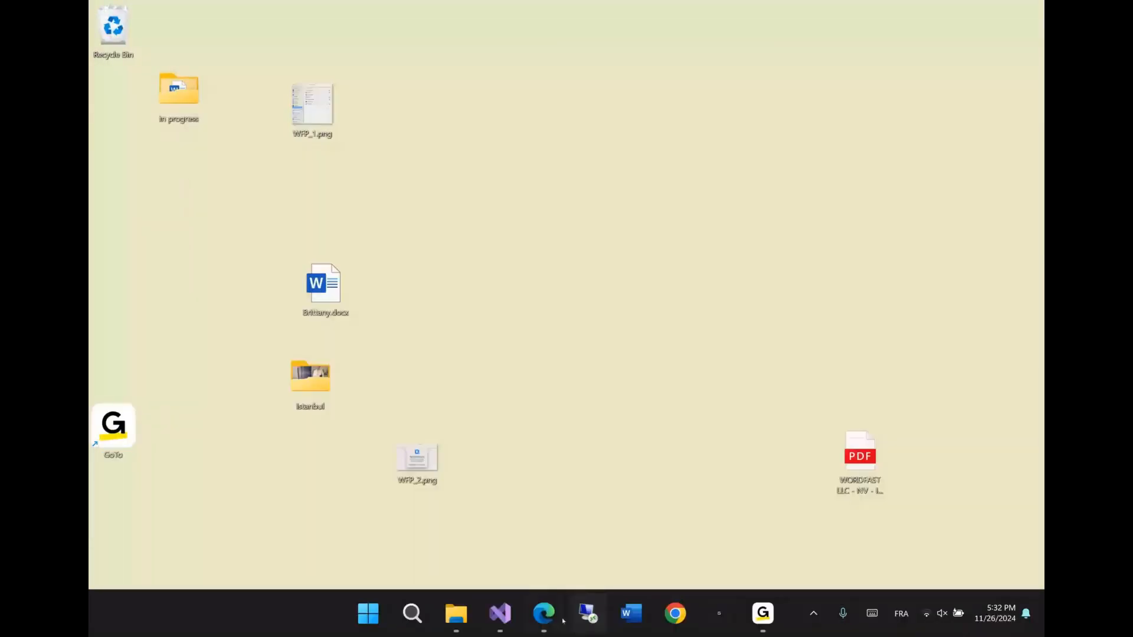
Relaunch PlusTools from the Release folder and close the aligned TM ALIGN_en2fr_11260530.txt
mouse_move(545, 618)
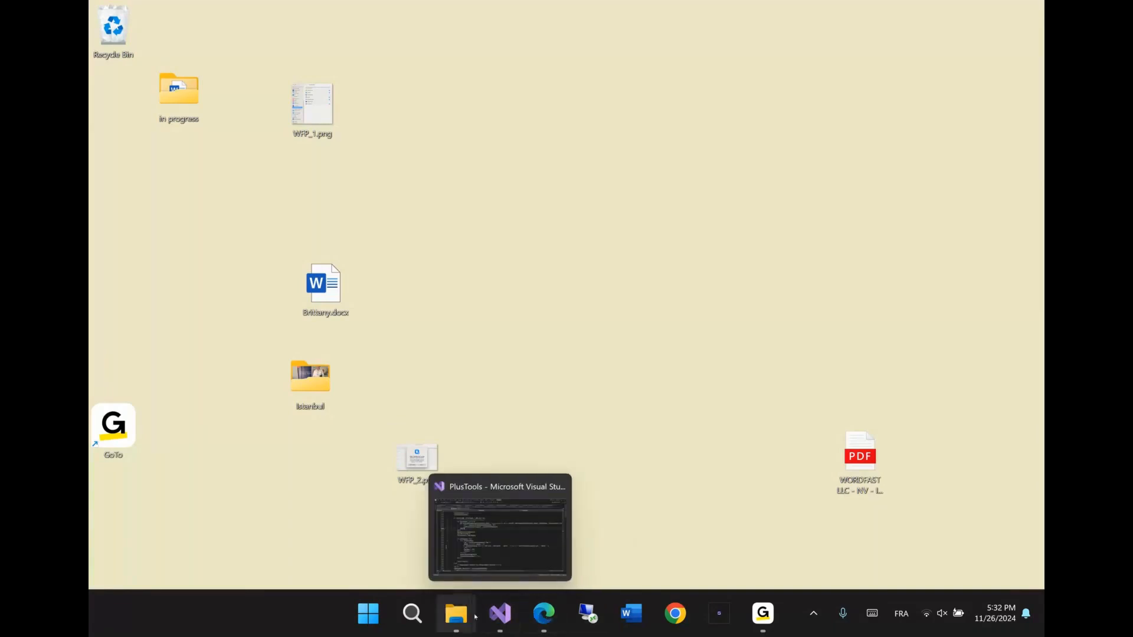
mouse_move(456, 616)
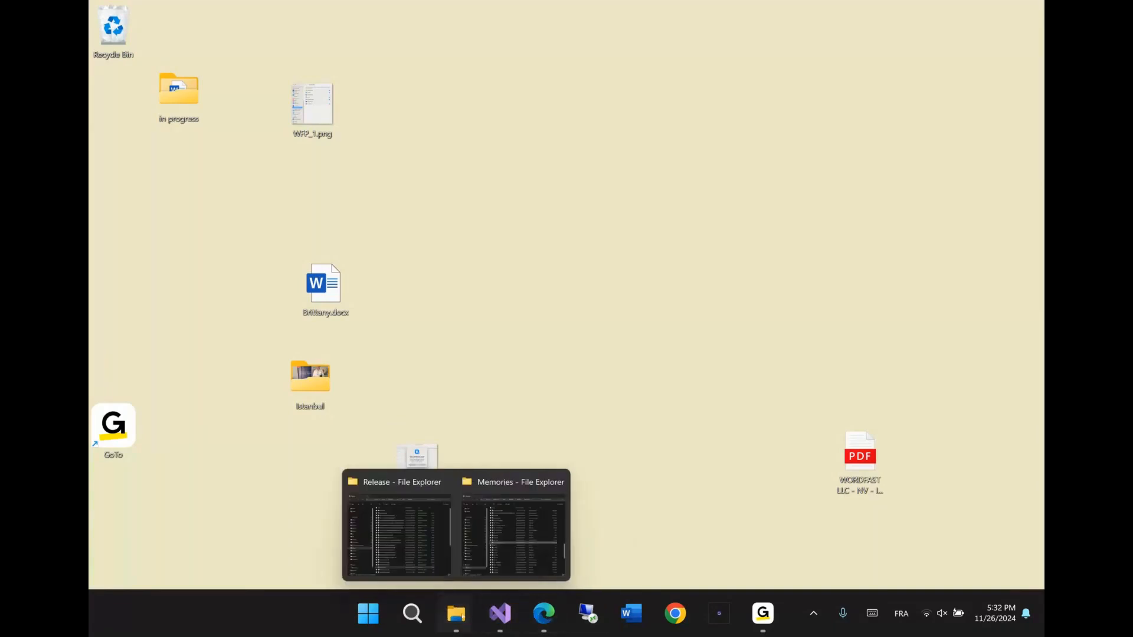
click(415, 484)
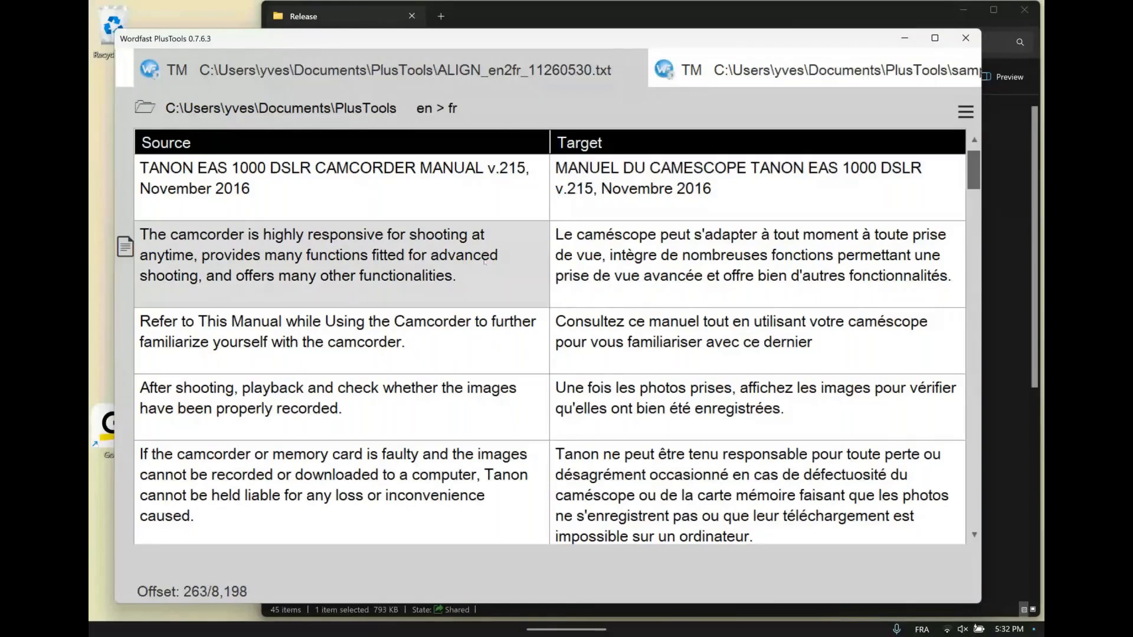
click(665, 77)
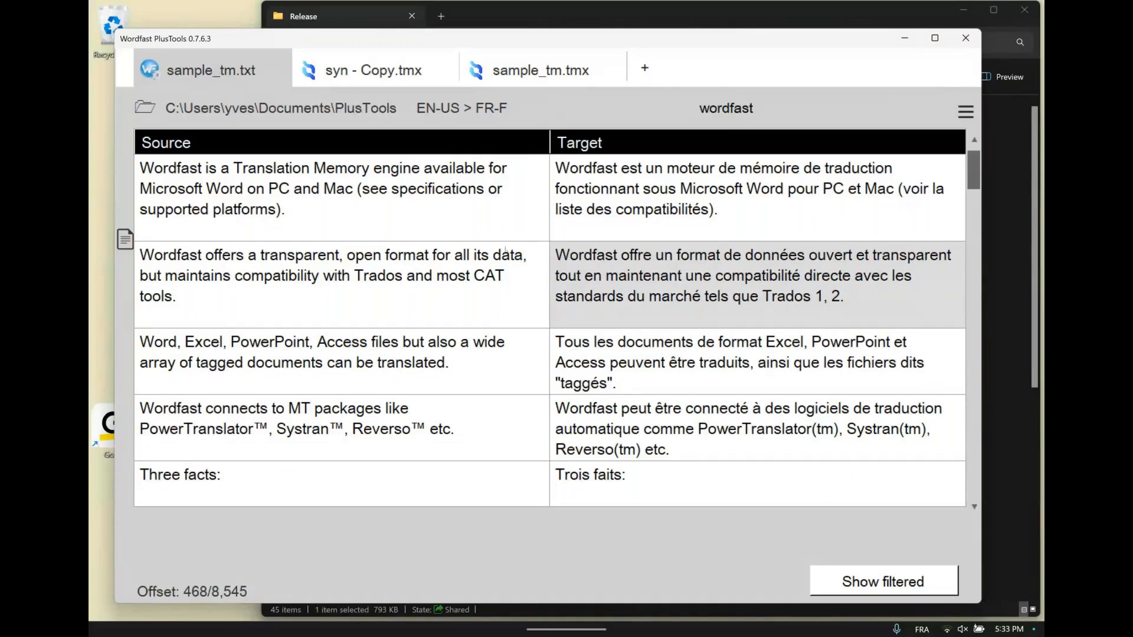
Move the PlusTools window aside and open Brittany.docx from the in progress folder for en > fr translation
drag(339, 38, 439, 50)
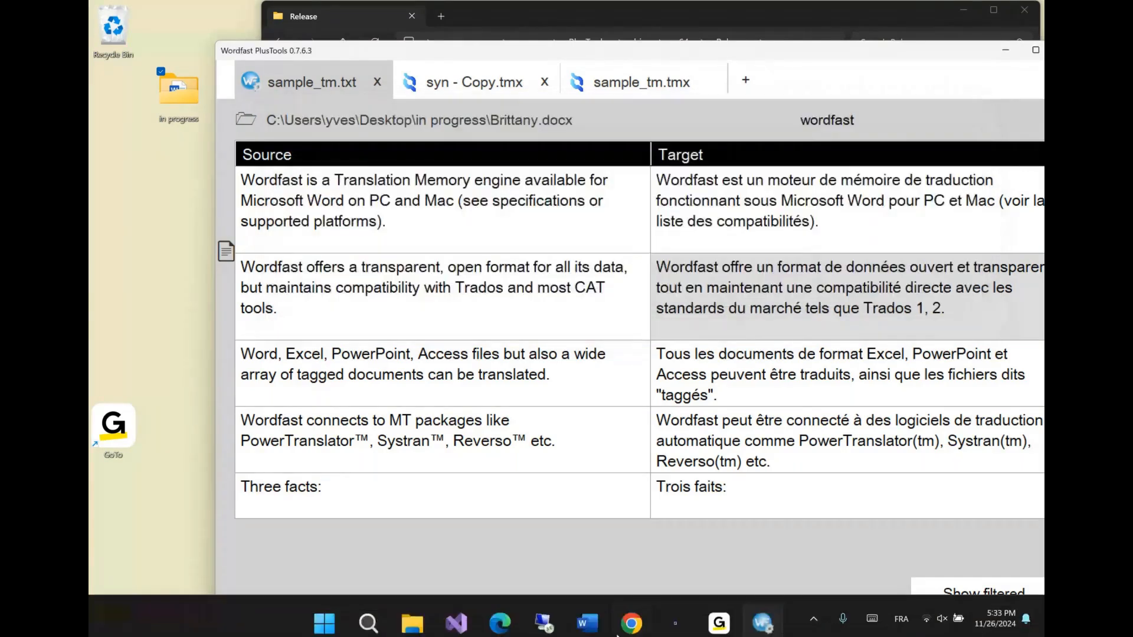
mouse_move(456, 618)
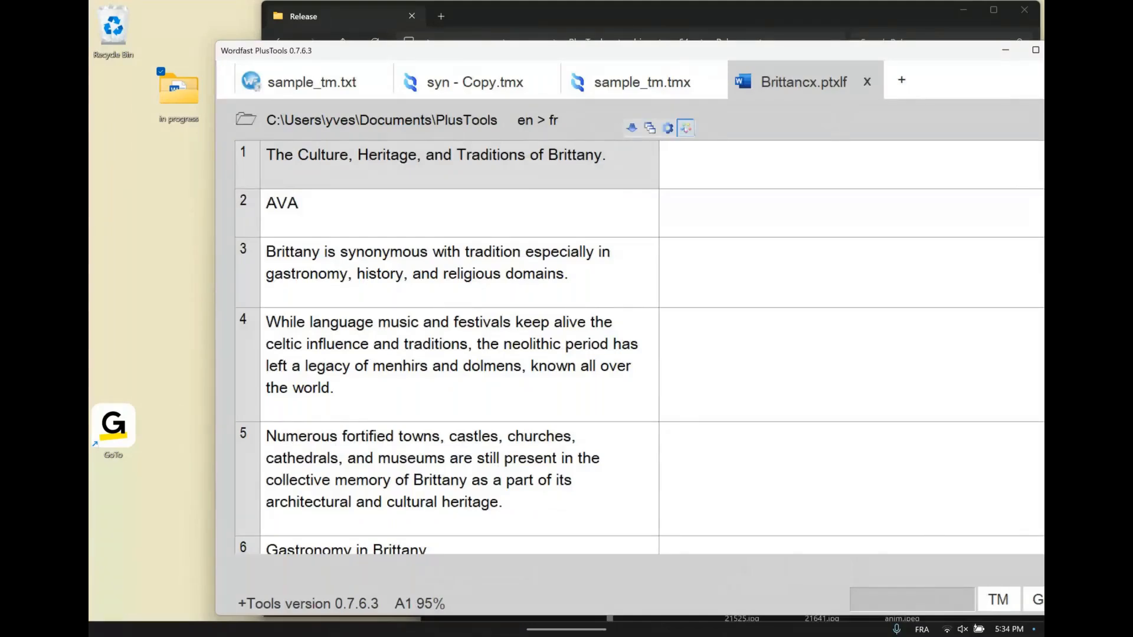
Enable the no-hassle automatic setup in the CAT settings with free neural machine translation and automatic translation memory
click(686, 128)
click(294, 206)
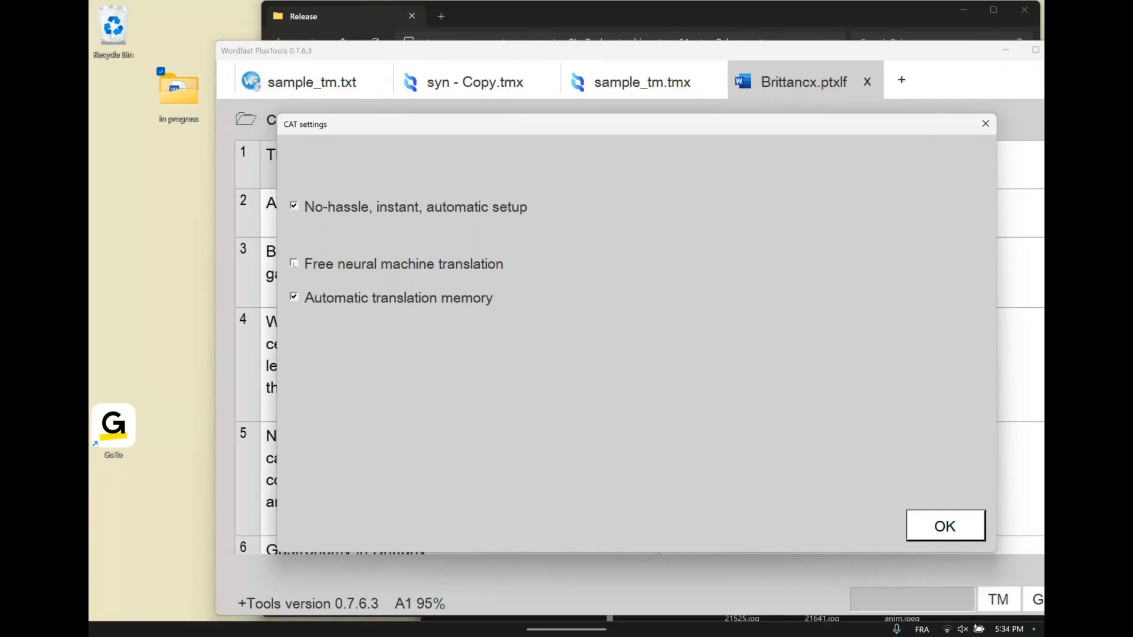
mouse_move(294, 296)
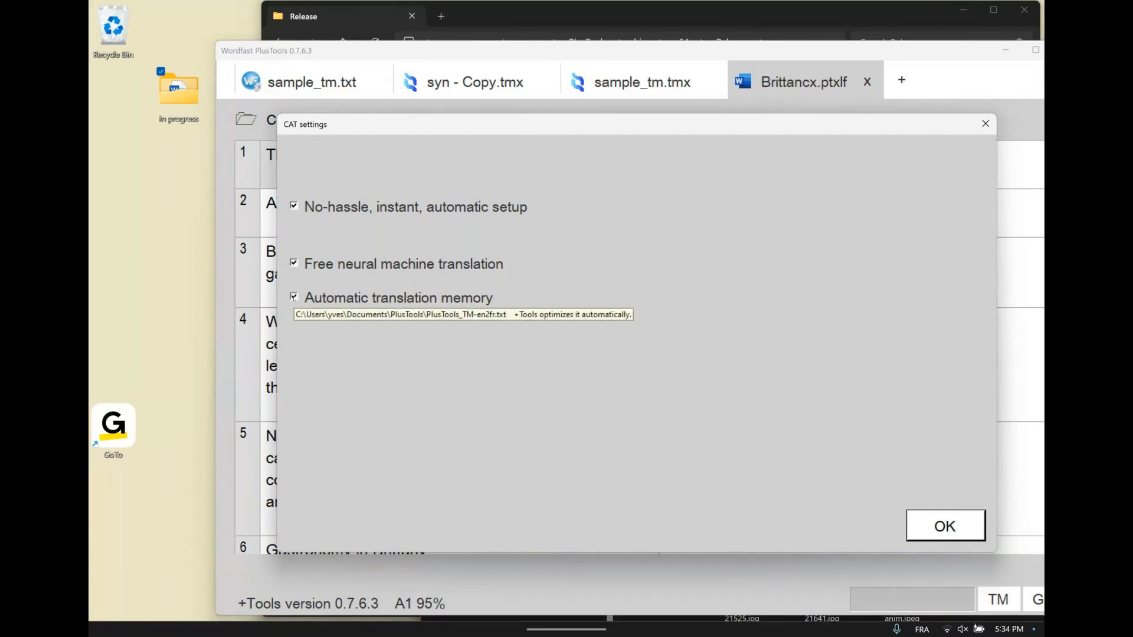
click(294, 297)
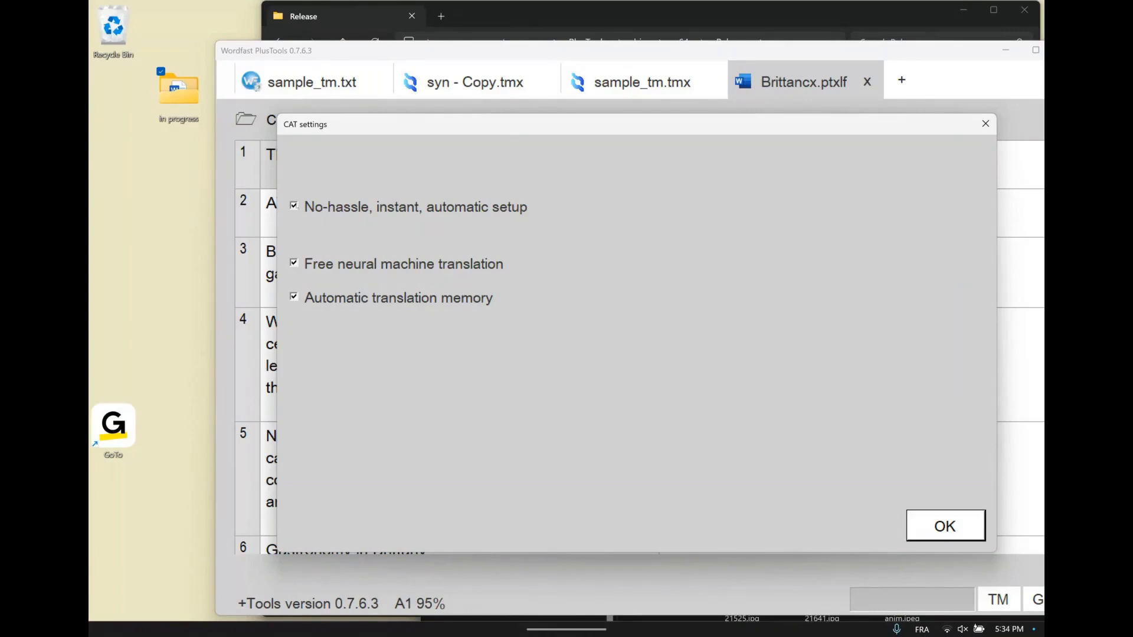
Turn off the no-hassle automatic setup and review the machine translation, translation memory and terminology settings
click(293, 206)
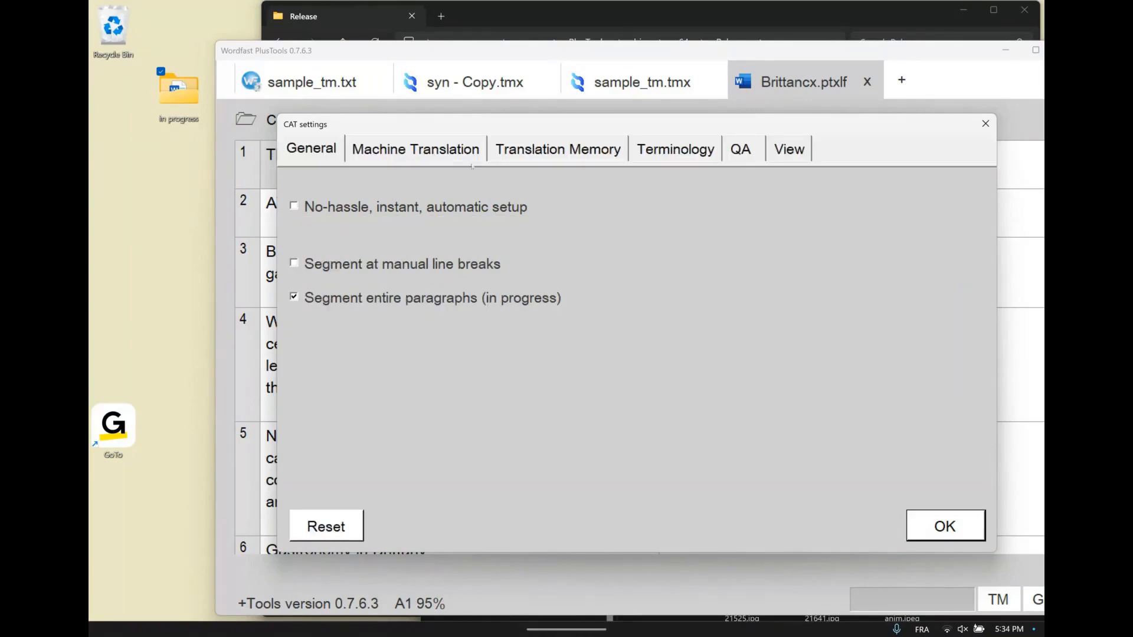
click(400, 149)
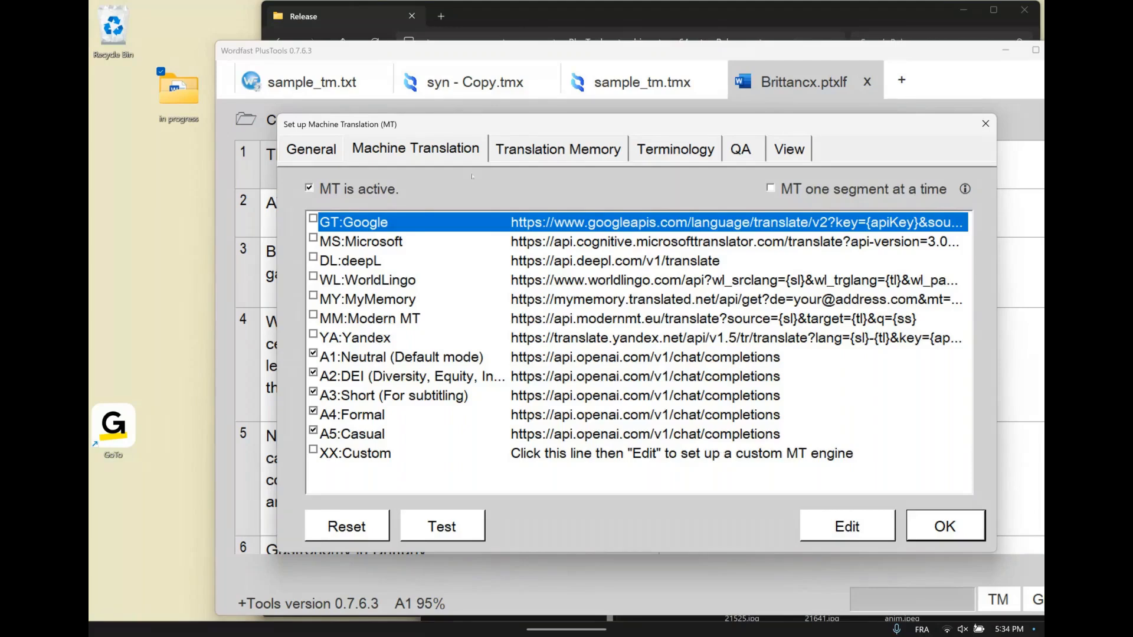
click(559, 149)
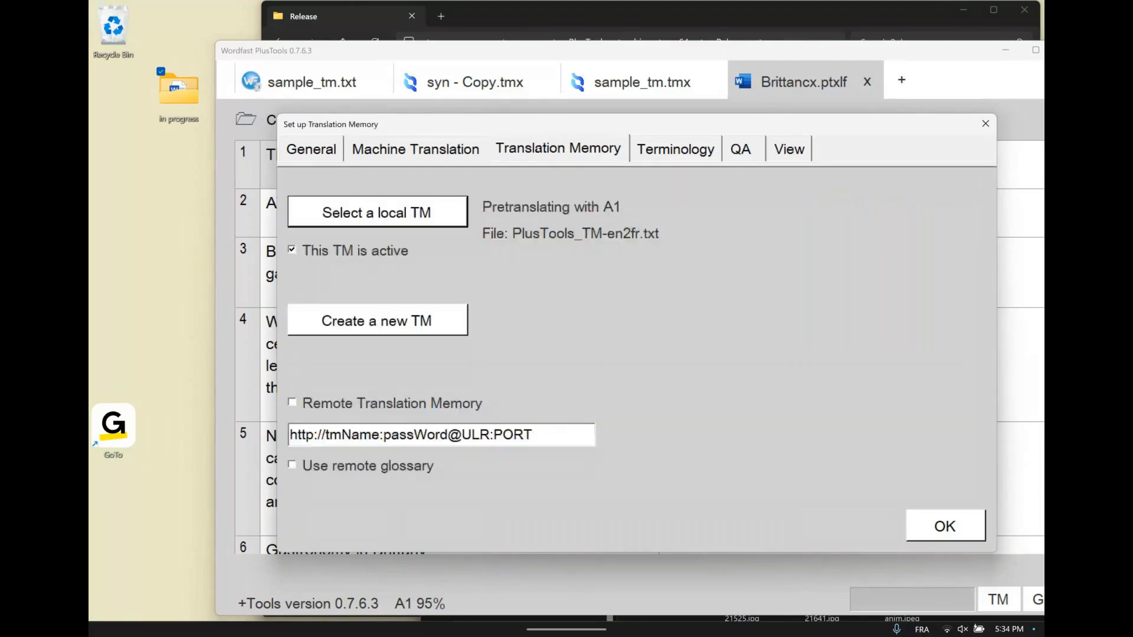
click(674, 152)
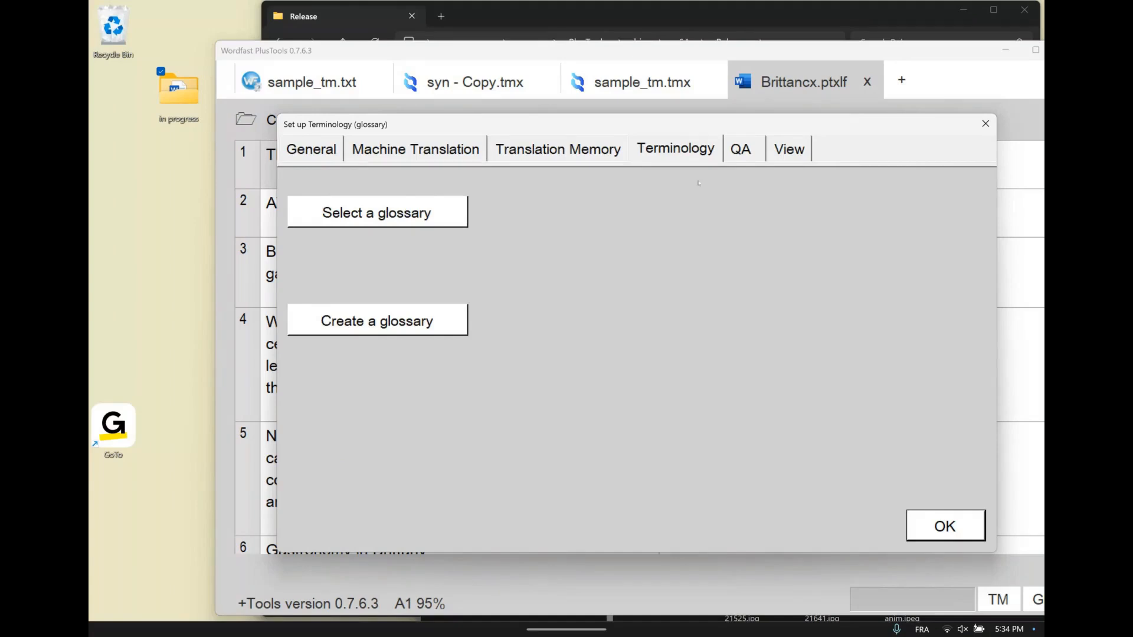
click(946, 524)
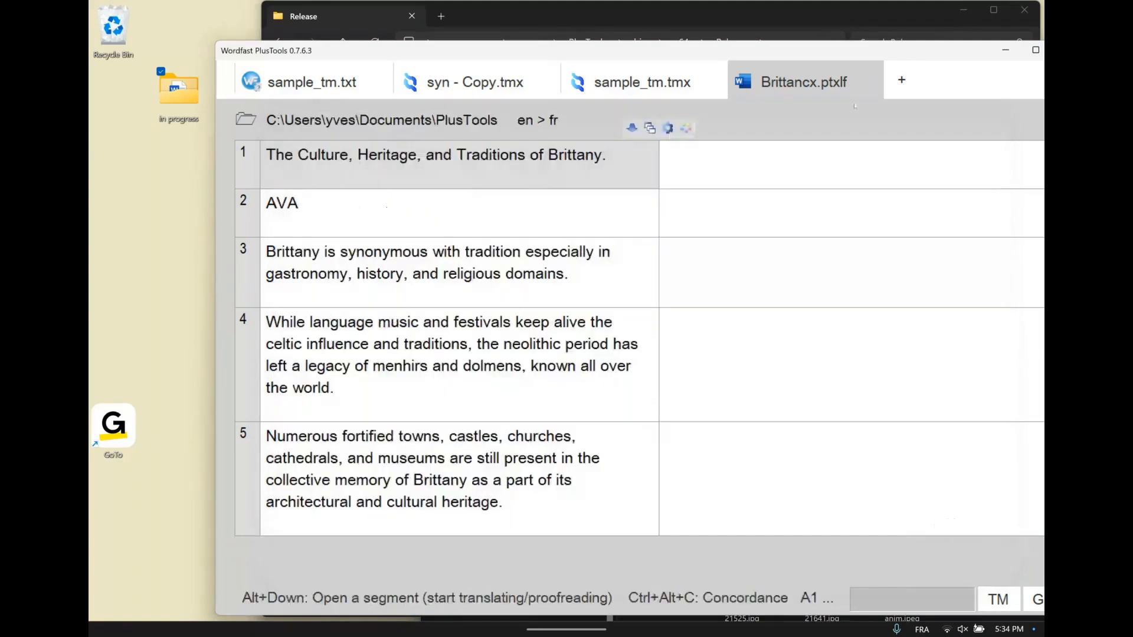
Bring the whole PlusTools window into view, browse the Brittany segments, and close Brittancx.ptxlf and sample_tm.tmx
drag(899, 53, 857, 51)
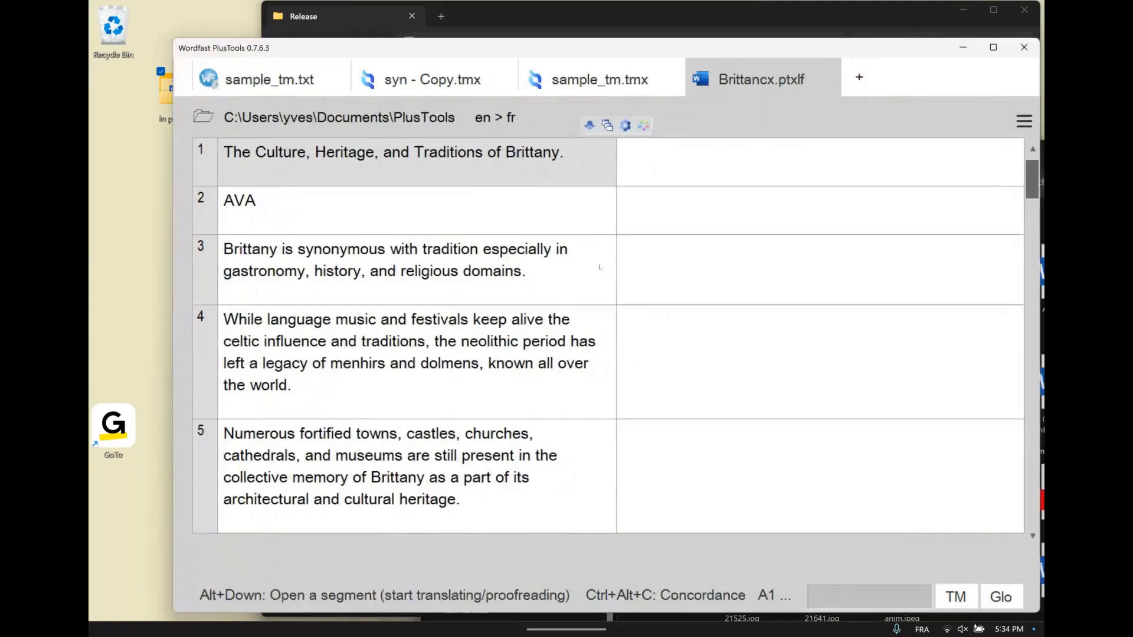
key(ctrl+End)
key(ctrl+Home)
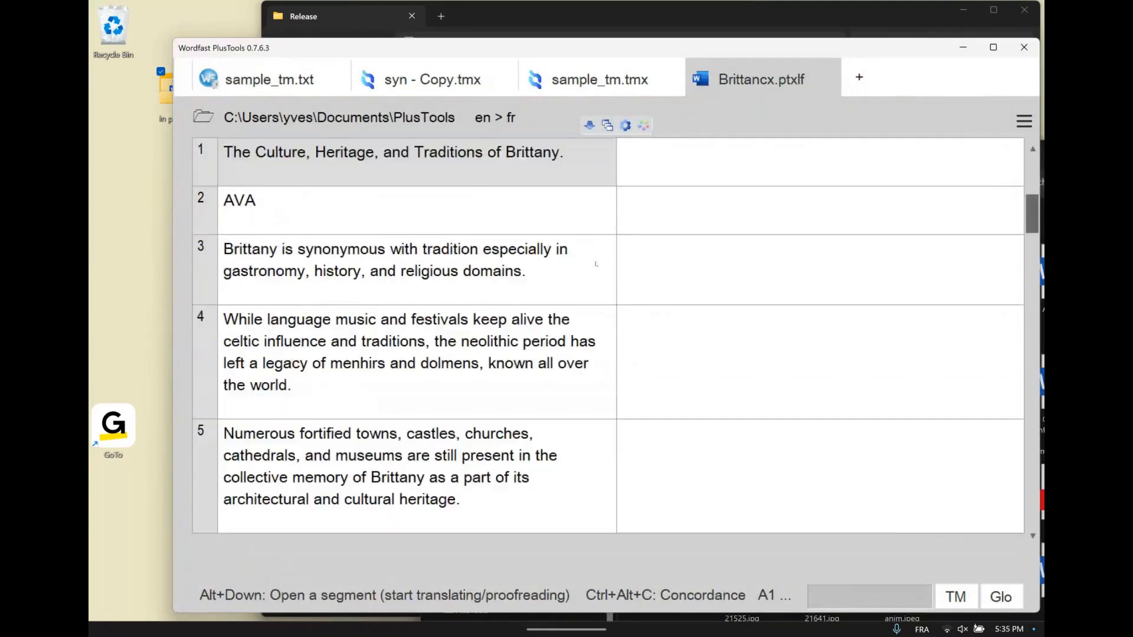
click(496, 274)
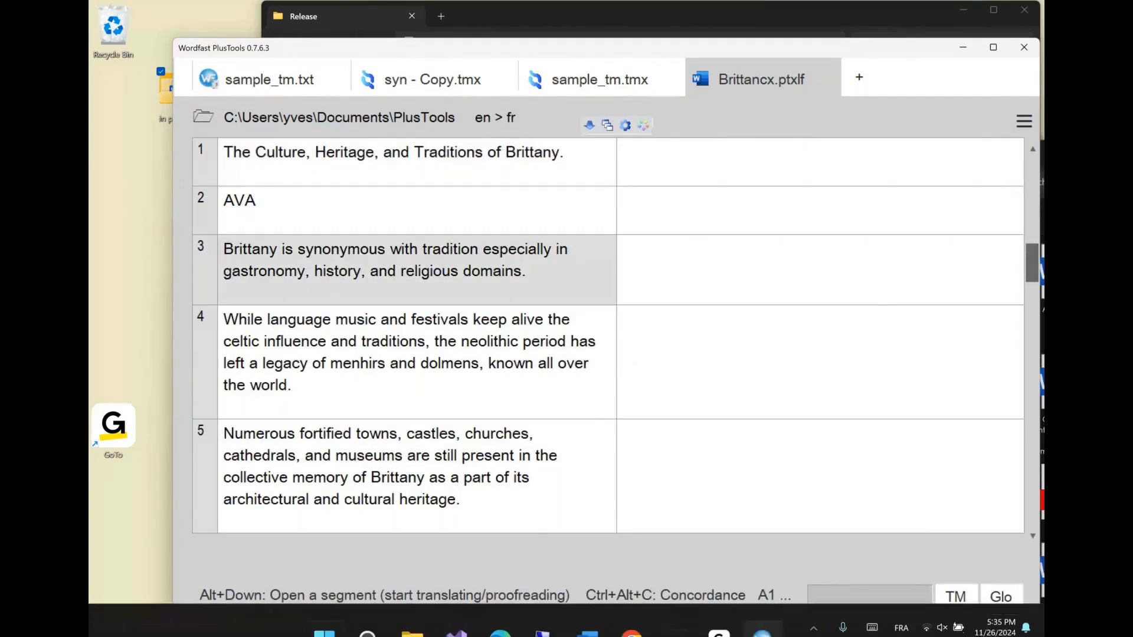
mouse_move(412, 614)
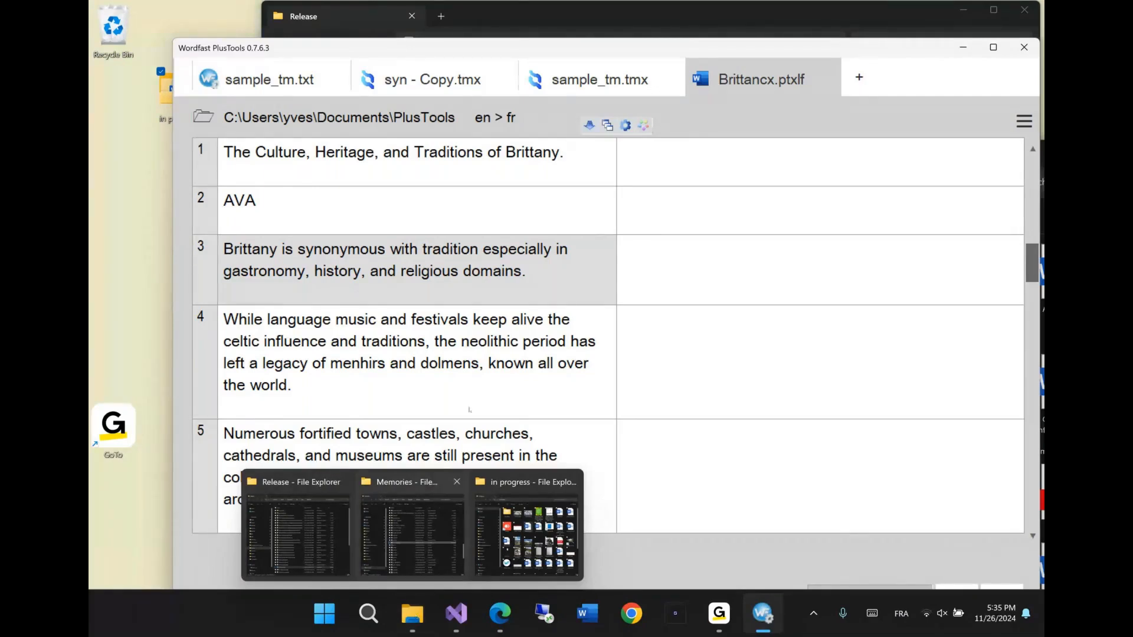
click(826, 78)
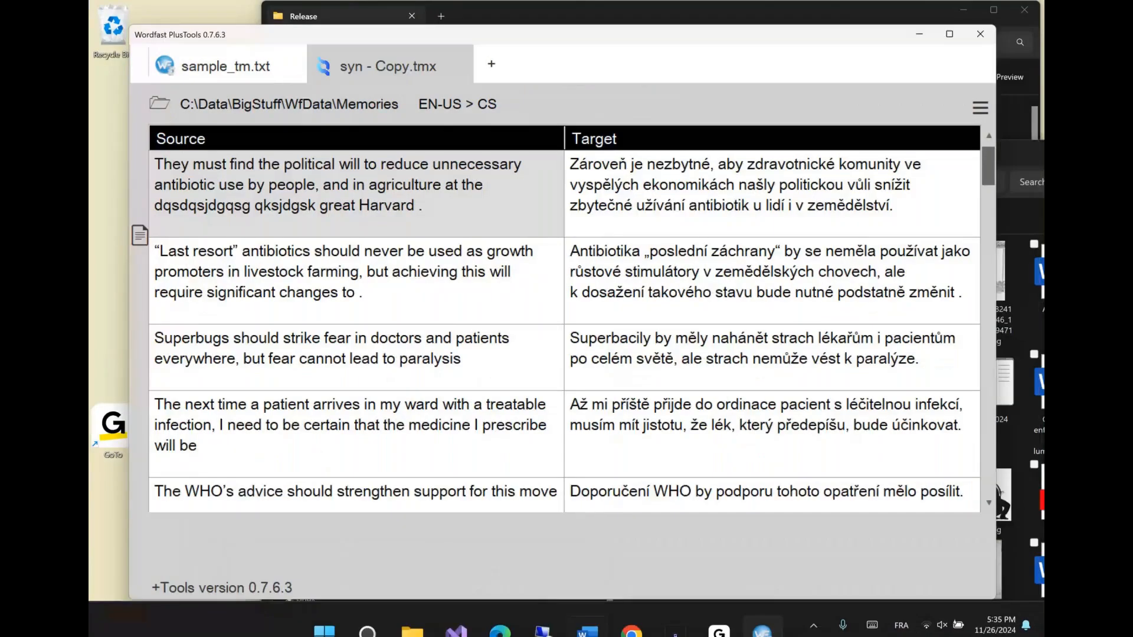
Open drive CCCOMA_X64FRE_FR-FR_DV9 (D:) from File Explorer in its own window and move that window aside
click(418, 614)
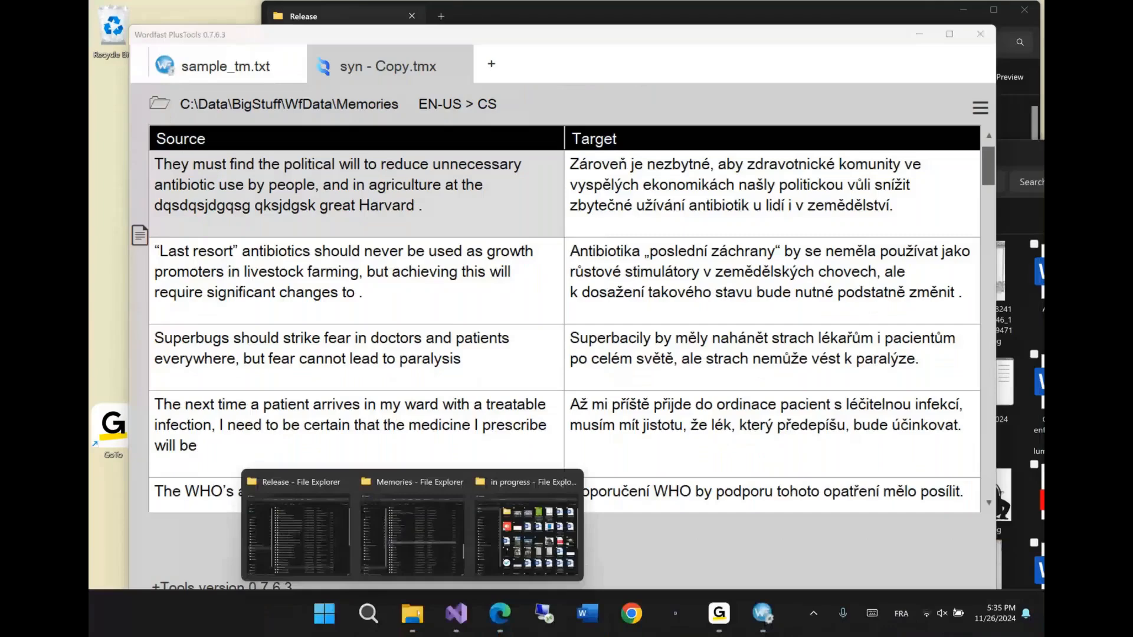
click(354, 509)
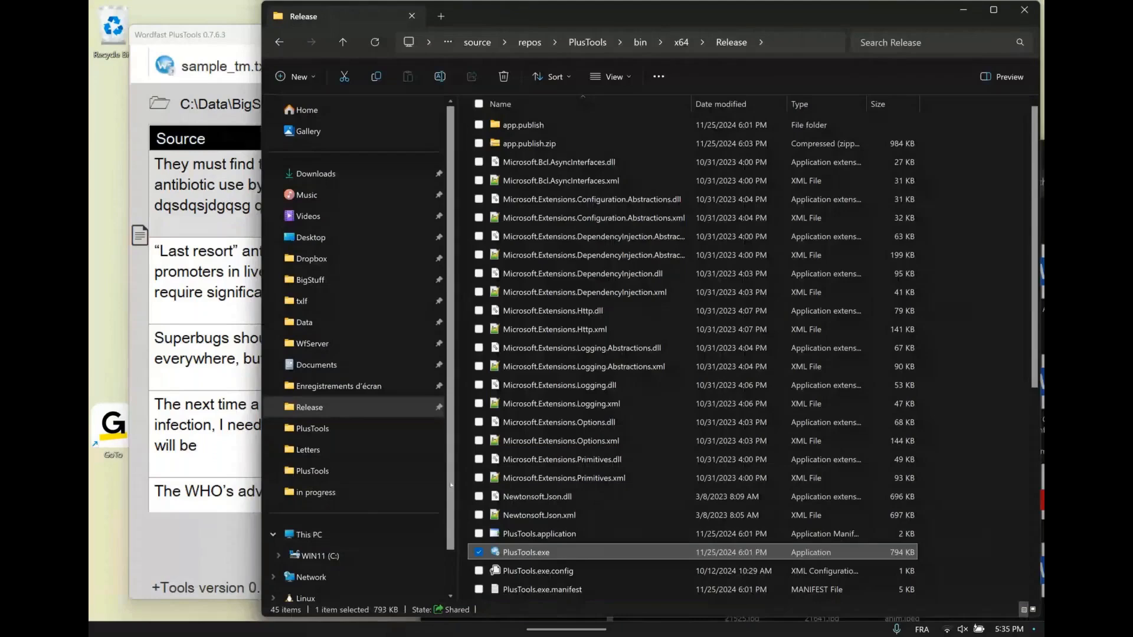
scroll(451, 485, down, 1)
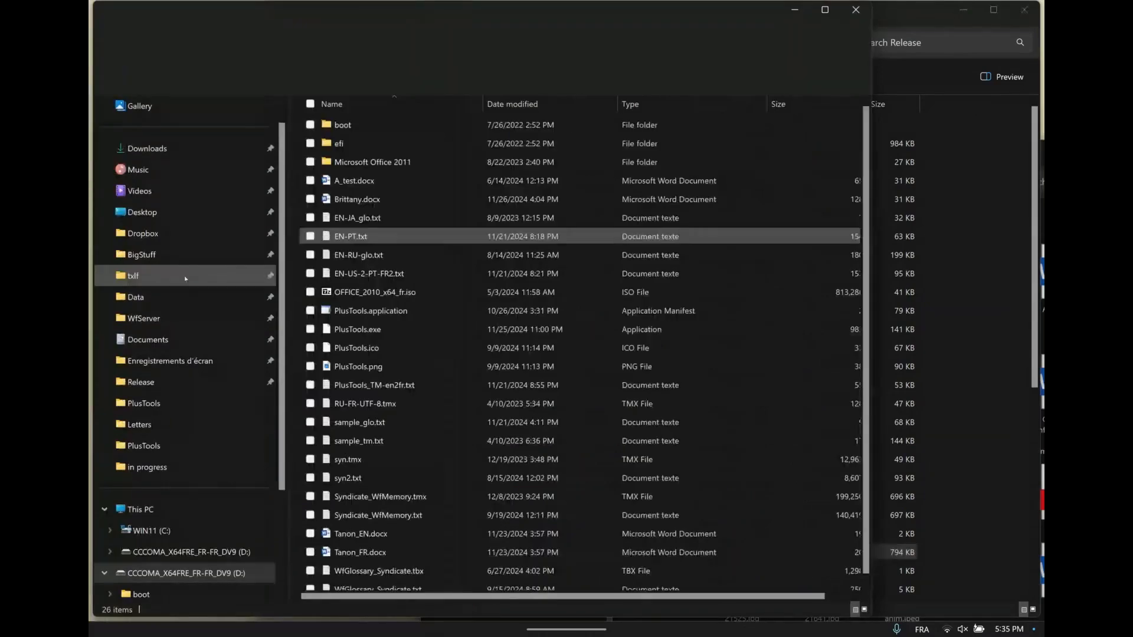
click(177, 531)
drag(335, 13, 858, 193)
Open Brittany.docx from drive D: in a new PlusTools tab as an English-to-French translation project
click(236, 36)
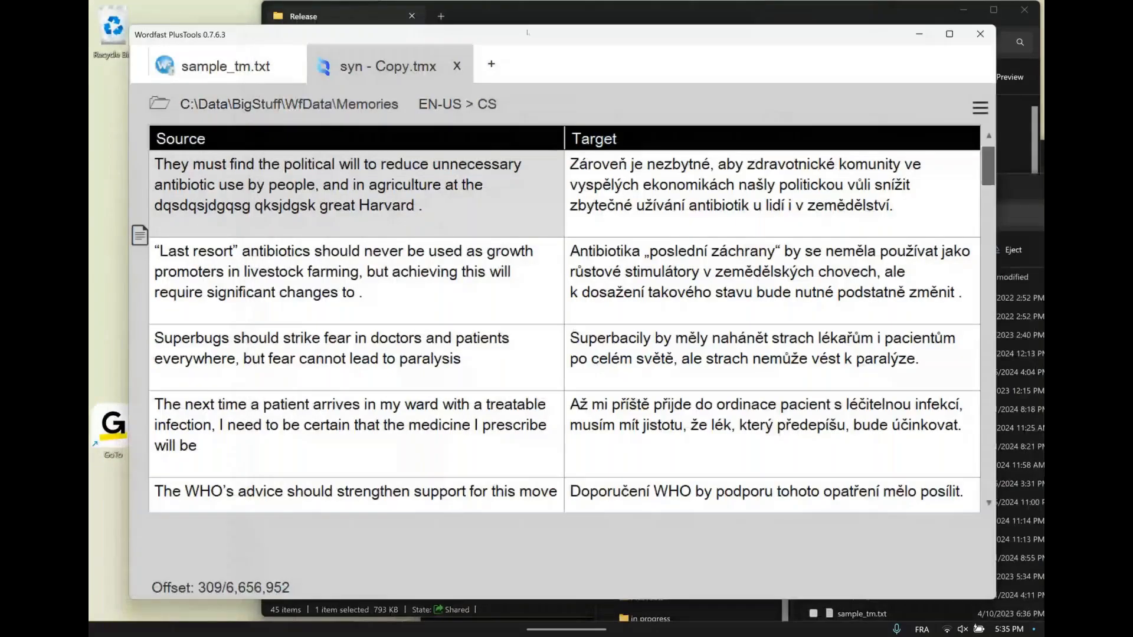
click(490, 65)
click(1009, 192)
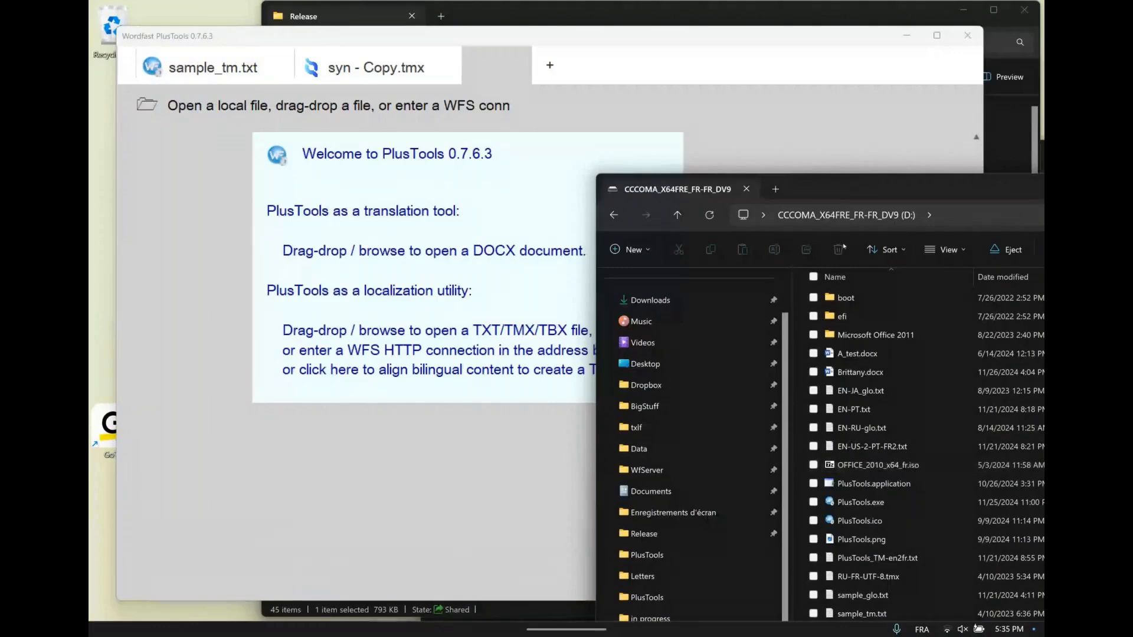
drag(861, 192, 839, 136)
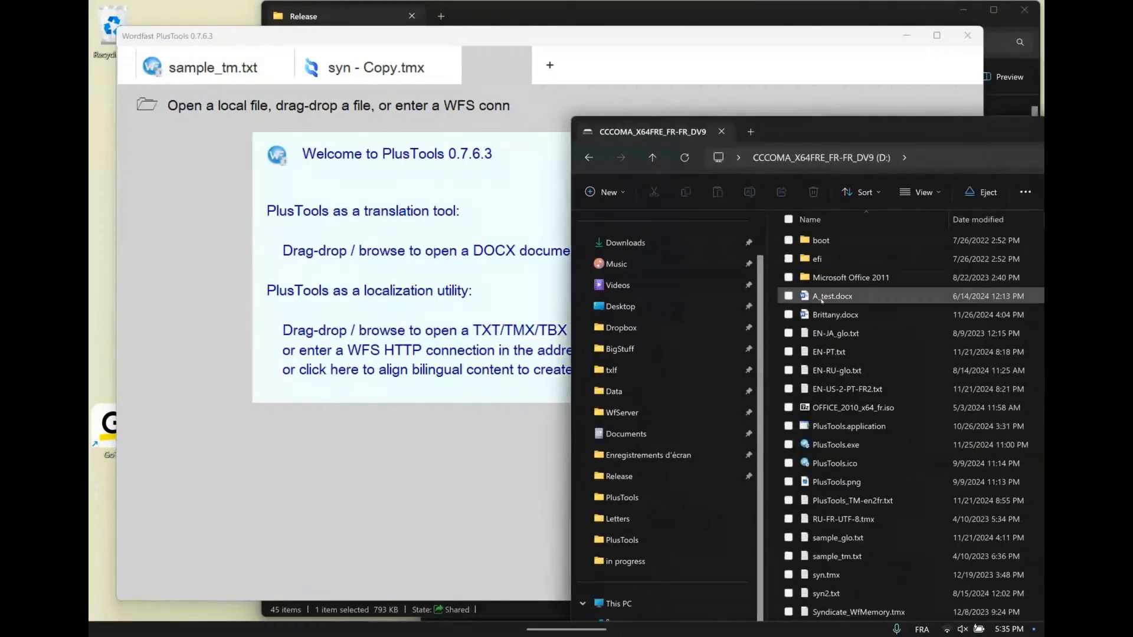
click(425, 279)
drag(425, 280, 424, 279)
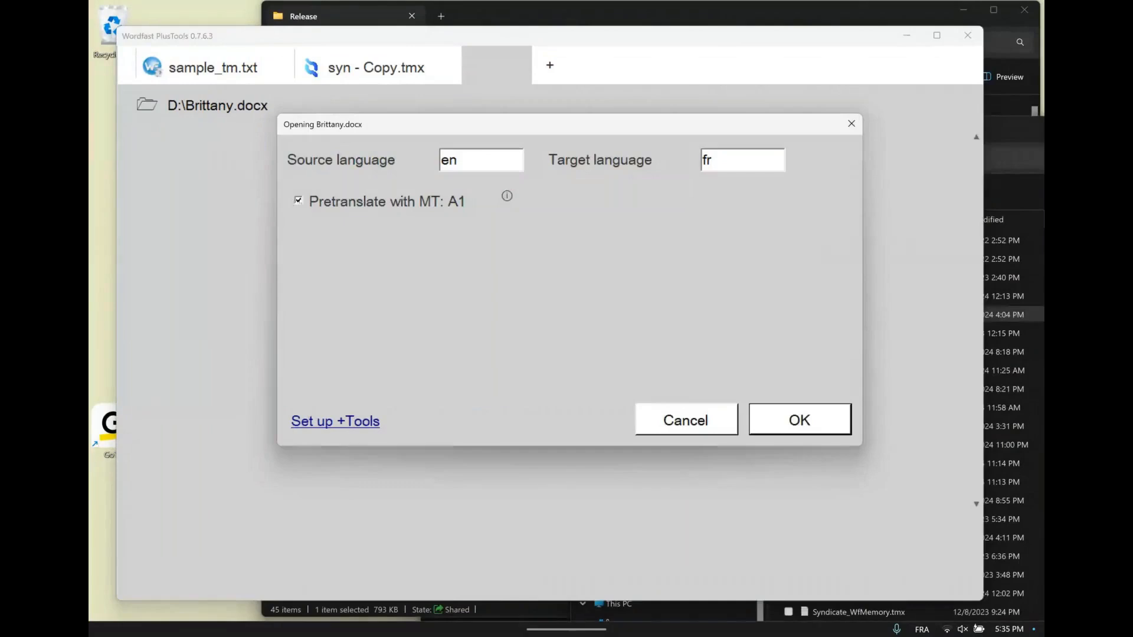
click(794, 423)
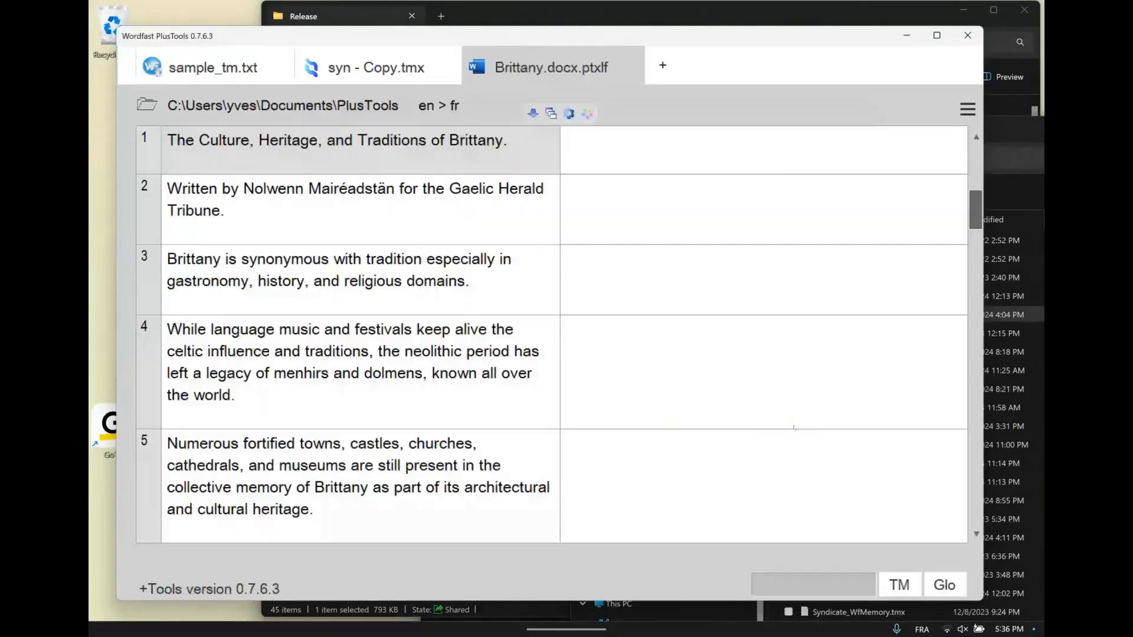
Review the machine translation engine list in the setup, highlighting A1:Neutral (Default mode), and accept the settings
click(621, 347)
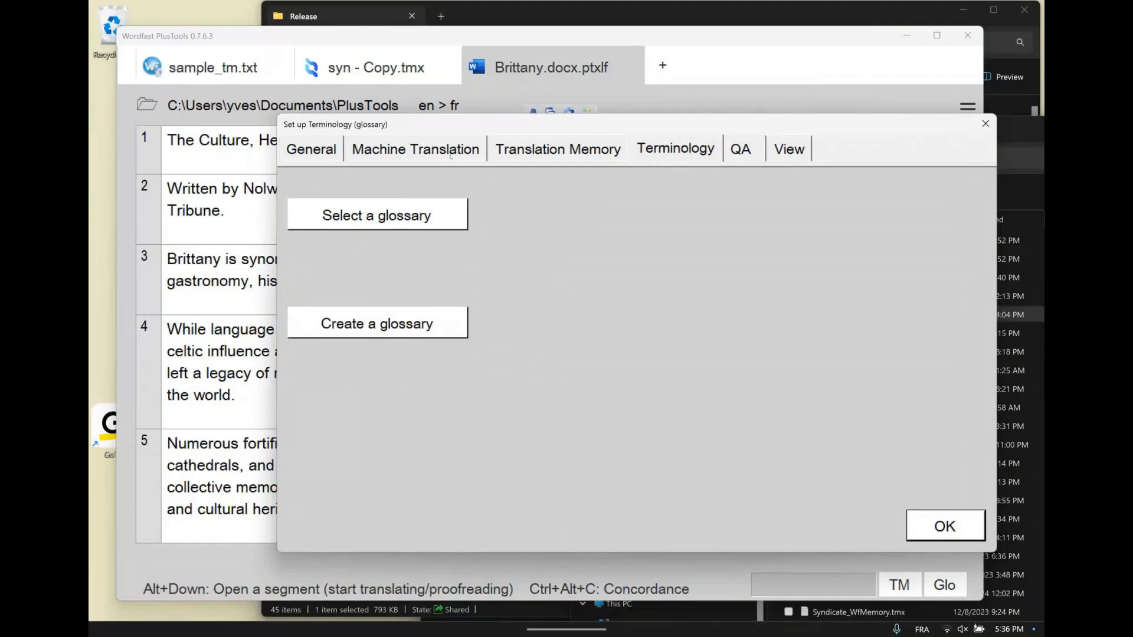
click(450, 155)
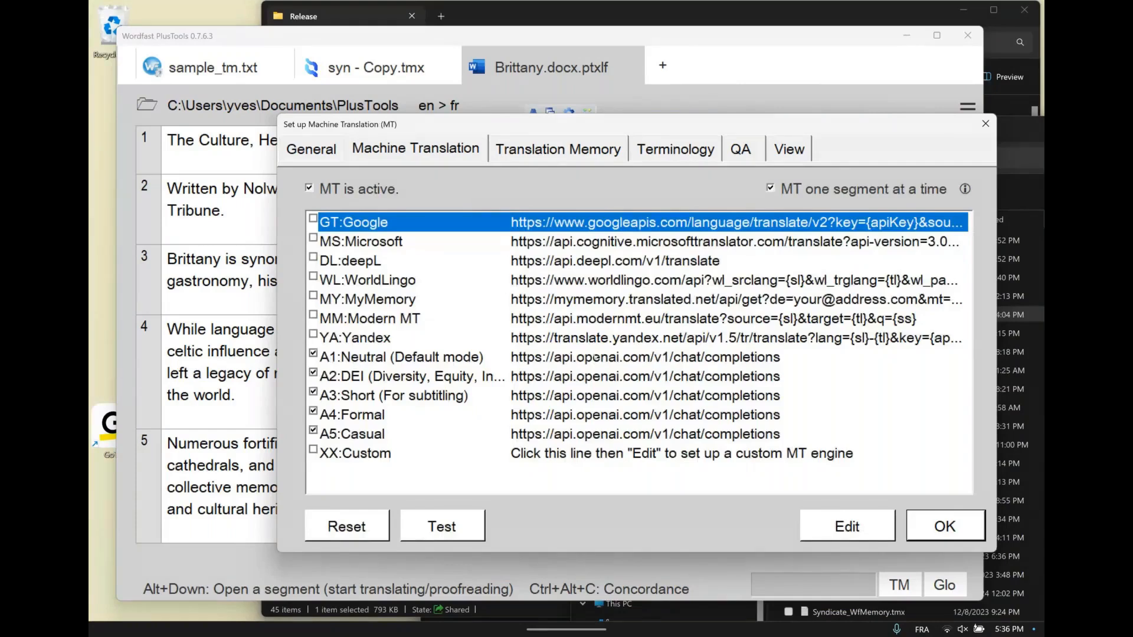
click(596, 358)
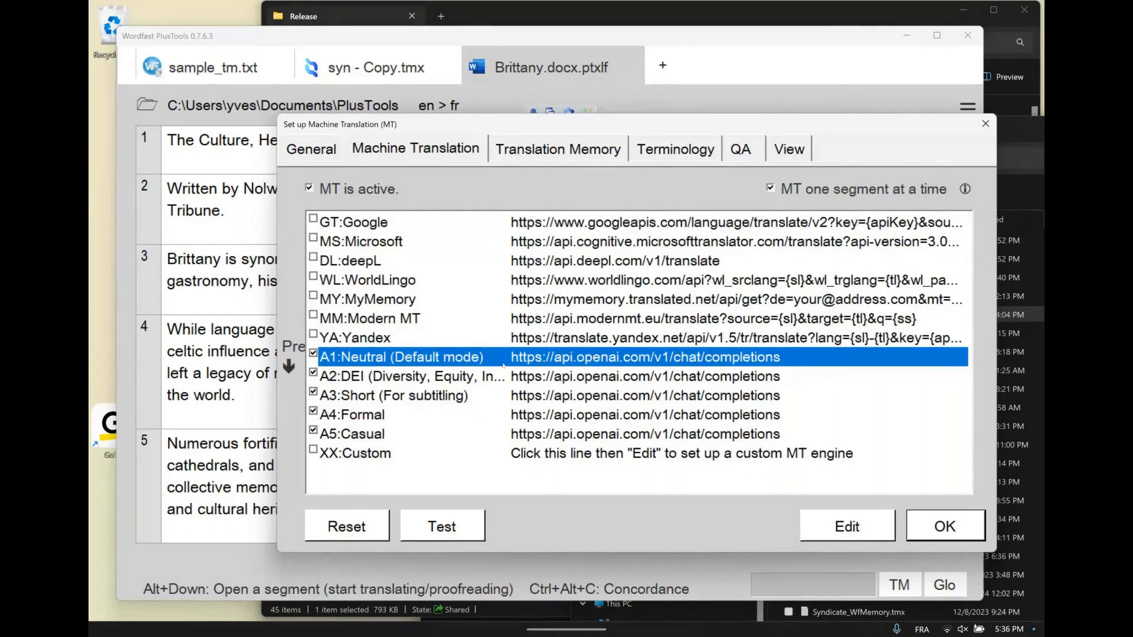
drag(654, 129, 638, 111)
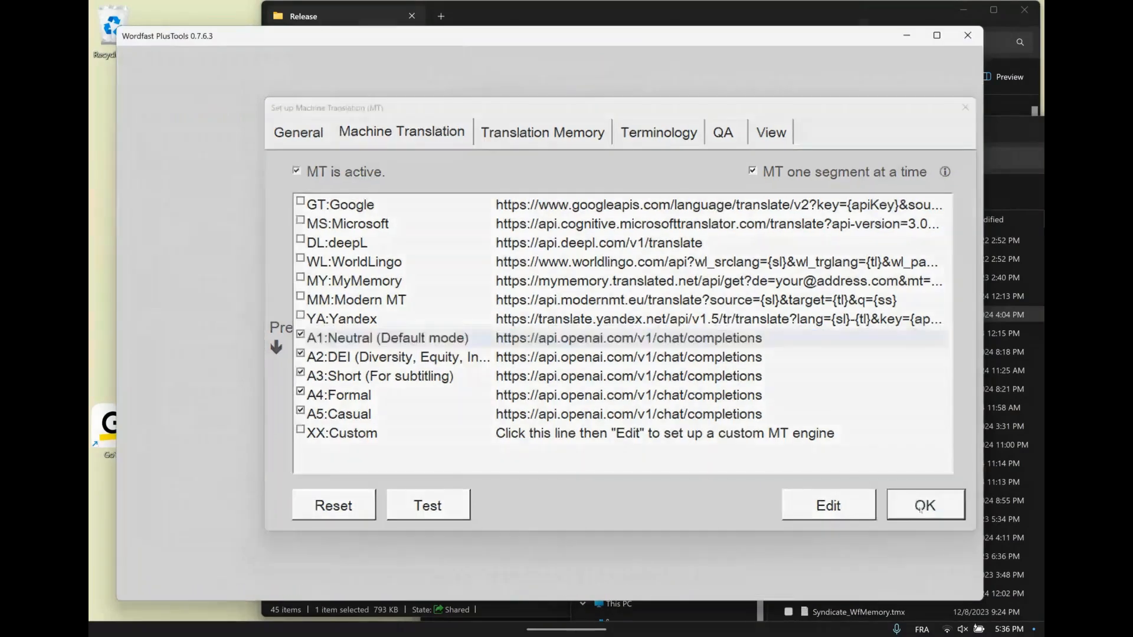
click(921, 509)
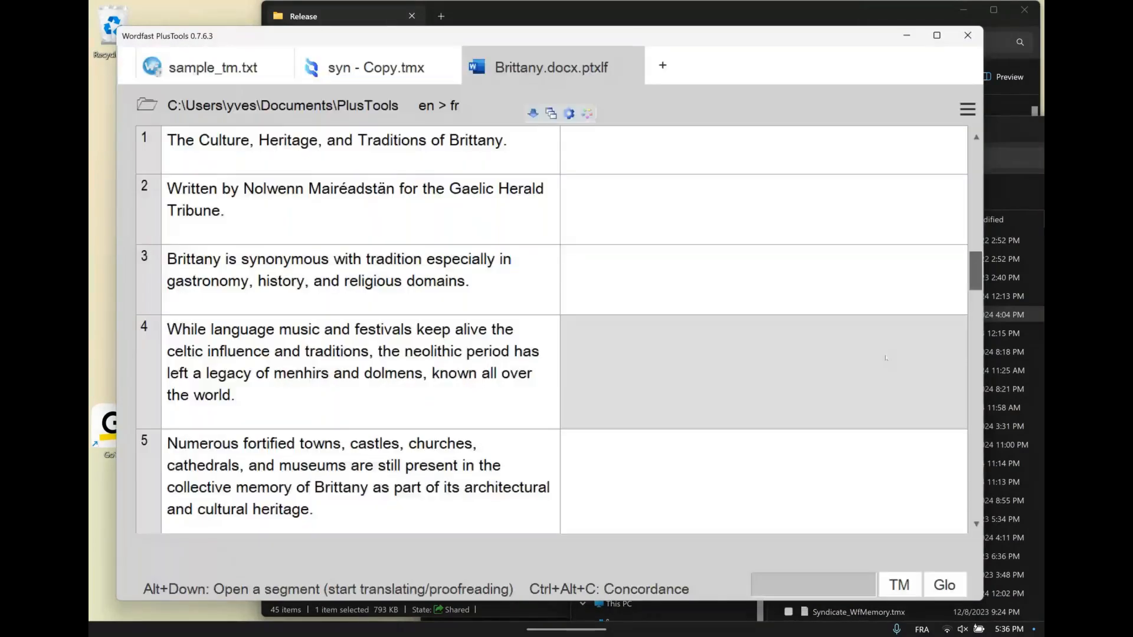
Open segment 22, about the professor and the surprised students, and request its translation with all AI prompts
scroll(885, 512, down, 10)
click(588, 323)
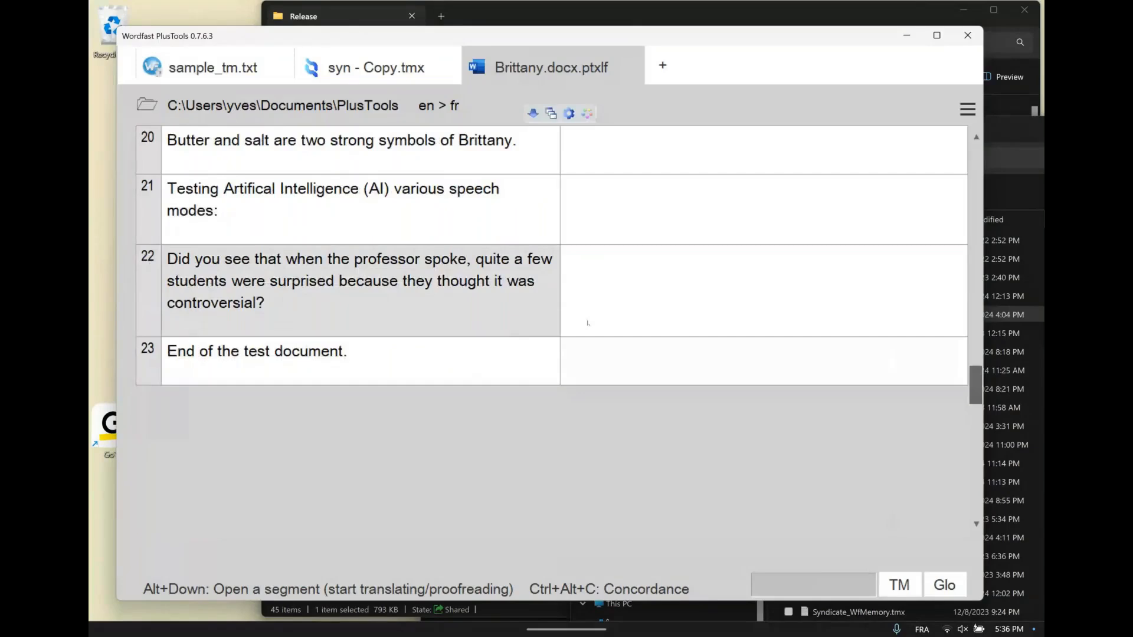
key(alt+Down)
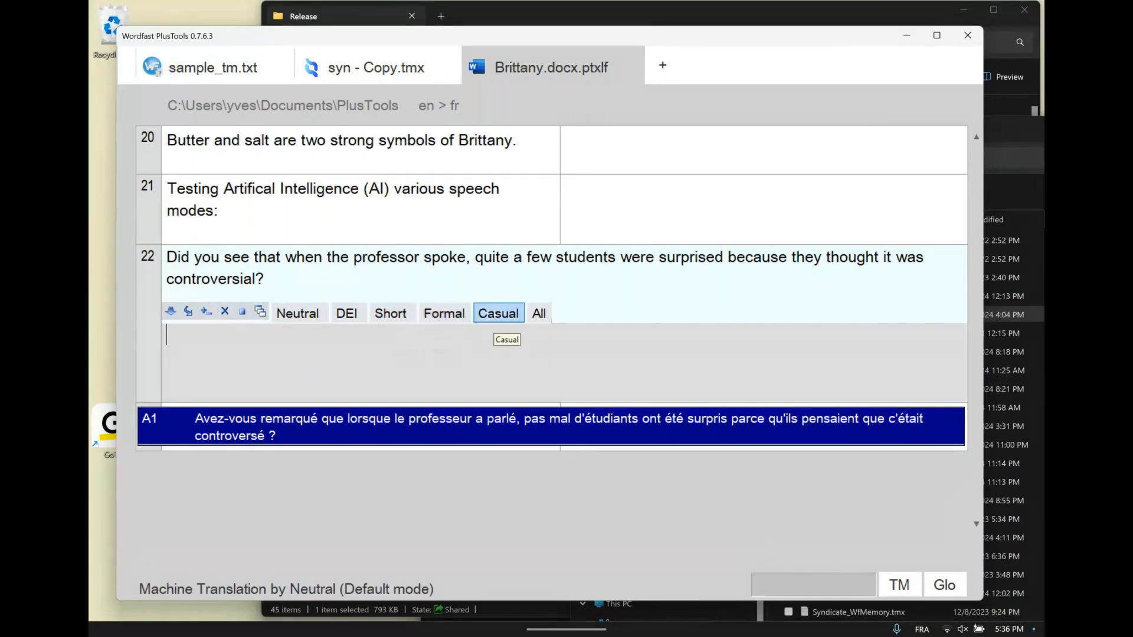
click(541, 315)
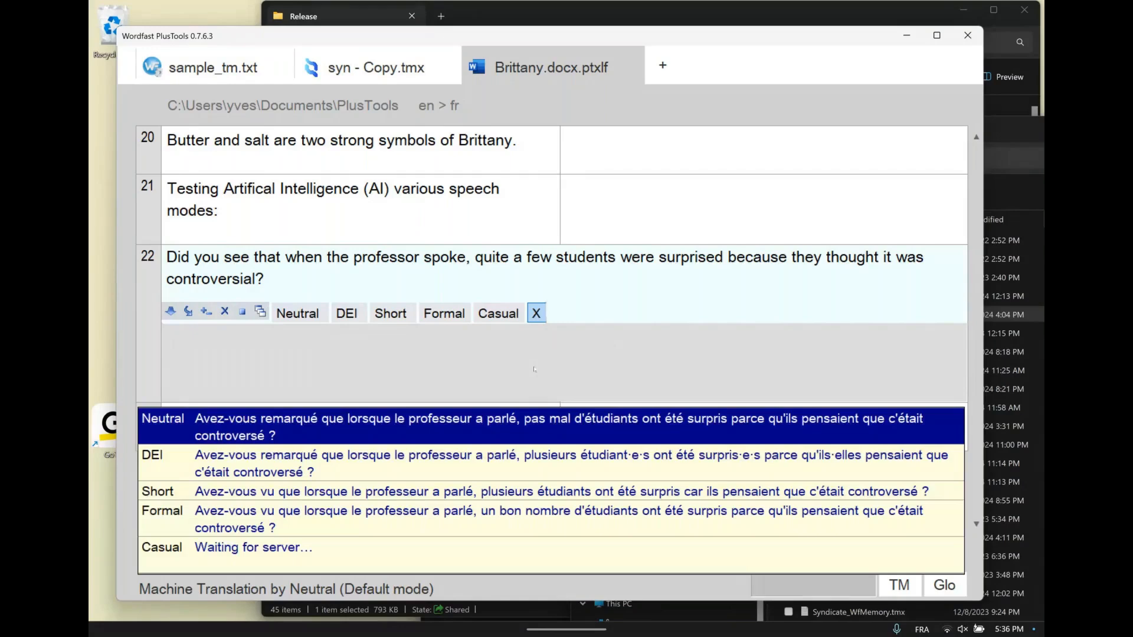
drag(696, 36, 701, 26)
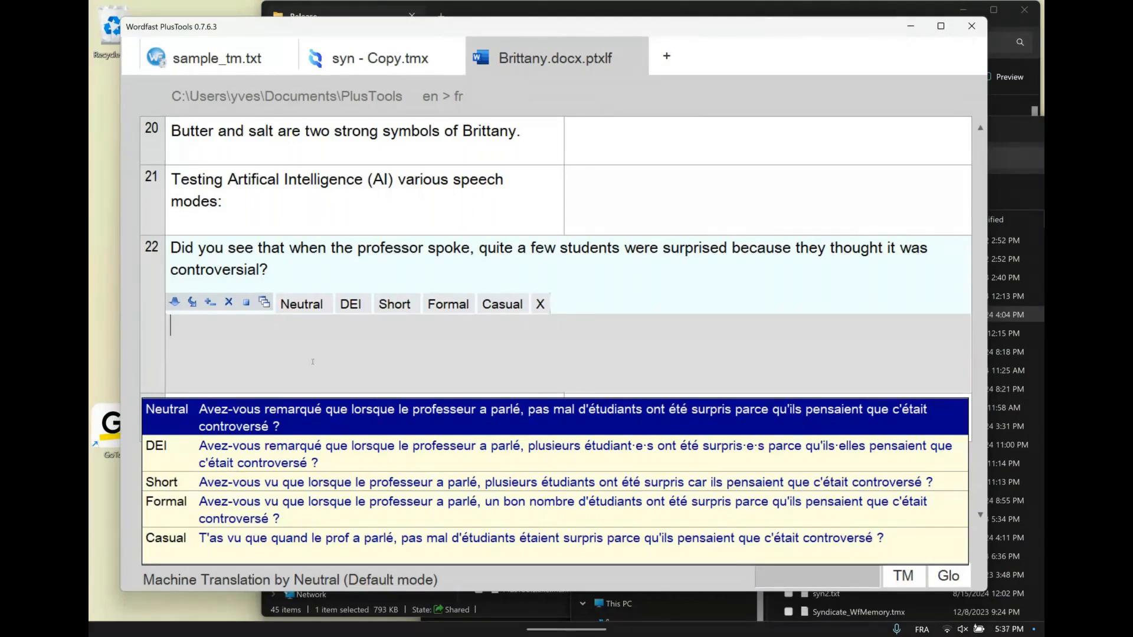
Go through the DEI, Short and Formal suggestions for segment 22 and insert the Casual translation
key(Down)
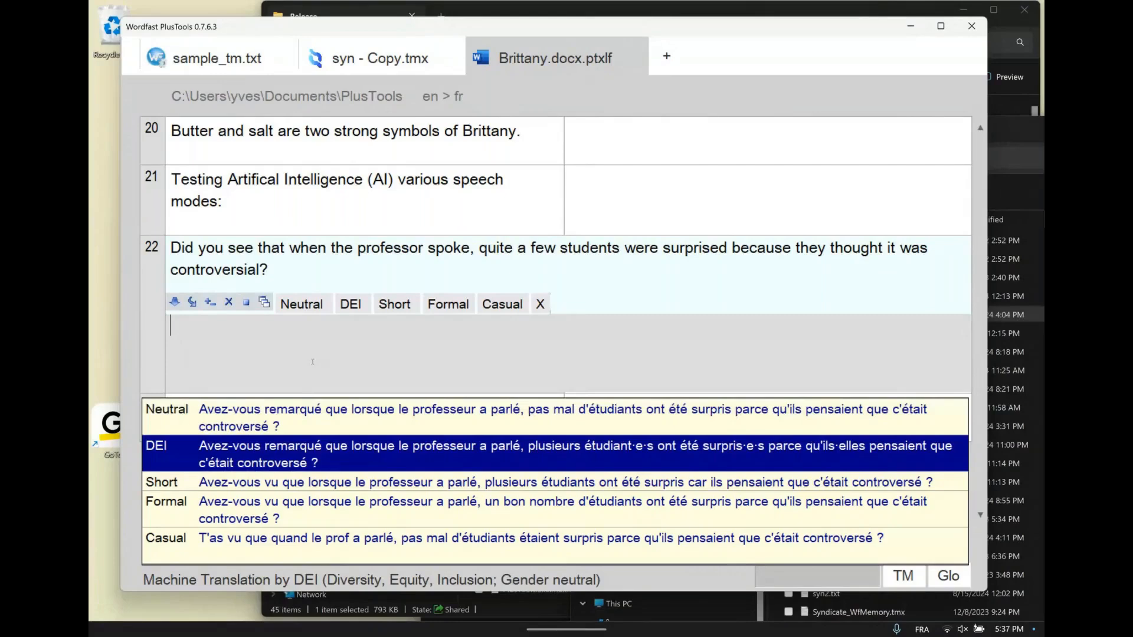
key(Down)
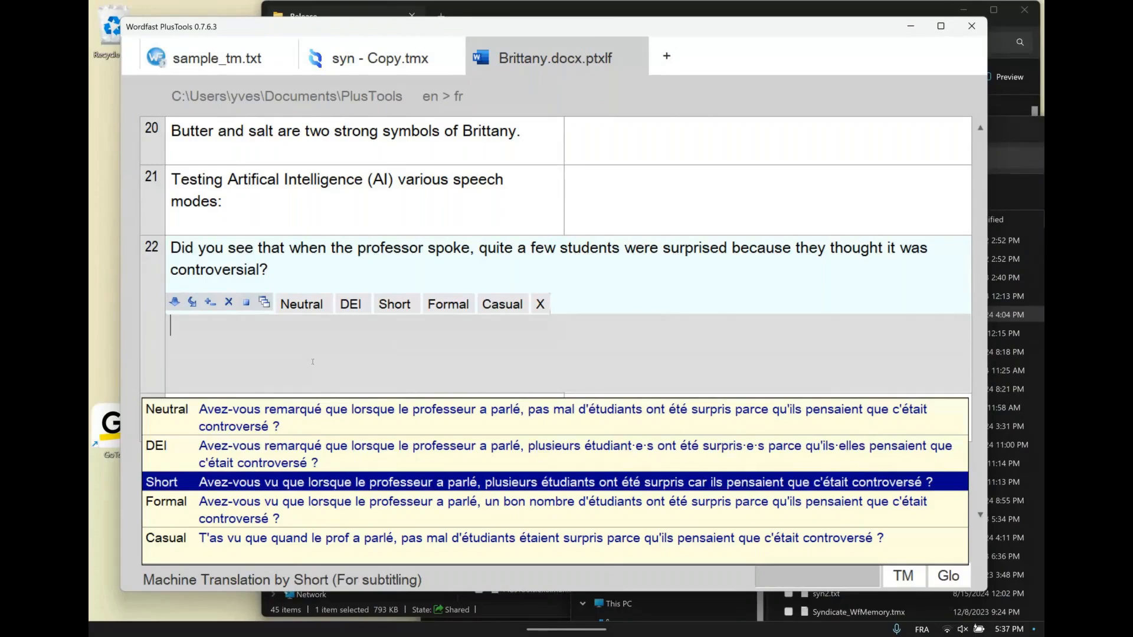
key(Down)
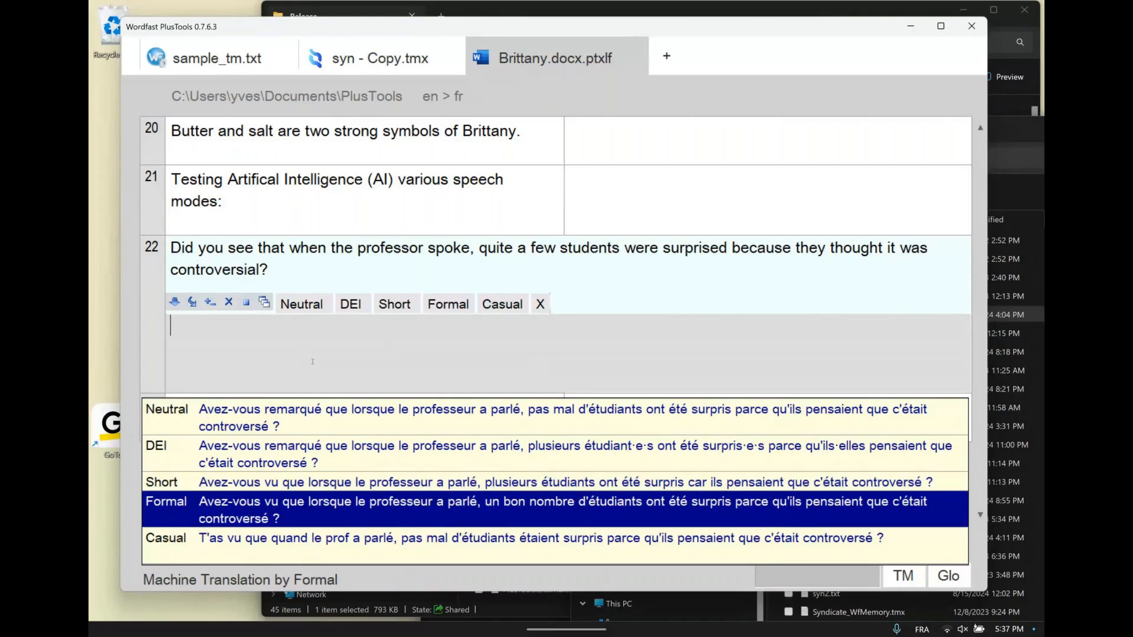
key(Down)
key(Return)
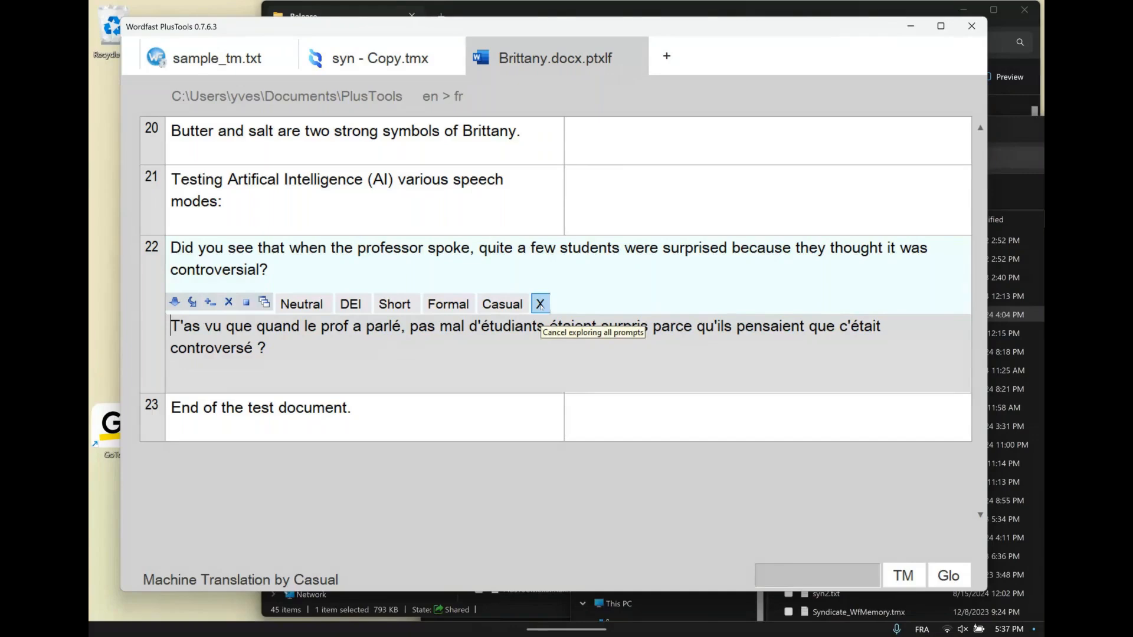
Request the DEI translation of segment 22 and insert it in place of the casual text
click(358, 304)
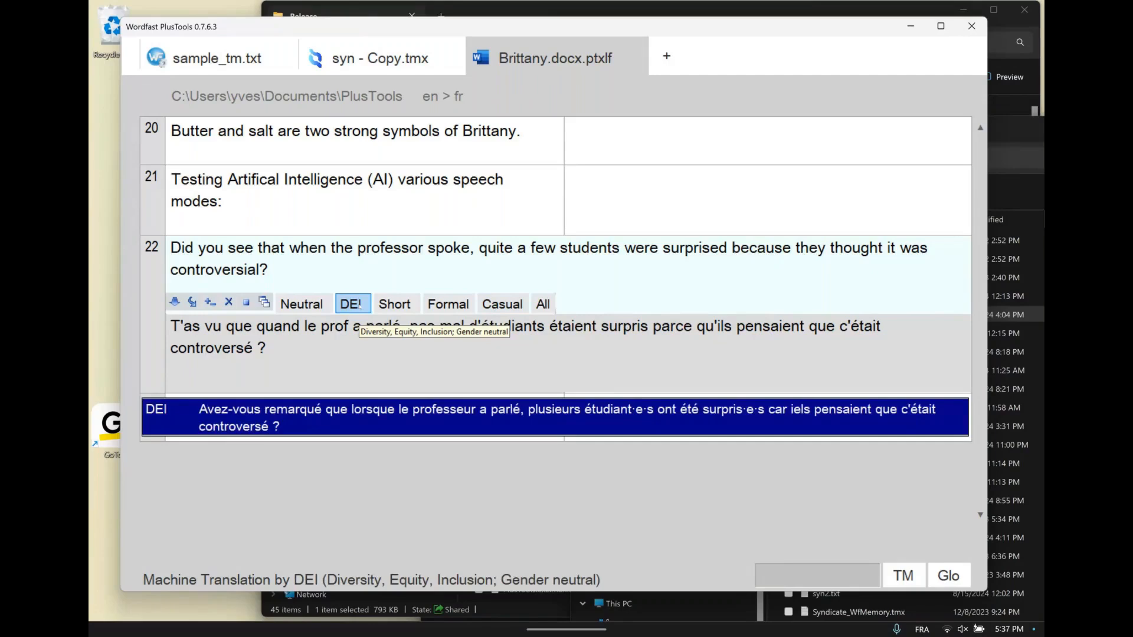
click(358, 418)
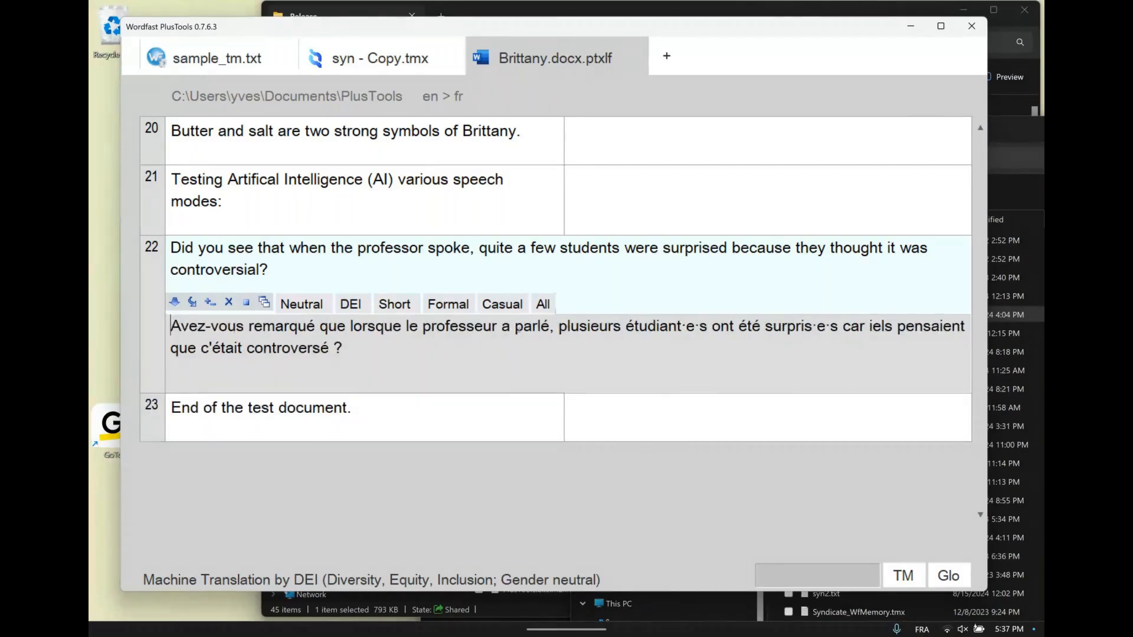
Examine the gender-neutral forms in the French text of segment 22, character by character from "étudiant·e·s" onward
click(682, 325)
key(Right)
key(Right)
key(Right)
key(Right)
key(Right)
key(Right)
key(Right)
key(Right)
key(Right)
key(Right)
key(Right)
key(Right)
key(Right)
key(Right)
key(Right)
key(Right)
key(Right)
key(Right)
key(Right)
key(Right)
key(Right)
key(Right)
key(Right)
key(Right)
key(Right)
key(Right)
key(Right)
key(Right)
key(Right)
key(Right)
key(Right)
key(Right)
key(Right)
click(437, 348)
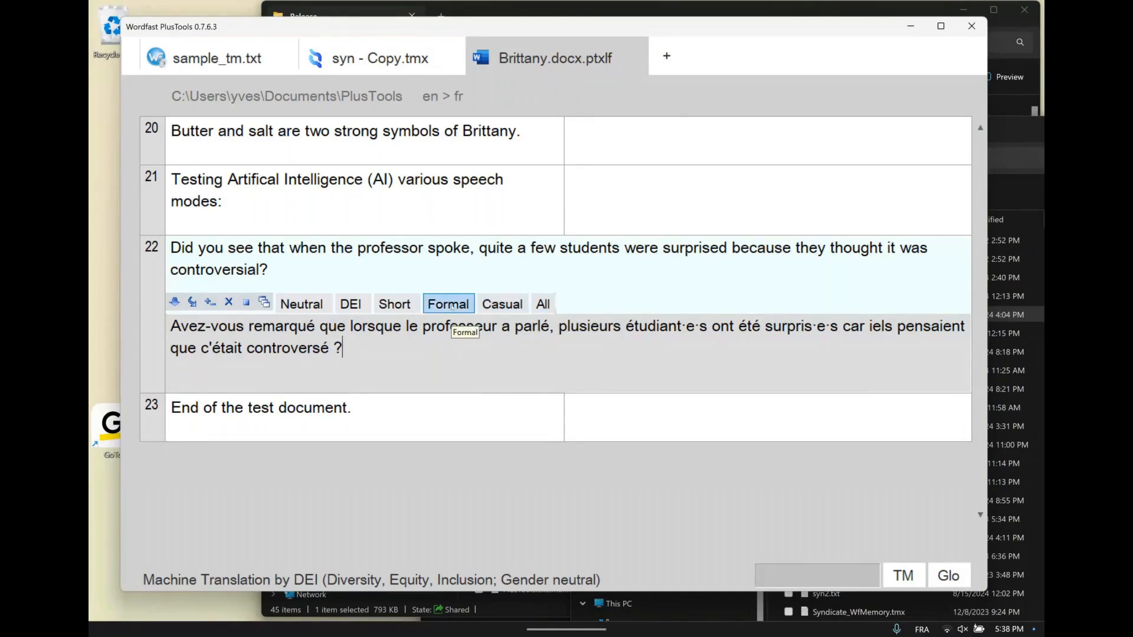
Request the Short translation of segment 22 for comparison and close the segment without inserting it
click(398, 306)
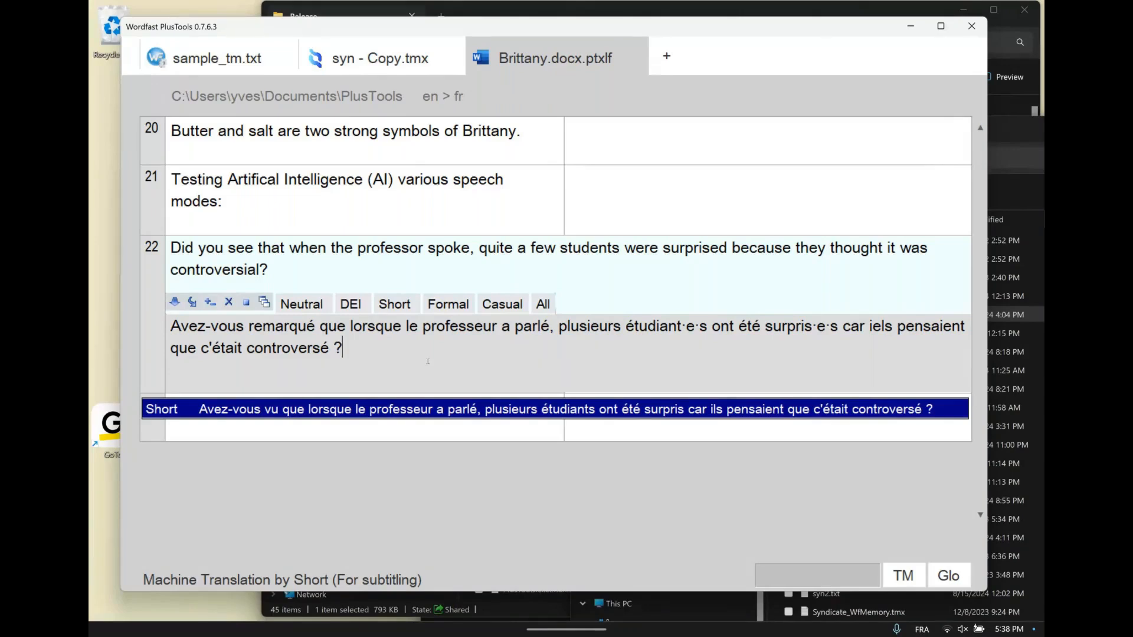
click(246, 302)
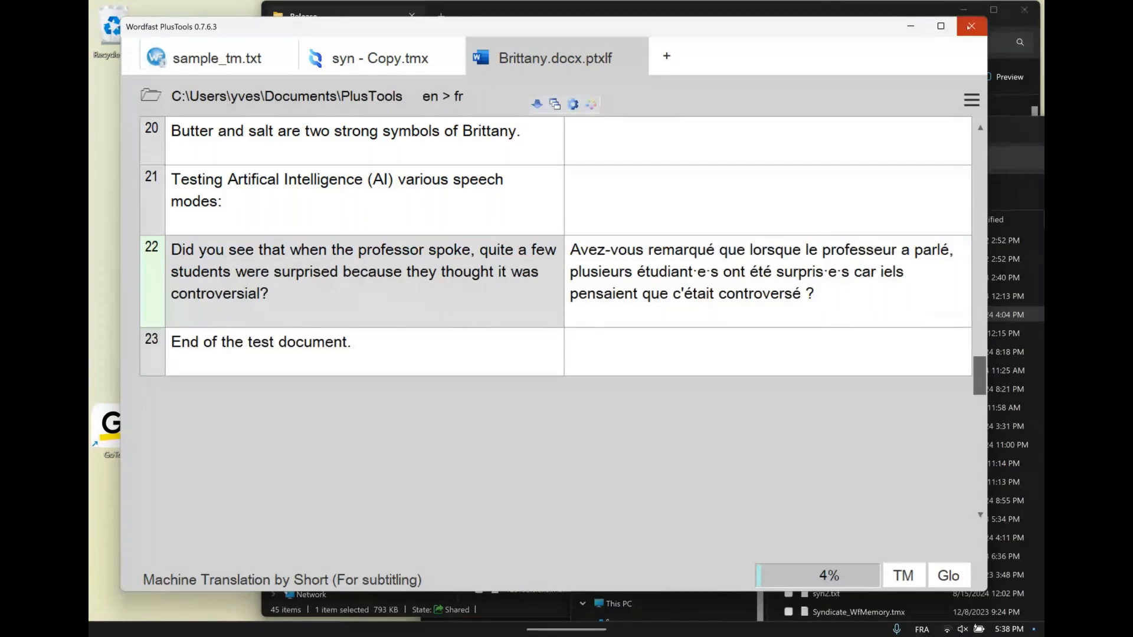
Close PlusTools and bring up the preview of the GoTo Webinar window
click(970, 26)
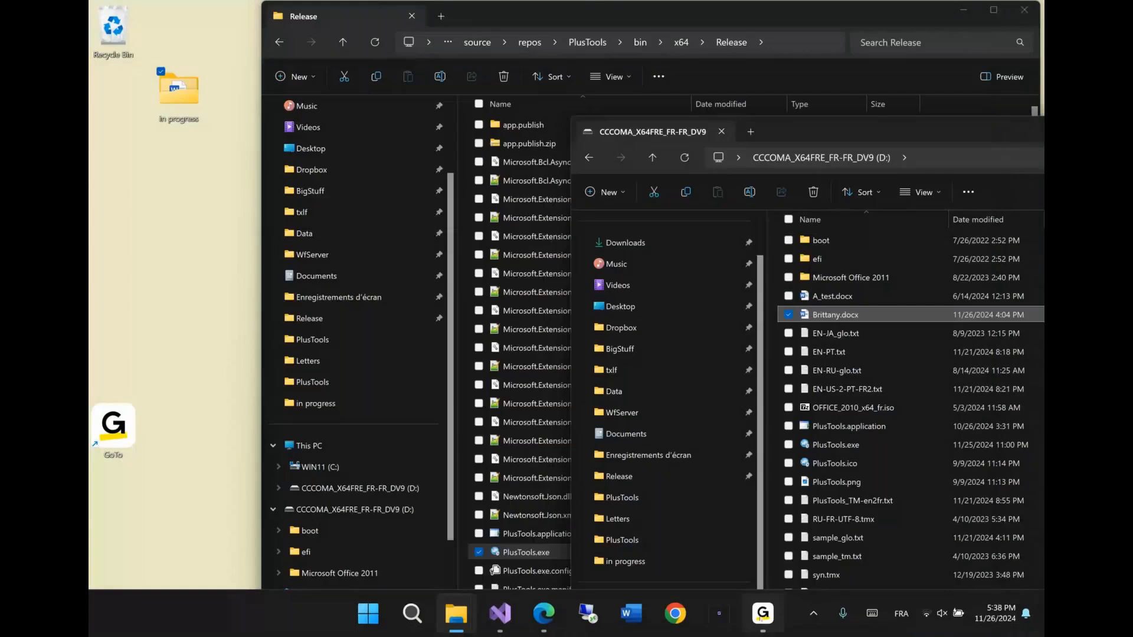
mouse_move(762, 613)
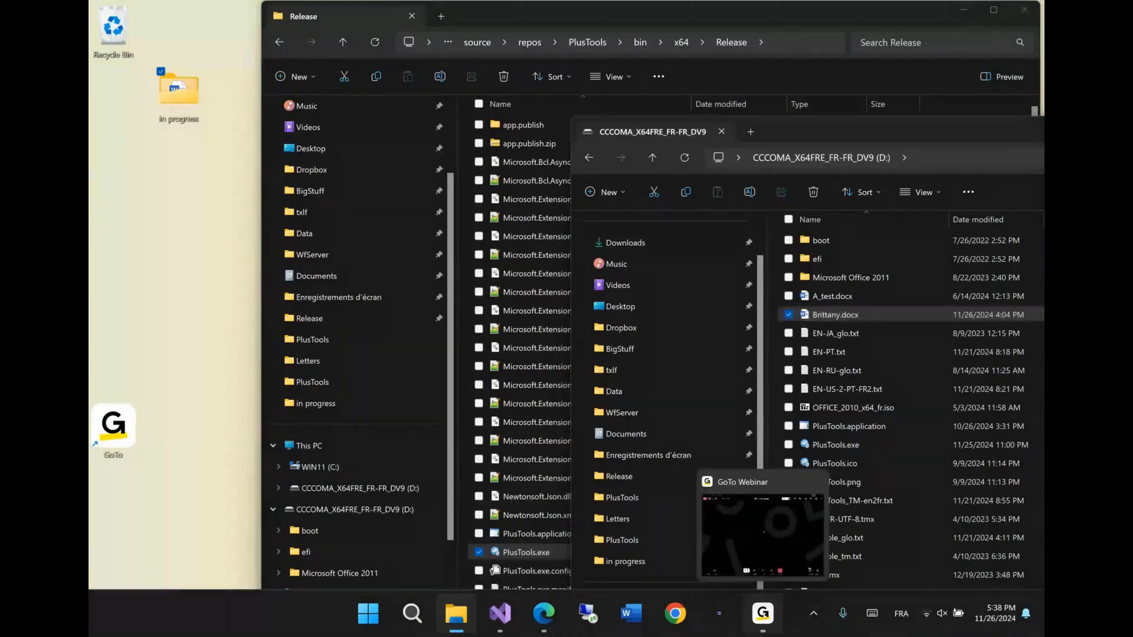
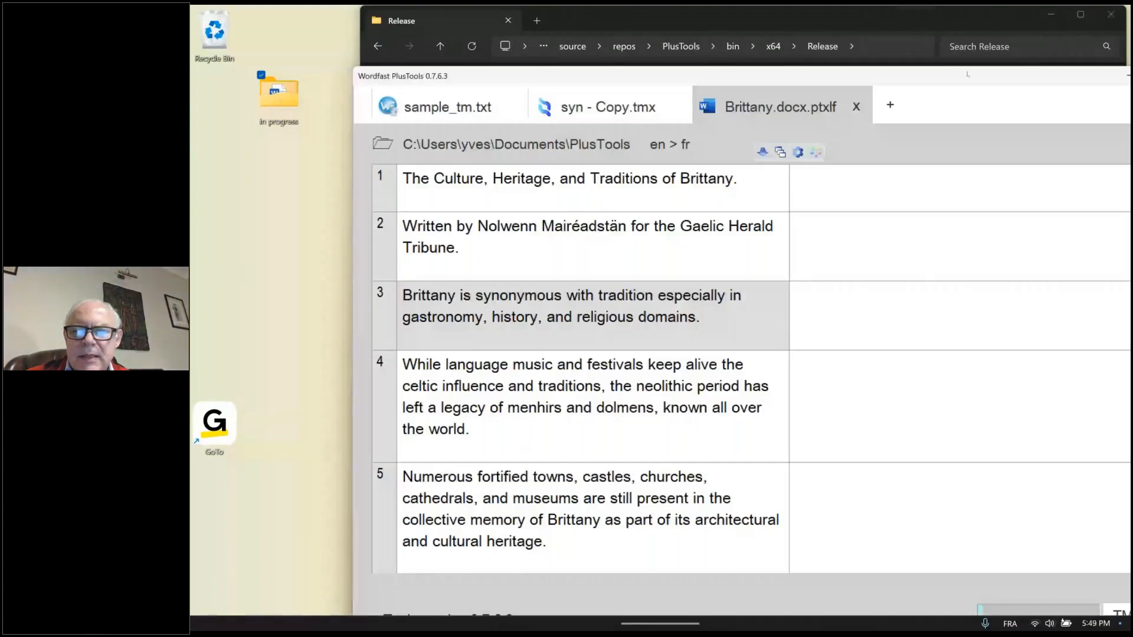
Move the PlusTools window fully into view, check the font size options in the general settings, and turn off Mac mode
drag(968, 75, 818, 51)
click(1063, 117)
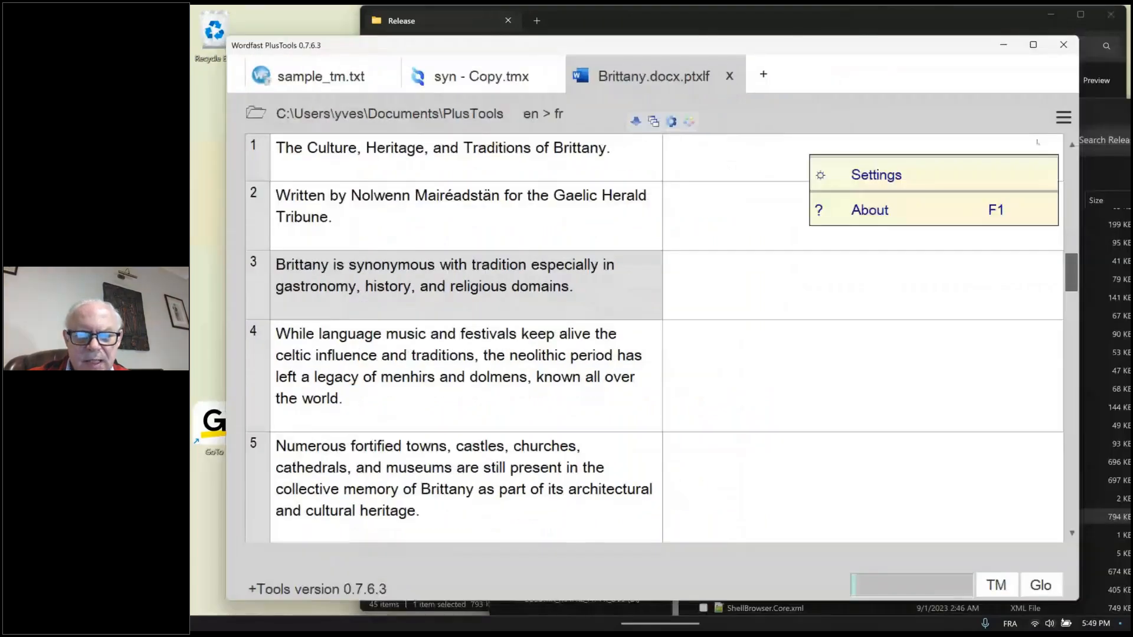
click(876, 175)
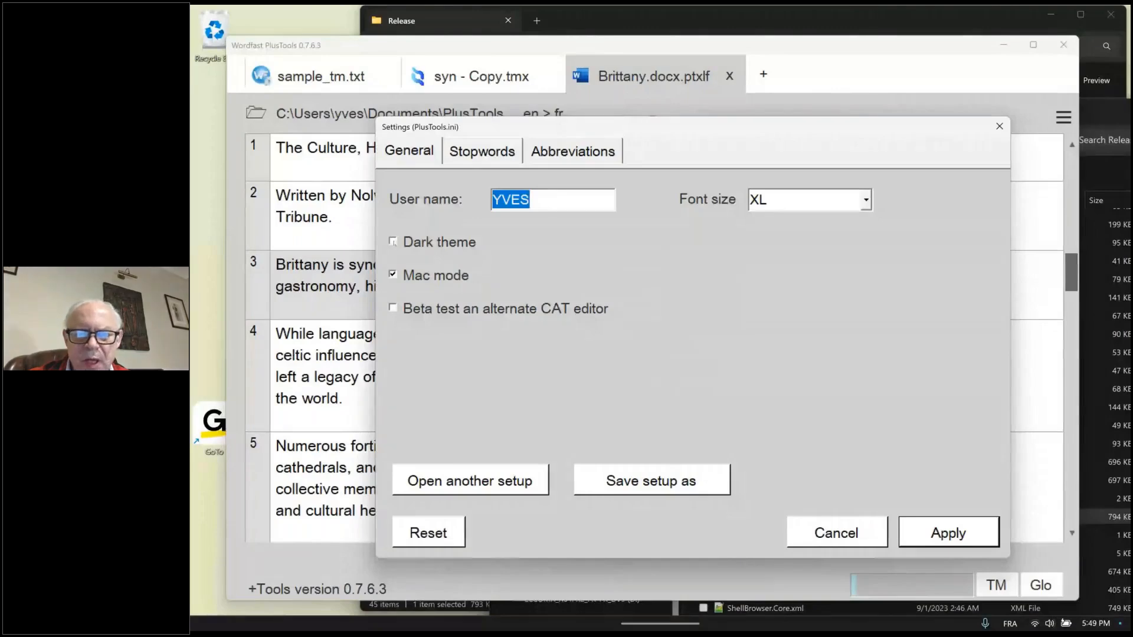
click(865, 201)
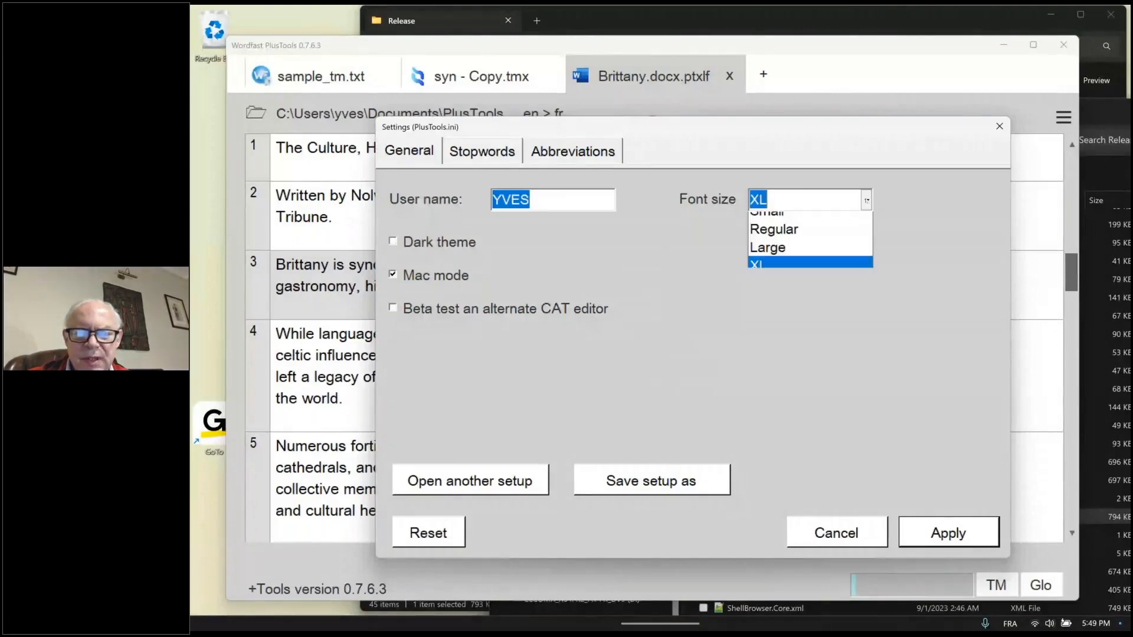
click(773, 276)
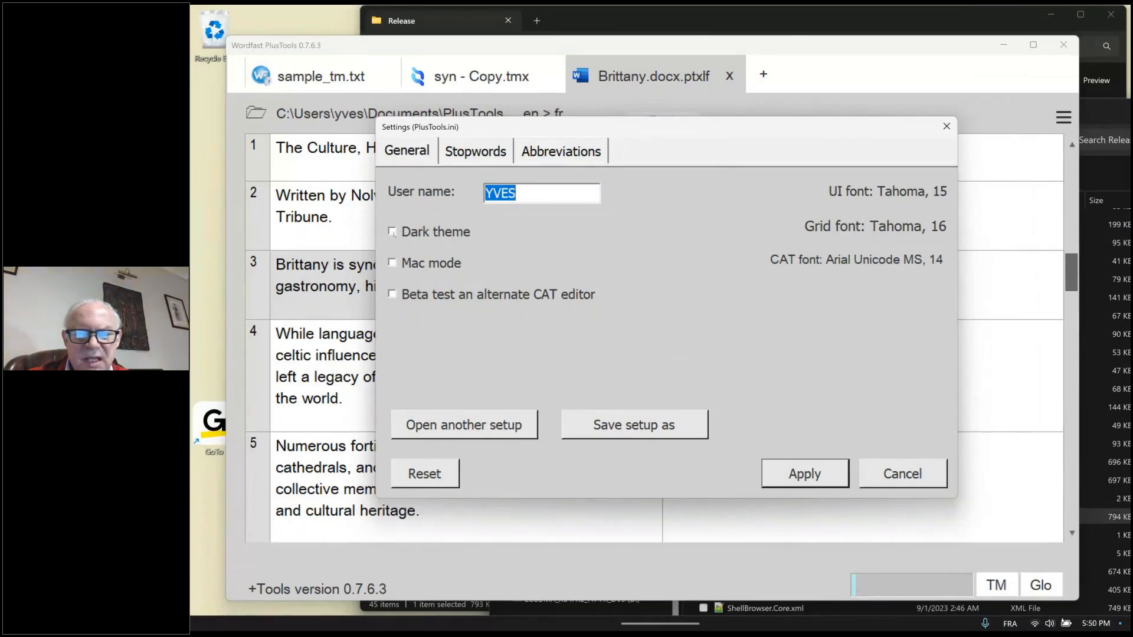
Enable the dark theme and apply the settings
click(392, 232)
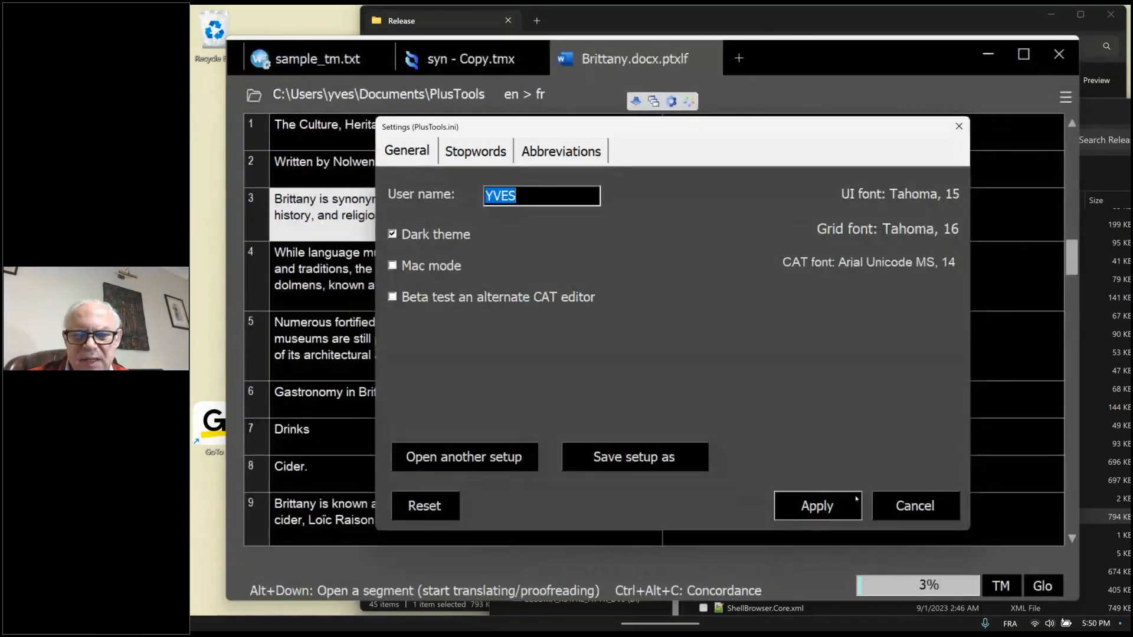
click(856, 498)
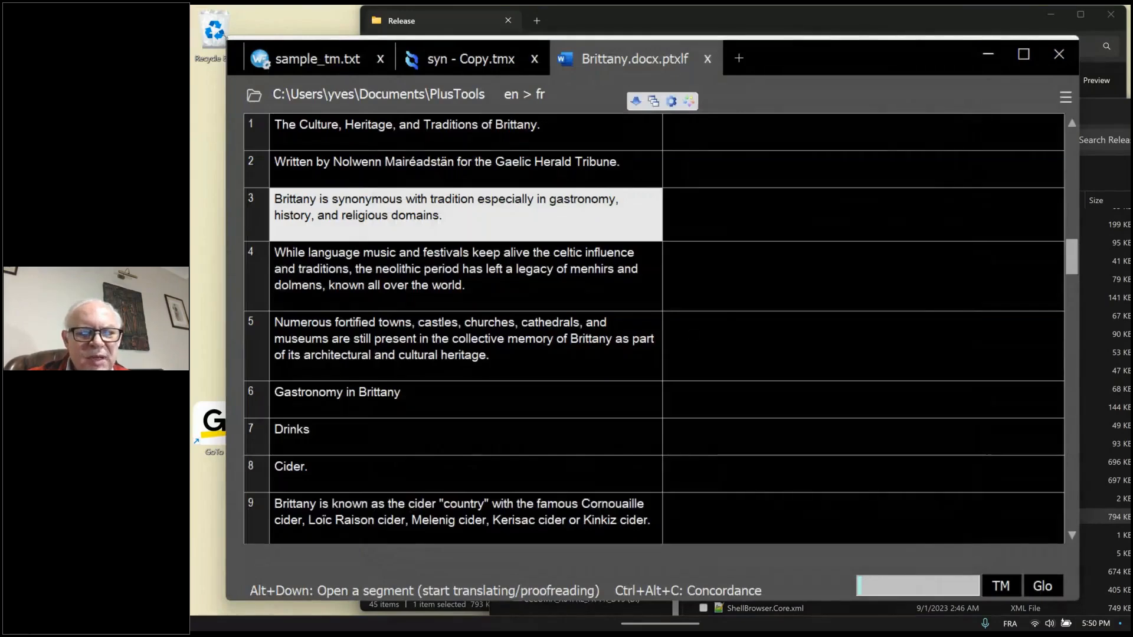
Shrink the PlusTools window from its upper-left corner to make room beside it, and close the Translation Memory Companion
drag(226, 38, 469, 117)
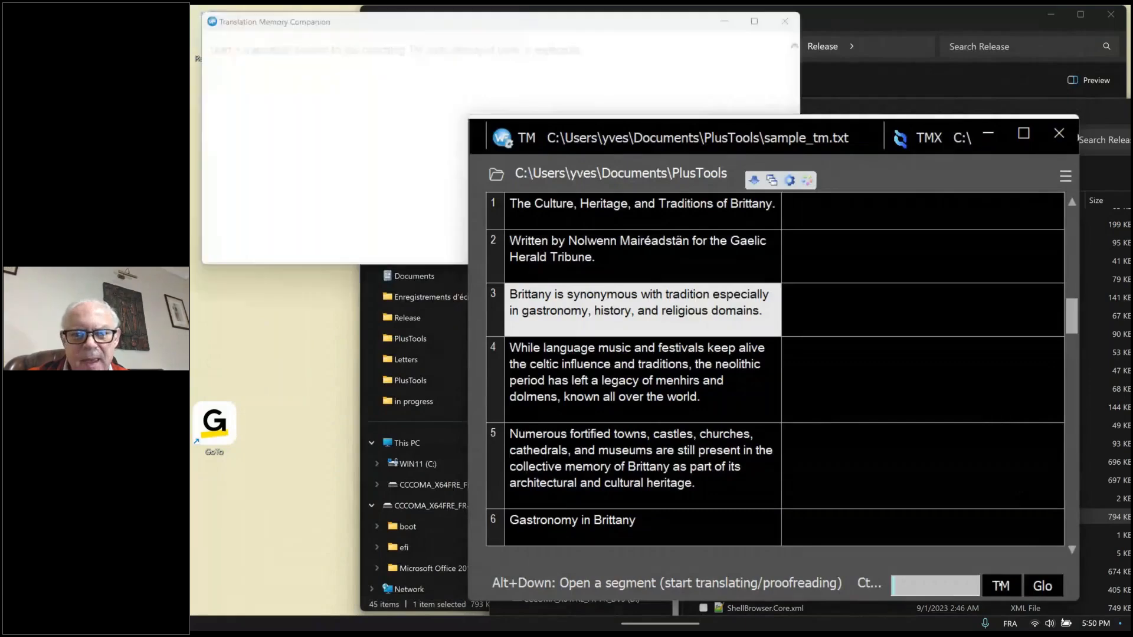
click(514, 43)
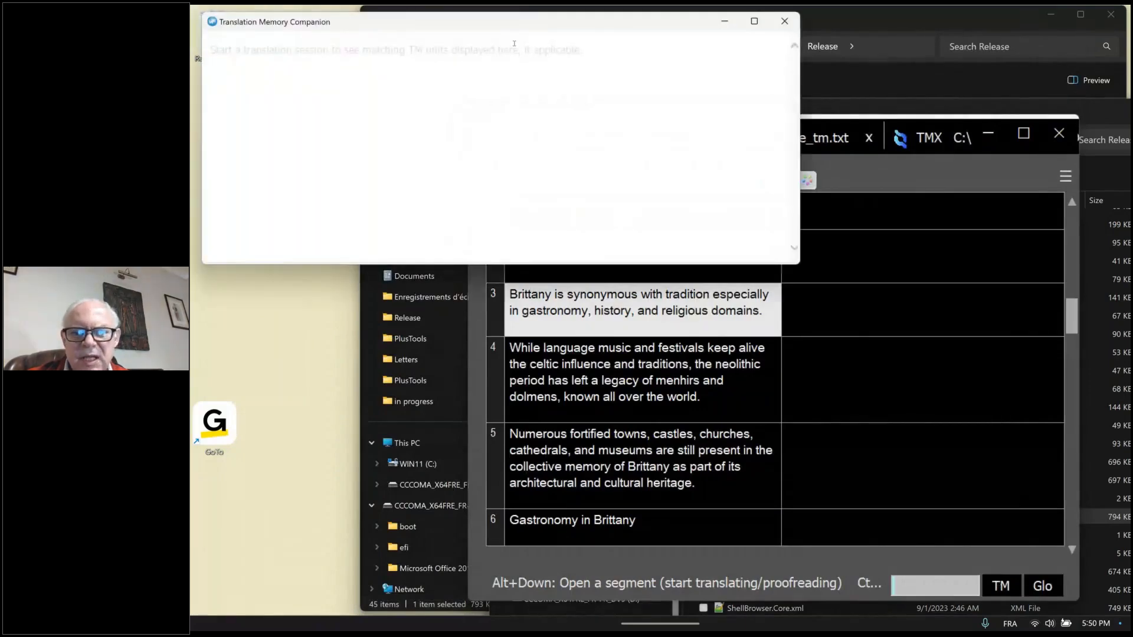
click(785, 22)
Turn the dark theme off in the general settings and apply the change
click(1065, 176)
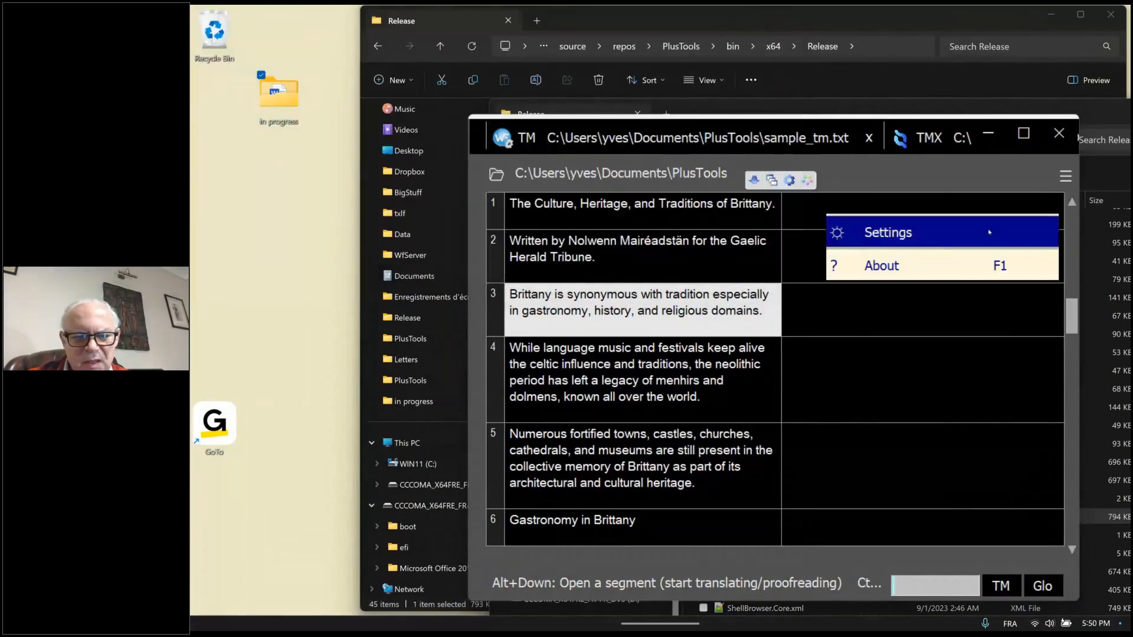
click(989, 231)
click(392, 234)
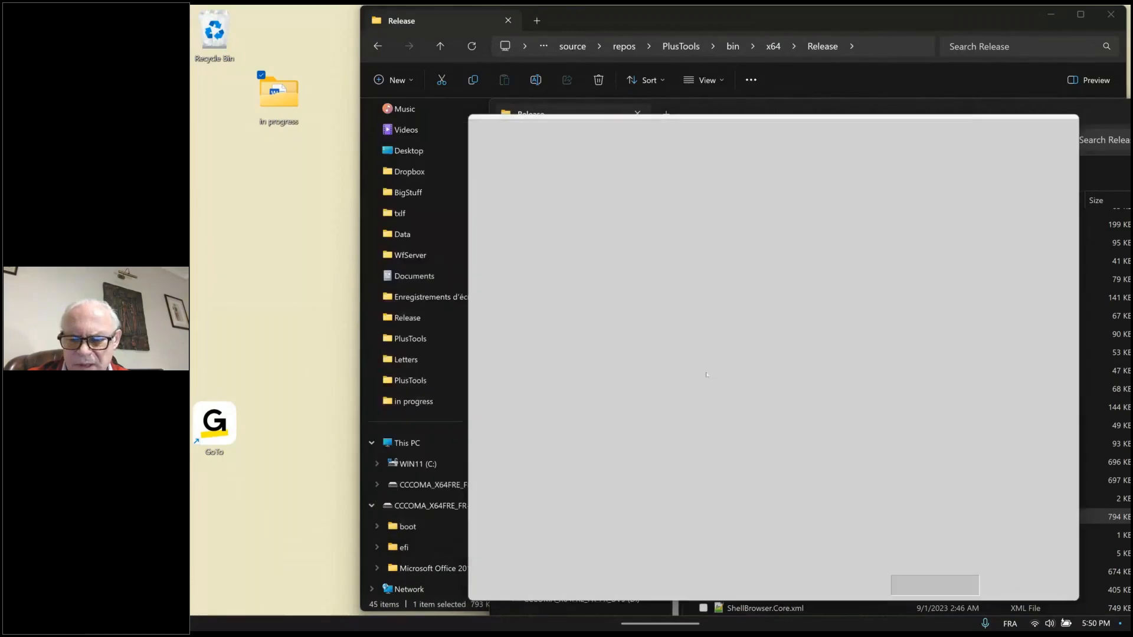
click(858, 496)
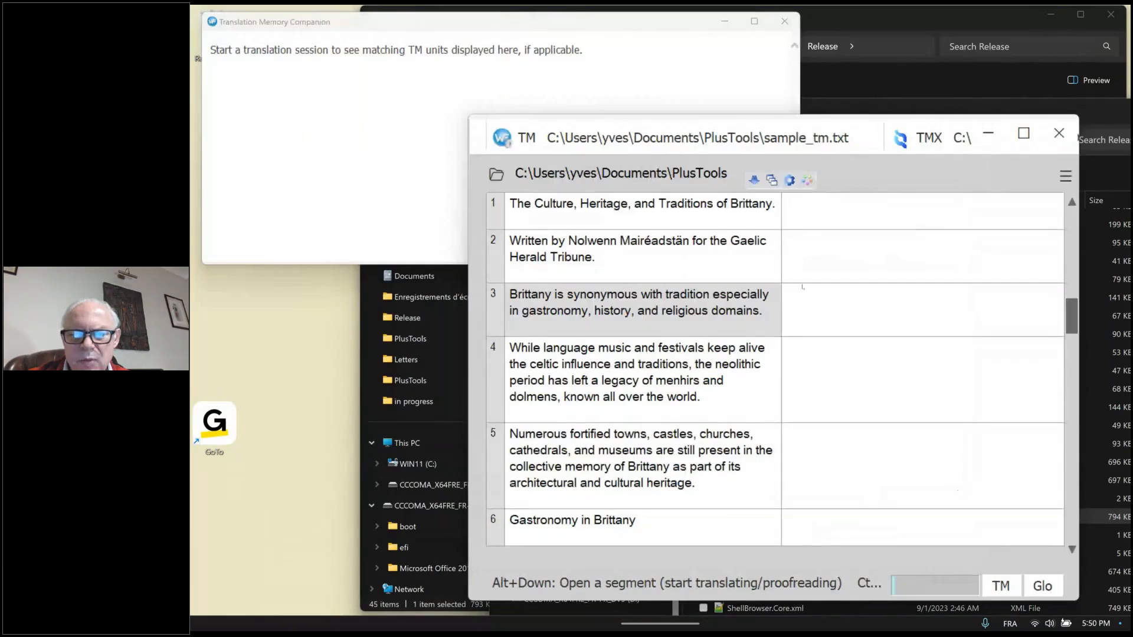
Translate segment 1 with the 100% match "La KULTUR, le patrimoine et les traditions de la Bretagne." and continue to segment 2
click(738, 214)
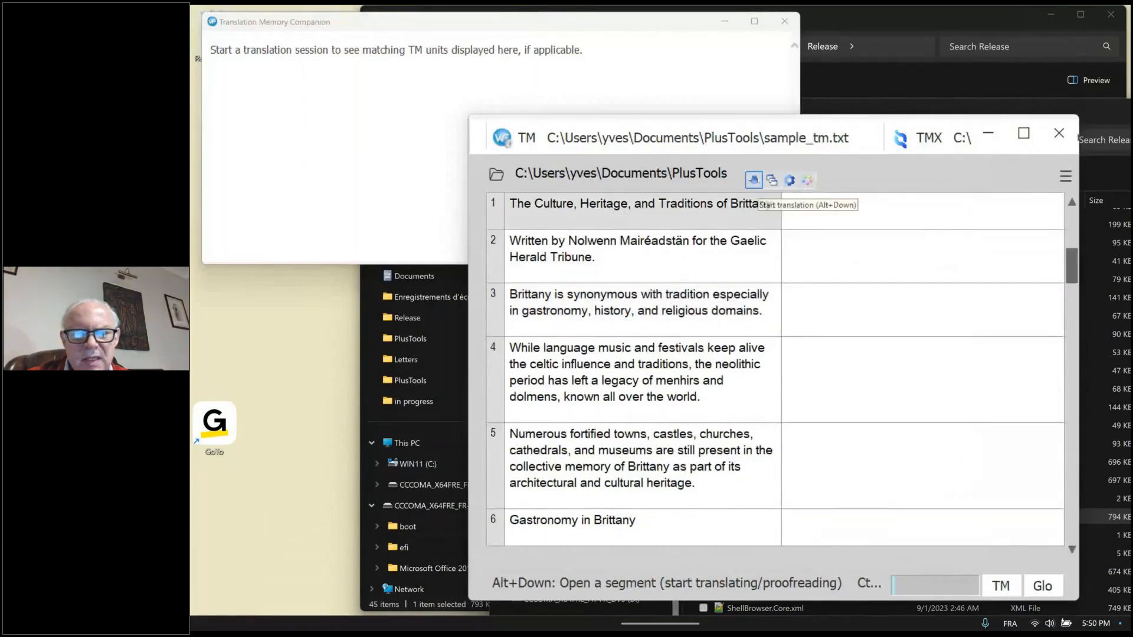
click(753, 180)
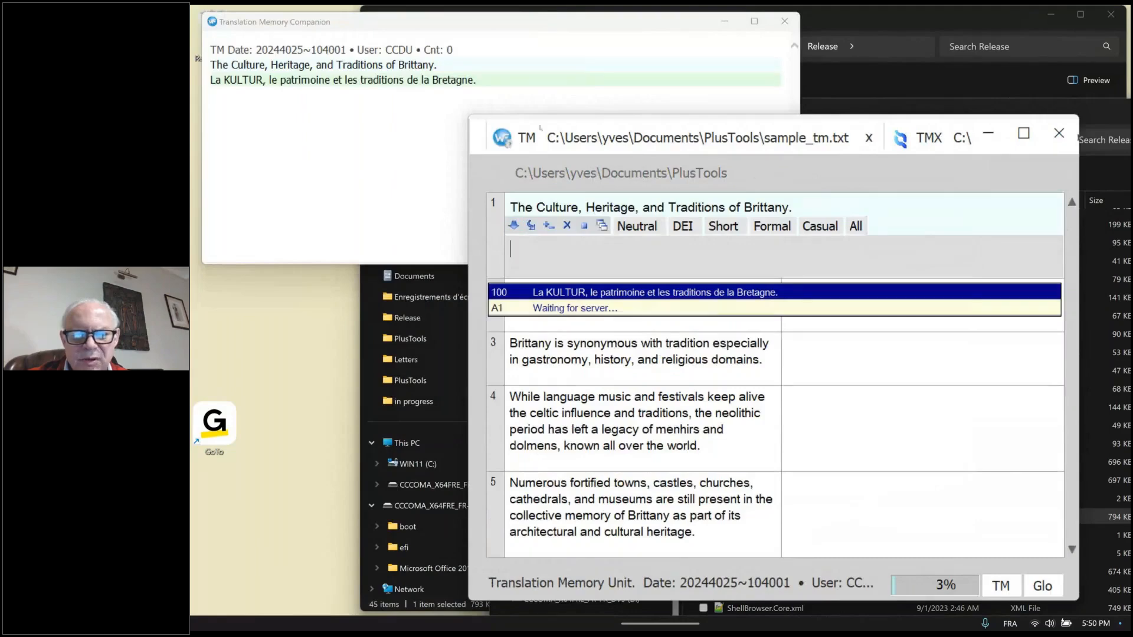
click(634, 291)
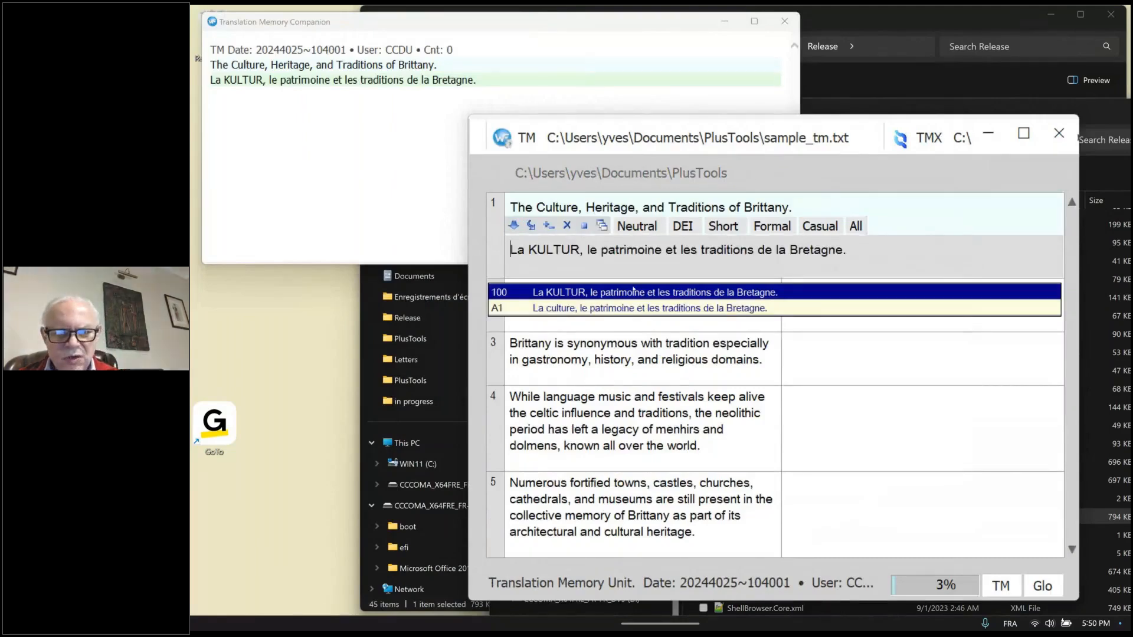
key(alt+Down)
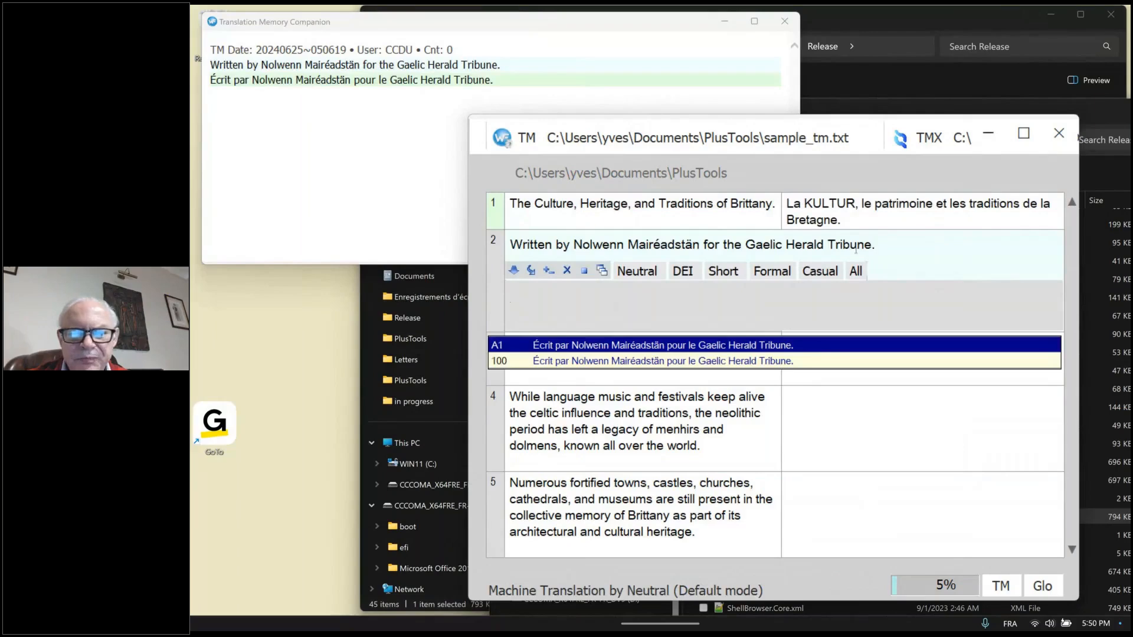
Show the Terminology window, place it beneath the Translation Memory Companion, and revisit segment 1 before returning to segment 2
drag(855, 250, 518, 233)
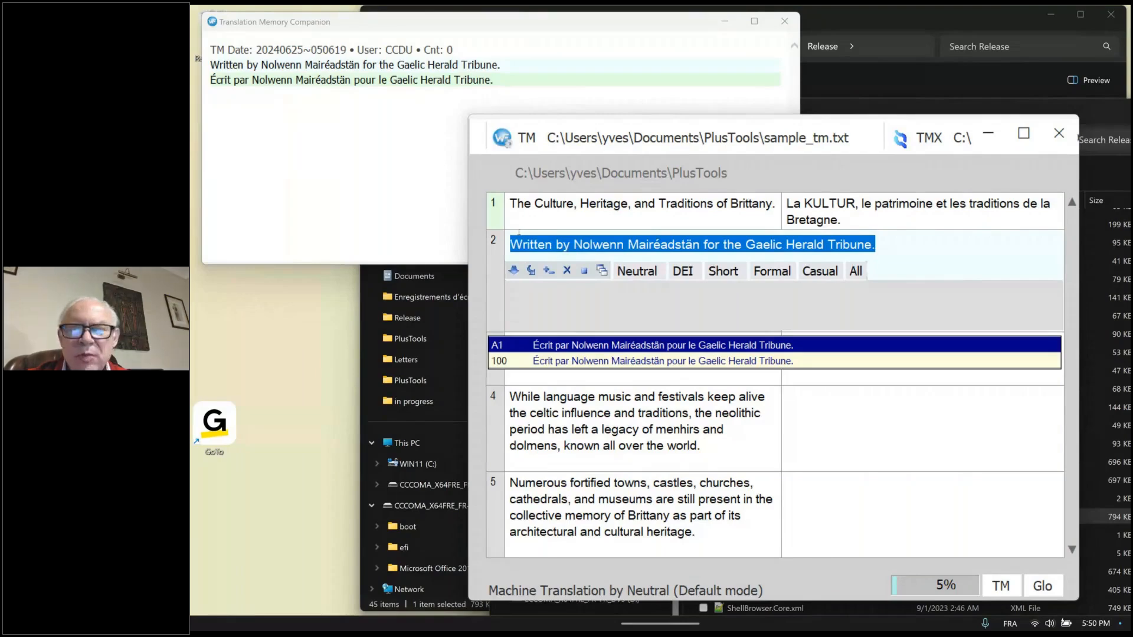
click(366, 28)
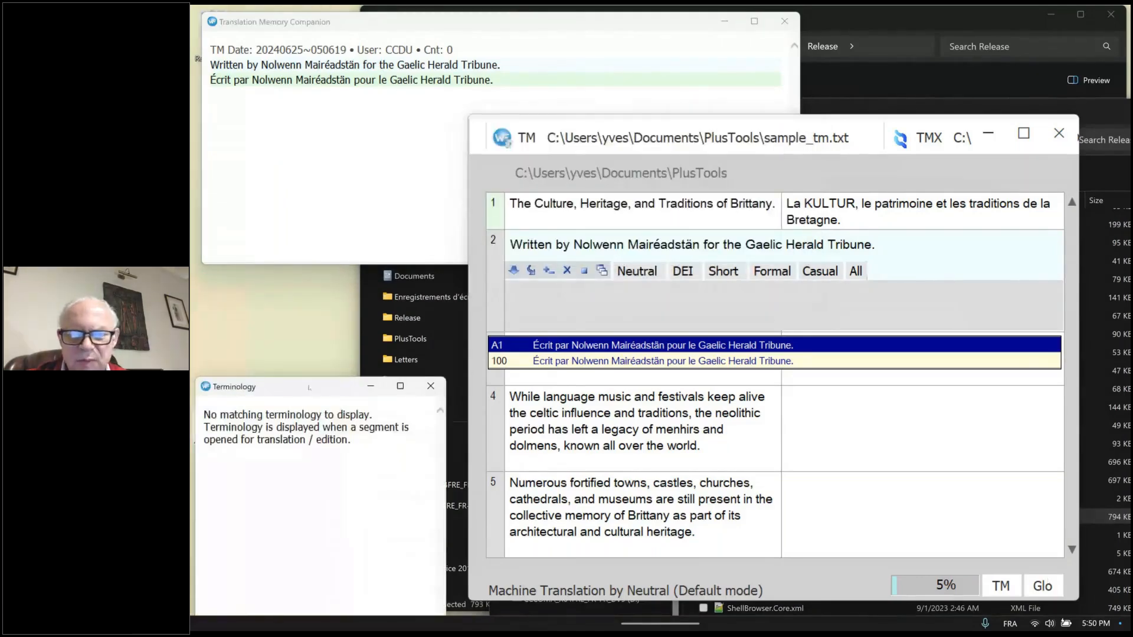
drag(305, 394, 322, 309)
key(alt+Down)
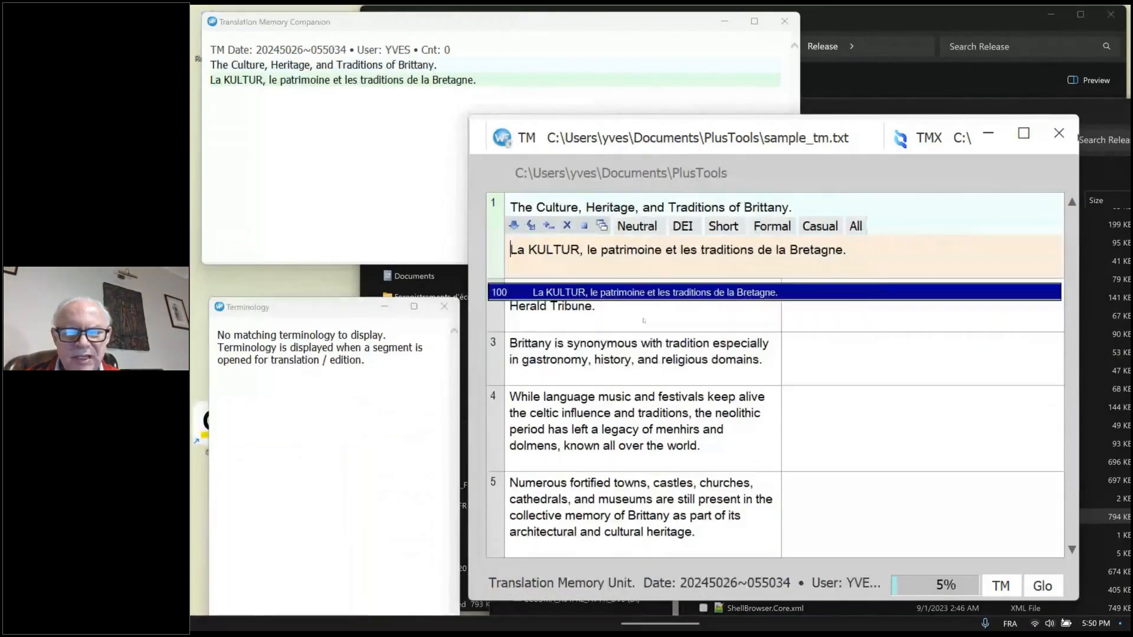
key(alt+Down)
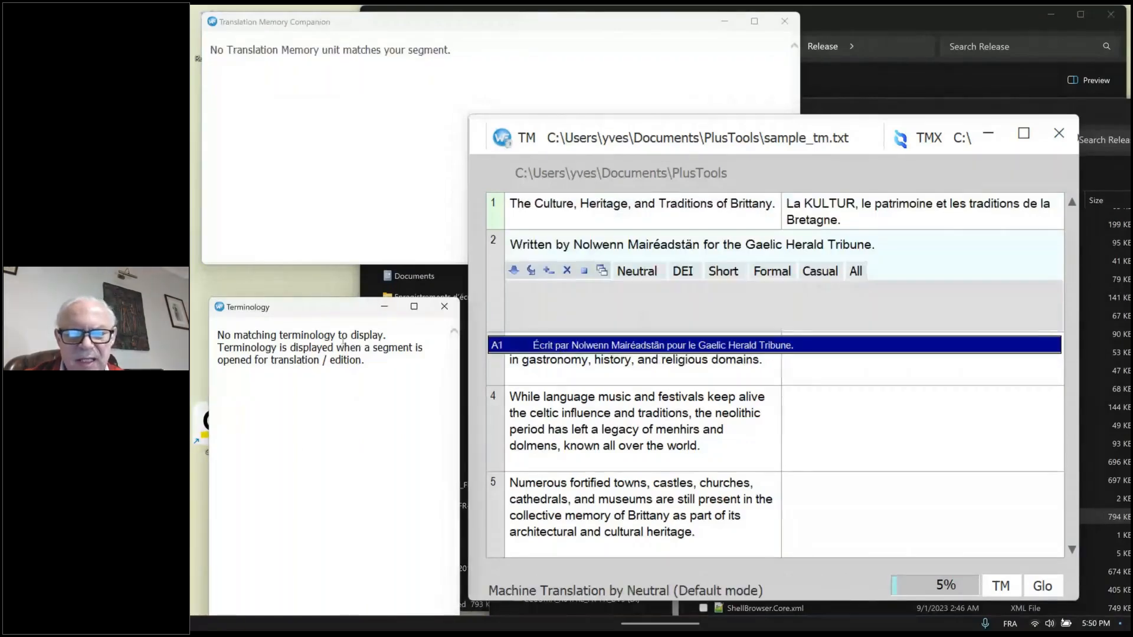
drag(318, 311, 308, 288)
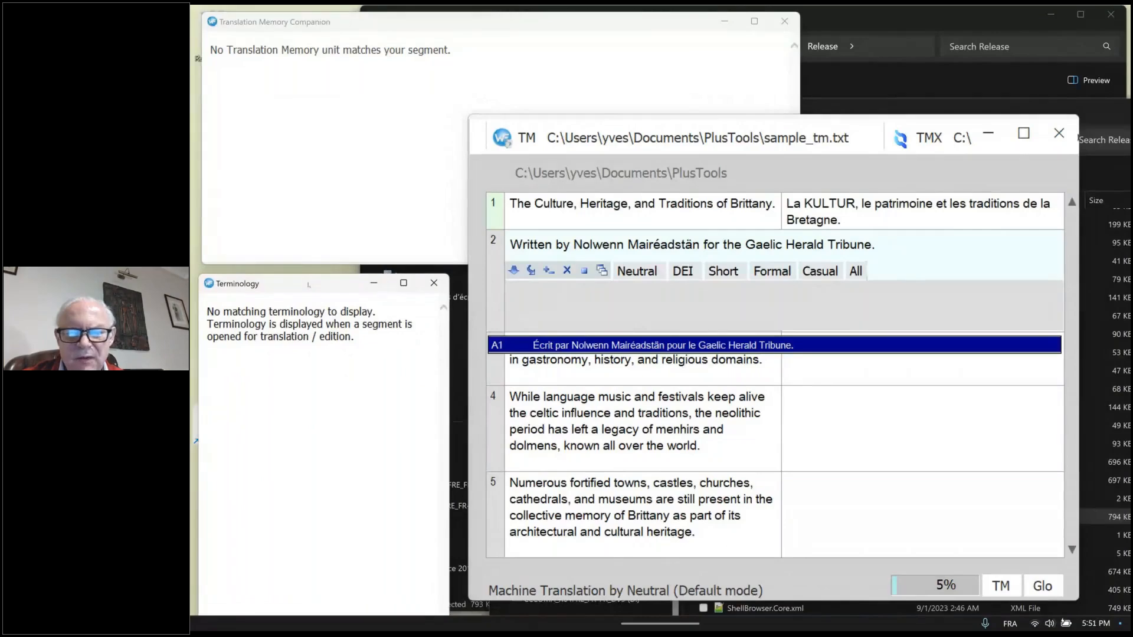
Run a concordance search for "brittany" in the source text
click(602, 272)
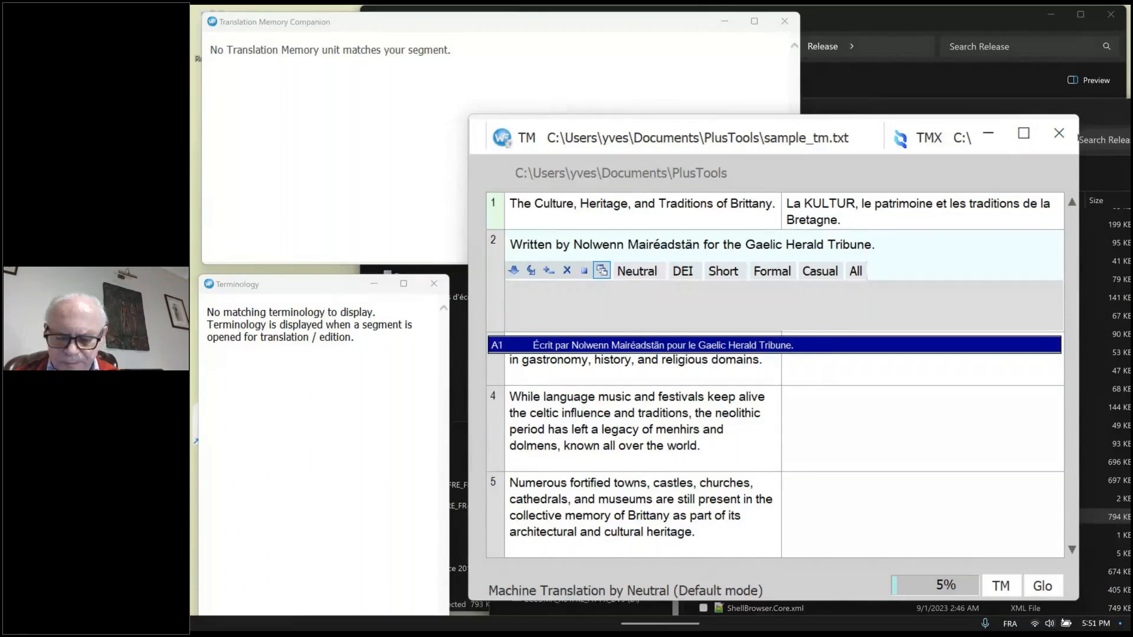
key(ctrl+alt+c)
text(bri)
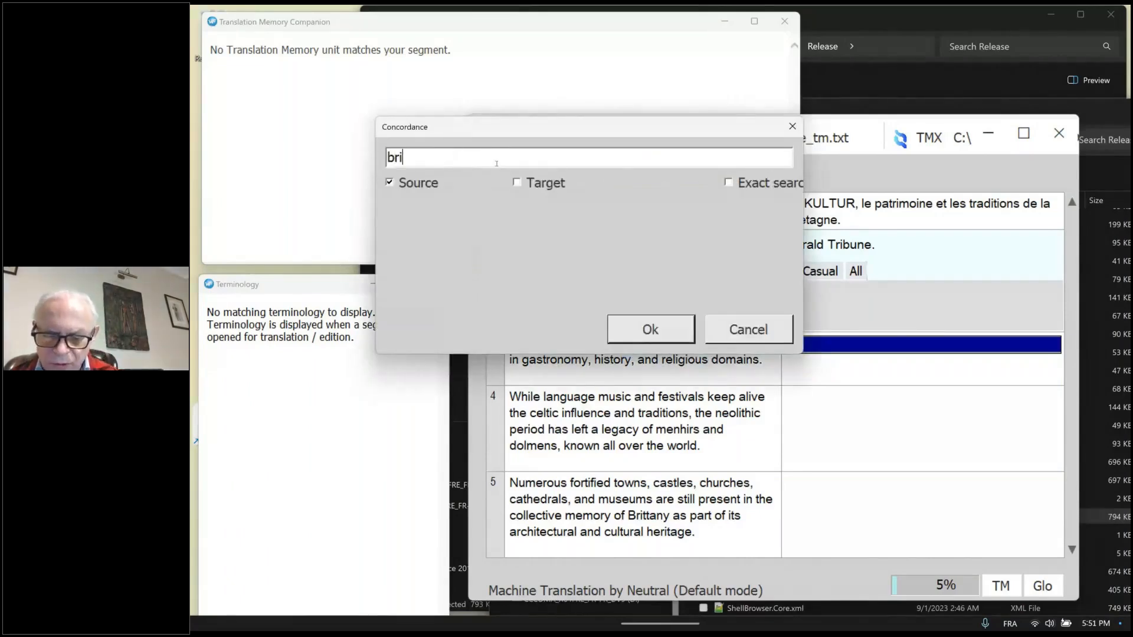
text(ttan)
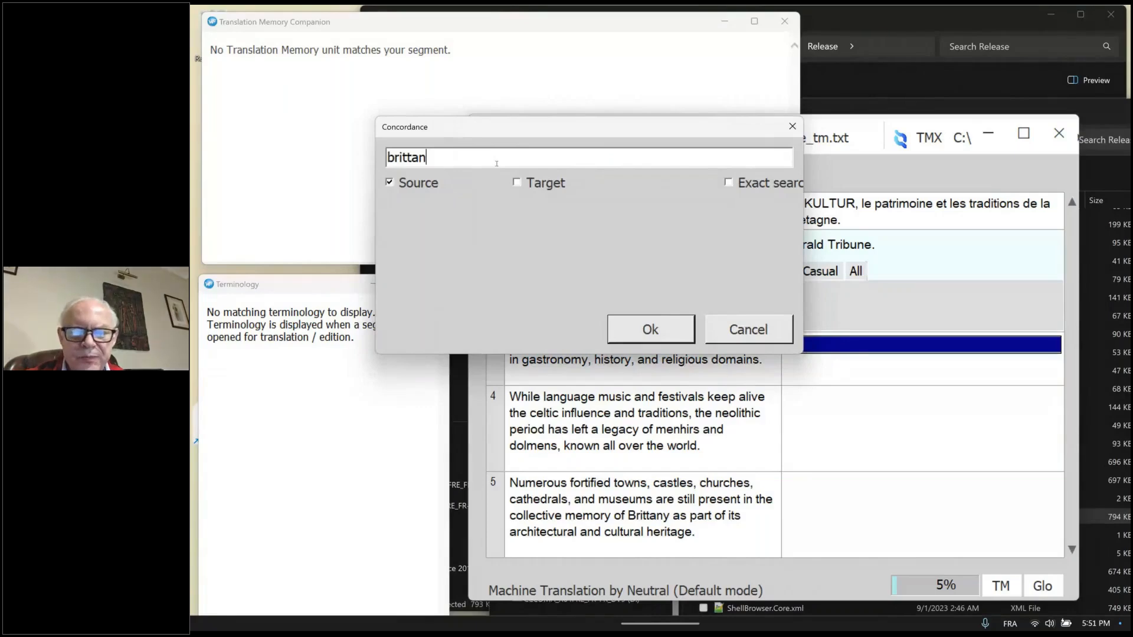
text(y)
click(663, 326)
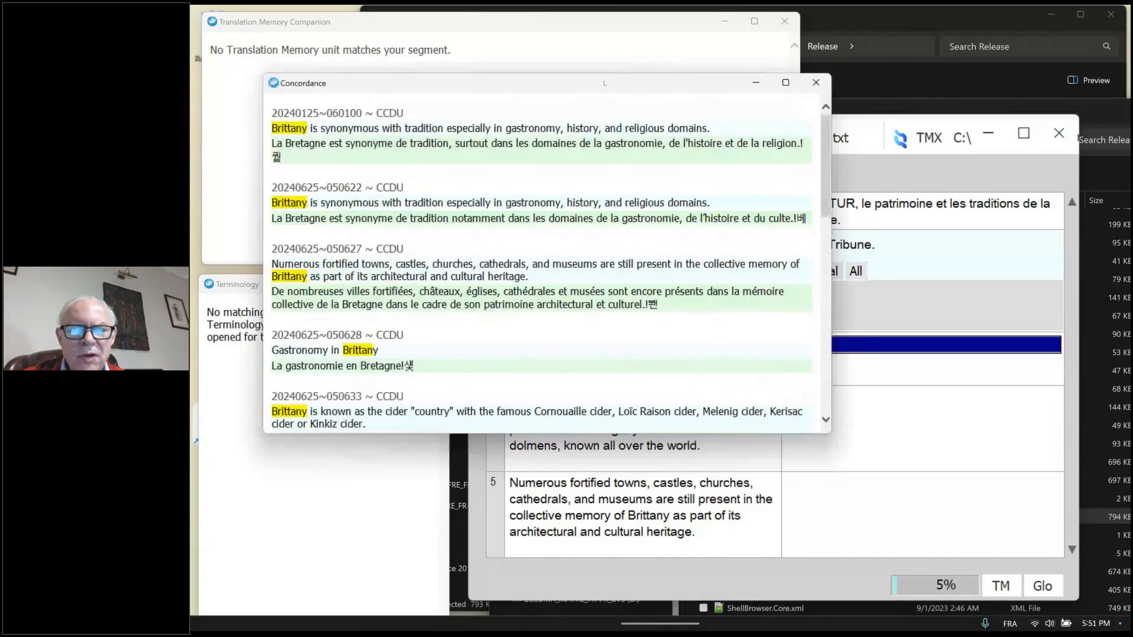
Examine the highlighted Brittany entries and their French translations in the Concordance window, and close it
drag(604, 84, 595, 64)
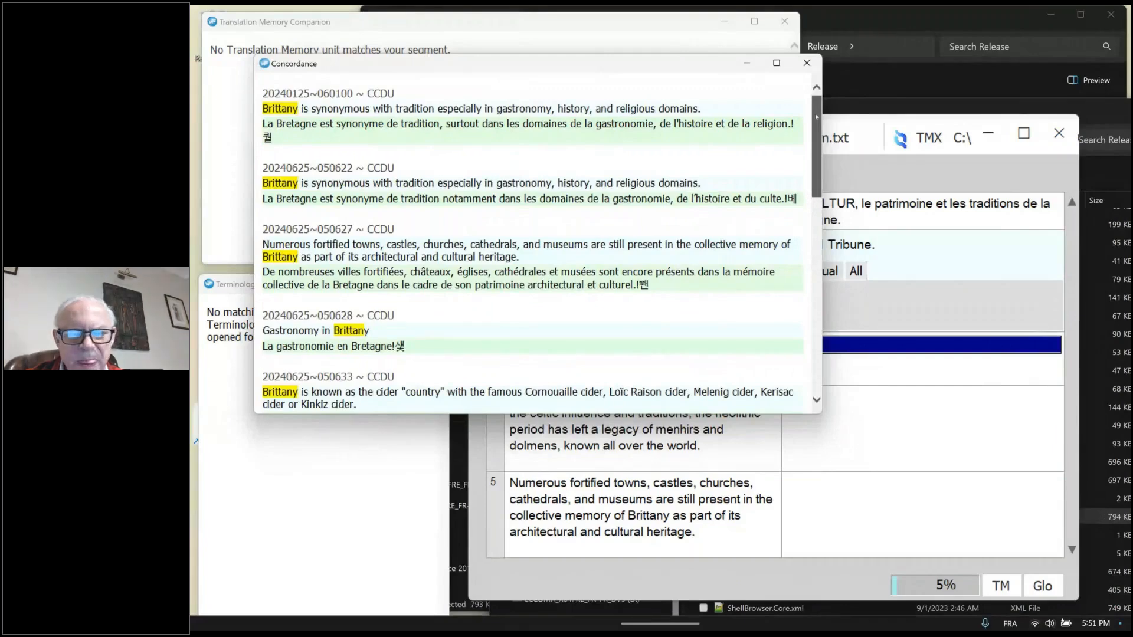
mouse_move(817, 116)
mouse_down()
mouse_move(812, 291)
mouse_move(811, 109)
mouse_up()
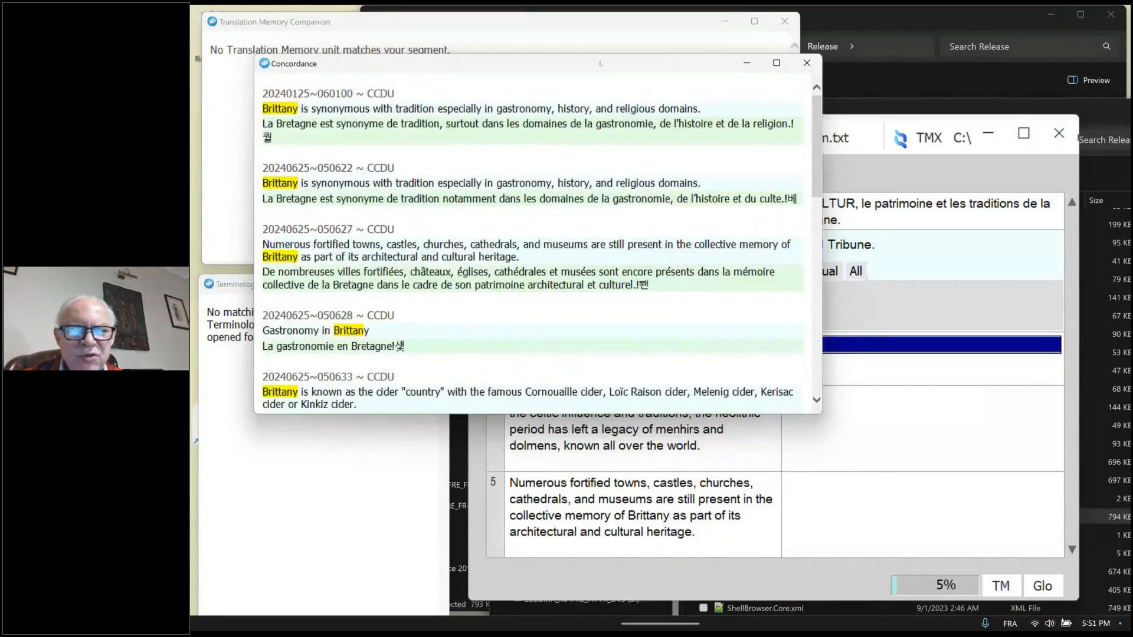
drag(601, 63, 629, 66)
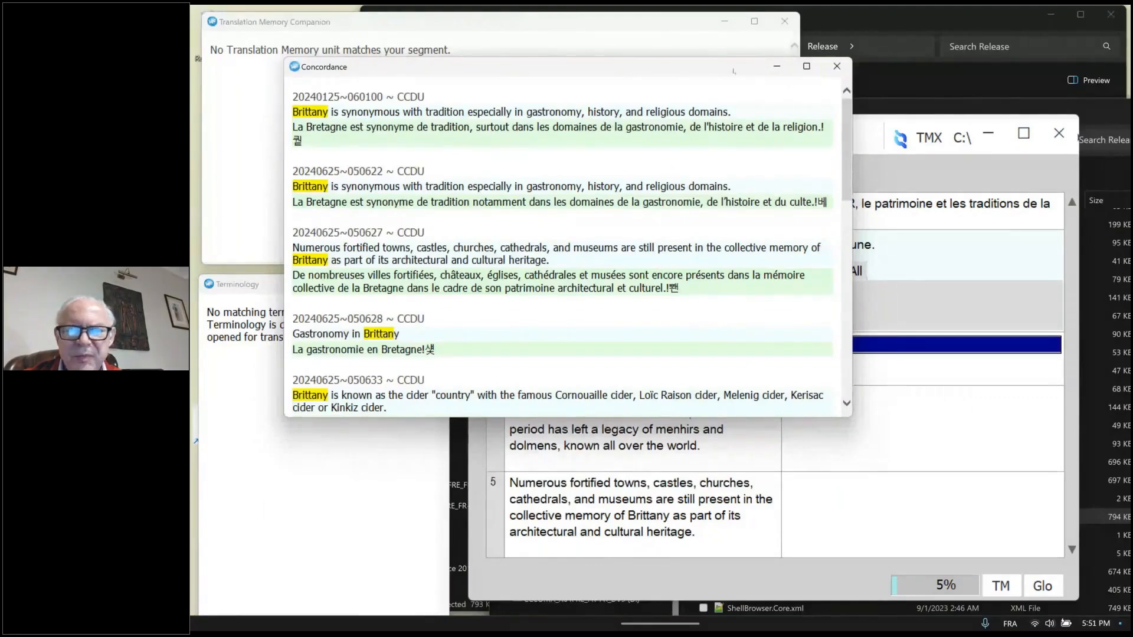
click(835, 67)
Close the Translation Memory Companion and Terminology windows, and enlarge the PlusTools window upward and sideways
click(784, 22)
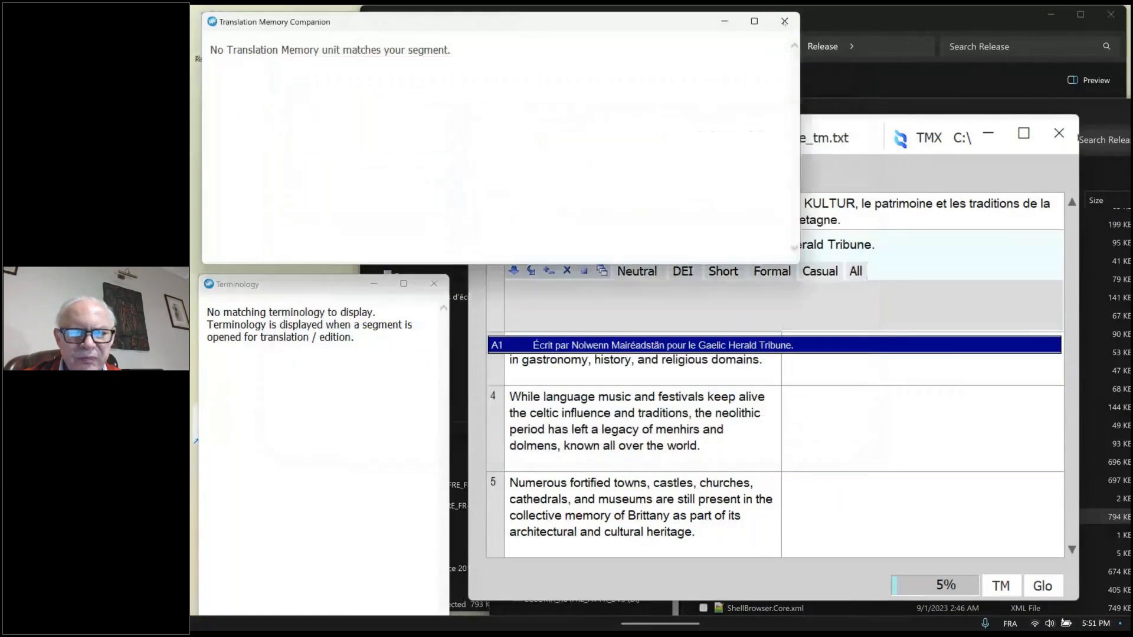
click(441, 288)
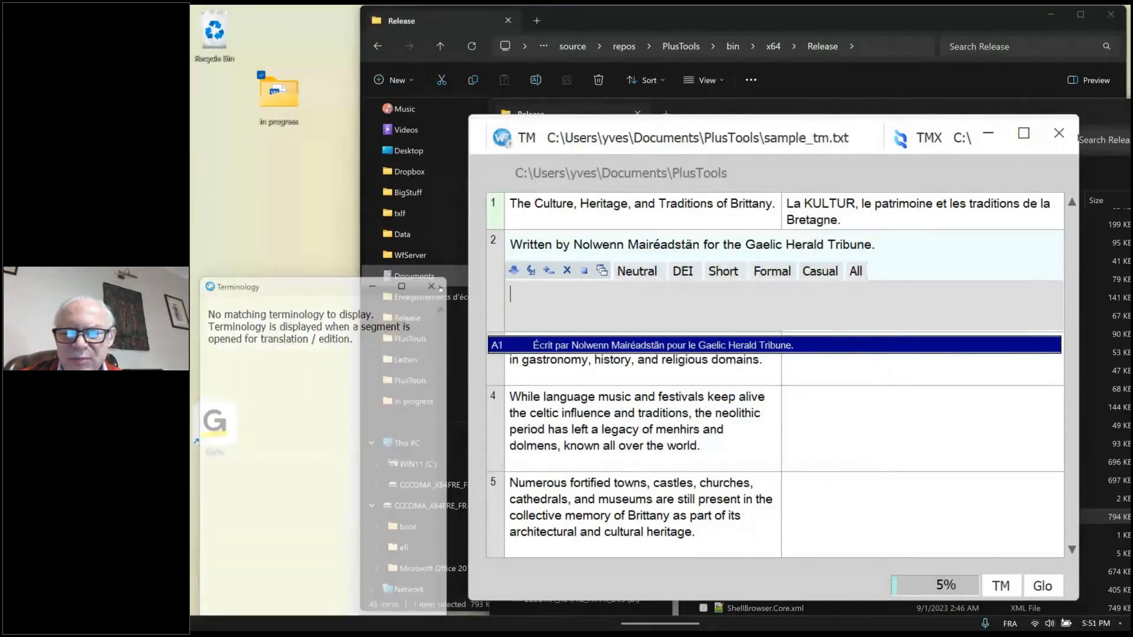
drag(862, 115, 861, 69)
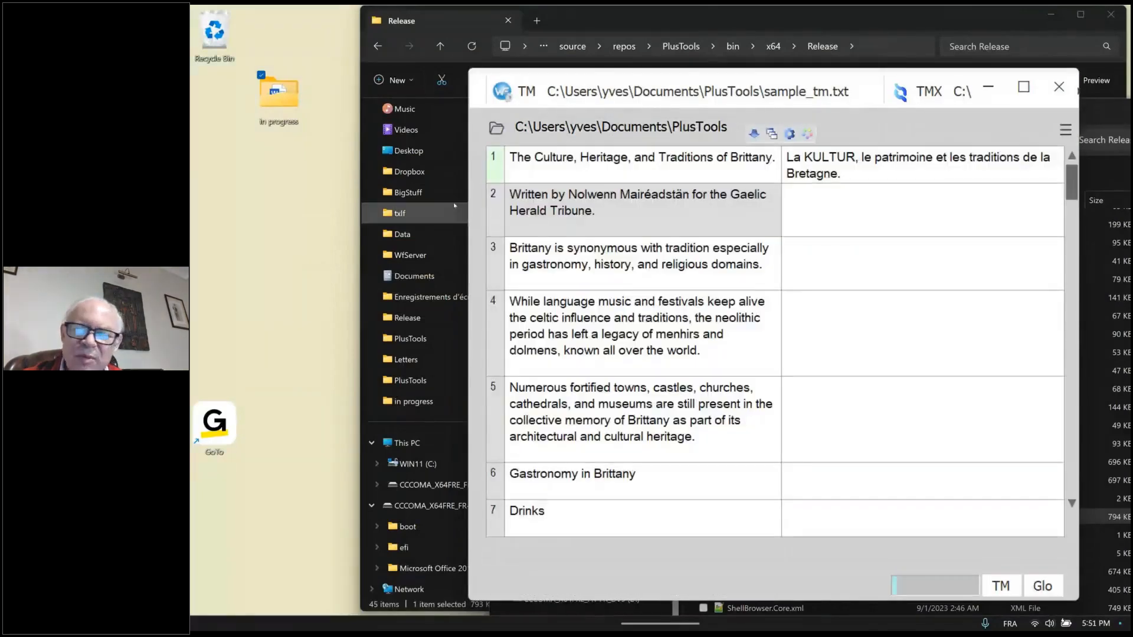
drag(469, 208, 244, 207)
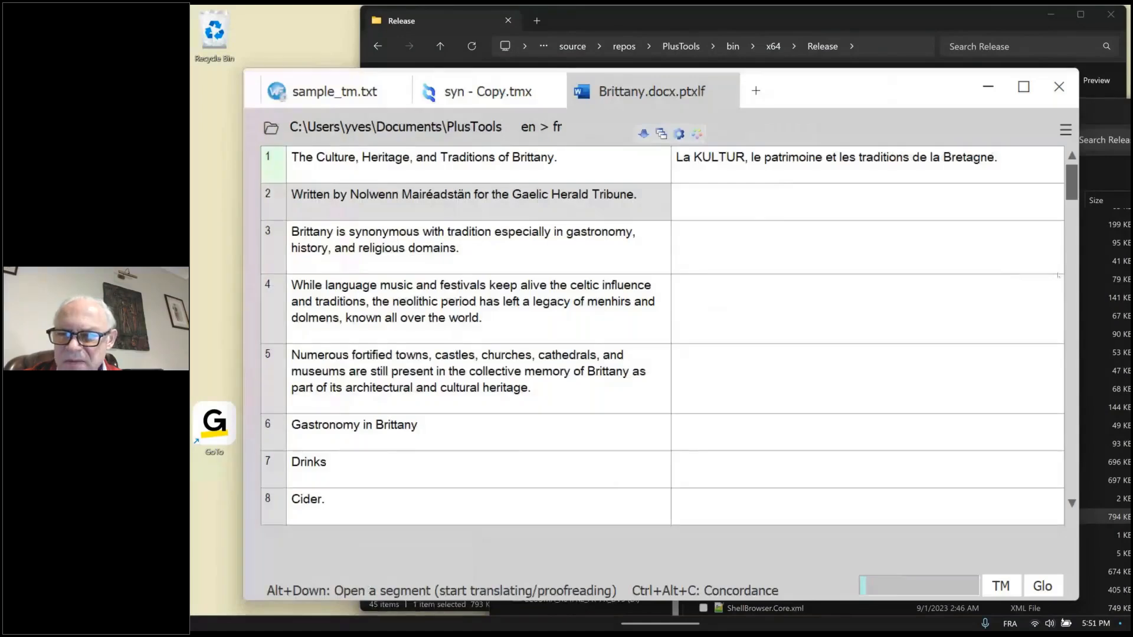
drag(1081, 257, 1084, 231)
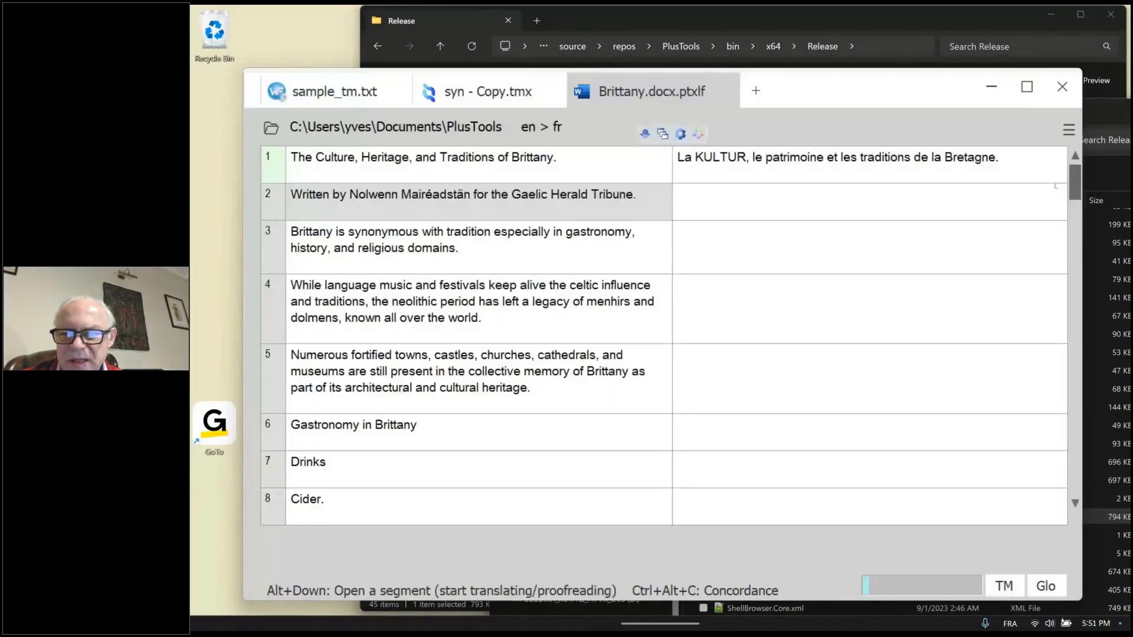
Open the PlusTools settings and look through the stopwords and the source and target abbreviations
click(1068, 129)
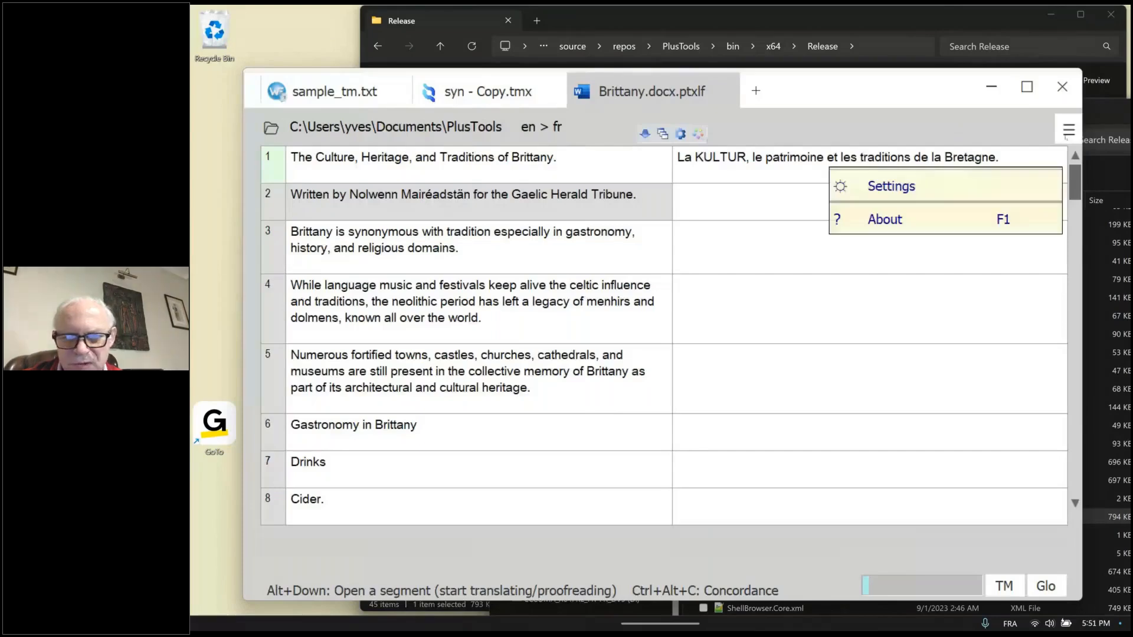
click(941, 188)
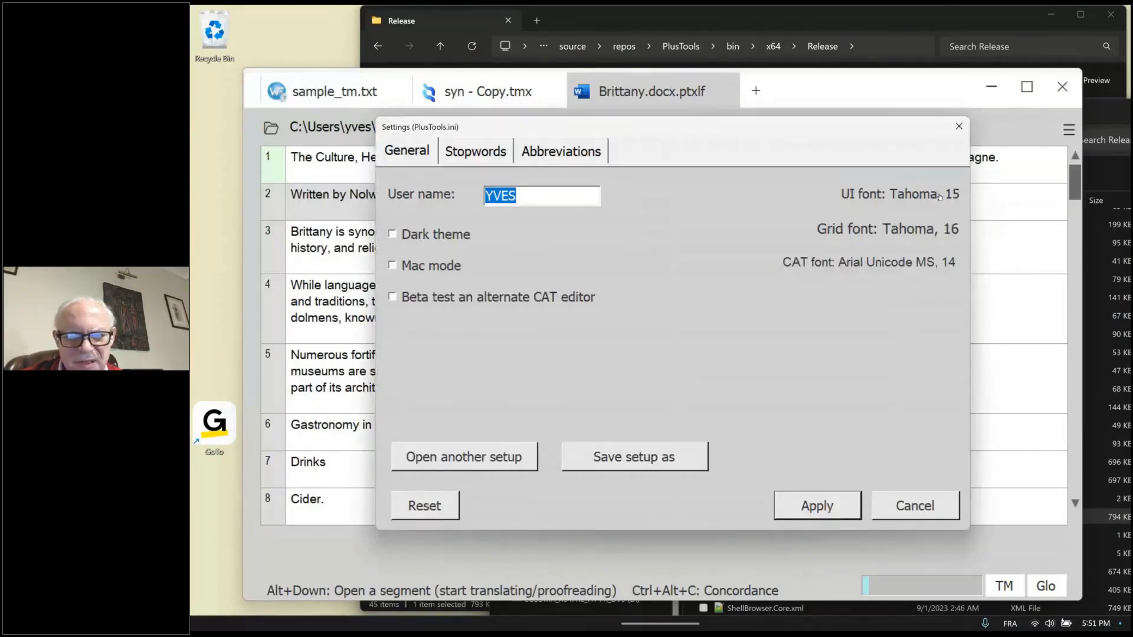
click(475, 152)
click(561, 152)
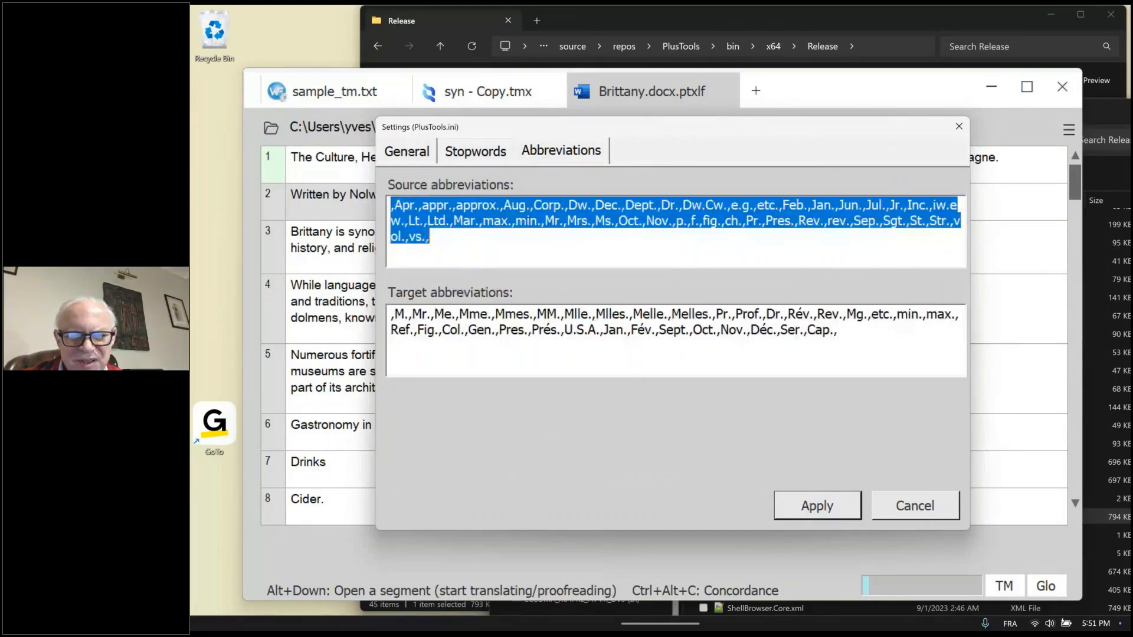
Review the General settings, dismiss the settings without applying changes, and close the PlusTools window
click(407, 155)
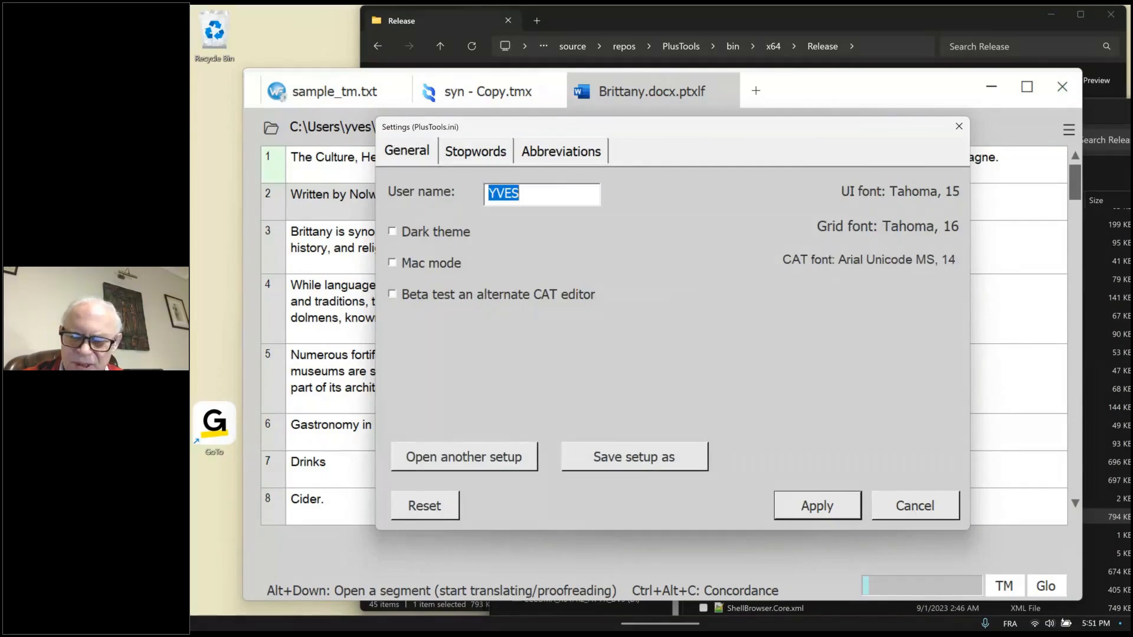
key(Escape)
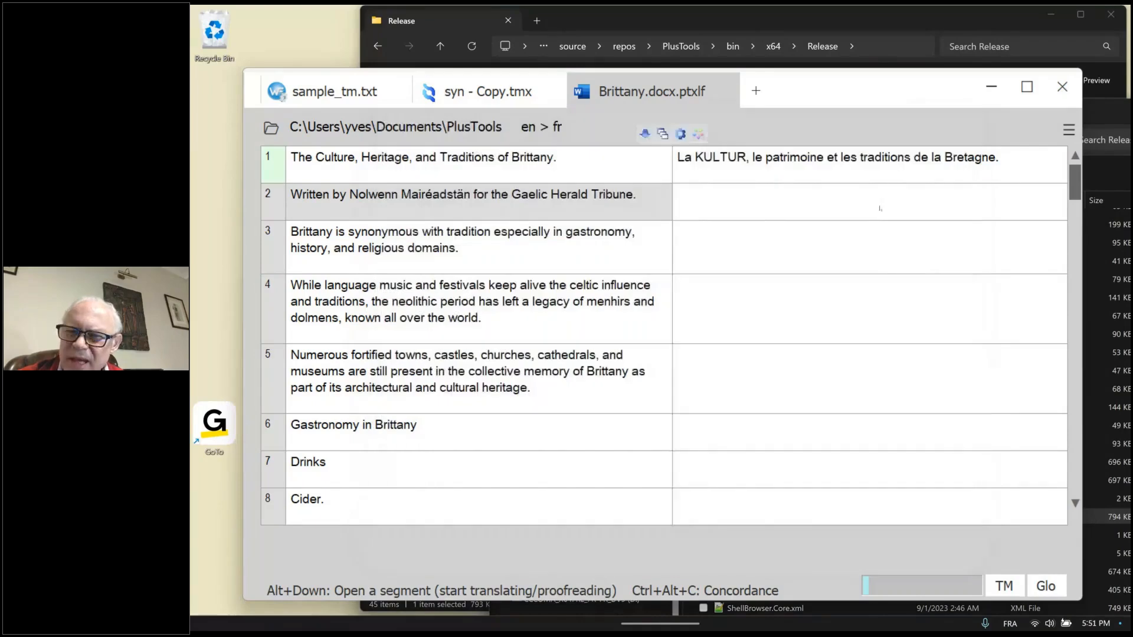
click(1064, 89)
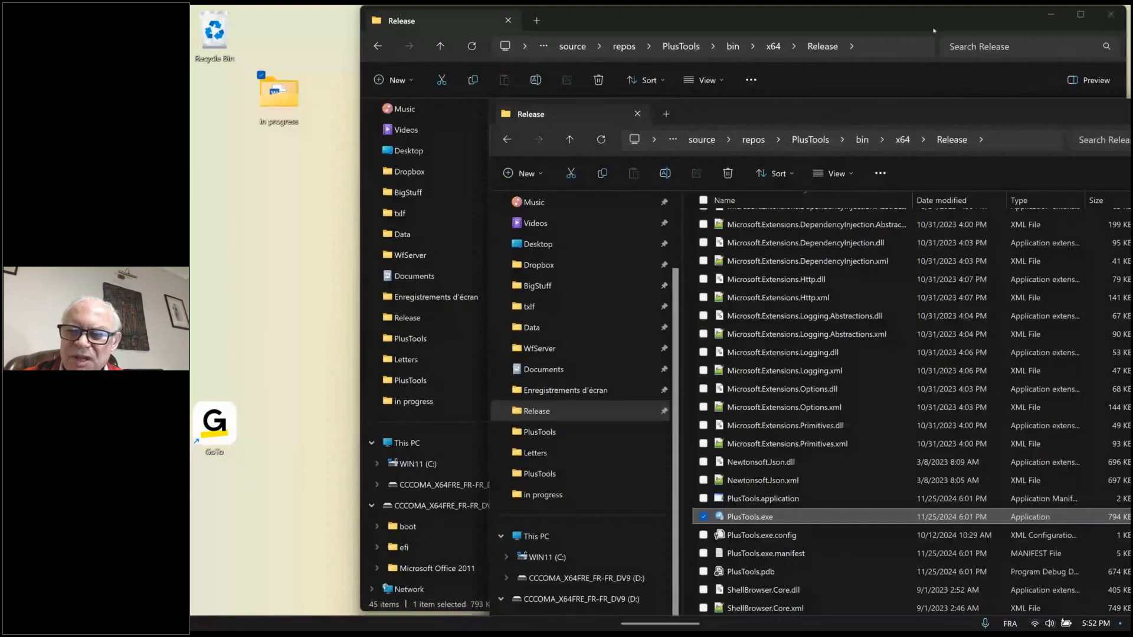
Close both Release folder windows and the D: drive folder window to clear the desktop
drag(933, 30, 833, 51)
click(1010, 35)
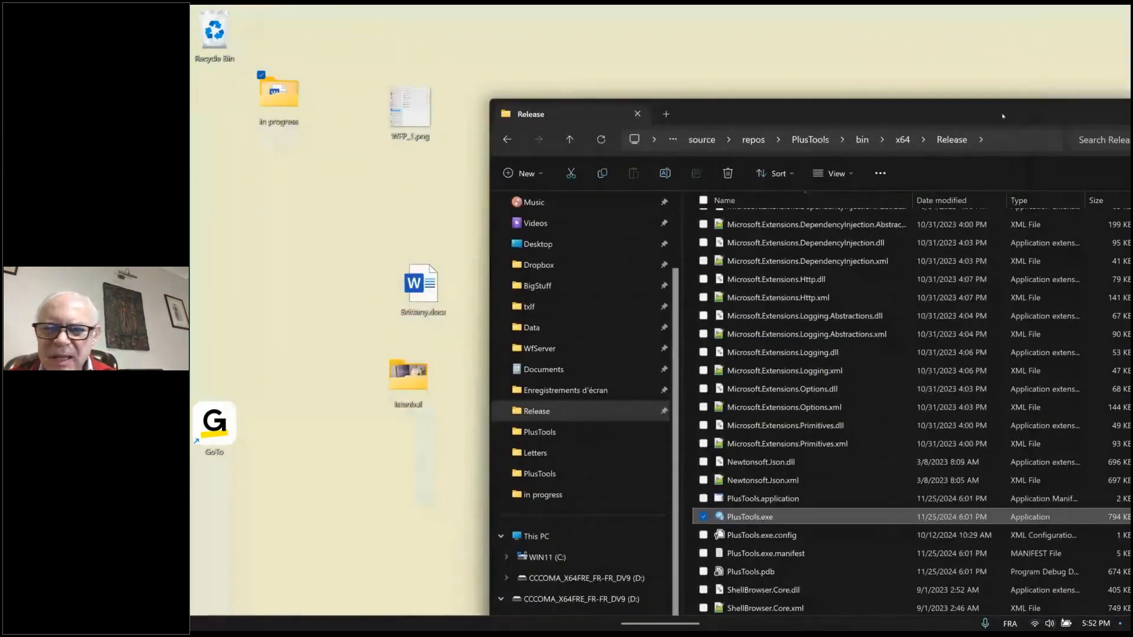
drag(1002, 116, 793, 56)
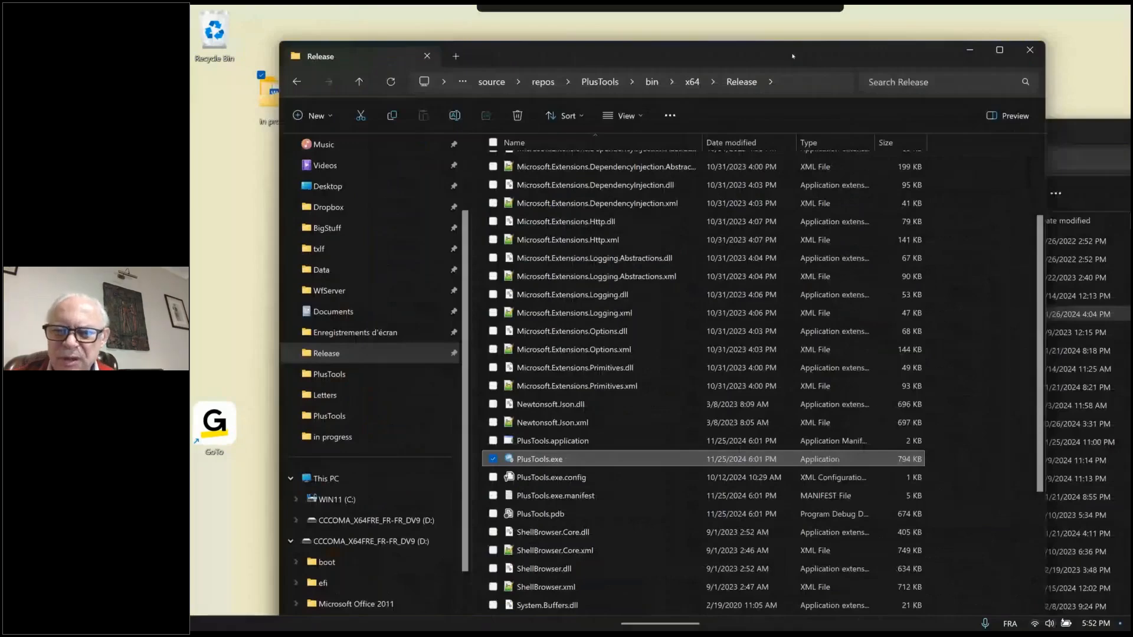
click(1030, 49)
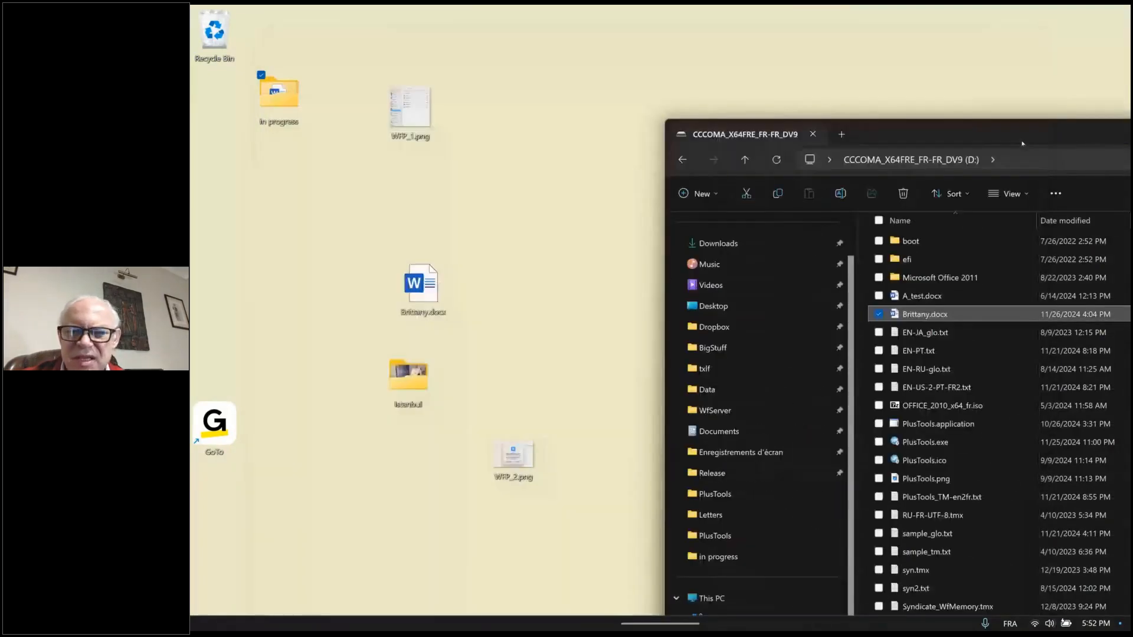
drag(1022, 143, 1003, 77)
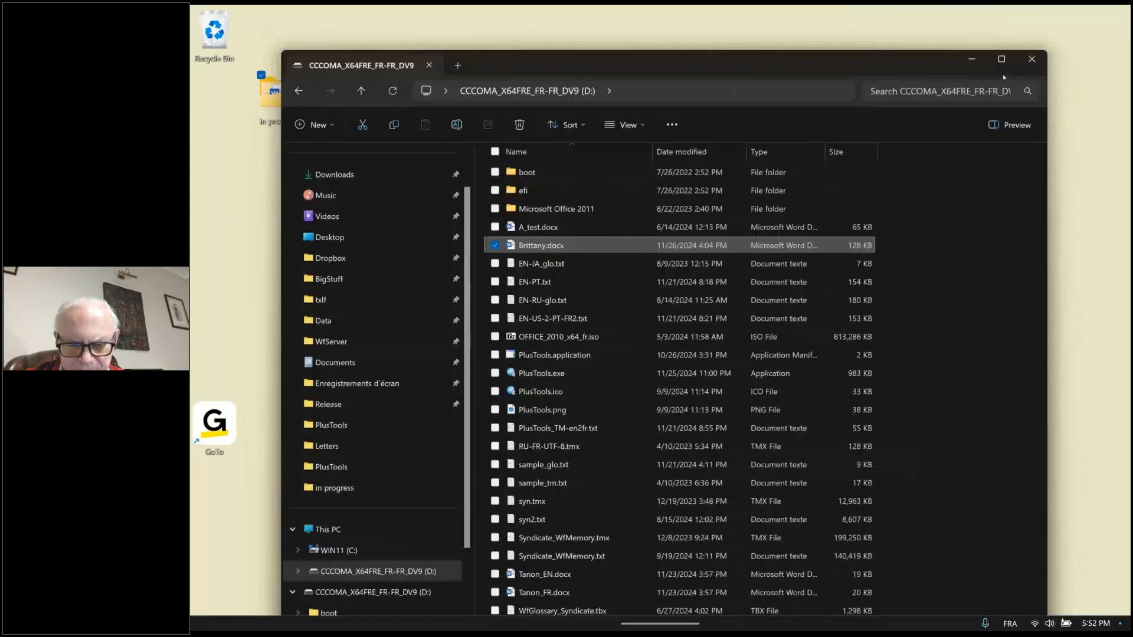
click(1031, 59)
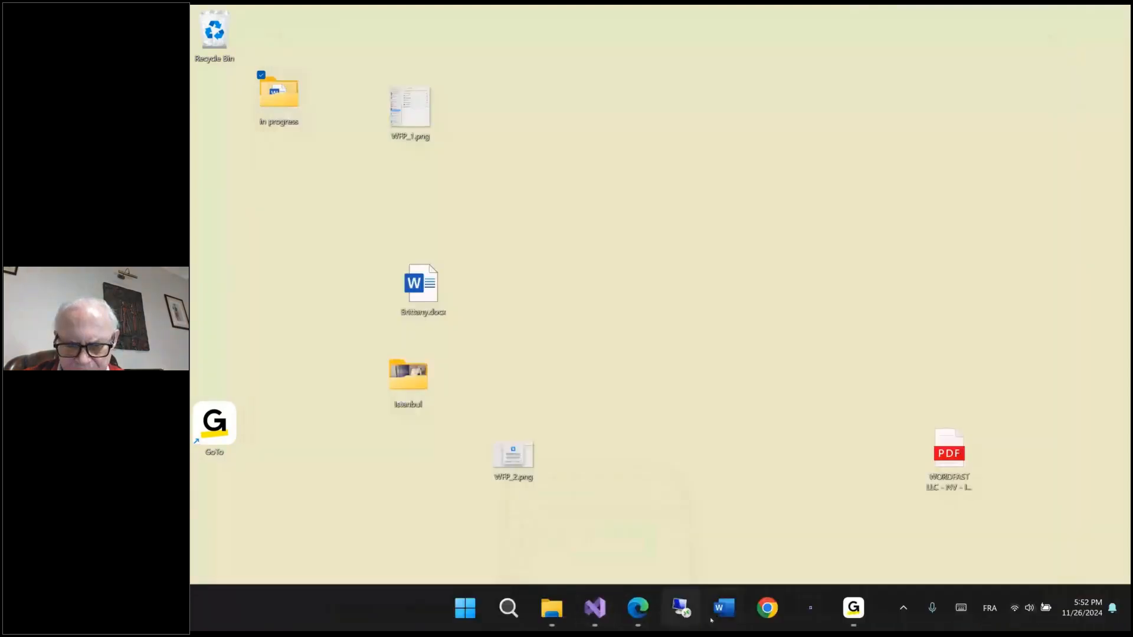